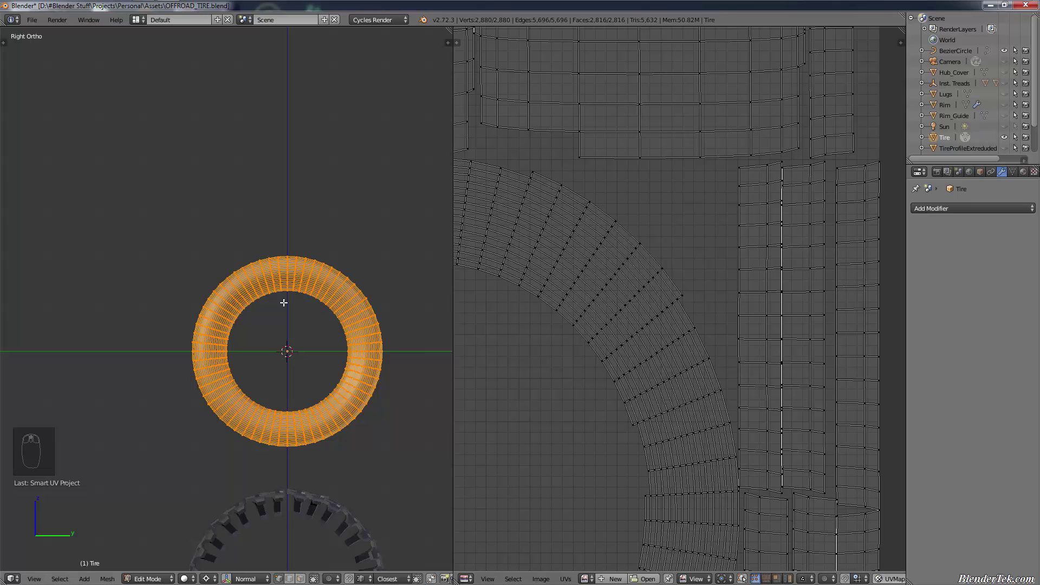
Step: Unwrap the whole tire with Smart UV Project at an angle limit of 30 and inspect the islands
mouse_move(316, 277)
middle_mouse_down()
mouse_move(330, 284)
mouse_move(320, 286)
middle_mouse_up()
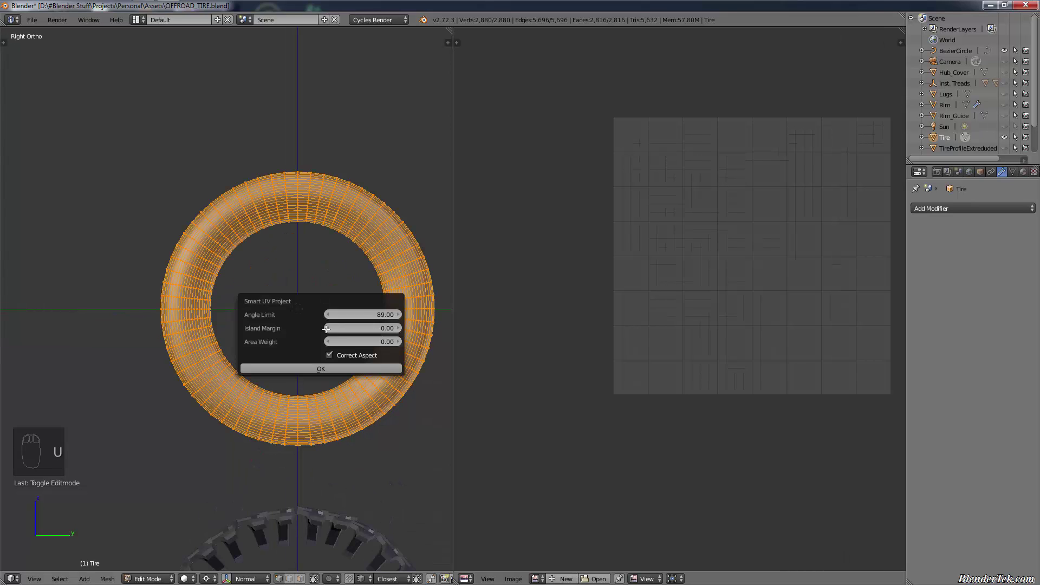
left_click(376, 314)
type("30")
key("BackSpace")
key("Return")
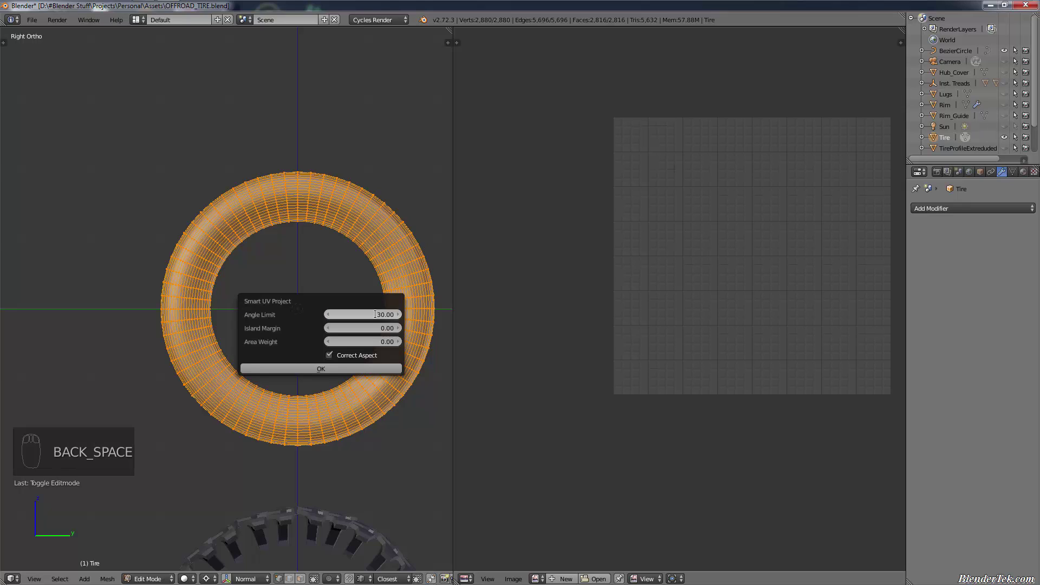
left_click(351, 369)
scroll(741, 336, "up", 5)
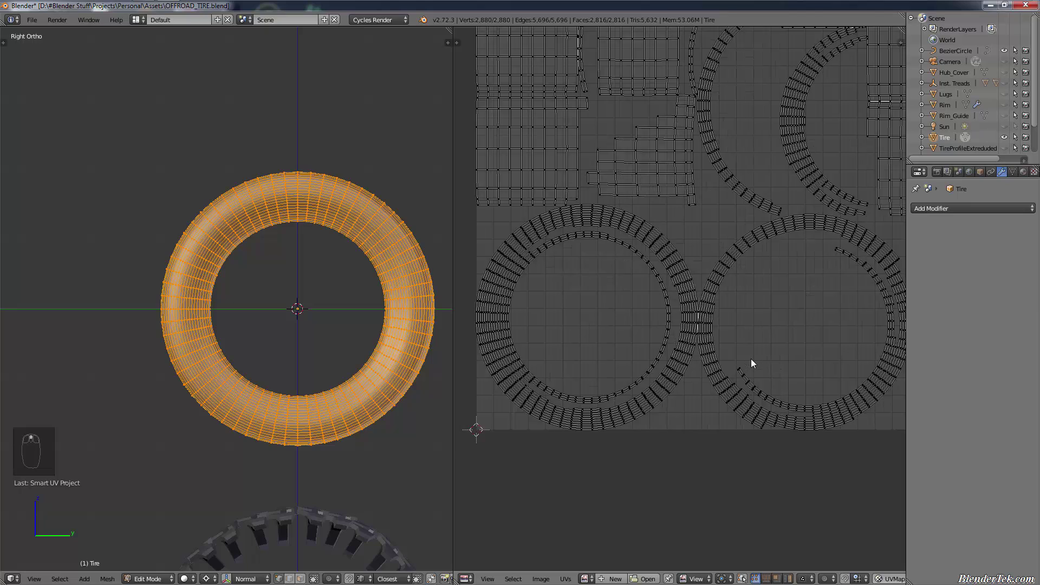
middle_click_drag(748, 374, 698, 465)
scroll(697, 465, "down", 3)
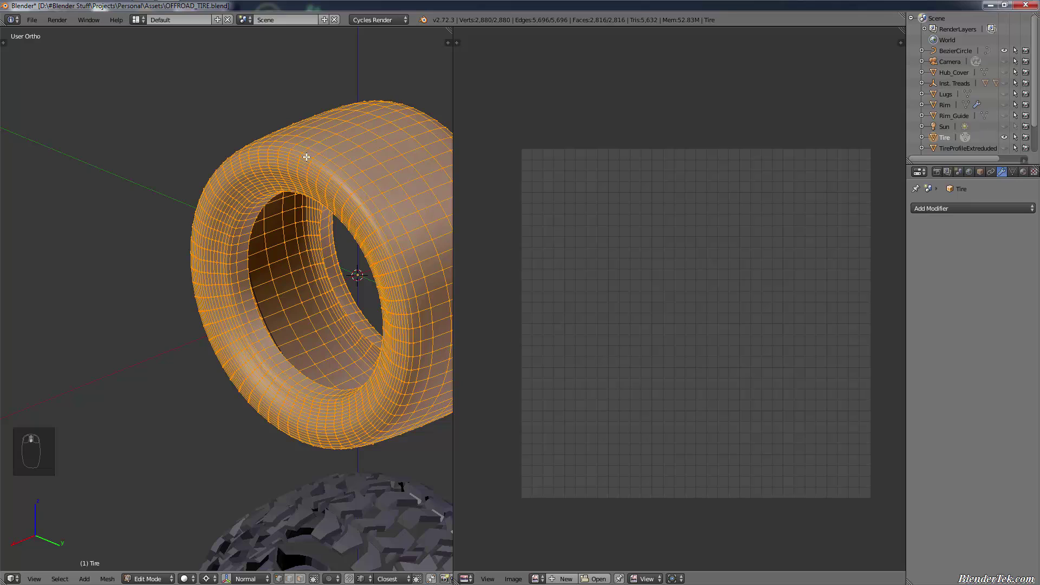
Step: Unwrap the entire tire mesh with Project From View in the right orthographic view
key("KP_3")
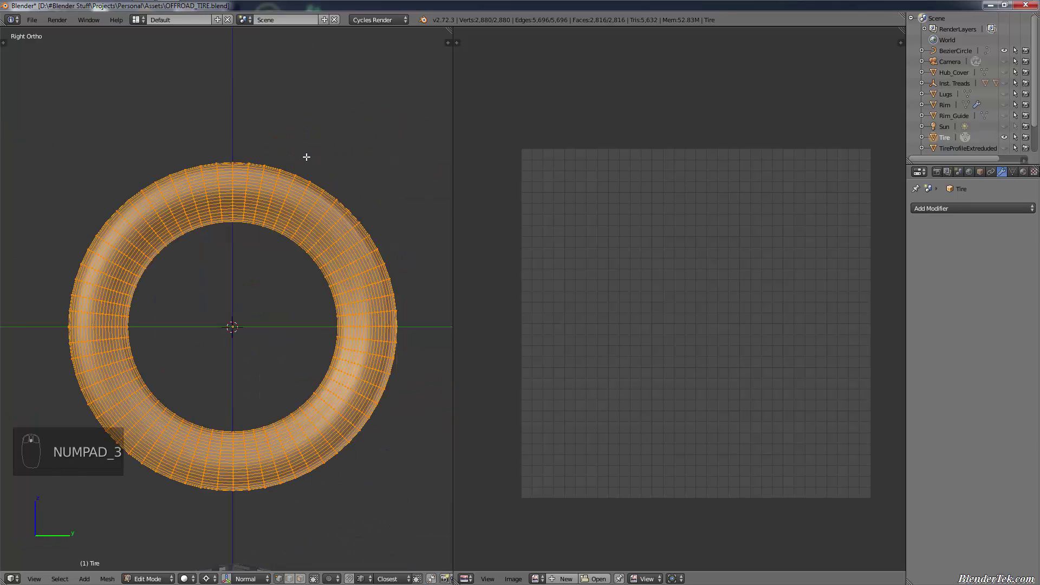
key("a")
scroll(217, 263, "up", 2)
middle_click_drag(218, 265, 225, 245, "shift")
key("a")
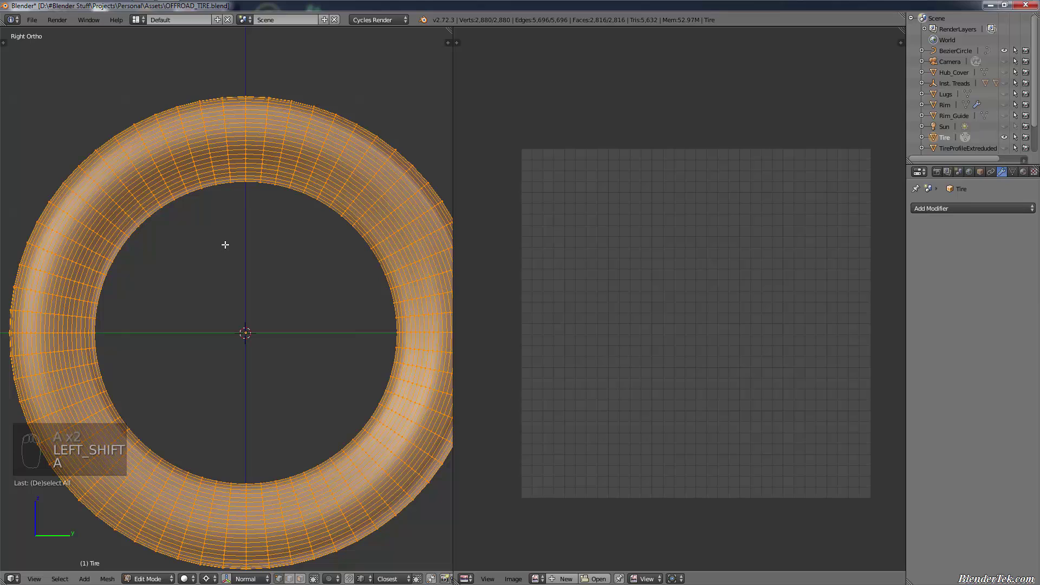
key("u")
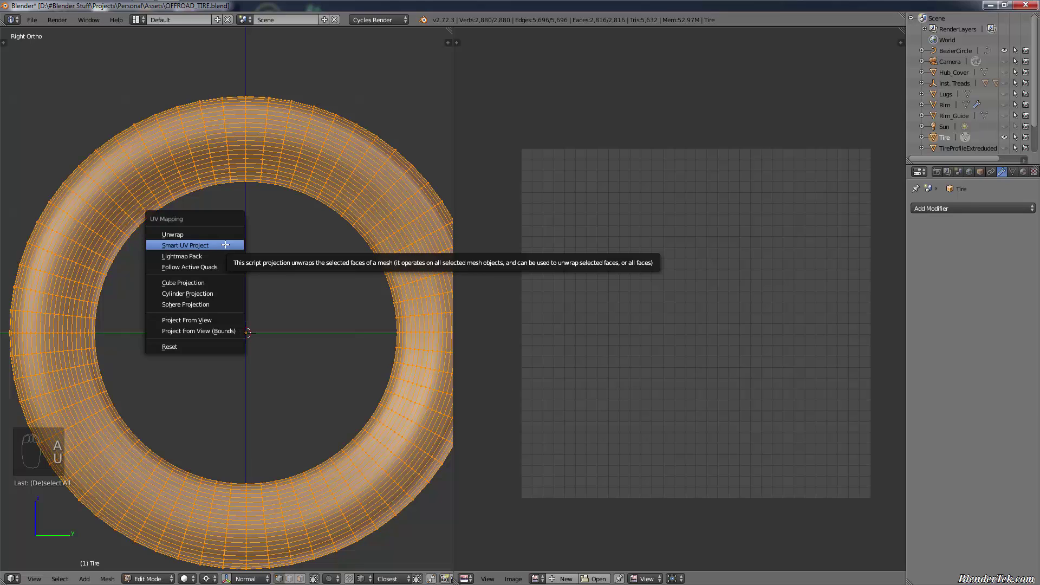
left_click(213, 320)
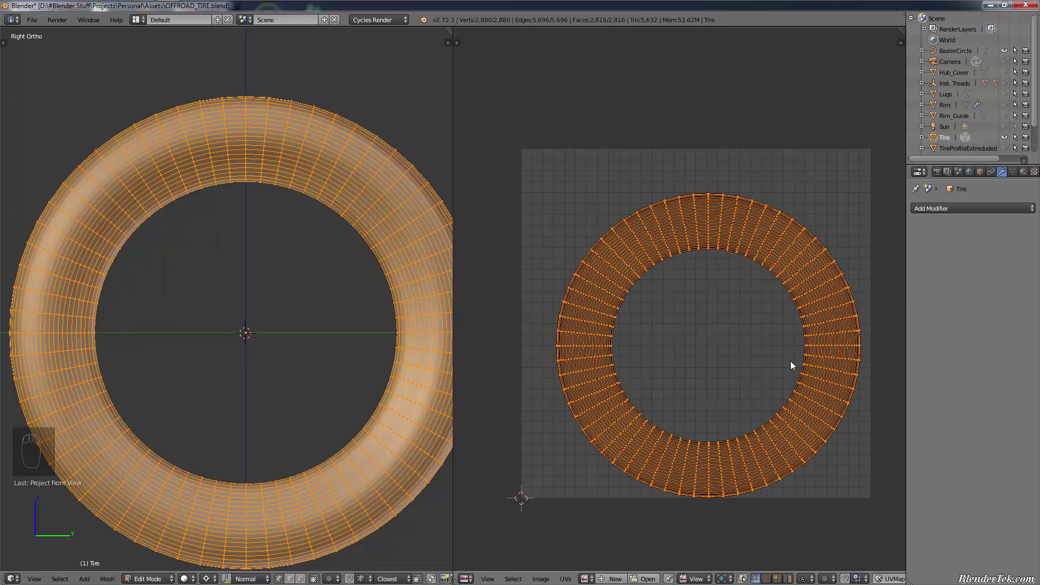
Step: Circle-select a patch of faces on the tire's tread surface to check their projected UVs, and reselect the whole mesh
key("a")
scroll(795, 350, "up", 1)
middle_click_drag(399, 297, 172, 420)
key("a")
key("c")
mouse_move(284, 224)
left_mouse_down()
mouse_move(304, 379)
mouse_move(282, 223)
mouse_move(318, 236)
mouse_move(348, 365)
mouse_move(281, 276)
mouse_move(321, 286)
left_mouse_up()
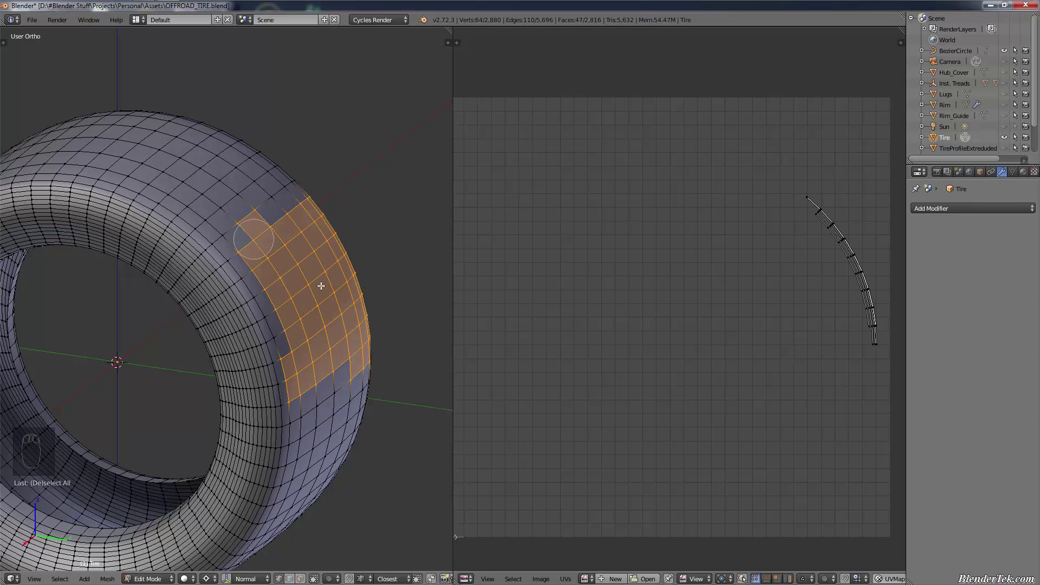
right_click(322, 288)
key("a")
key("a")
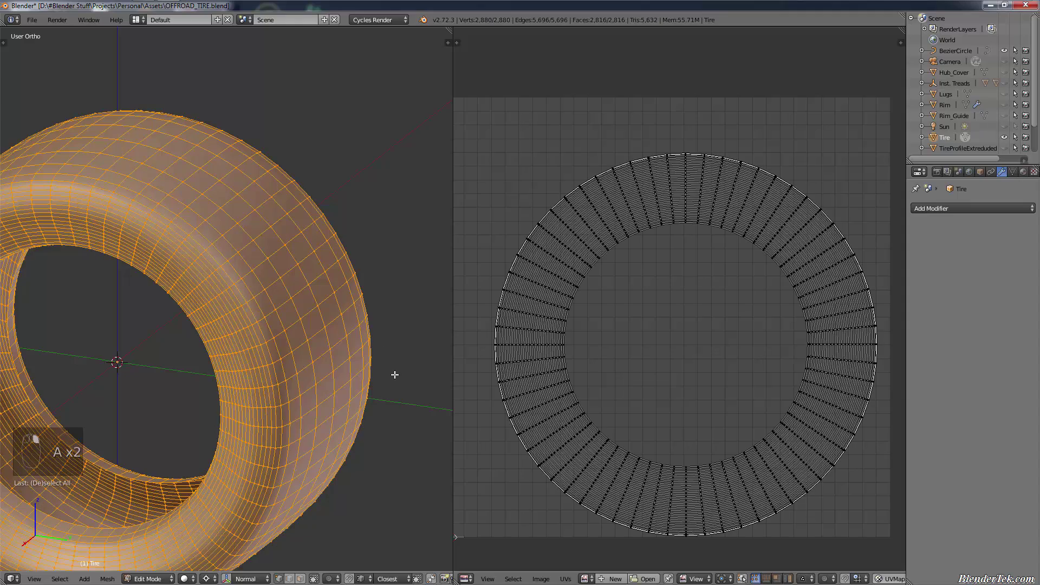
Step: Examine the projected UVs along the tire's outer edge against the mesh, and undo the view projection
key("KP_3")
middle_click_drag(401, 356, 389, 300, "shift")
scroll(811, 154, "up", 5)
scroll(744, 235, "up", 4)
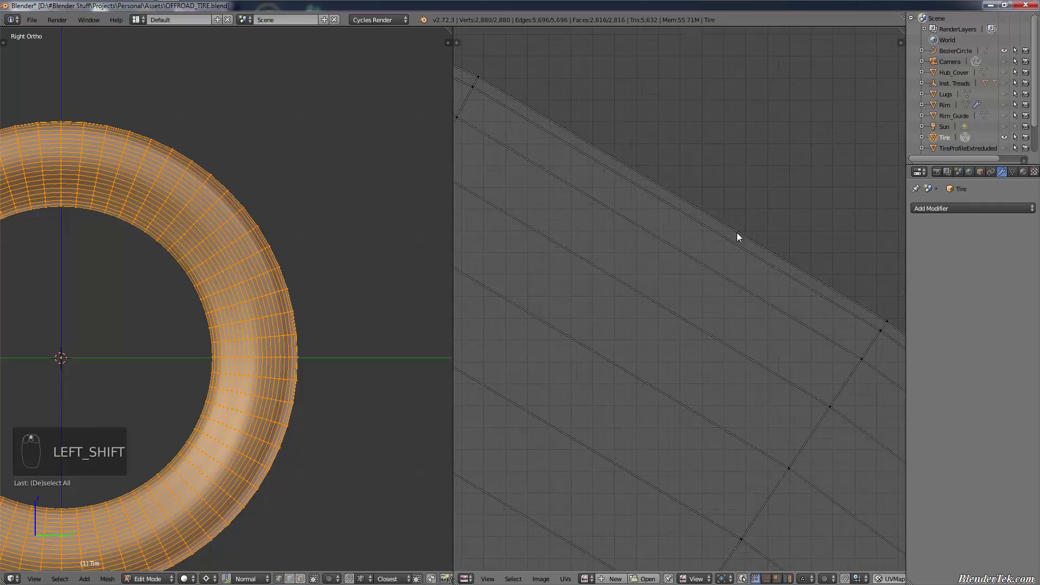
scroll(749, 263, "down", 14)
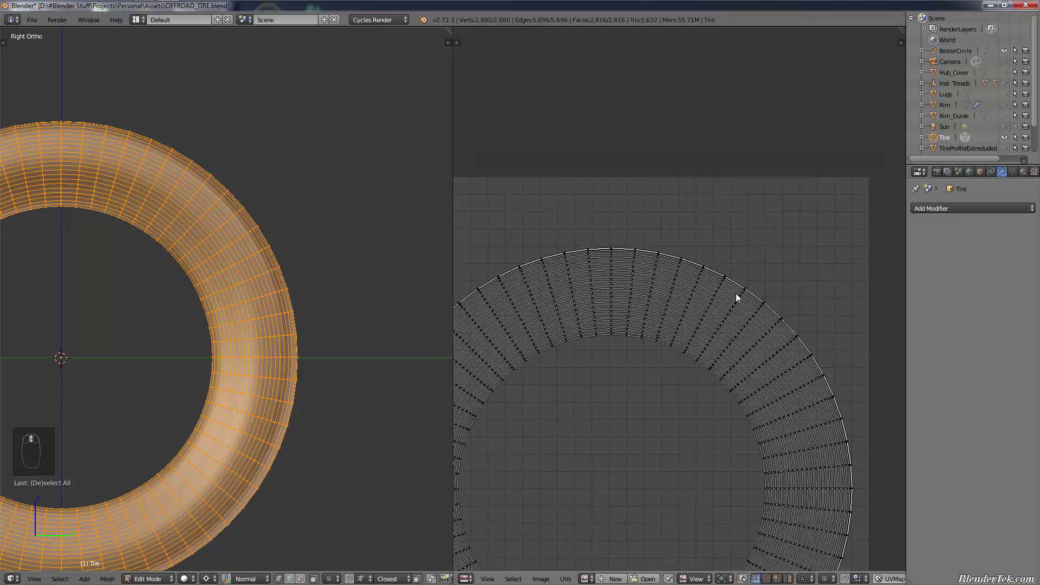
middle_click_drag(336, 280, 283, 310)
scroll(273, 254, "up", 3)
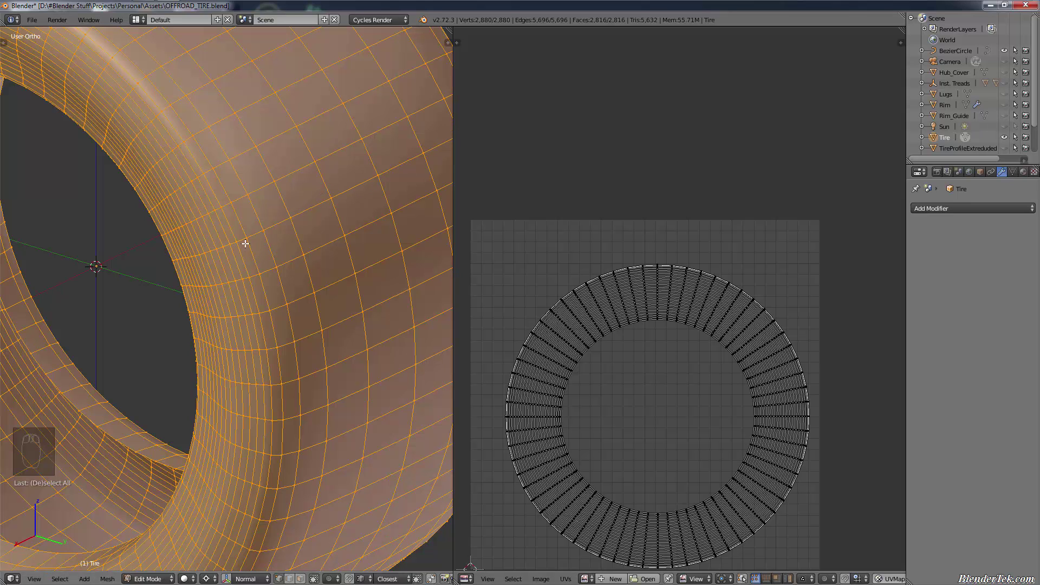
scroll(248, 238, "down", 3)
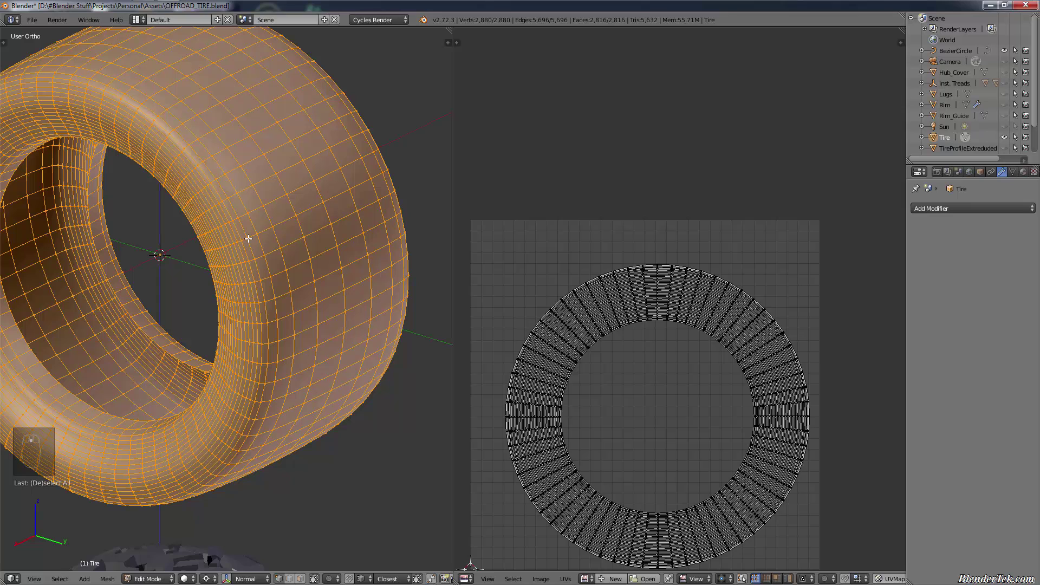
key("ctrl+z")
key("ctrl+z")
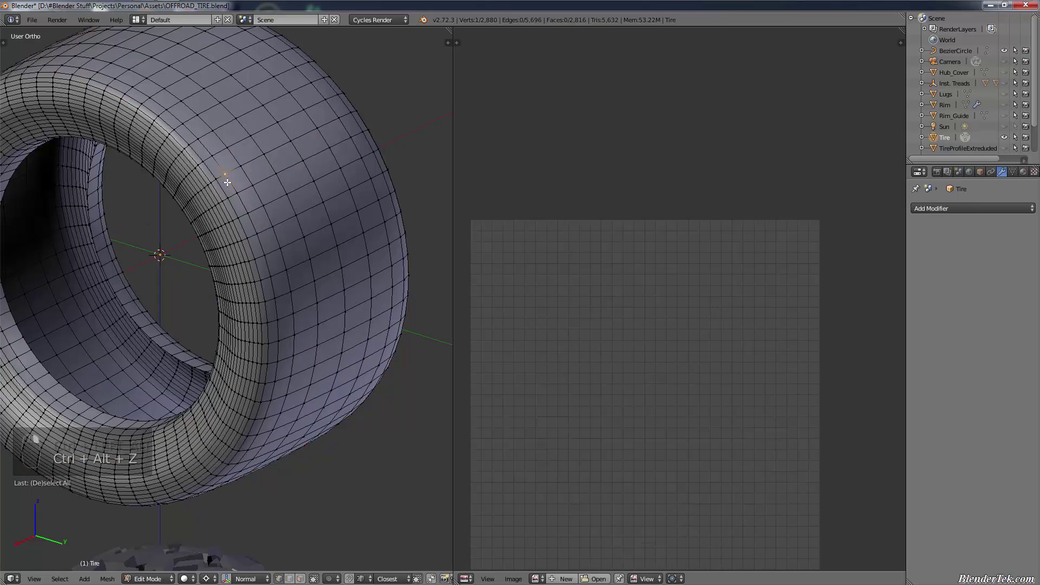
Step: Select the edge loops along both shoulders of the tire's tread surface in the top view
right_click(225, 176)
scroll(218, 183, "up", 4)
key("KP_7")
scroll(261, 243, "down", 3)
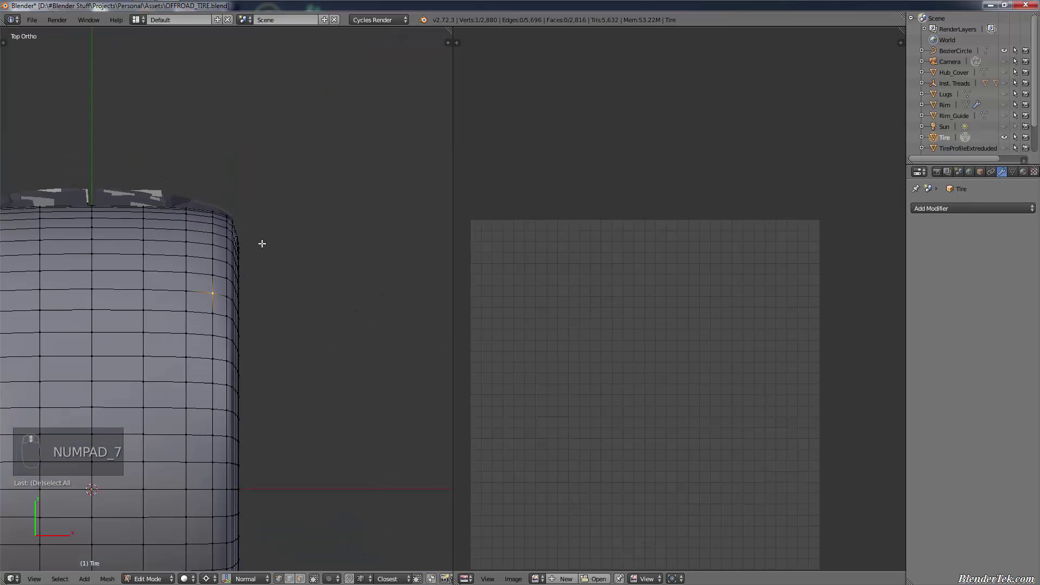
scroll(222, 301, "up", 3)
middle_click_drag(223, 301, 304, 248, "shift")
right_click(286, 248, "alt+shift")
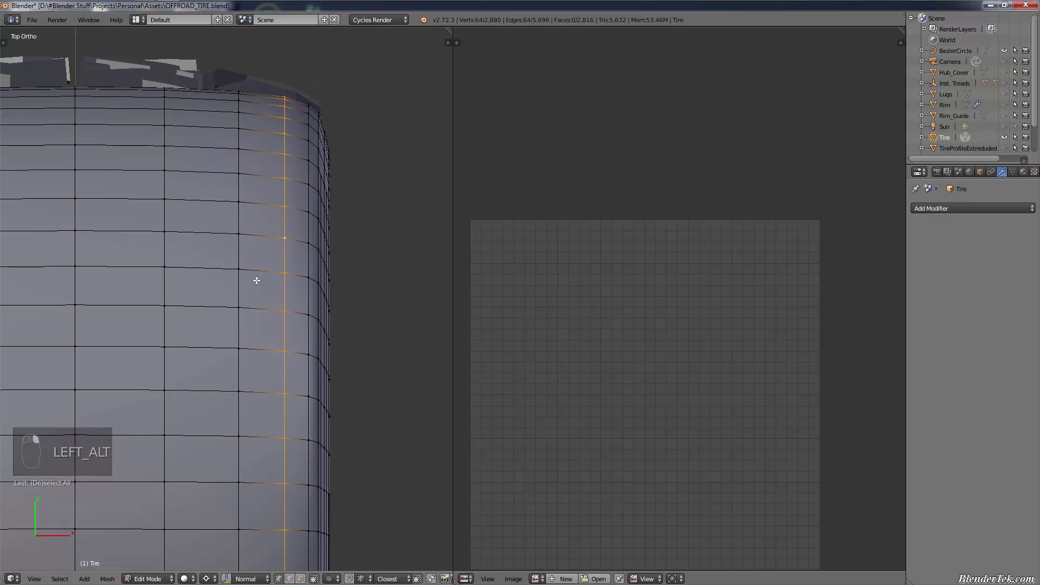
scroll(264, 337, "down", 3)
middle_click_drag(253, 334, 391, 309, "shift")
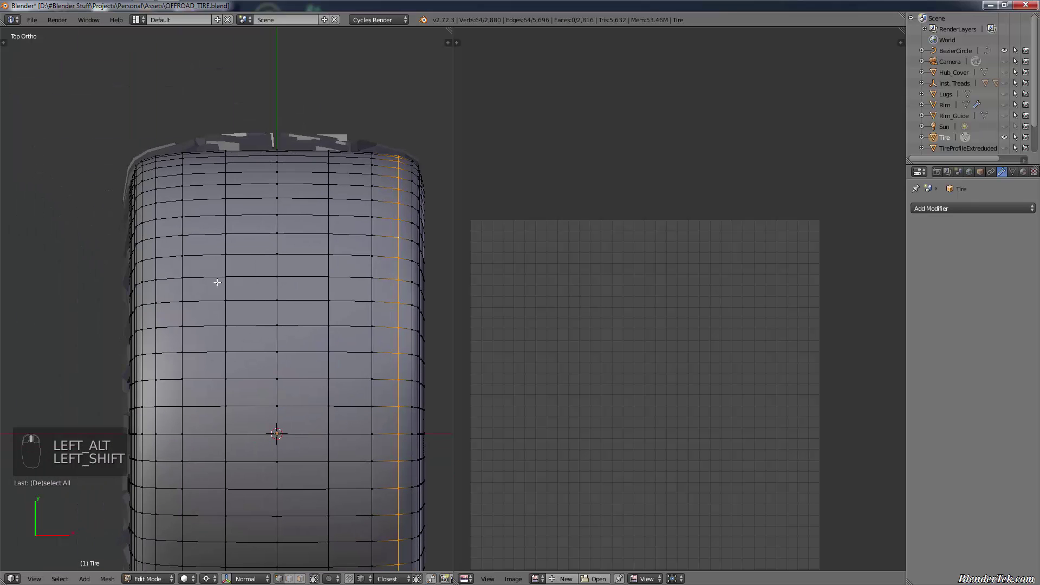
right_click(156, 270, "alt+shift")
scroll(214, 288, "down", 1)
scroll(214, 287, "down", 2)
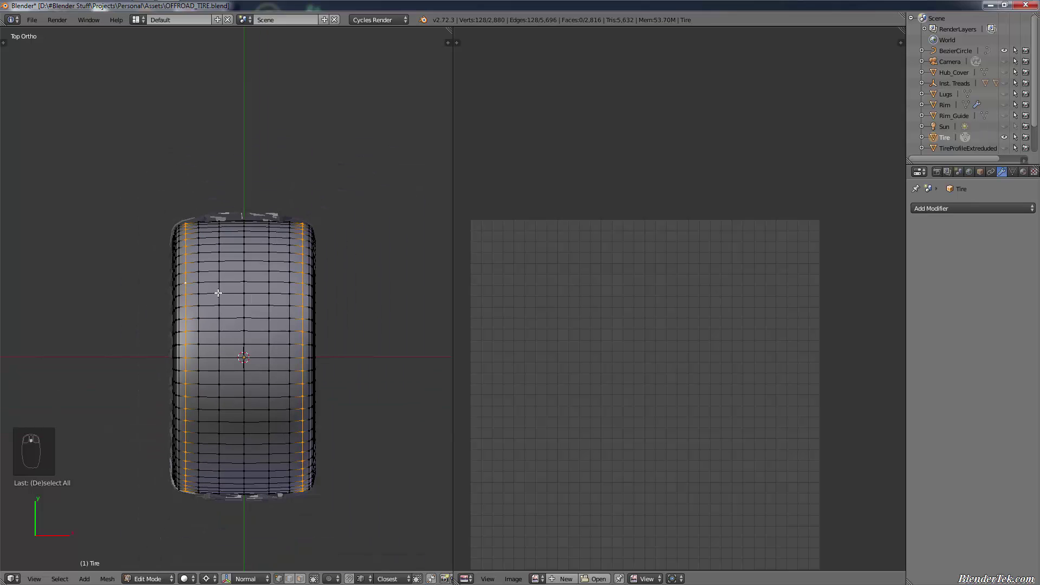
Step: Try growing the selection outward from the two shoulder loops, and clear it
key("KP_Add")
key("ctrl+KP_Add")
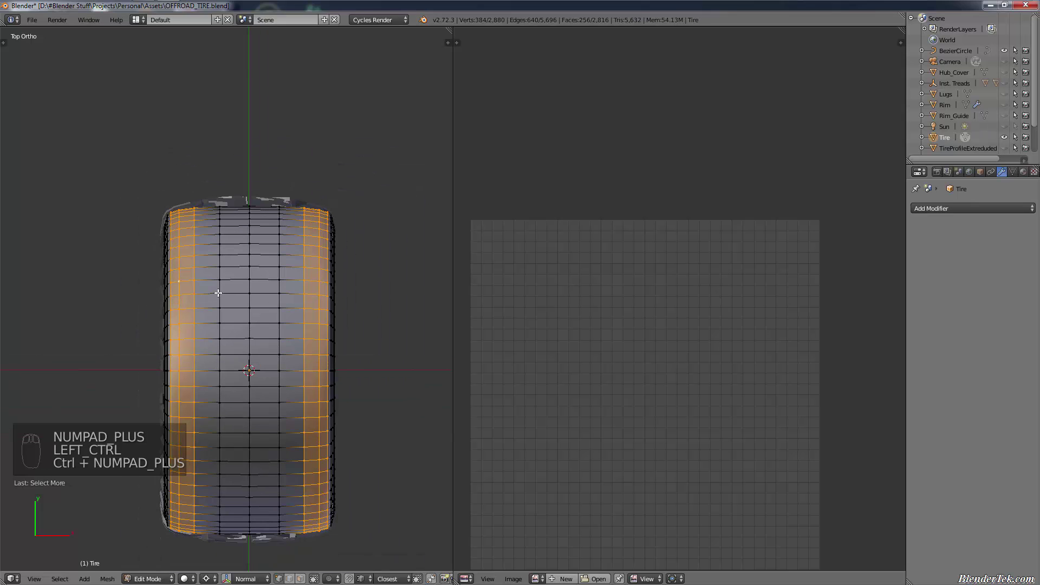
key("ctrl+KP_Add")
key("a")
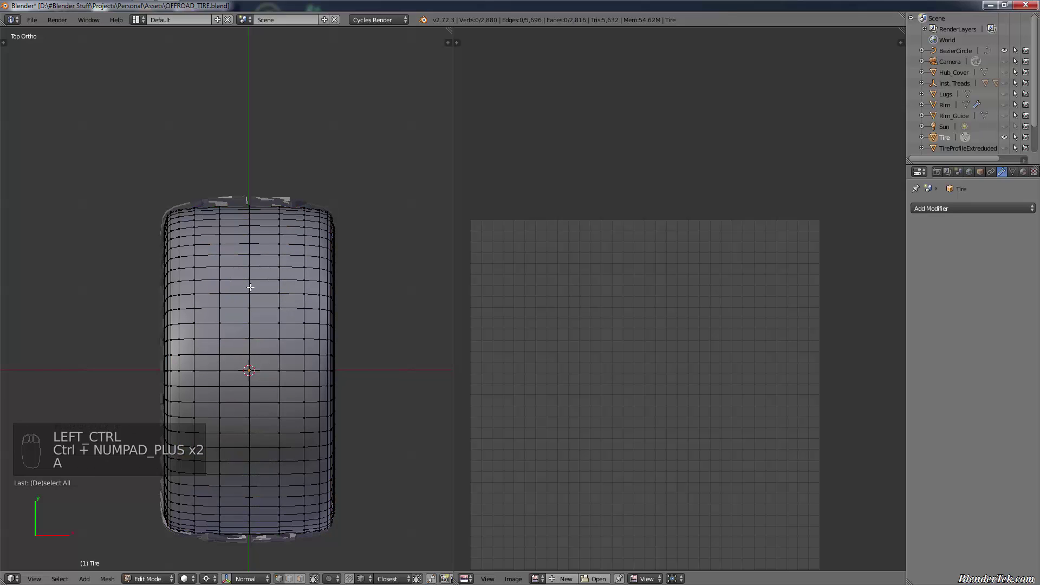
Step: Select the edge loop at the tread's centre and grow the selection three times across the tread surface
right_click(242, 292, "alt")
key("KP_Add")
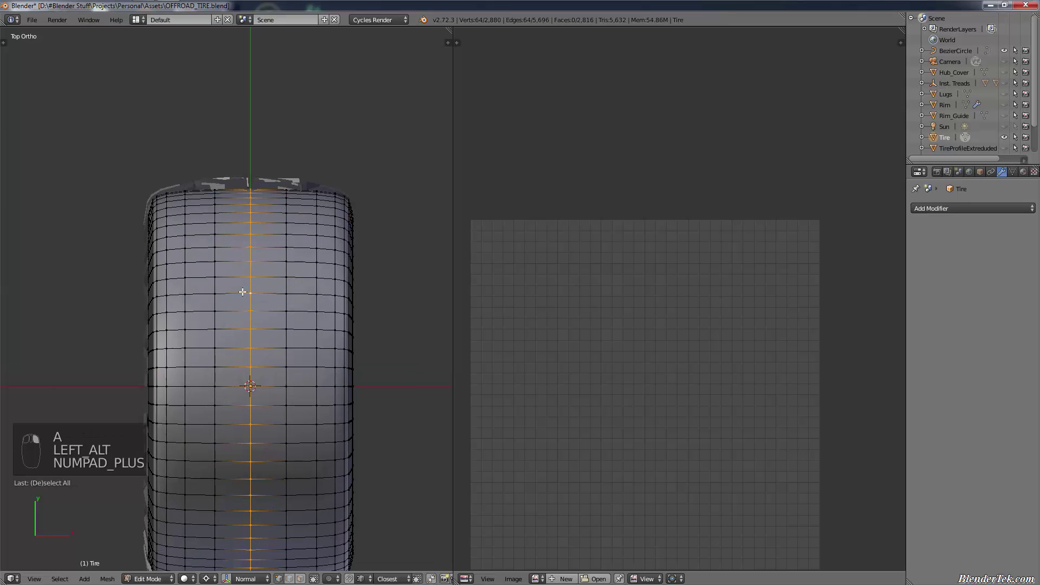
key("ctrl+KP_Add")
key("ctrl+KP_Add")
key("ctrl+KP_Add")
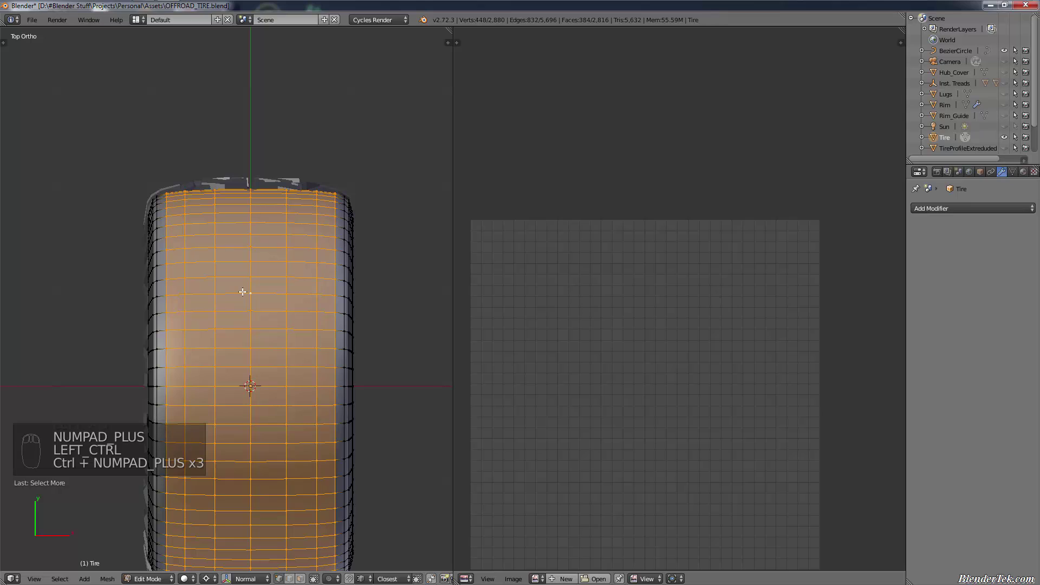
scroll(274, 284, "down", 5)
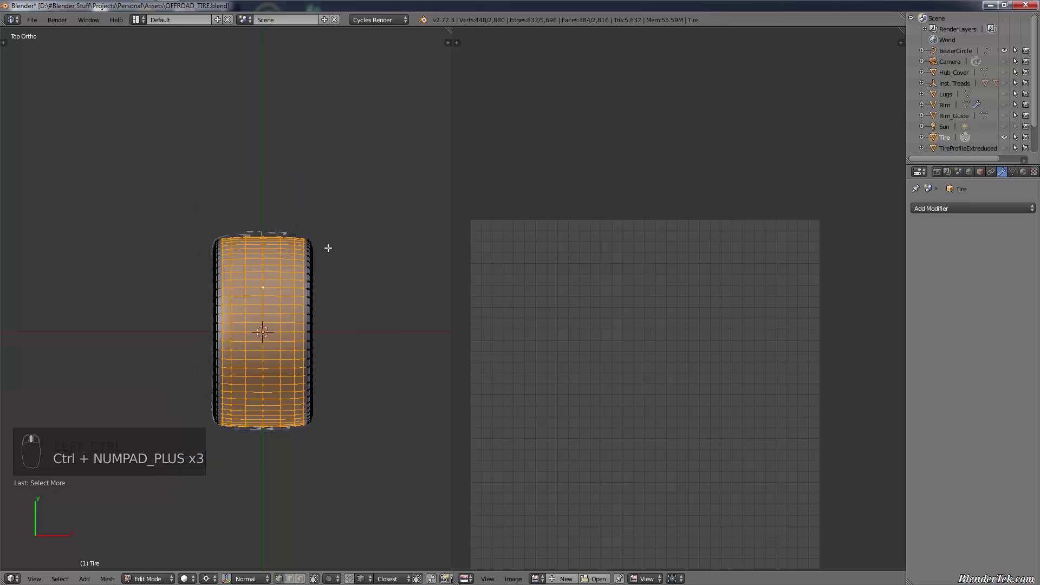
Step: Separate the selected tread surface from the tire into its own mesh object
middle_click_drag(327, 246, 207, 168)
key("p")
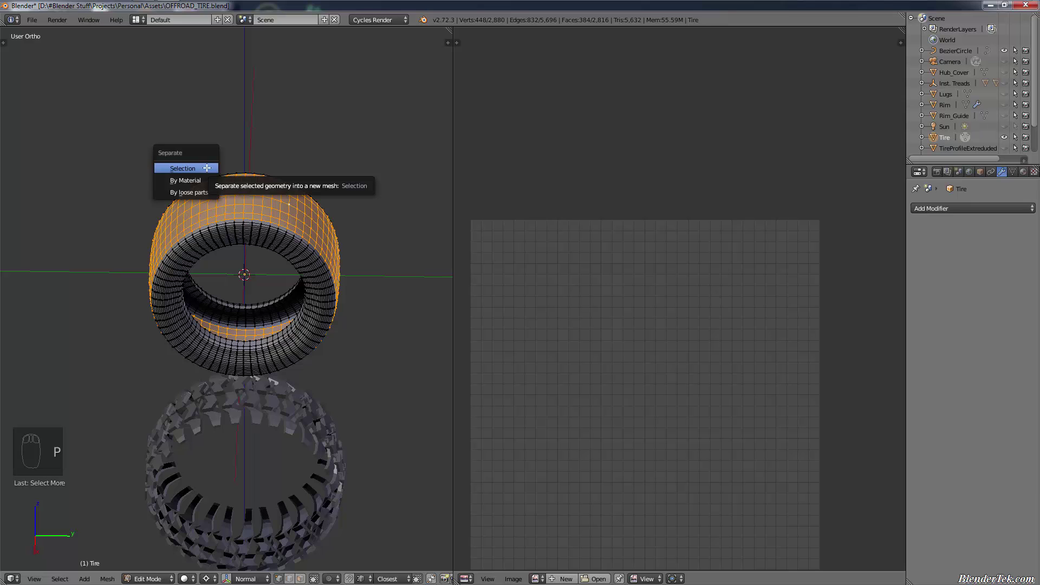
left_click(205, 175)
scroll(304, 183, "up", 2)
middle_click_drag(300, 233, 342, 201)
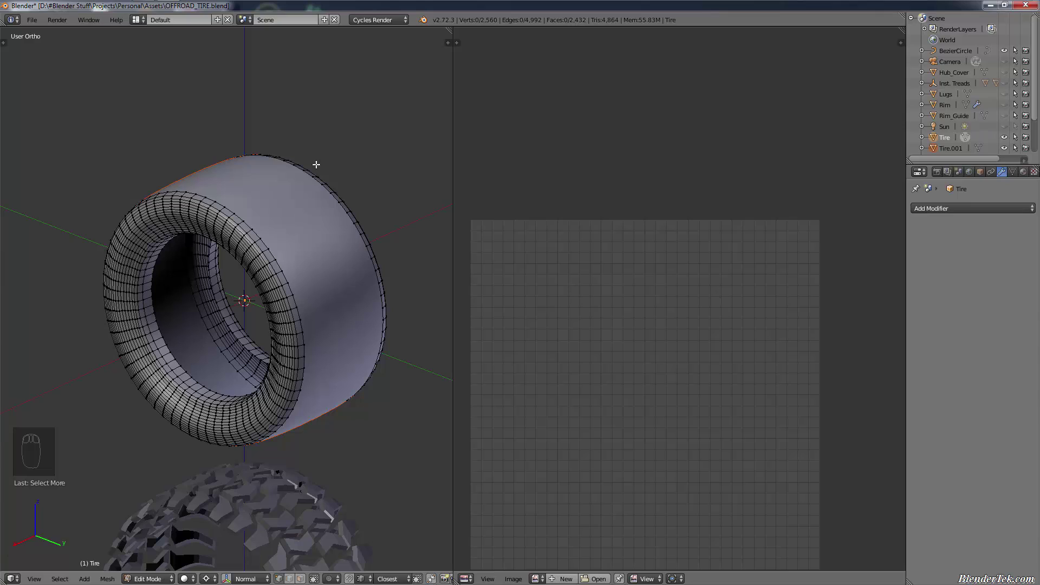
Step: Make the separated tread surface Tire.001 the active object and check its geometry in Edit Mode
scroll(965, 114, "down", 2)
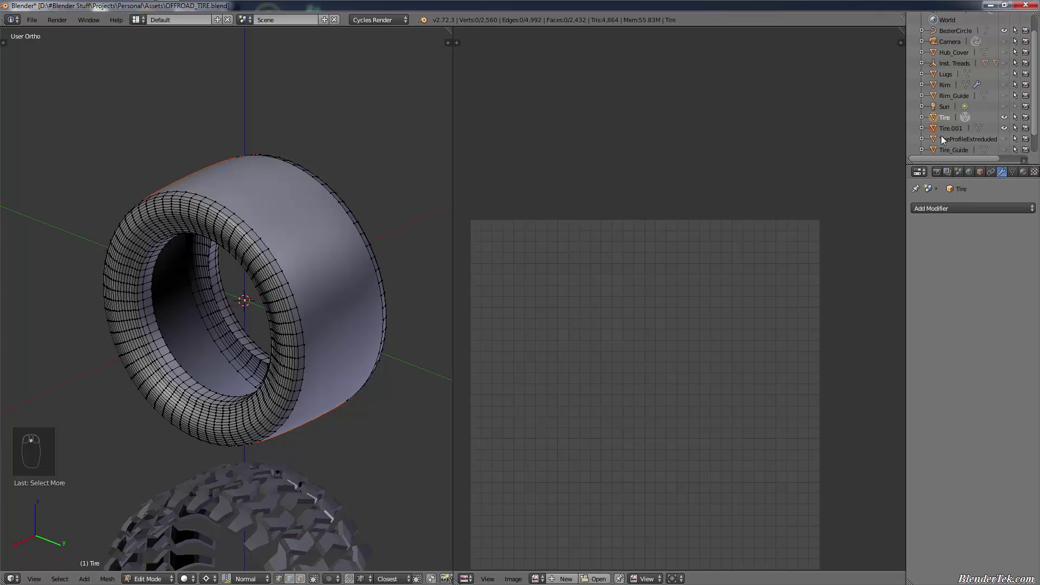
left_click(946, 127)
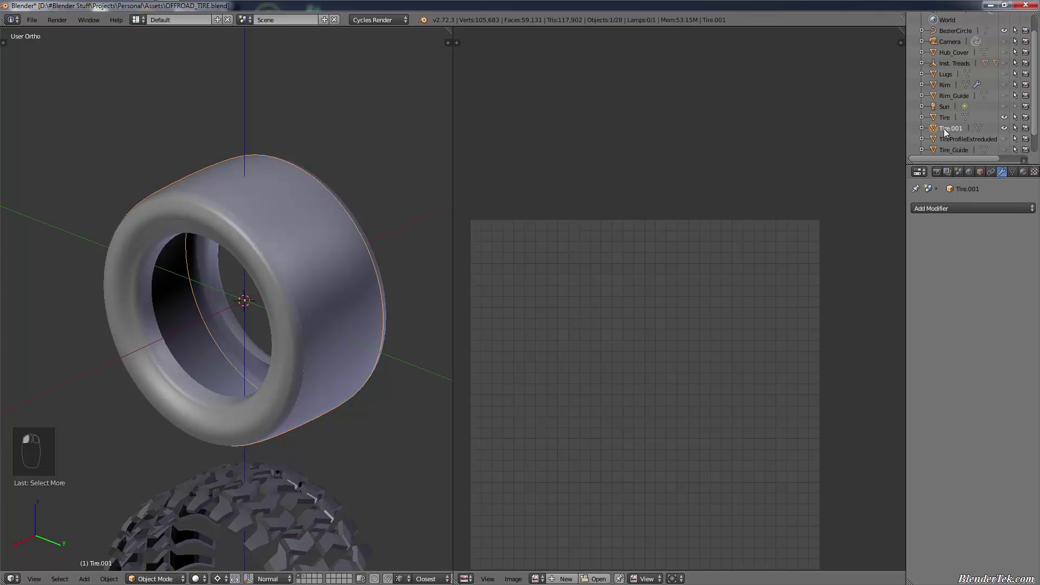
scroll(260, 269, "up", 6)
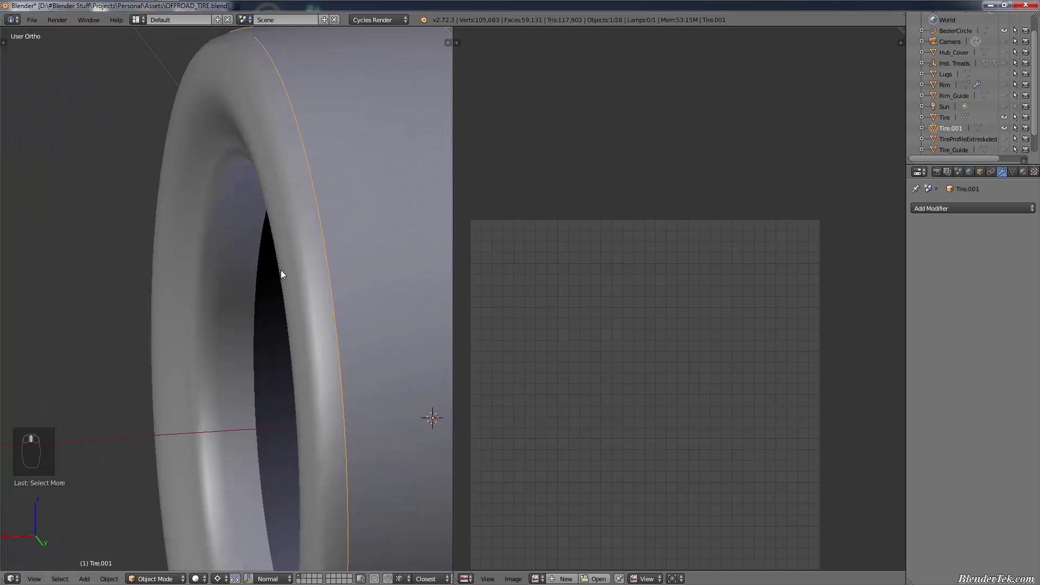
middle_click_drag(280, 269, 319, 274)
scroll(317, 274, "down", 3)
key("Tab")
key("Tab")
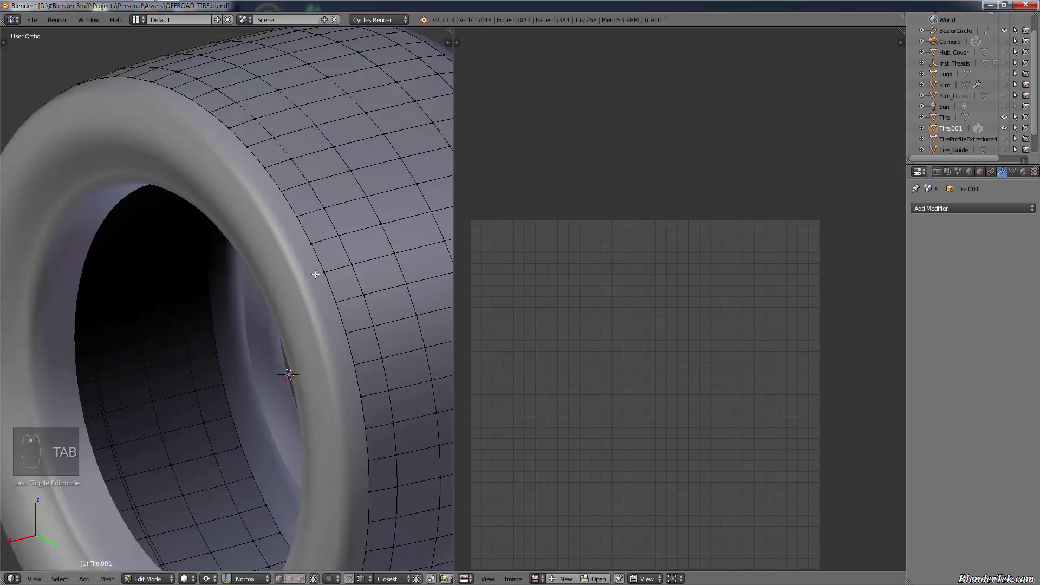
key("a")
key("a")
key("a")
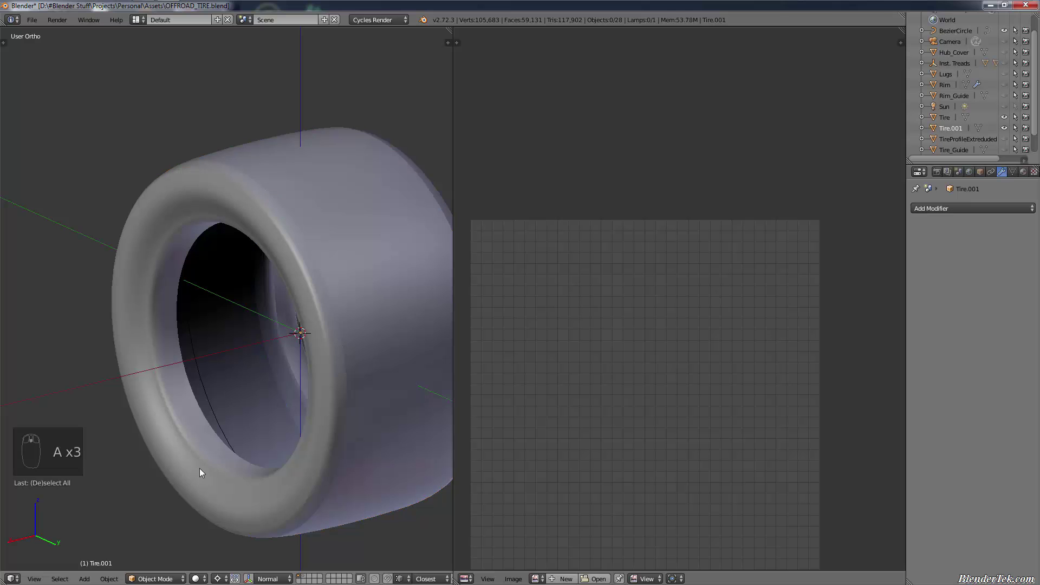
Step: Examine the seam between the tire's sidewall and the separated tread surface from several angles
scroll(324, 392, "up", 5)
middle_click_drag(363, 378, 312, 395)
middle_click_drag(311, 395, 60, 442, "shift")
scroll(173, 390, "down", 4)
middle_click_drag(173, 390, 215, 386)
middle_click_drag(215, 387, 305, 366, "shift")
scroll(305, 366, "up", 5)
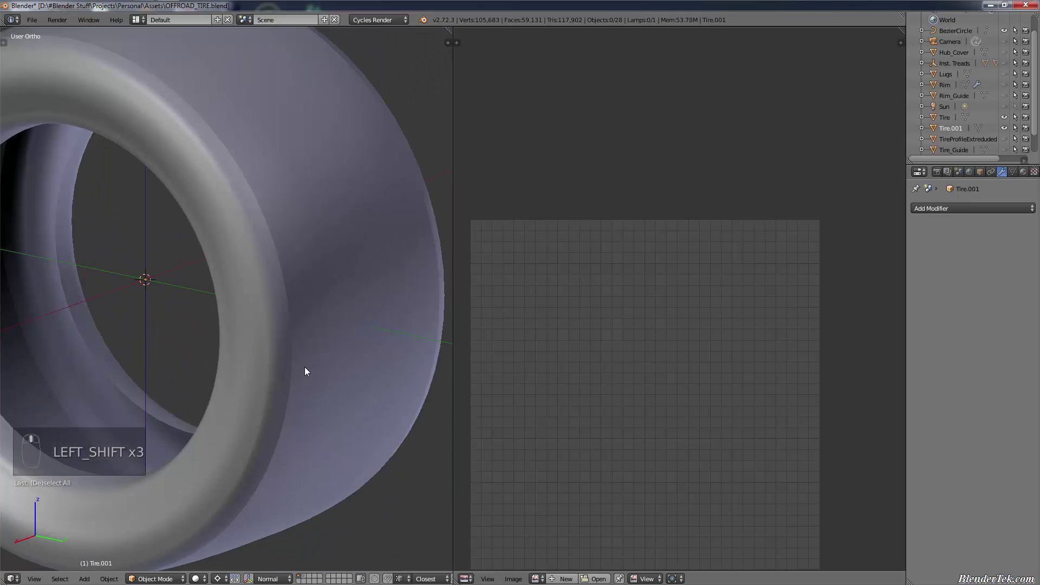
scroll(305, 366, "down", 1)
scroll(306, 408, "down", 4)
Step: Try moving the Inst. Treads empty 5 units up along global Z so the tread blocks sit on the tire
middle_click_drag(271, 463, 311, 270, "shift")
right_click(290, 336)
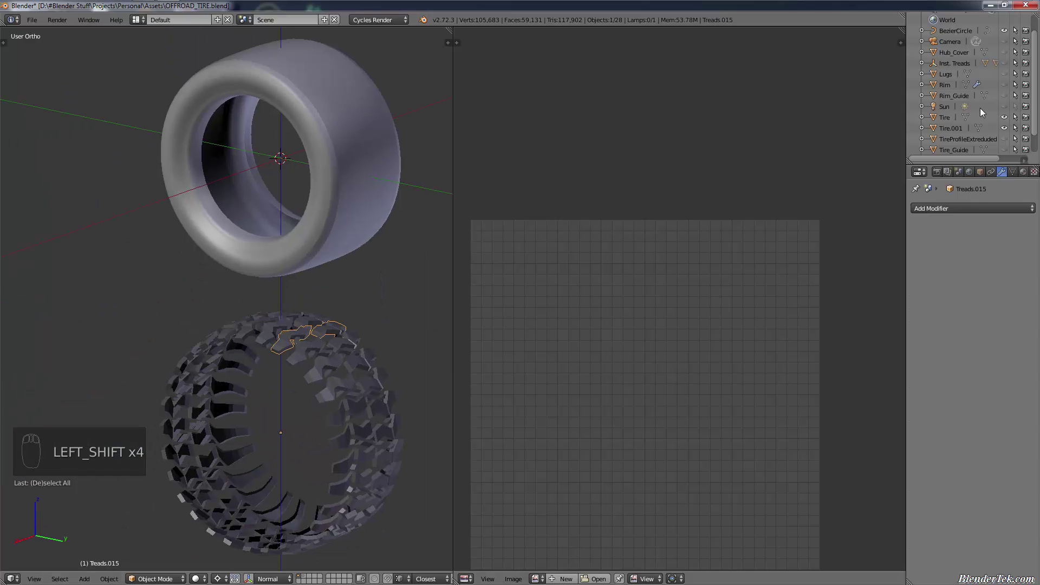
right_click(287, 433)
key("g")
middle_click_drag(290, 434, 293, 435)
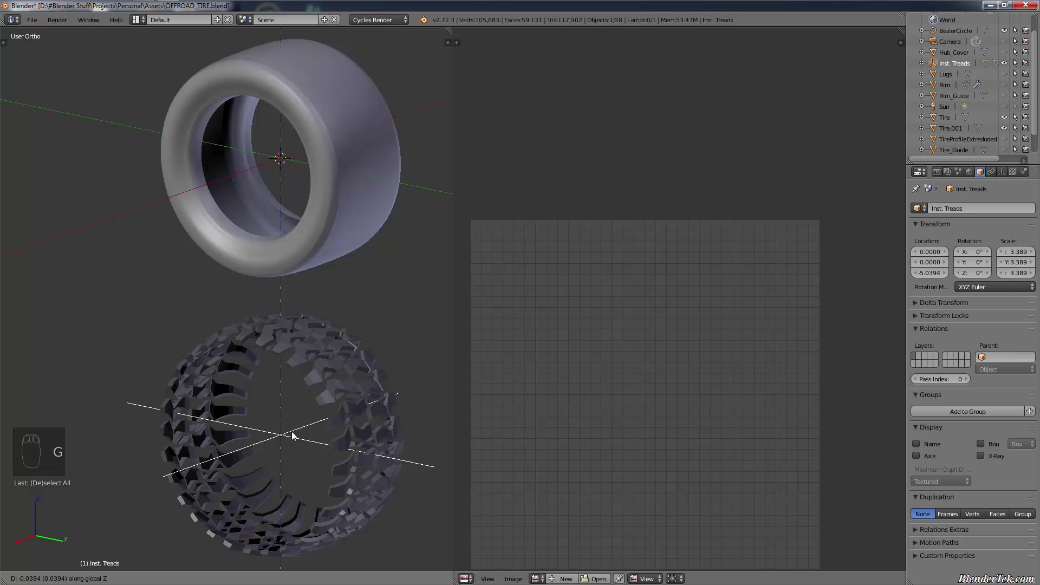
type("-5")
key("BackSpace")
key("BackSpace")
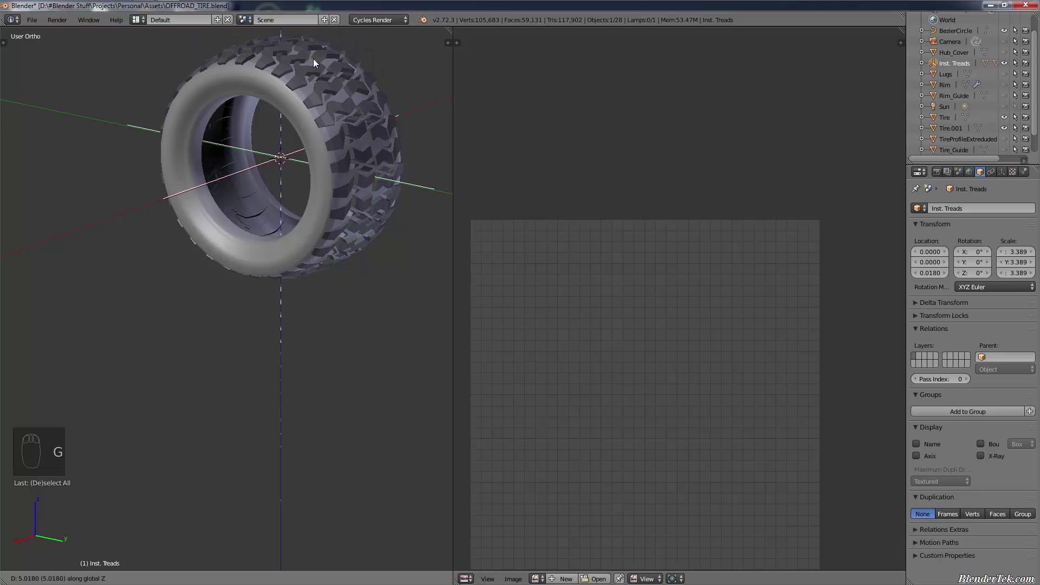
left_click(313, 61)
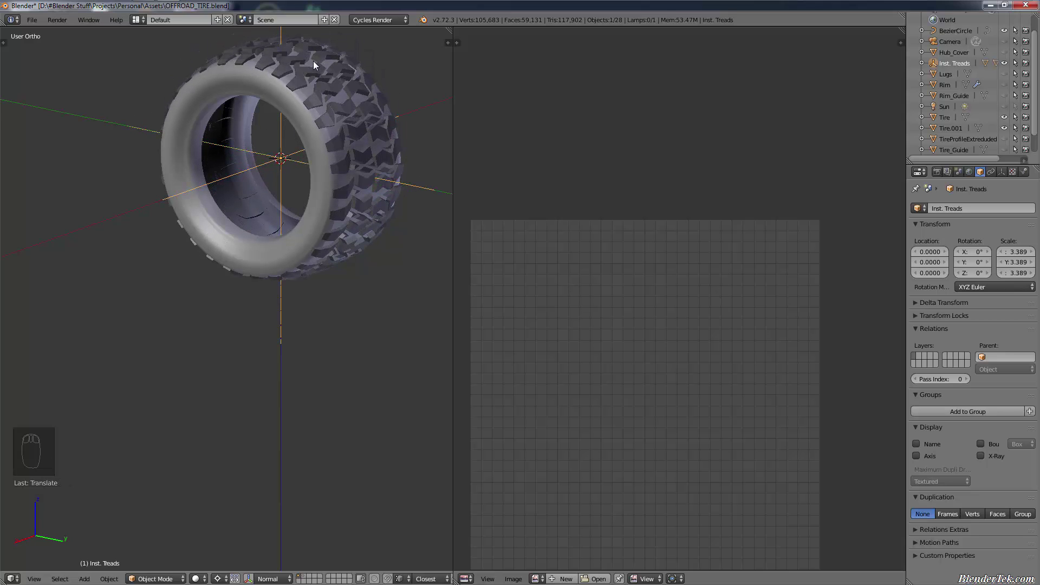
Step: Inspect the tread blocks on the tire and undo the Inst. Treads move
scroll(356, 160, "up", 4)
middle_click_drag(355, 160, 382, 147)
scroll(407, 91, "down", 3)
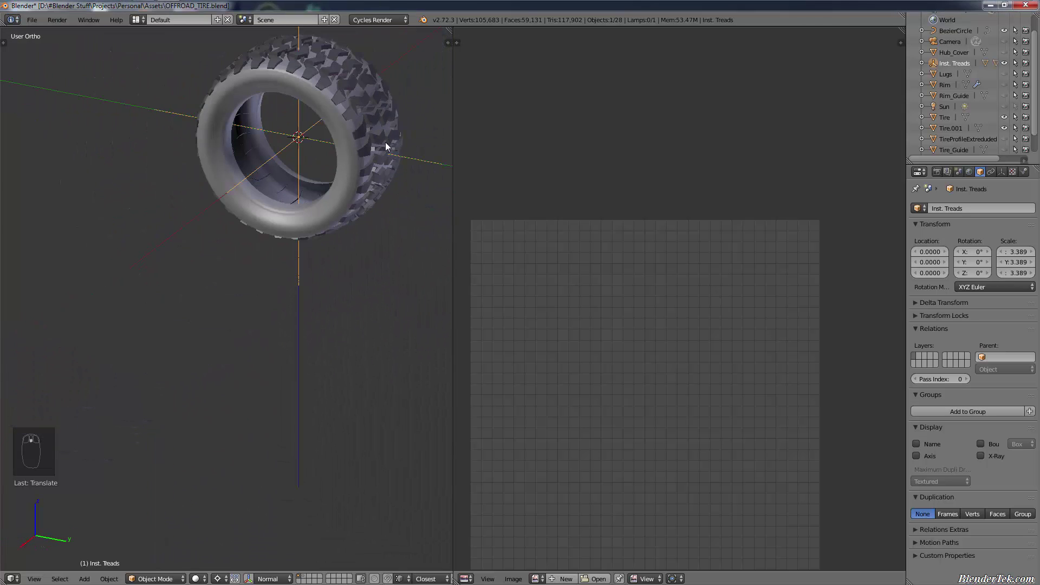
key("ctrl")
key("ctrl+z")
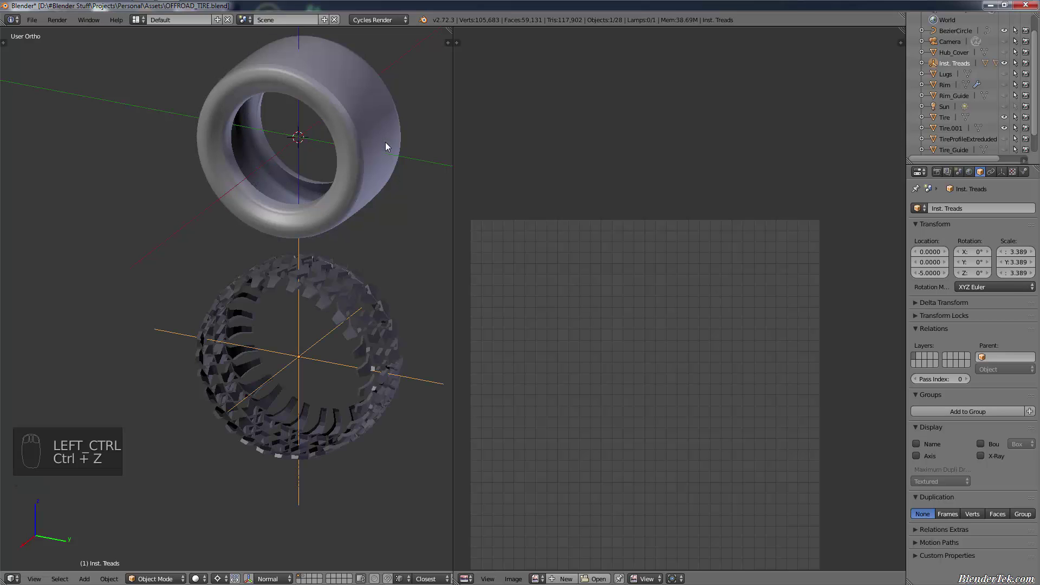
Step: Hide the Inst. Treads empty in the viewport and select the tire's sidewall object
left_click(1005, 63)
scroll(310, 87, "up", 4)
right_click(272, 111)
scroll(272, 110, "up", 3)
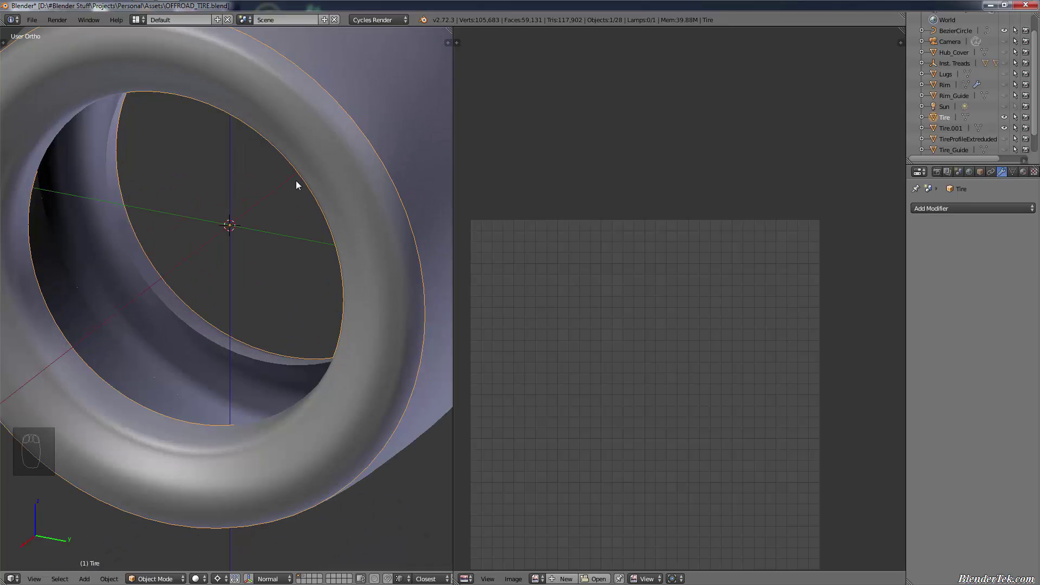
Step: Frame the whole sidewall ring in the right orthographic view
key("KP_3")
middle_click_drag(307, 141, 309, 174)
scroll(307, 176, "down", 5)
key("KP_1")
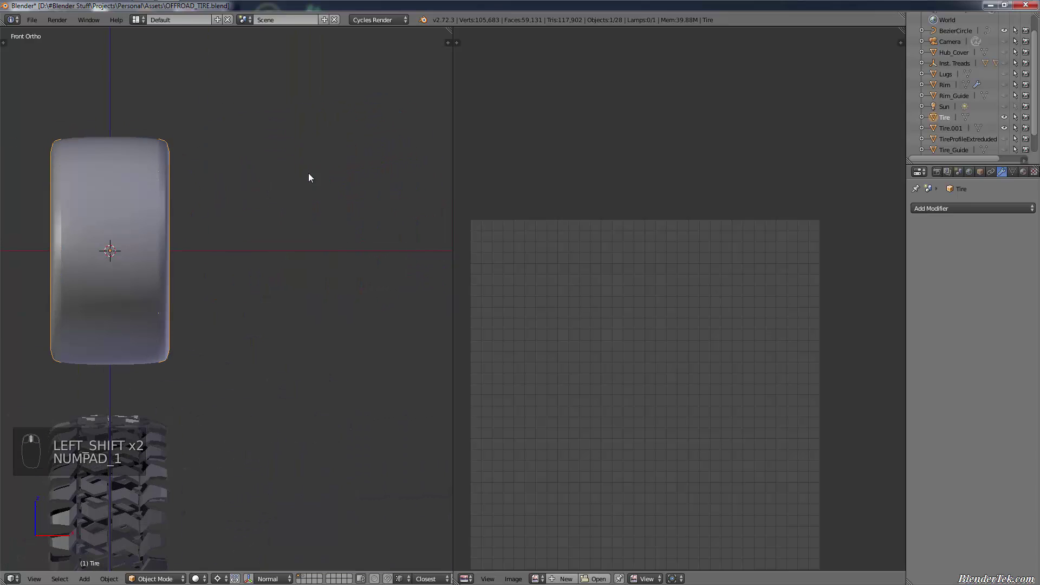
key("KP_3")
scroll(222, 189, "up", 4)
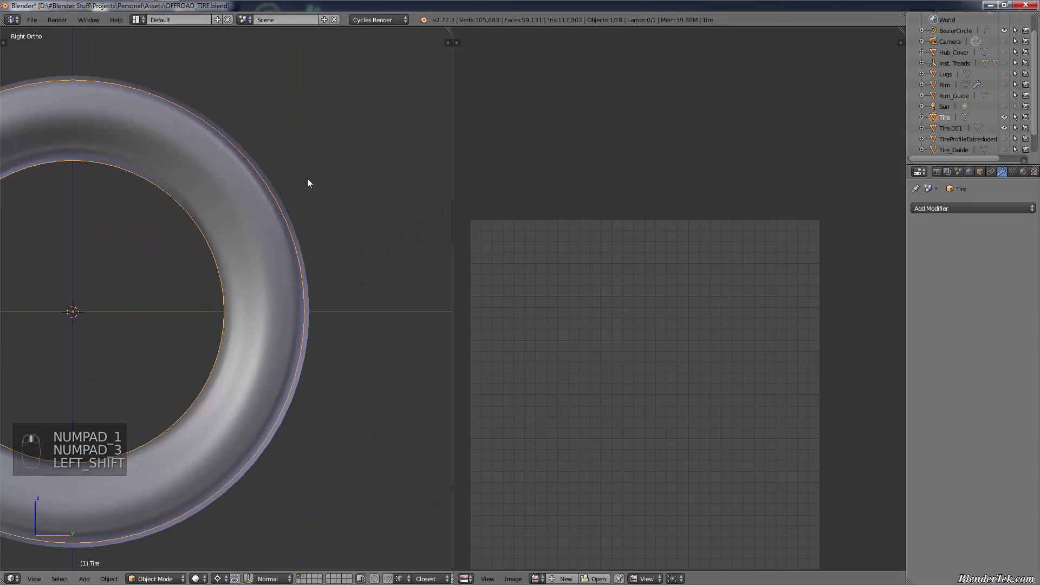
middle_click_drag(307, 183, 382, 170, "shift")
scroll(382, 170, "down", 1)
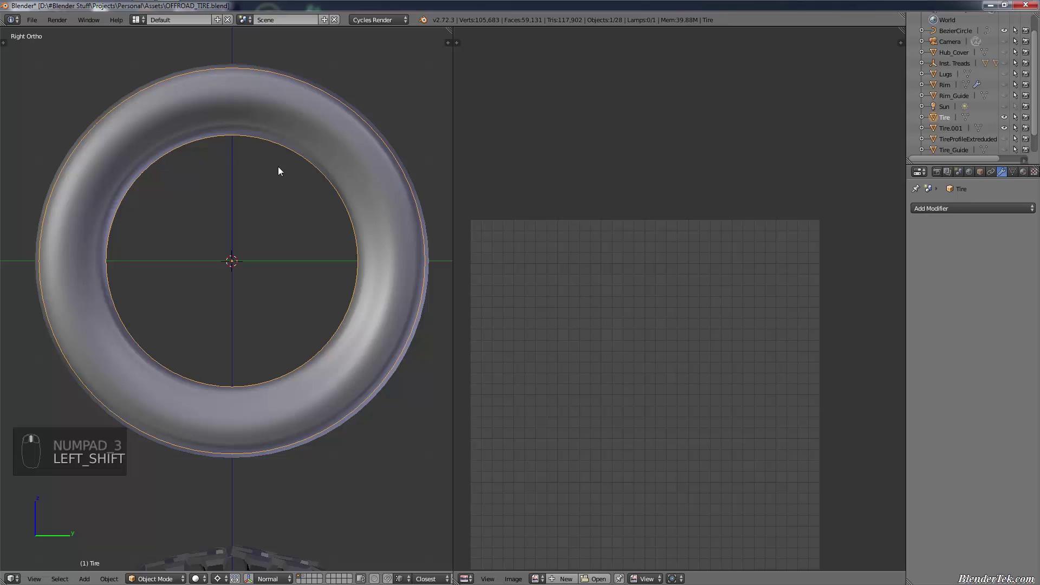
middle_click_drag(278, 166, 305, 177, "shift")
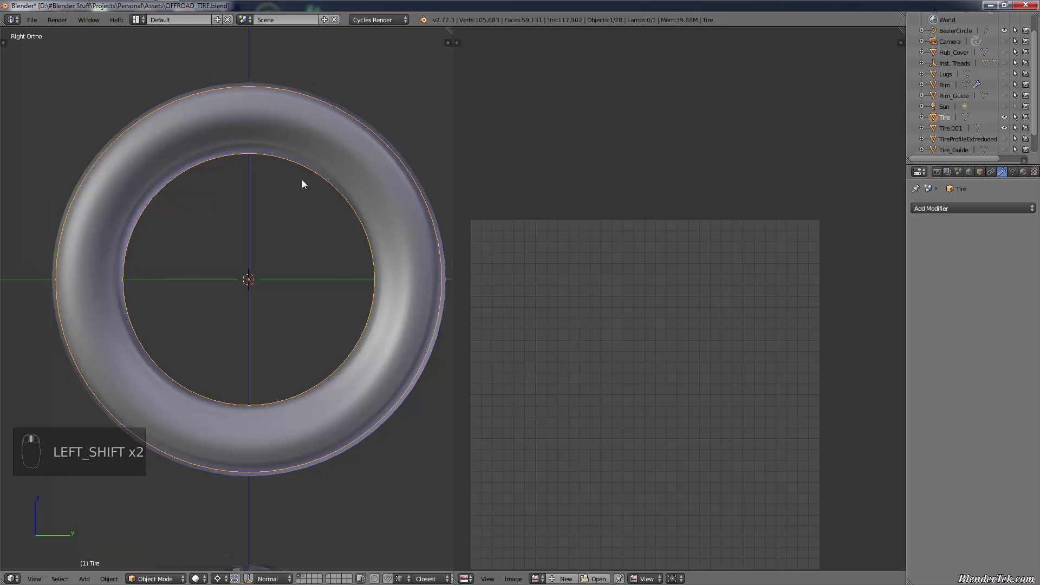
Step: Select all of the sidewall's geometry in Edit Mode and unwrap it with Project from View (Bounds)
key("ctrl+x")
key("Tab")
key("a")
key("a")
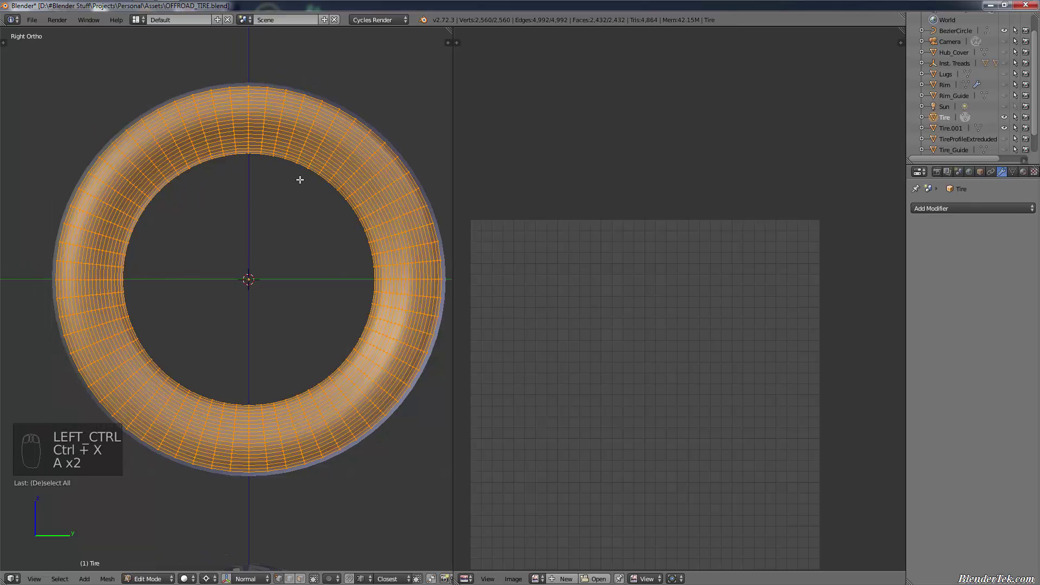
key("u")
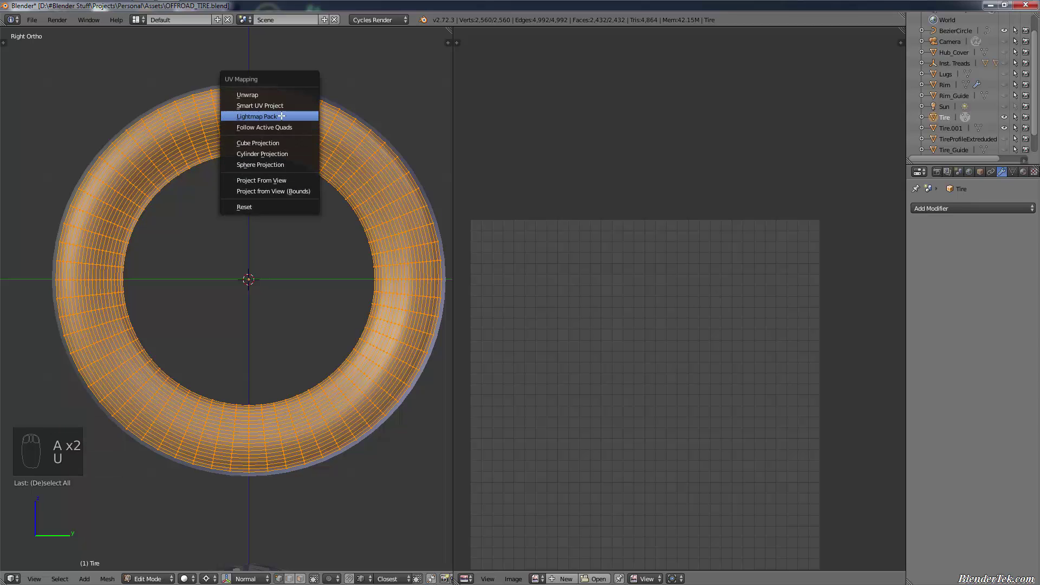
key("ctrl+z")
key("u")
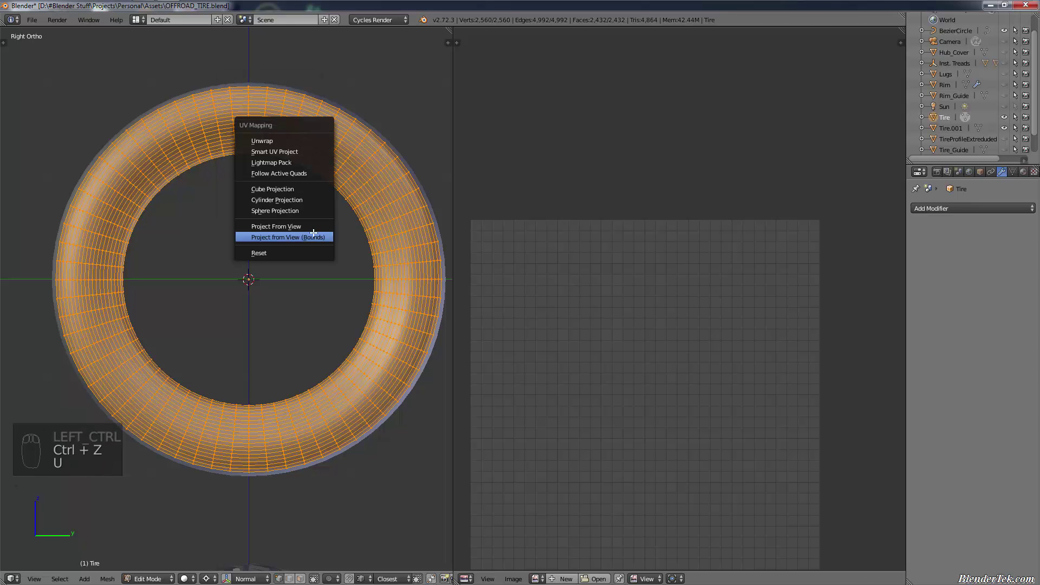
left_click(314, 236)
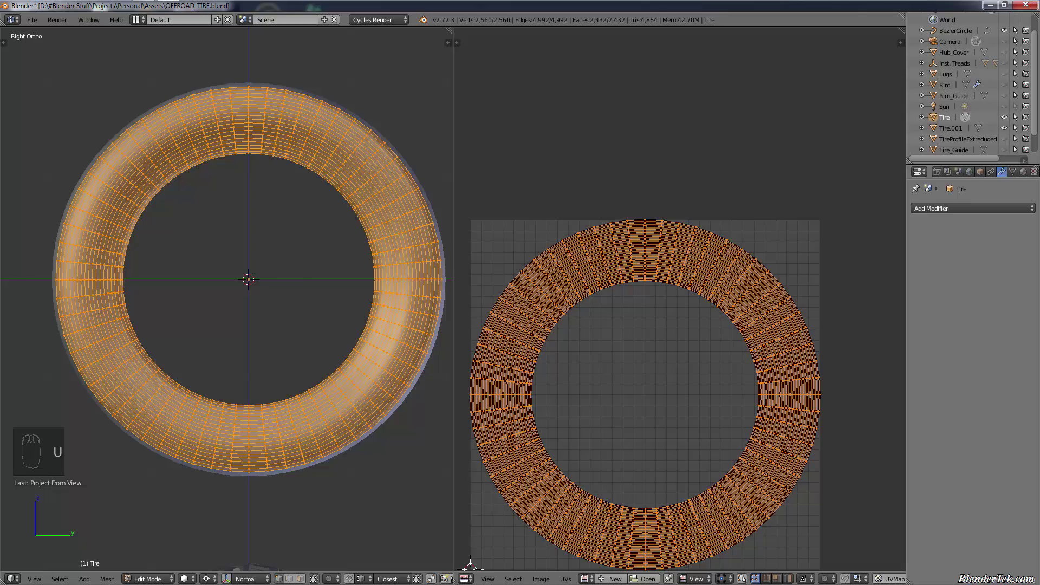
Step: Examine the sidewall's projected UV layout up close and as a whole for even face spacing
left_click(861, 386)
scroll(836, 388, "up", 6)
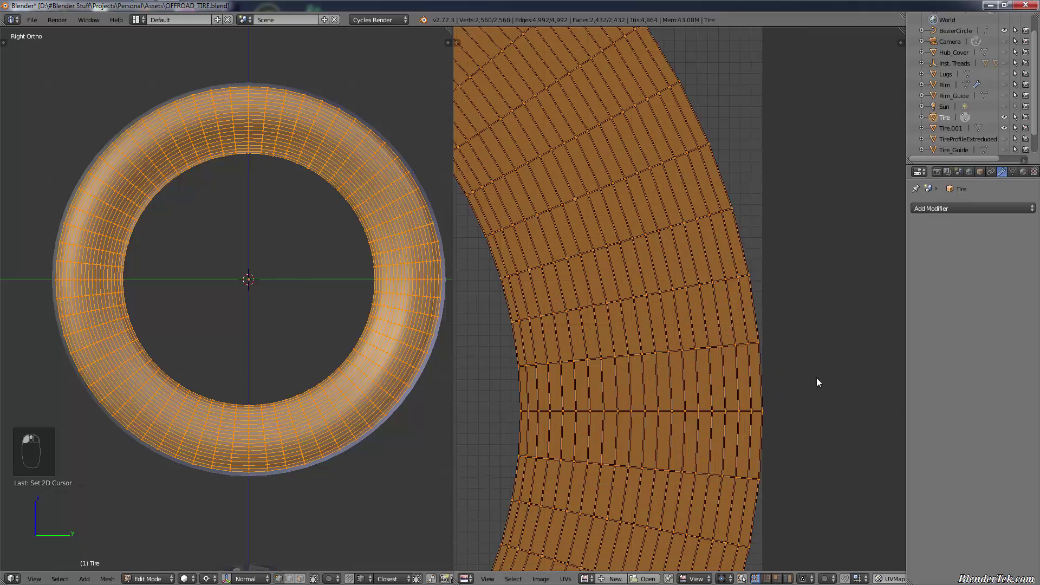
scroll(761, 340, "down", 2)
scroll(761, 339, "up", 2)
scroll(762, 340, "down", 4)
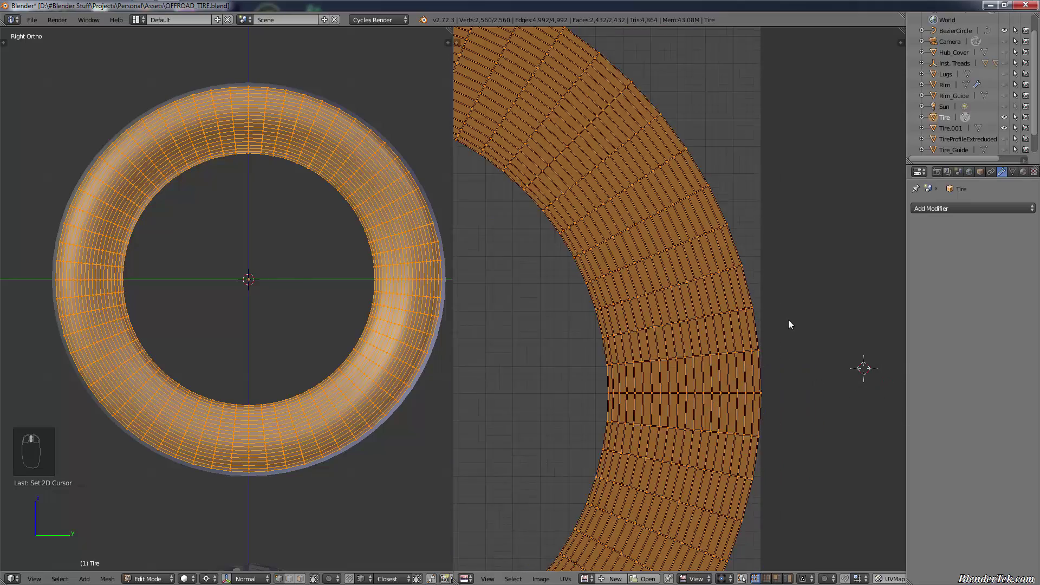
scroll(788, 324, "down", 5)
scroll(645, 217, "up", 8)
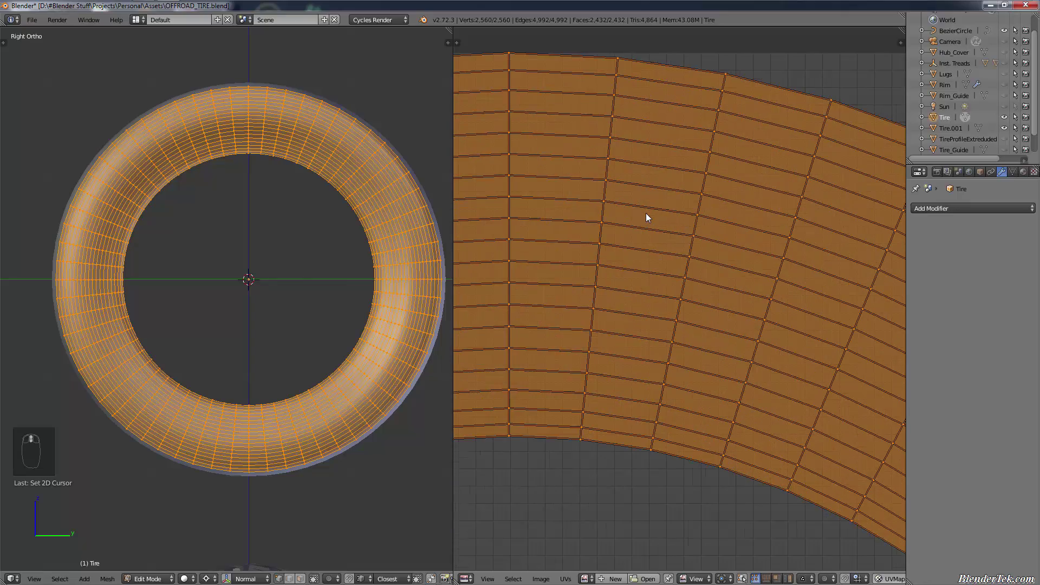
scroll(696, 247, "down", 12)
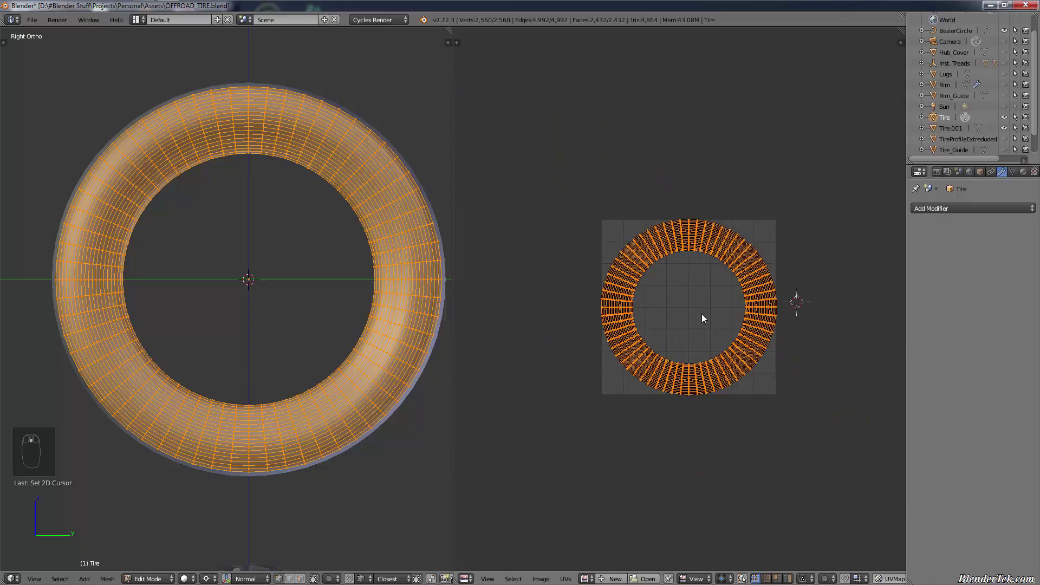
scroll(701, 315, "up", 3)
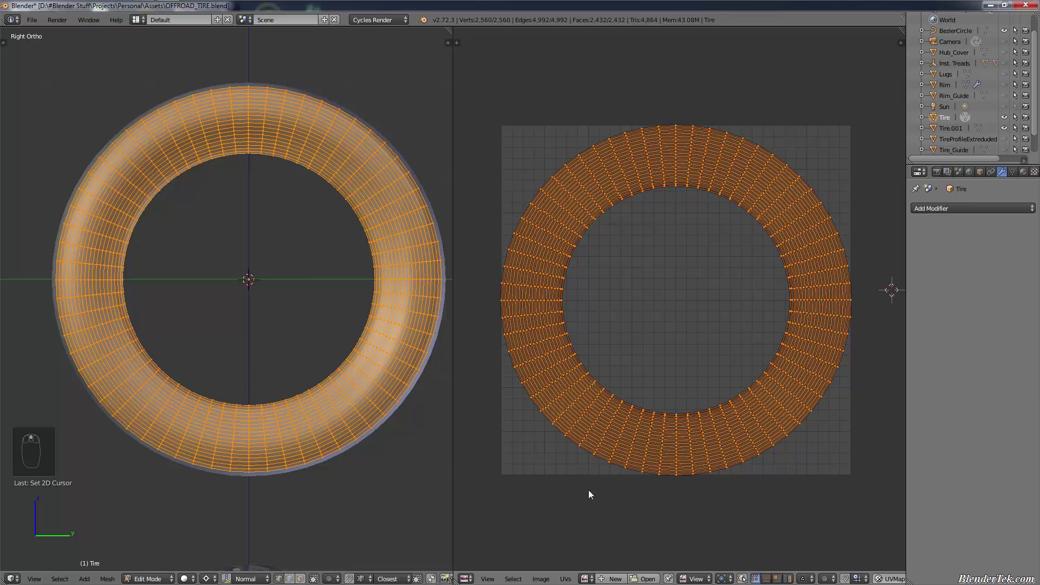
Step: Start exporting the UV layout and create a new offroad_tire folder inside UV Unwraps as its destination
left_click(565, 578)
left_click(601, 304)
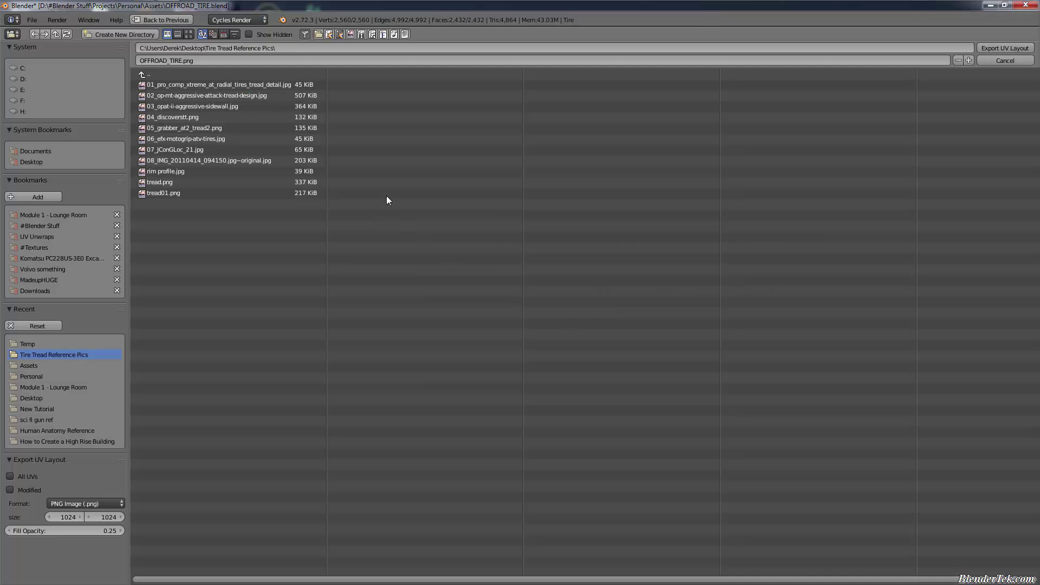
left_click(53, 236)
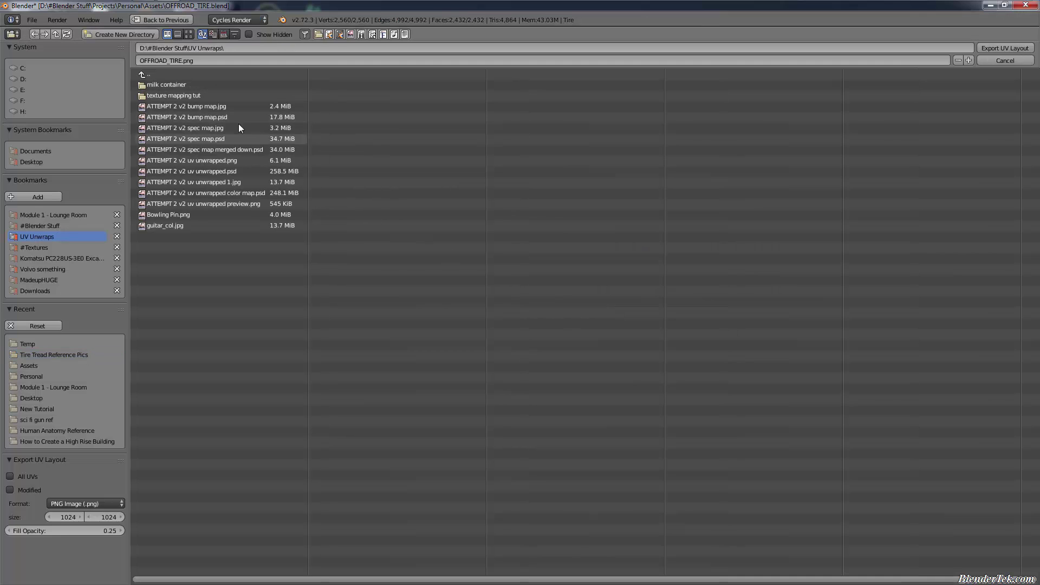
left_click(201, 60)
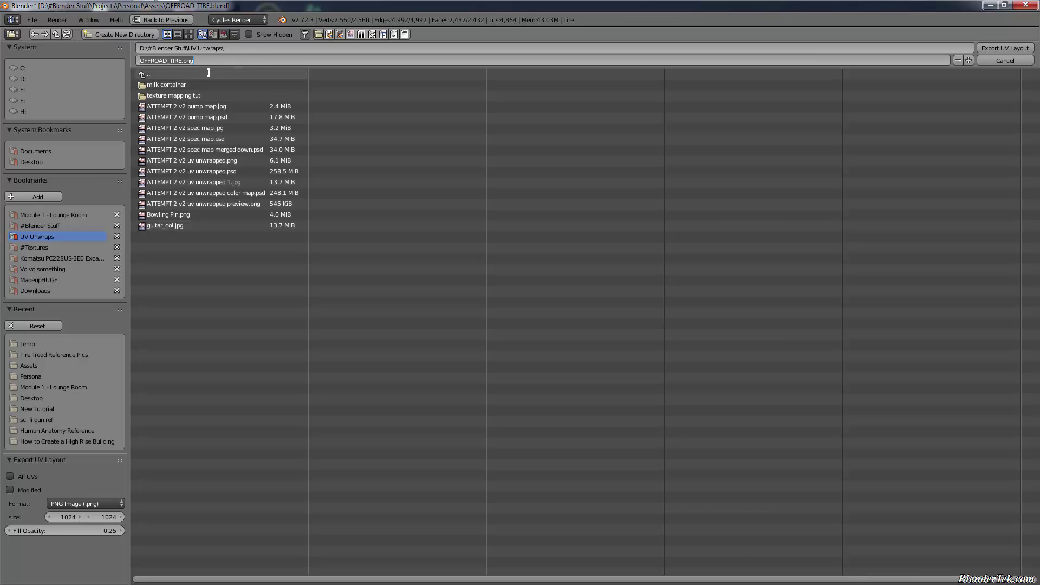
left_click(241, 48)
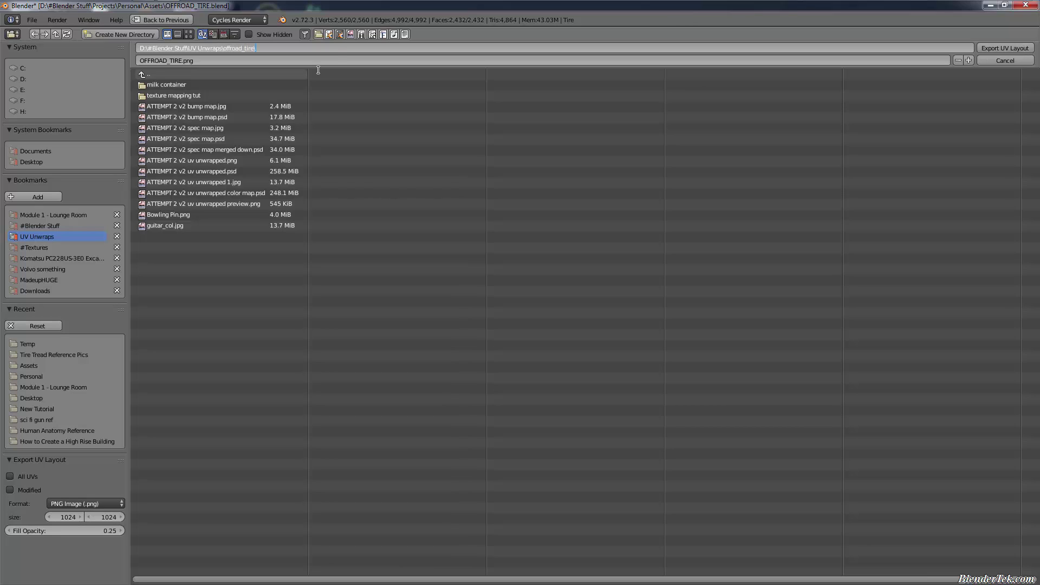
type("offroad_tire\\")
key("Return")
left_click(318, 70)
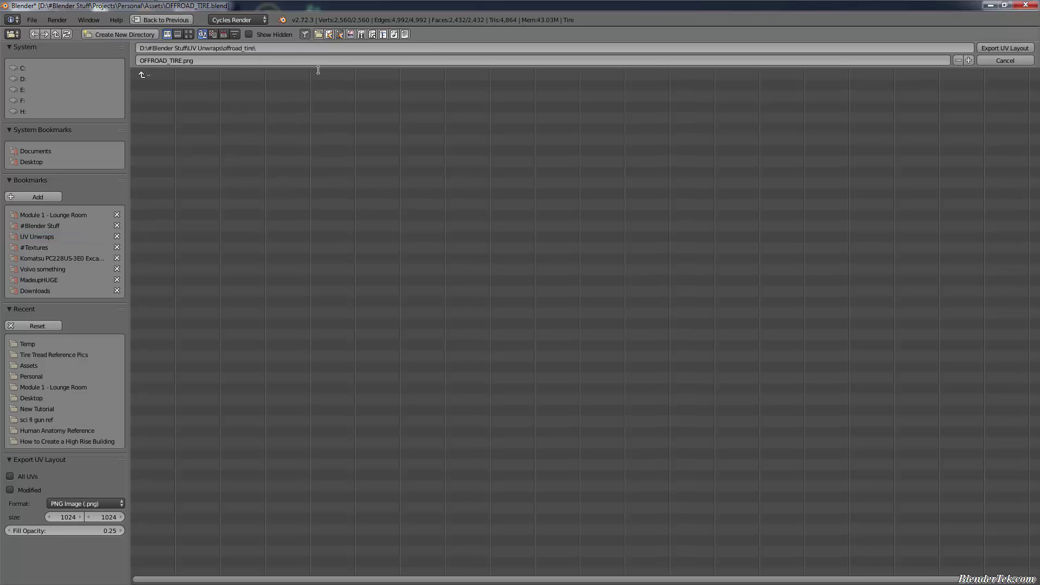
Step: Export the UV layout as tirewall_DIFF.png at 2048 by 2048 pixels and save the blend file over the existing one
double_click(157, 60)
key("BackSpace")
type("tirewall_DIFF")
left_click(70, 516)
type("2048")
key("Tab")
type("2048")
key("Return")
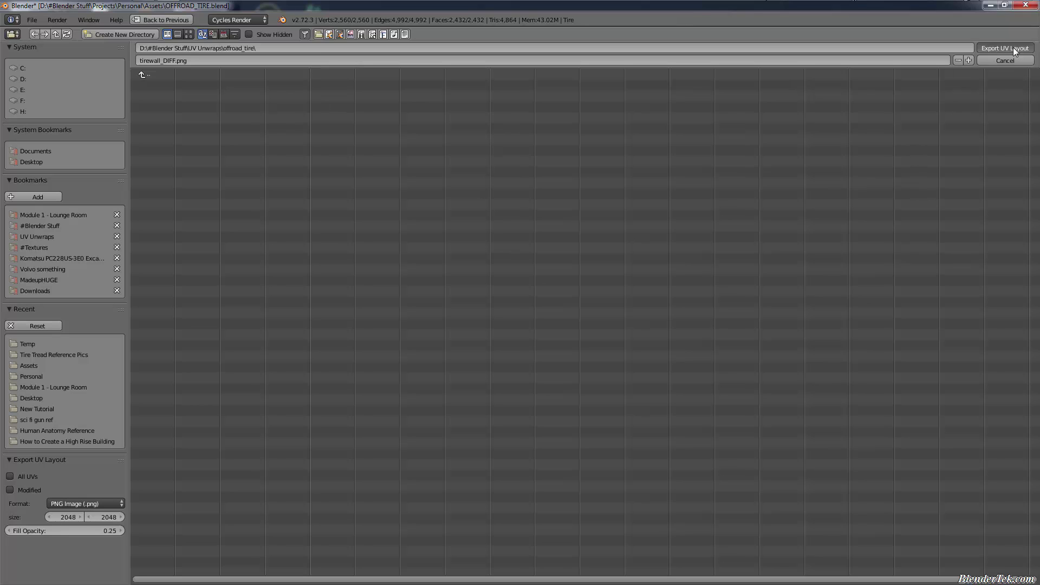
key("Return")
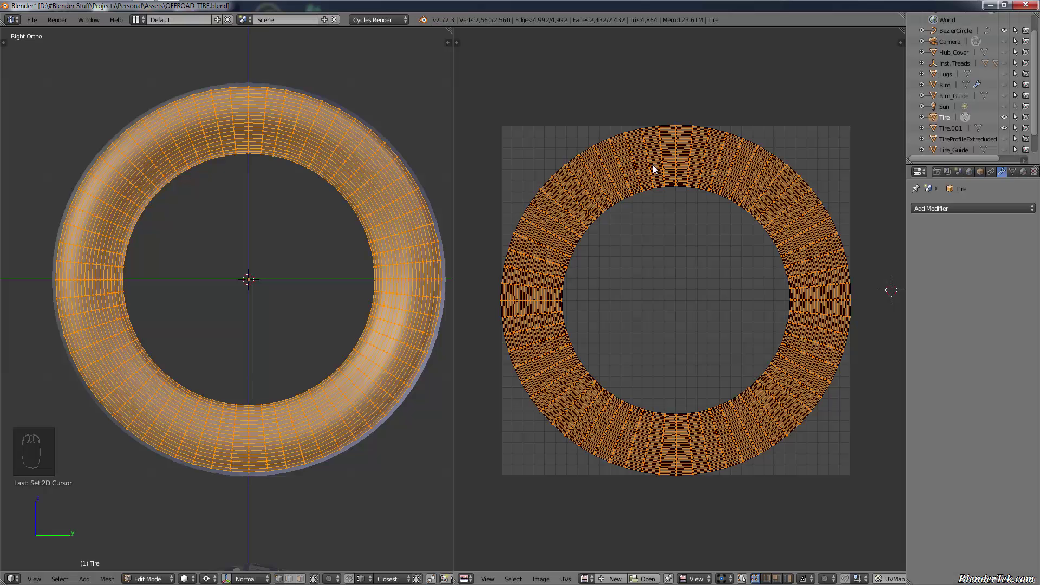
key("ctrl+s")
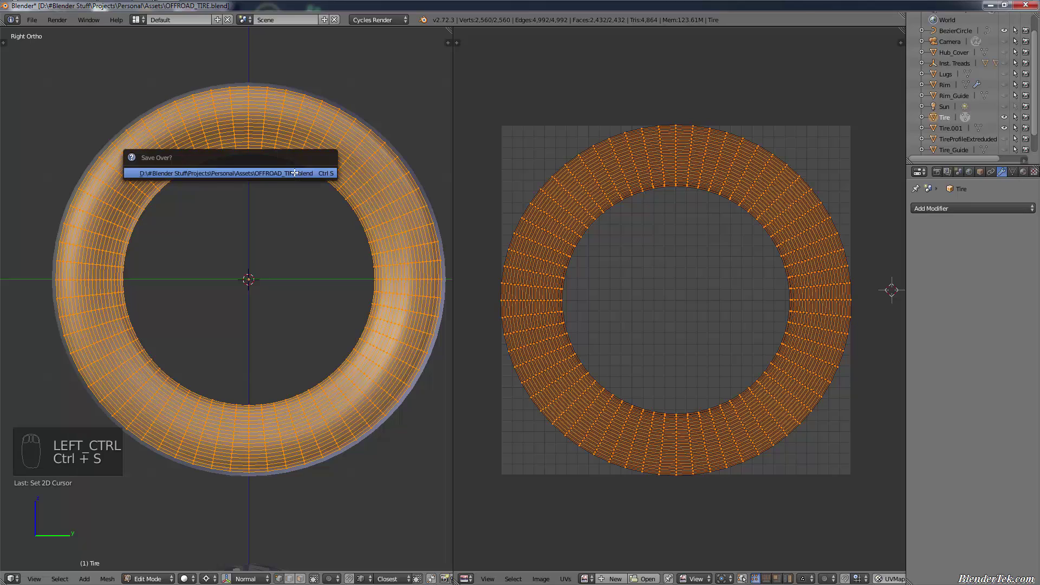
left_click(294, 173)
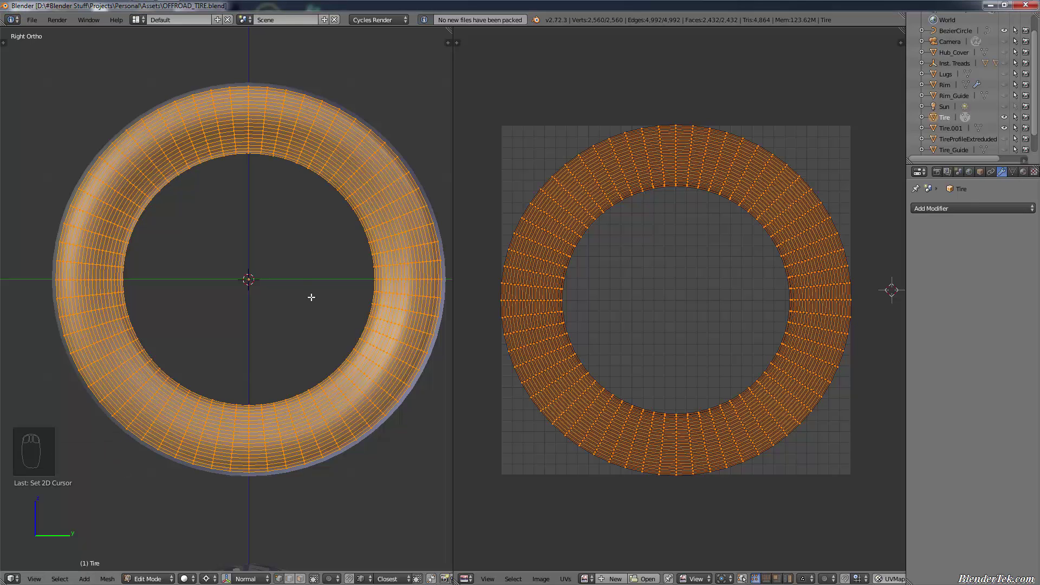
Step: Revert the sidewall through the undo history to the Toggle Editmode entry preceding the UV projection
key("ctrl")
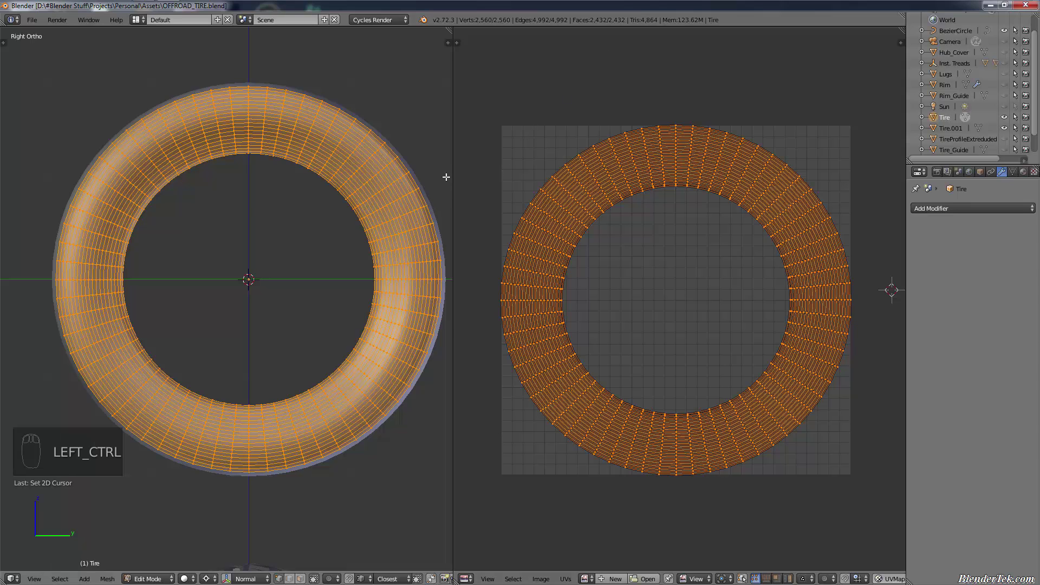
middle_click_drag(446, 177, 430, 190)
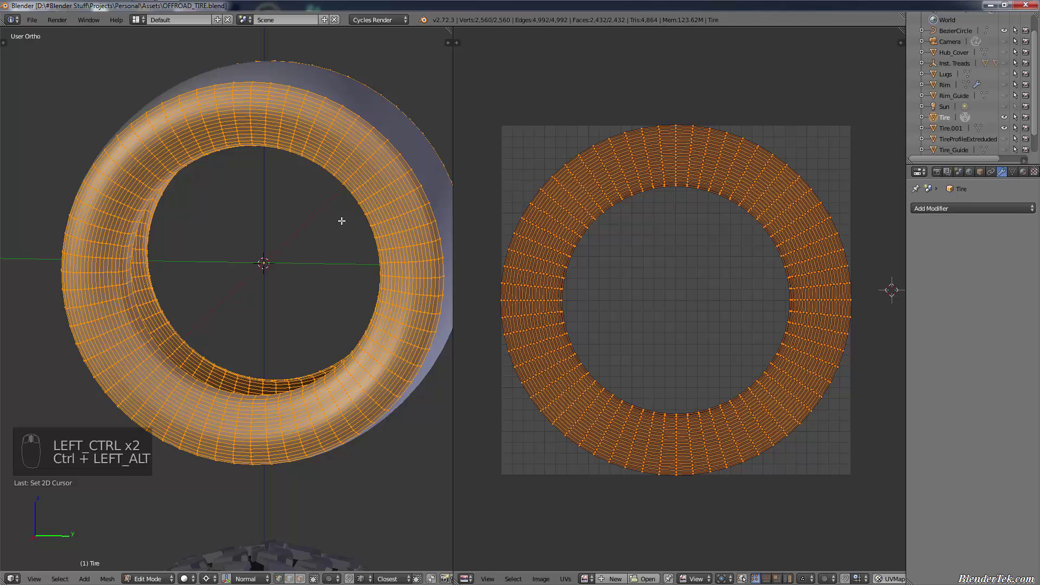
key("ctrl+alt+z")
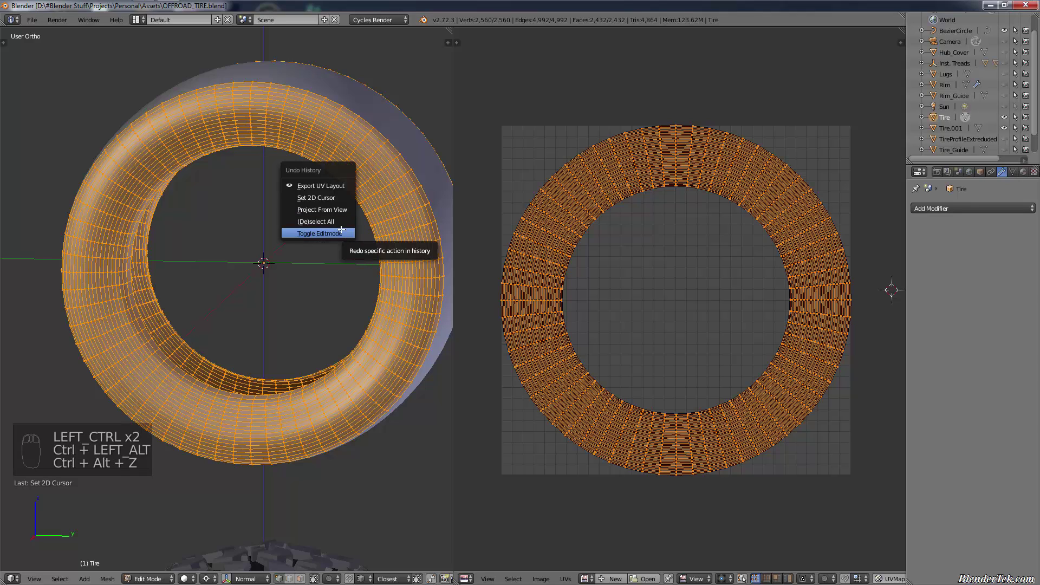
left_click(319, 233)
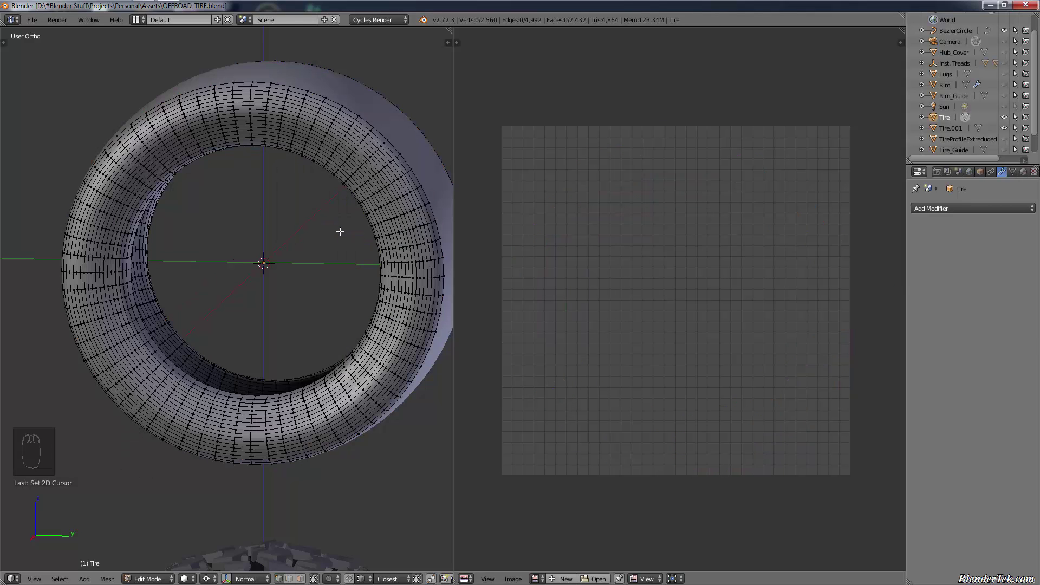
Step: Step back through the undo history until the tread surface and sidewall are a single Tire object again
key("Tab")
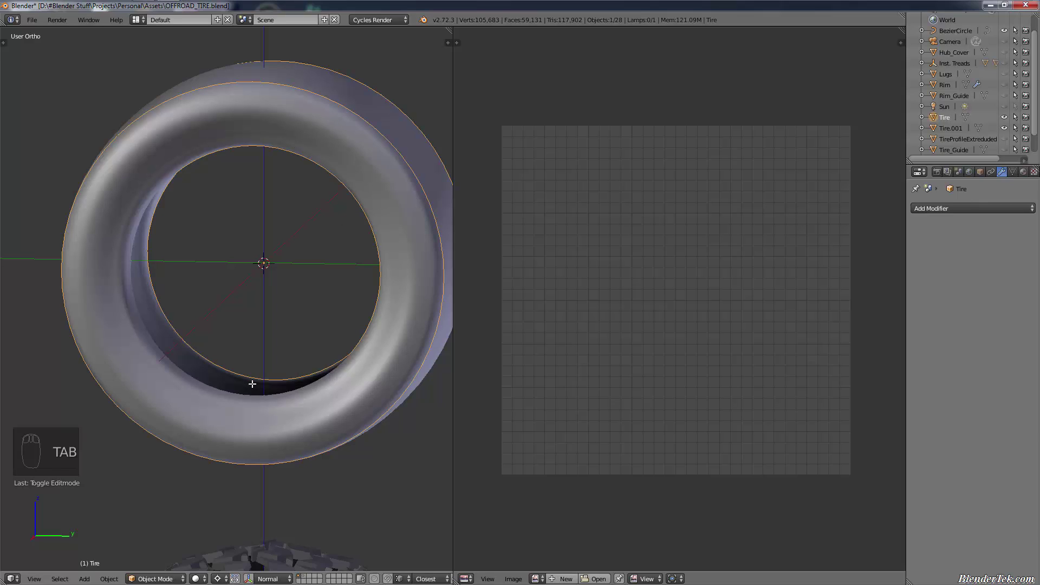
key("ctrl+alt+z")
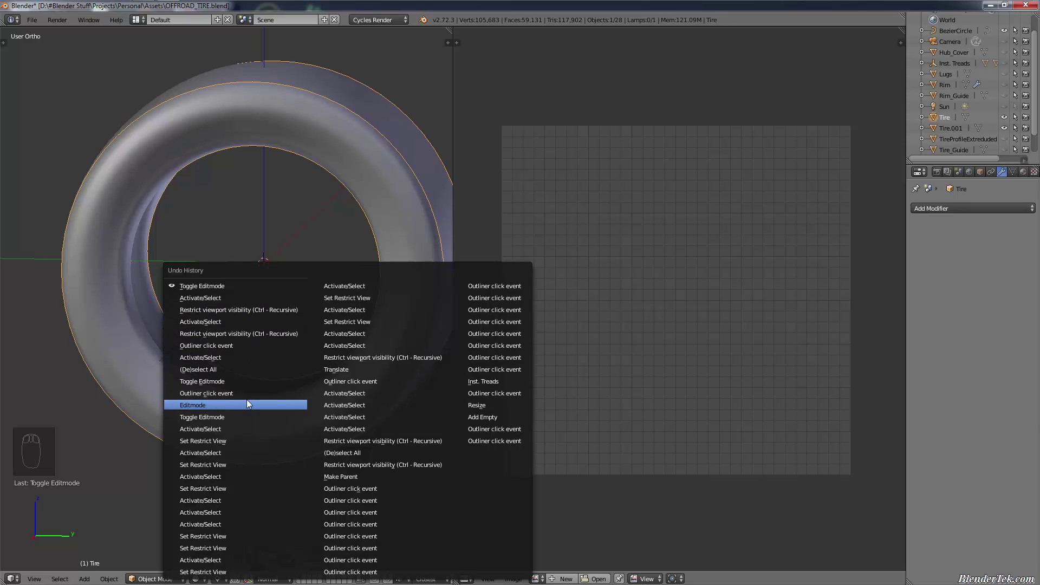
left_click(242, 429)
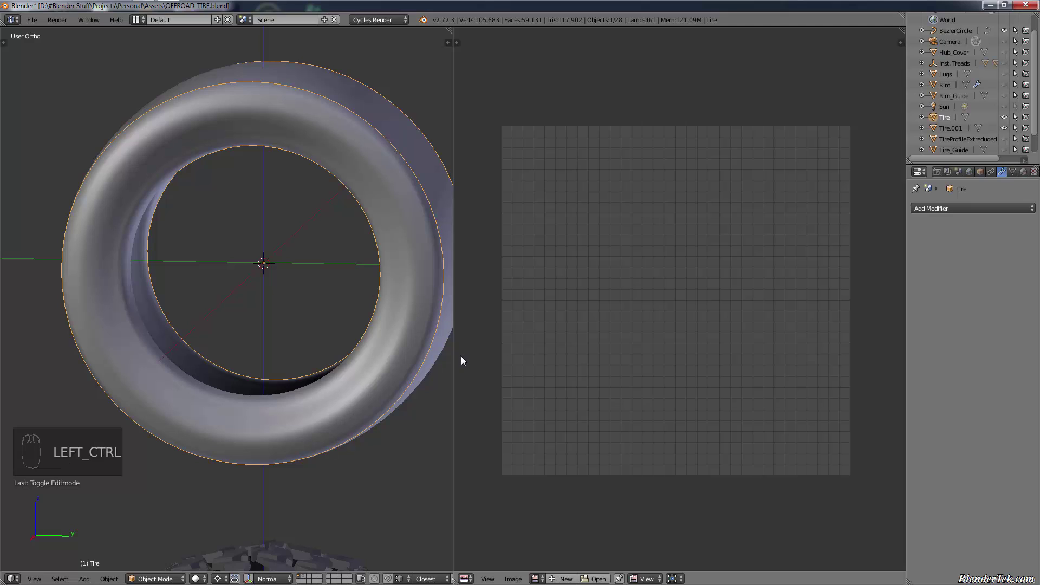
key("ctrl+z")
key("ctrl+z")
key("ctrl+z")
key("ctrl+z")
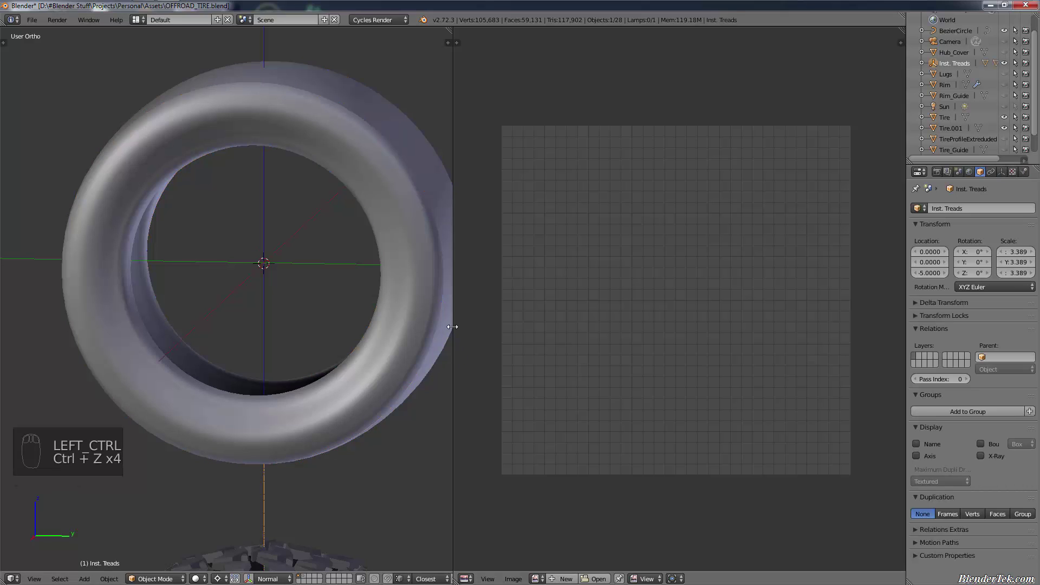
key("ctrl+z")
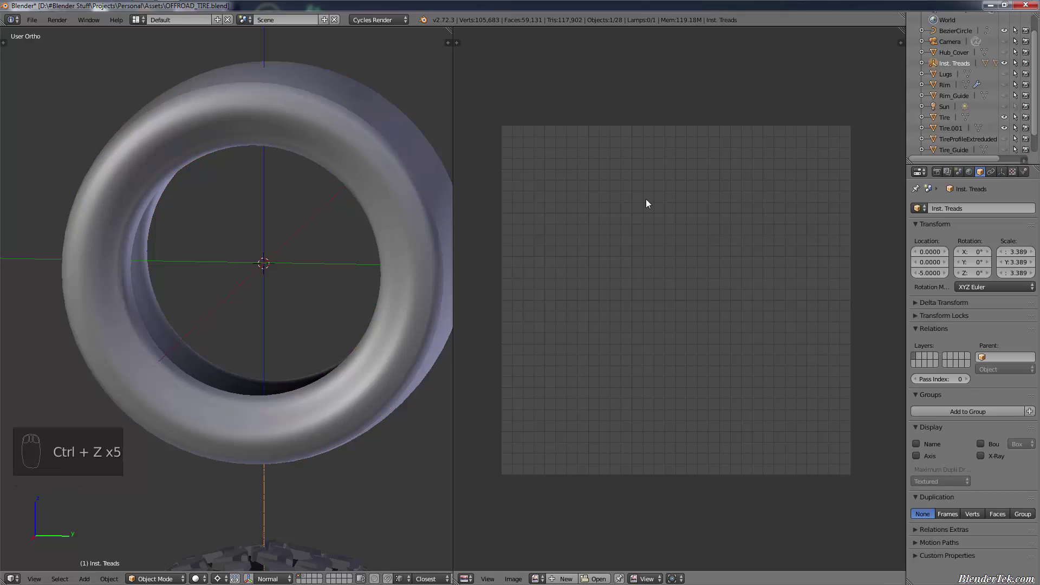
scroll(1032, 92, "down", 2)
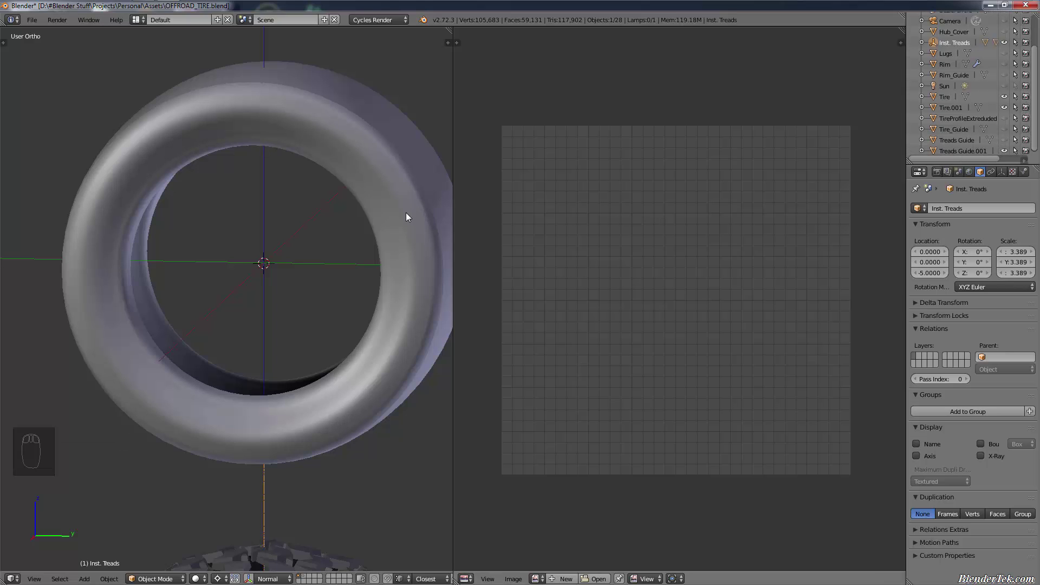
key("ctrl+z")
key("ctrl+z")
key("ctrl+z")
key("ctrl+z")
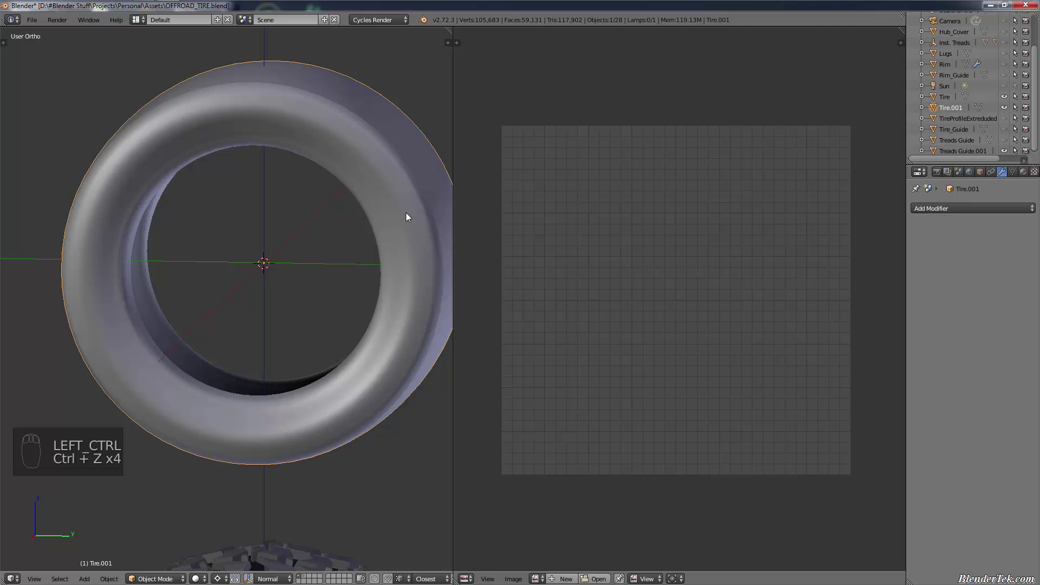
key("ctrl+shift+z")
key("ctrl+shift+z")
key("ctrl+z")
Step: Save the unseparated tire scene in the Assets folder under an incremented version of the OFFROAD_TIRE.blend file name
left_click(32, 20)
left_click(66, 115)
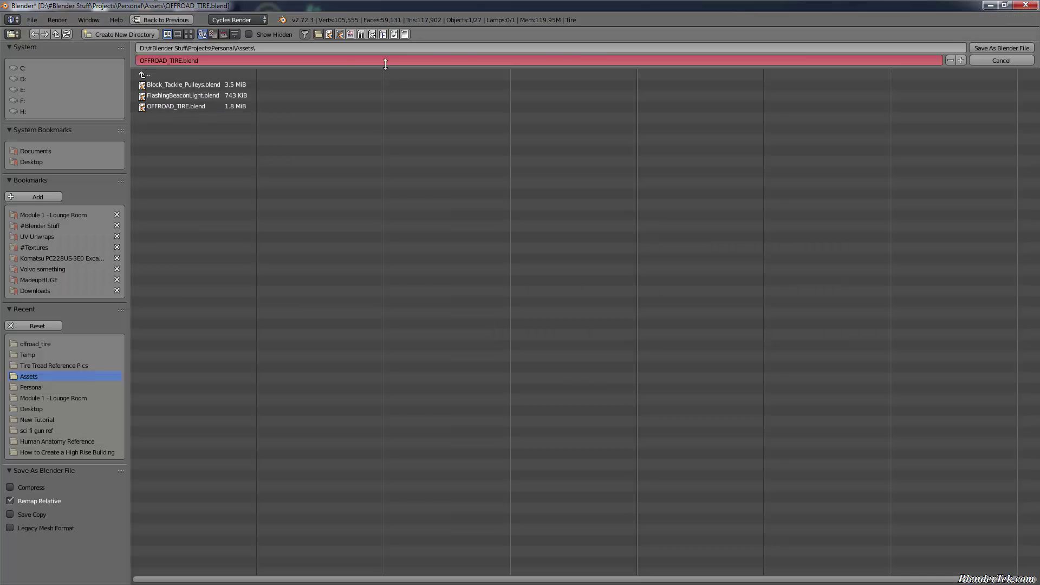
left_click(181, 61)
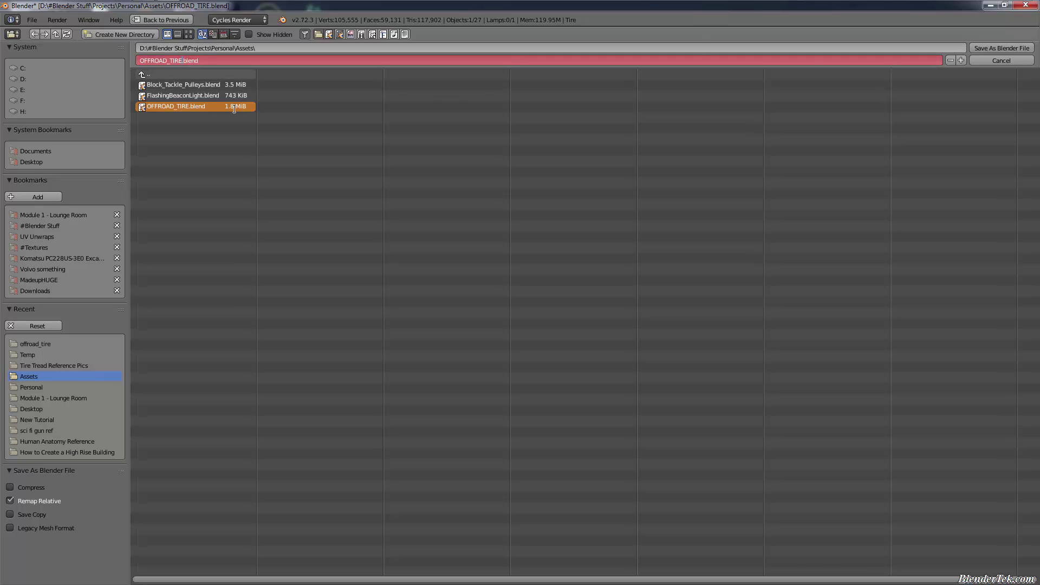
left_click(963, 57)
left_click(1006, 45)
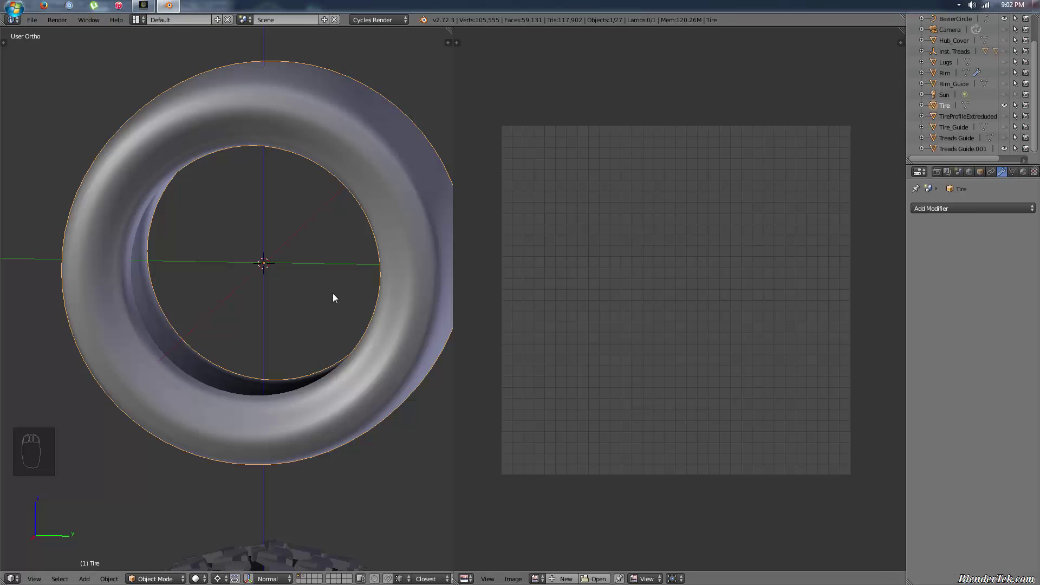
Step: Reopen the recent OFFROAD_TIRE.blend file containing the separated tire and its projected sidewall UVs
left_click(32, 20)
mouse_move(108, 54)
left_click(166, 65)
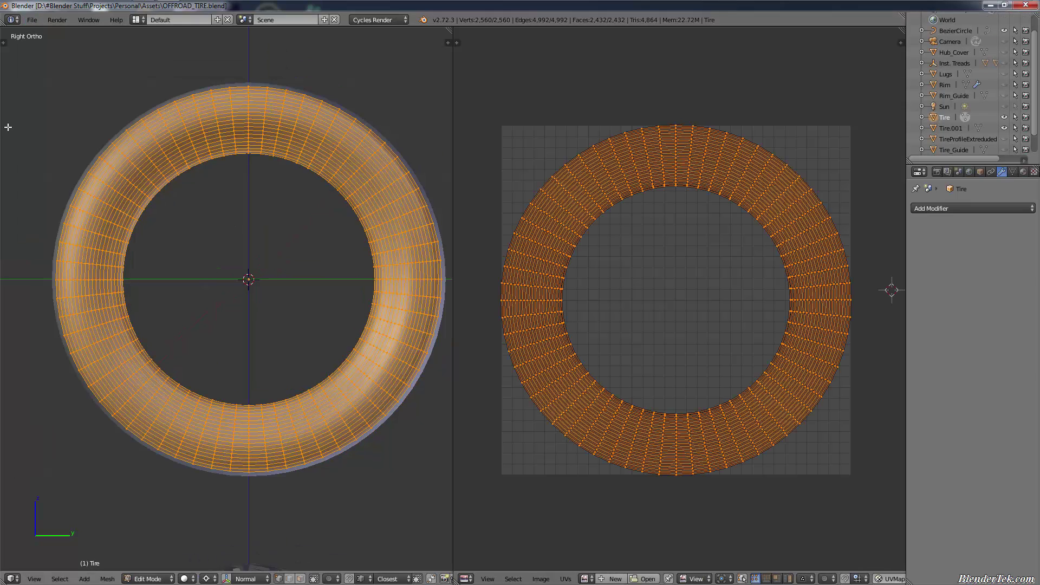
Step: Launch Adobe Photoshop CC 2014 and open tirewall_DIFF.png from the offroad_tire folder inside UV Unwraps
left_click(14, 8)
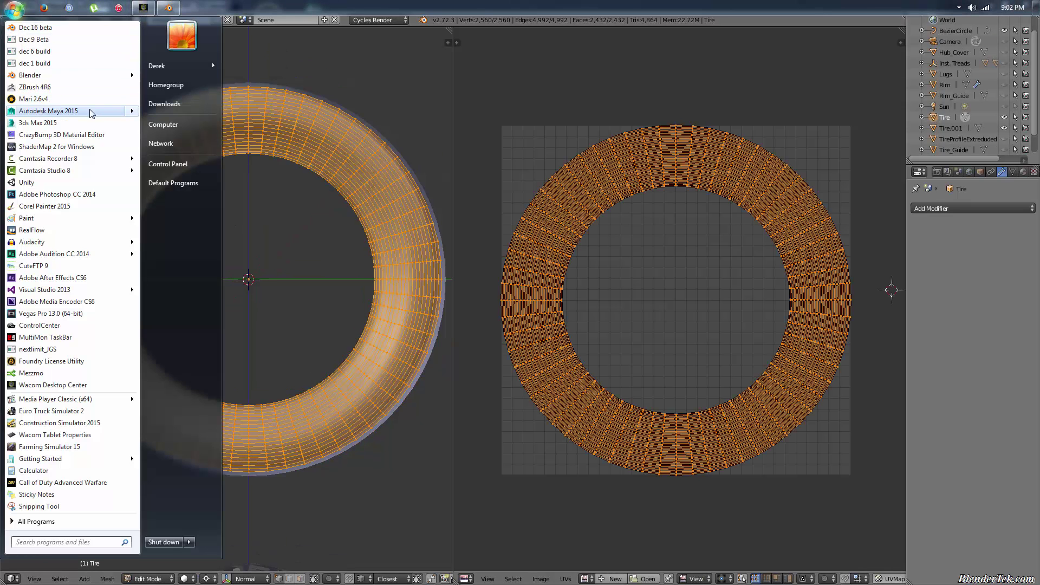
left_click(80, 197)
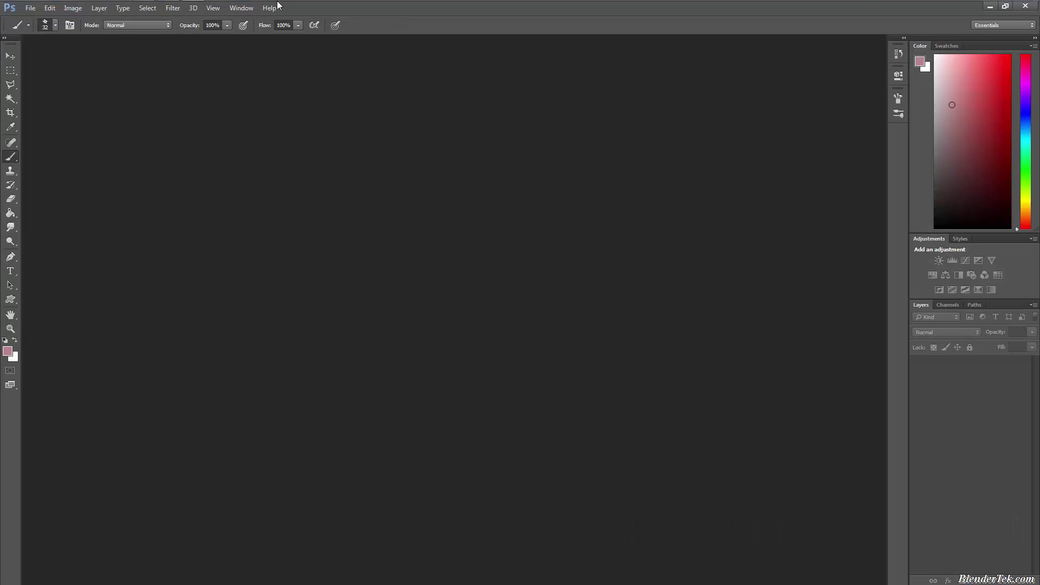
left_click(30, 8)
mouse_move(131, 70)
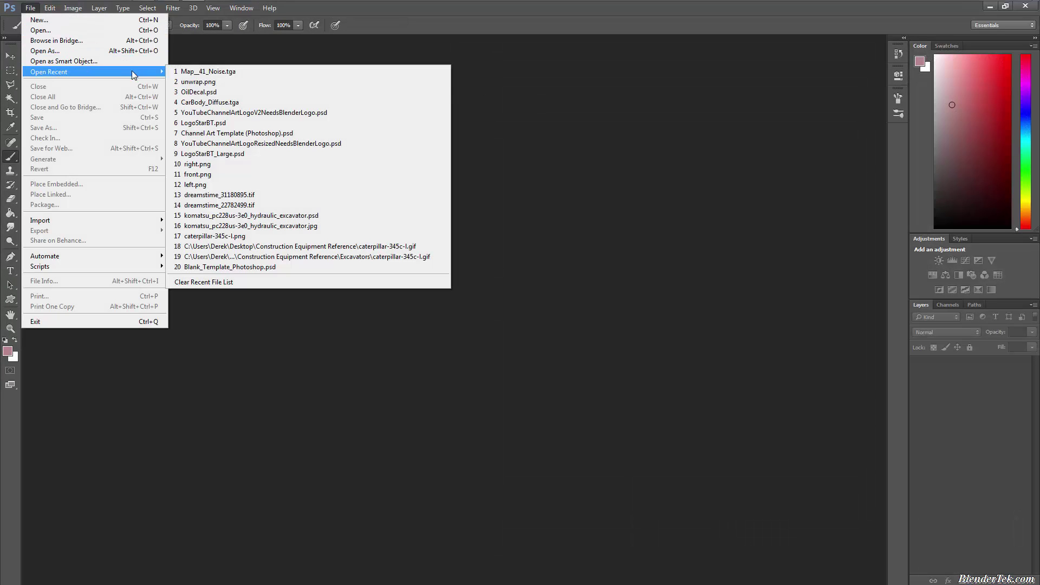
left_click(115, 29)
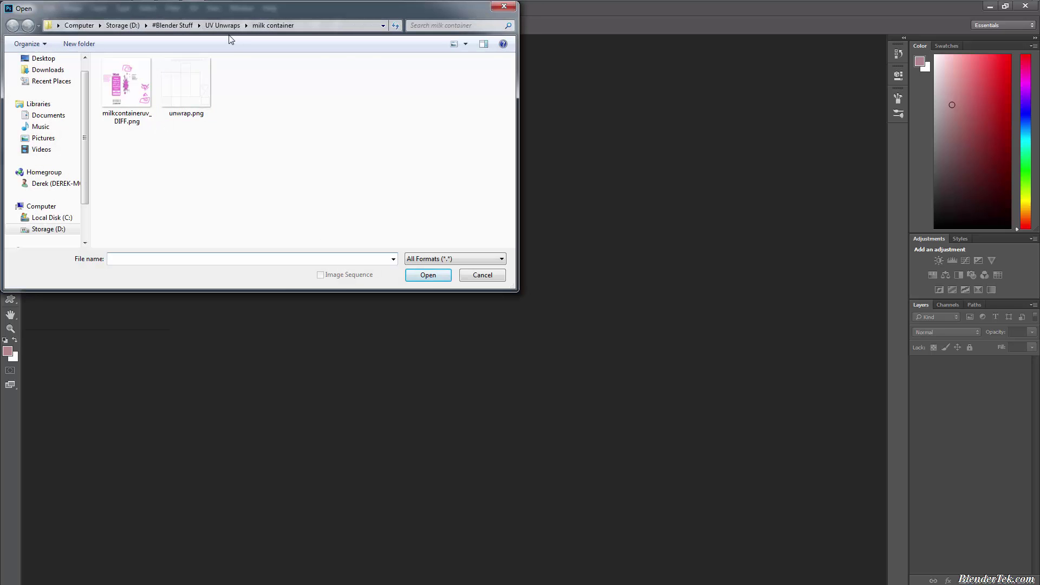
left_click(222, 25)
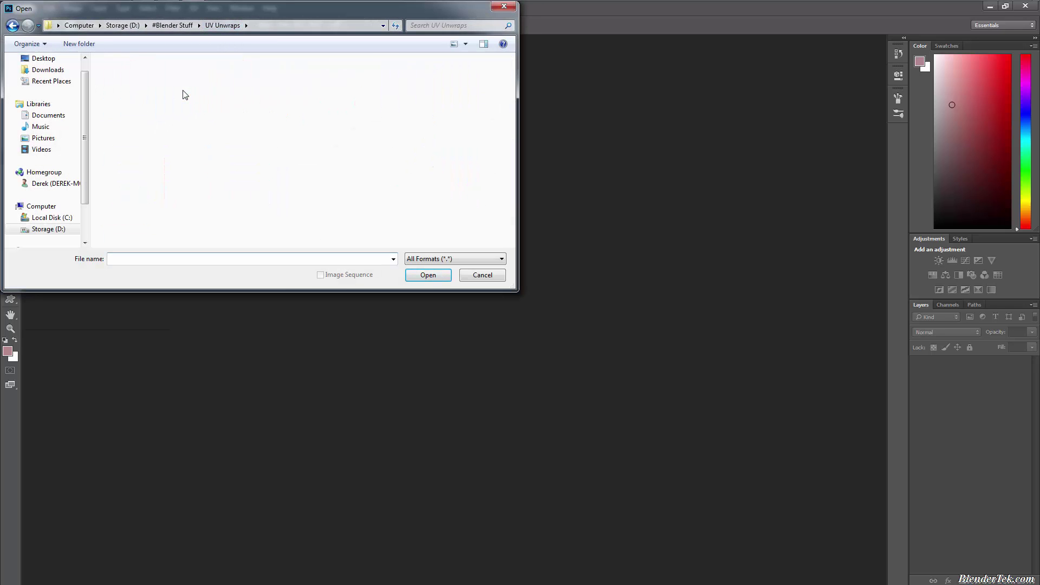
double_click(126, 84)
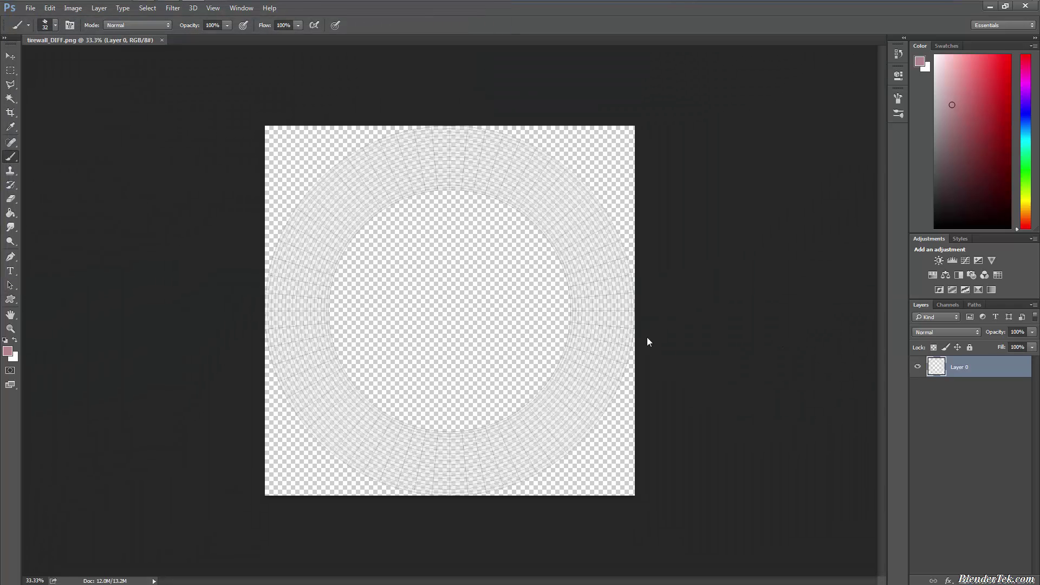
Step: Create a new layer with the default settings and place it beneath the UV layout layer
left_click(960, 476)
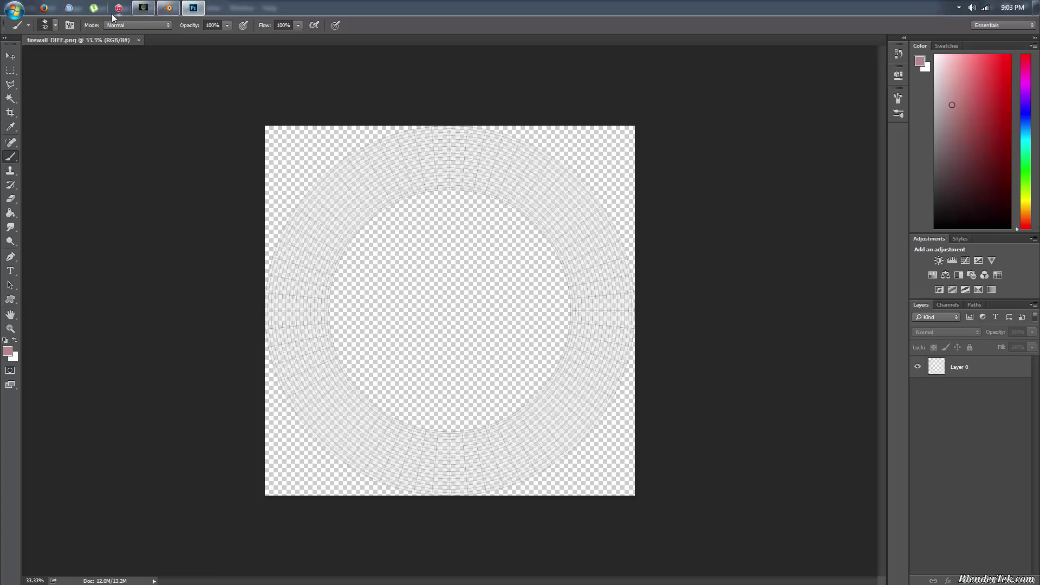
left_click(99, 8)
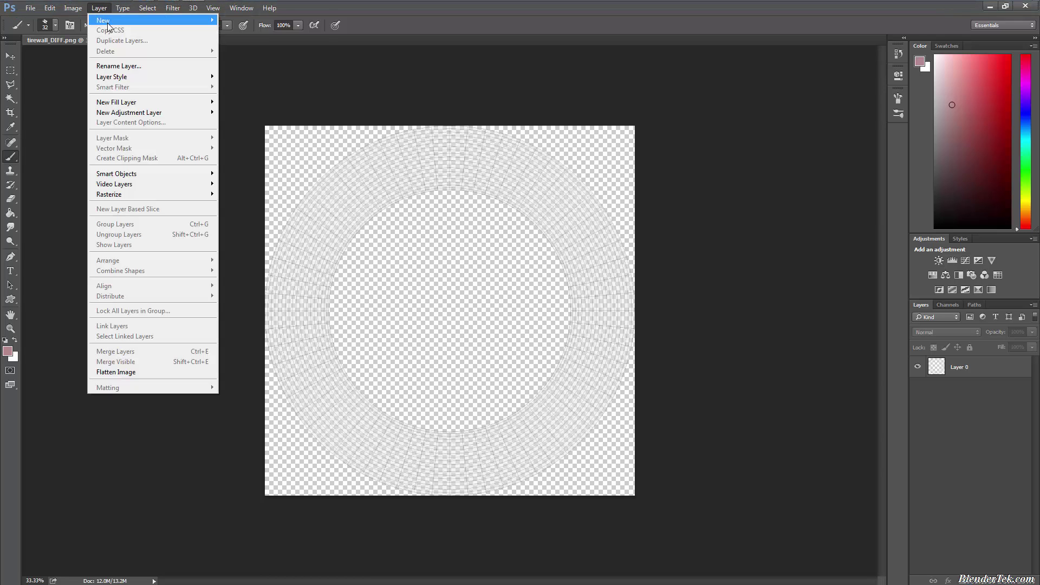
mouse_move(151, 21)
left_click(227, 22)
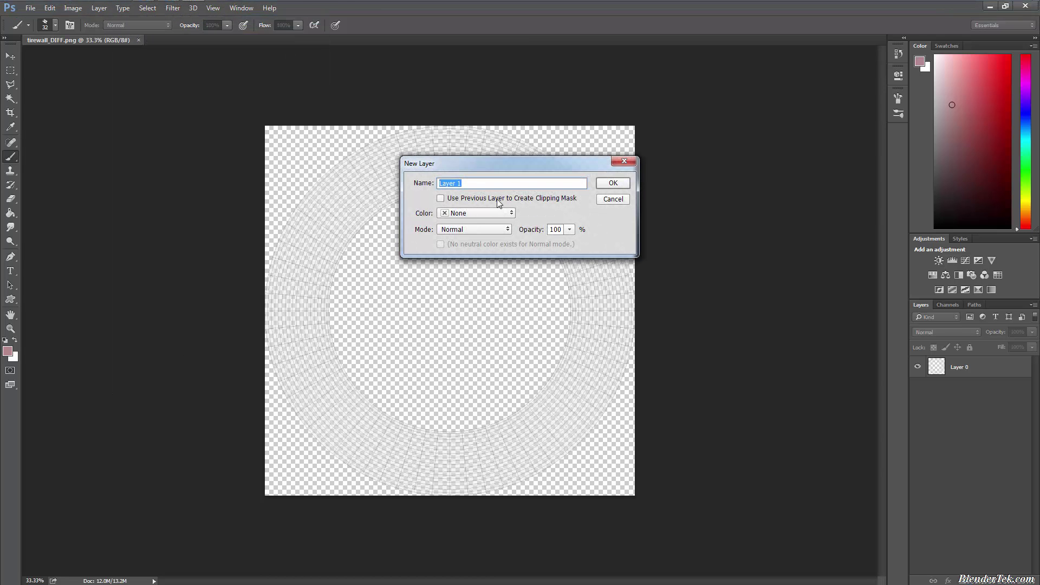
left_click(615, 183)
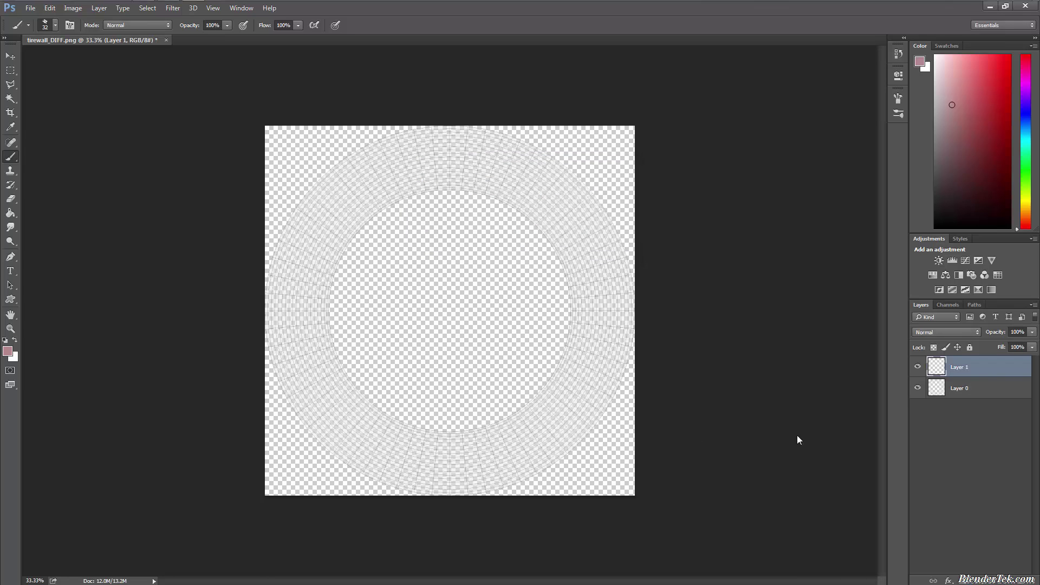
left_click_drag(985, 373, 991, 413)
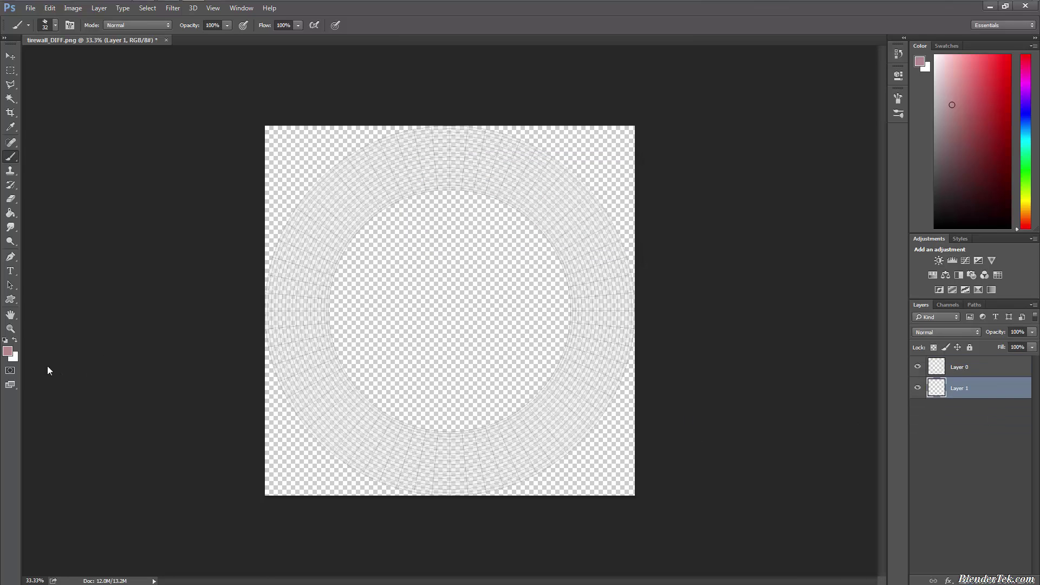
Step: Make white the foreground colour and fill the new bottom layer with it using the Paint Bucket
left_click(5, 339)
left_click(14, 340)
left_click(11, 213)
left_click(374, 215)
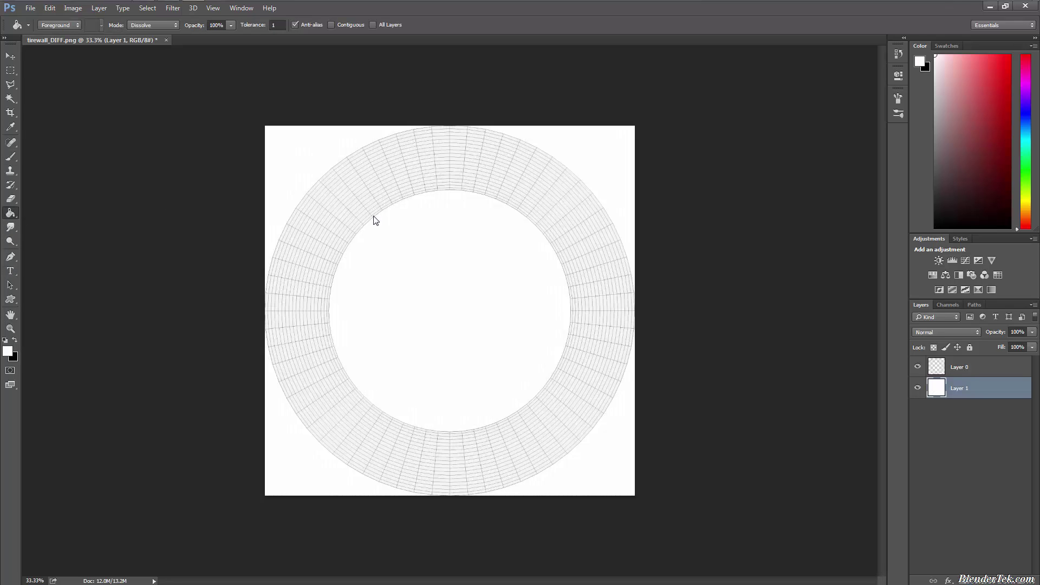
Step: Rename the UV layout layer as UVs
double_click(962, 368)
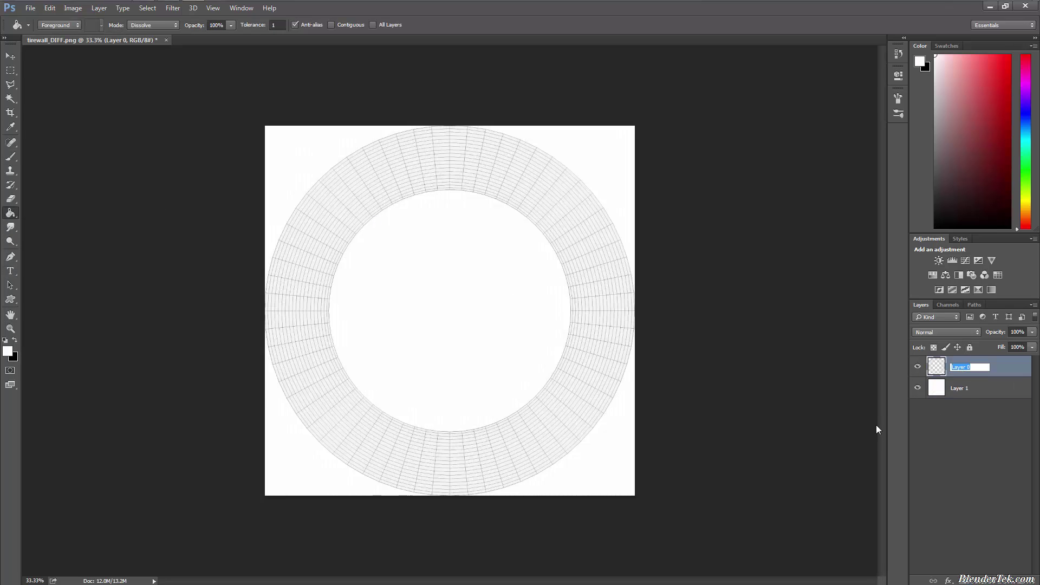
type("UVs")
key("Return")
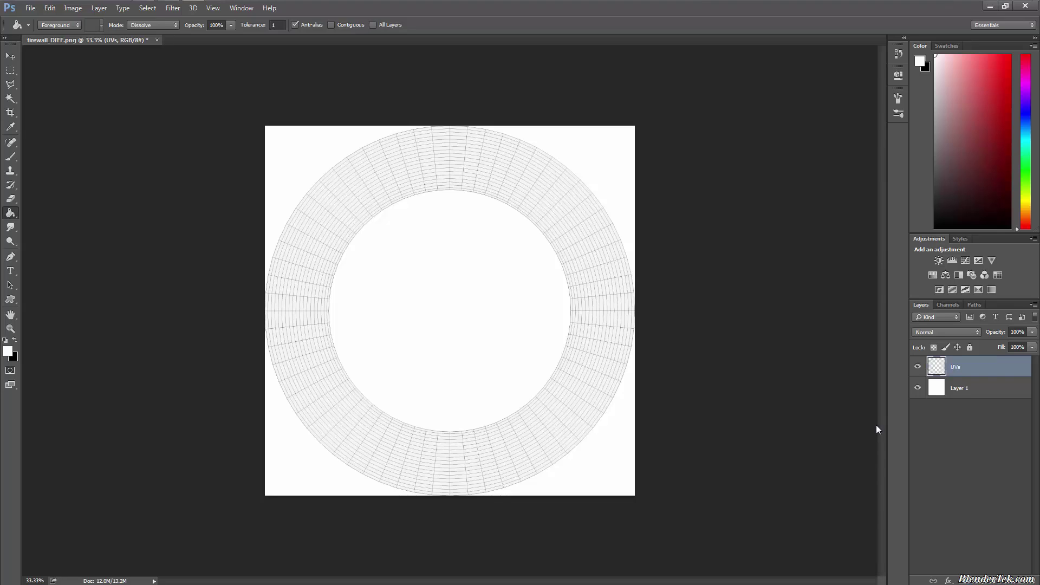
Step: Duplicate the white Layer 1, place the copy above the UVs layer and clear all of its pixels
left_click(964, 386)
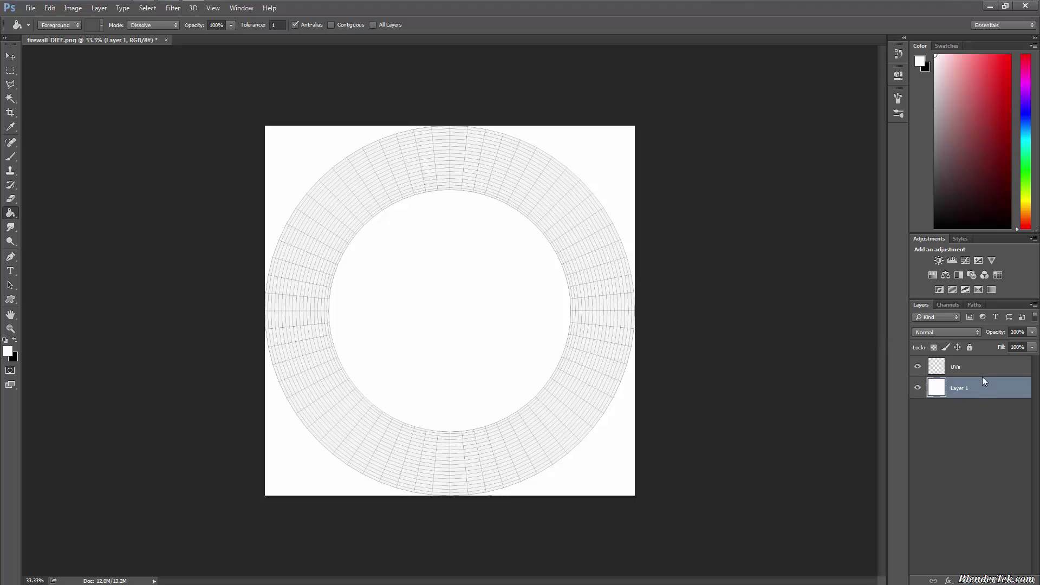
left_click_drag(976, 395, 1012, 580)
left_click_drag(970, 389, 972, 360)
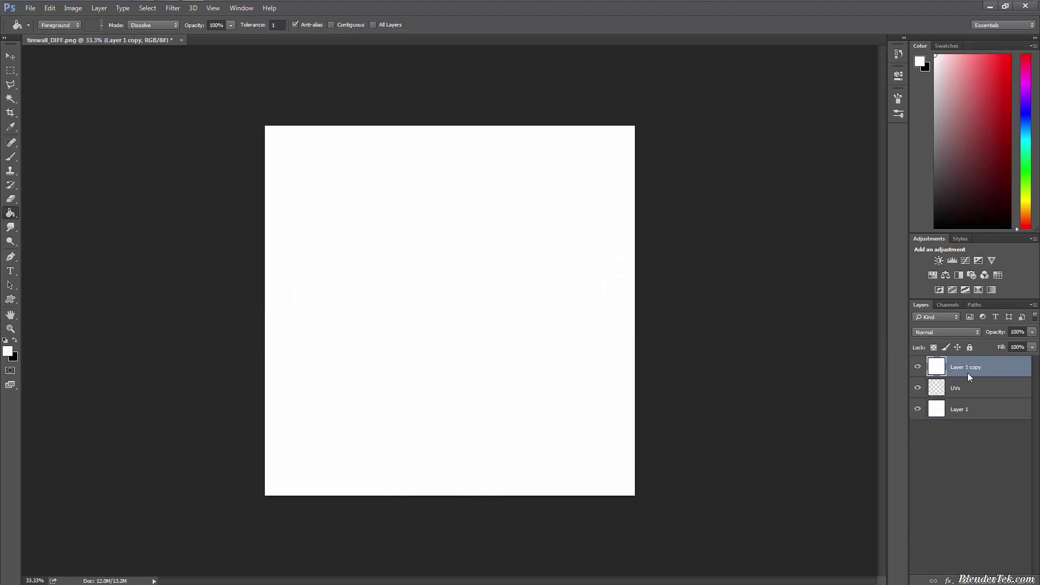
key("a")
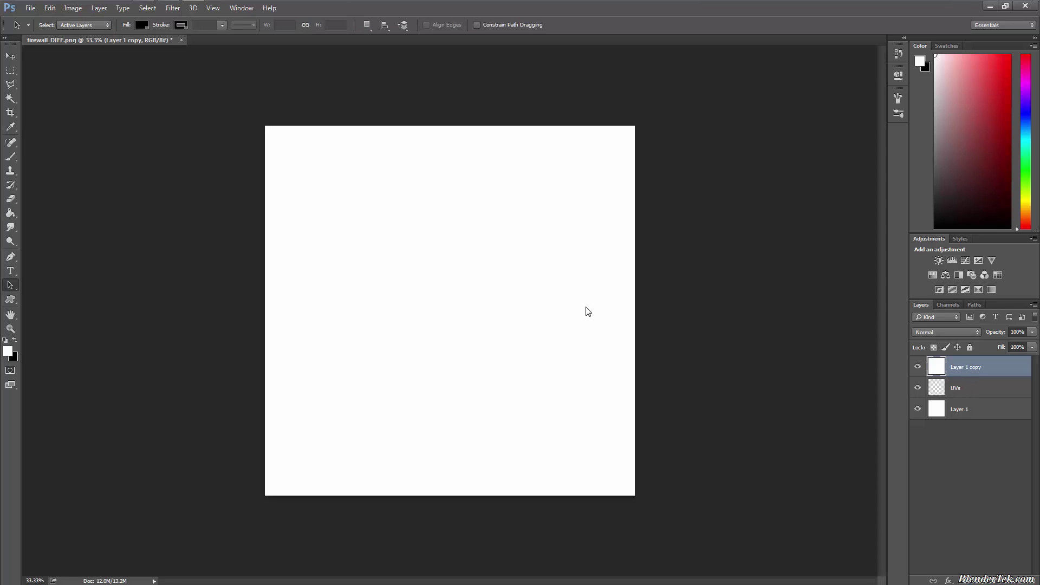
key("Delete")
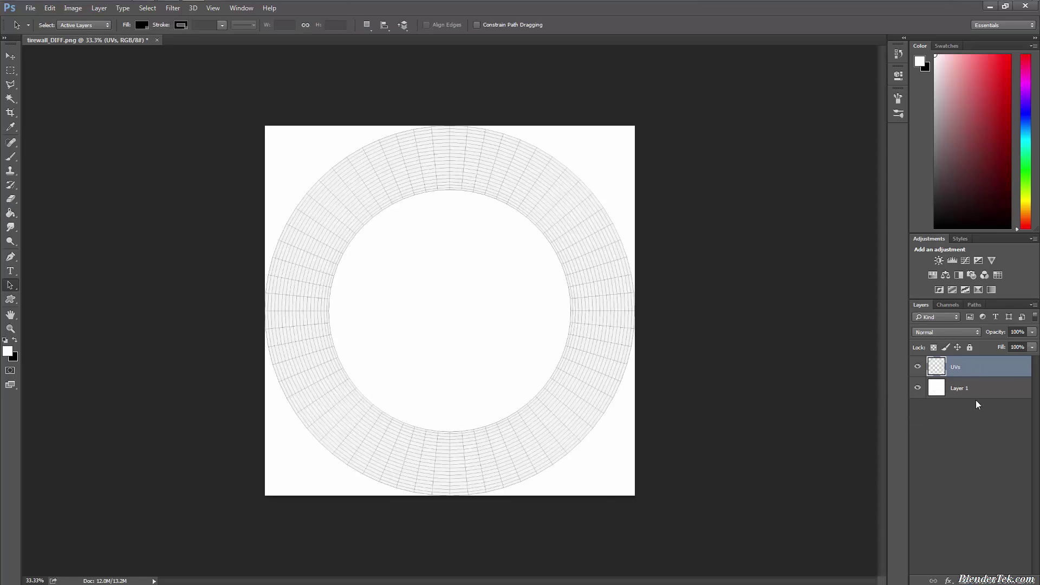
key("ctrl+z")
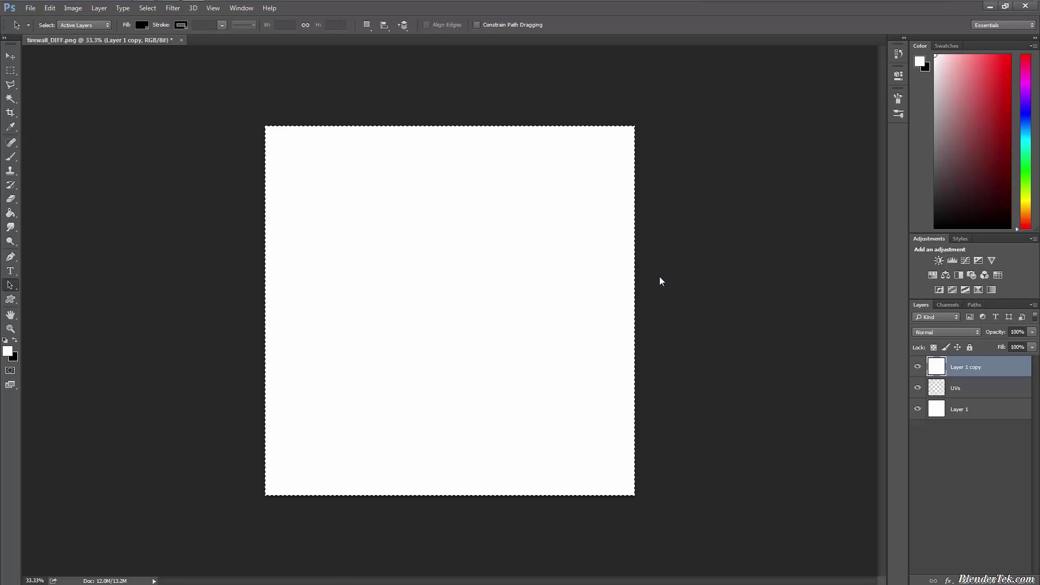
key("Delete")
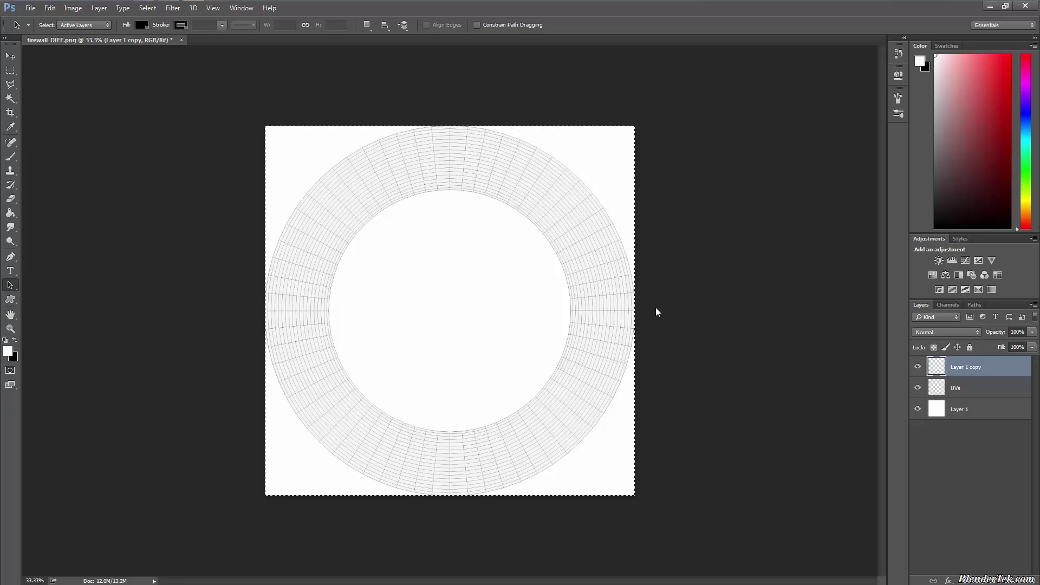
key("ctrl+d")
Step: Try to move the emptied Layer 1 copy with the Move tool and make it the active layer again
left_click(10, 56)
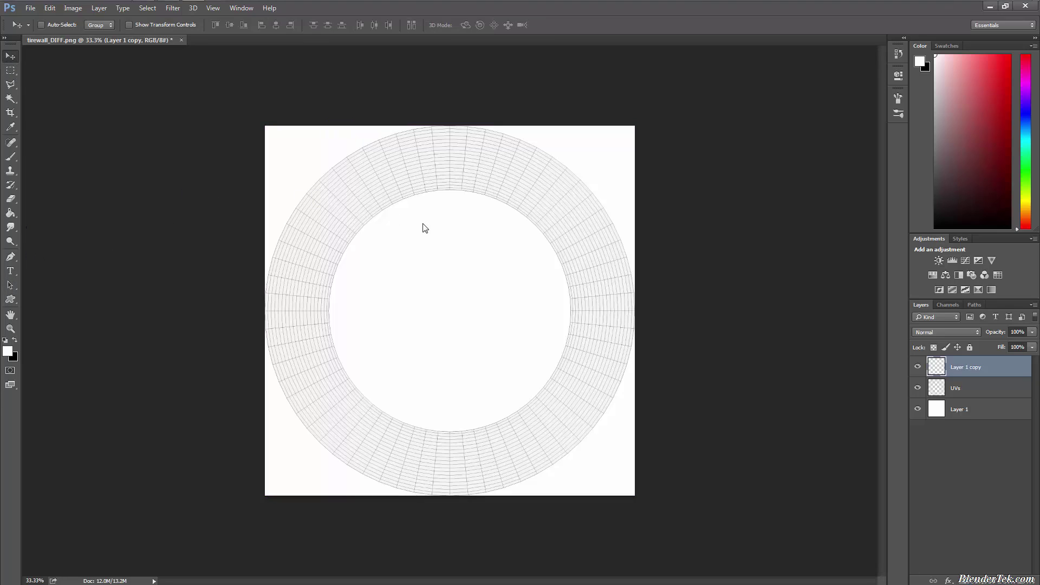
left_click_drag(471, 252, 680, 294, "ctrl")
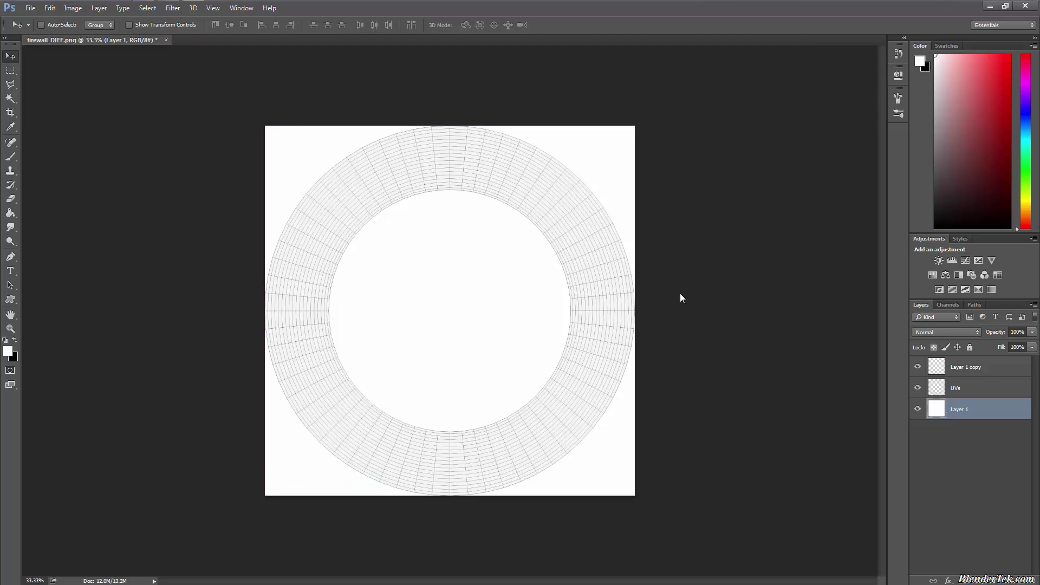
left_click(974, 372)
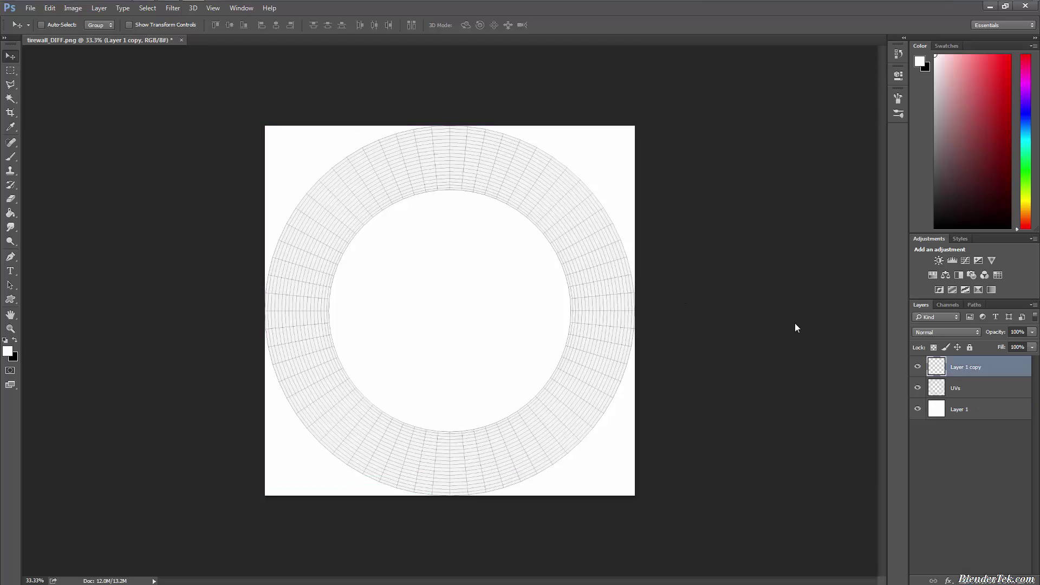
right_click(789, 279)
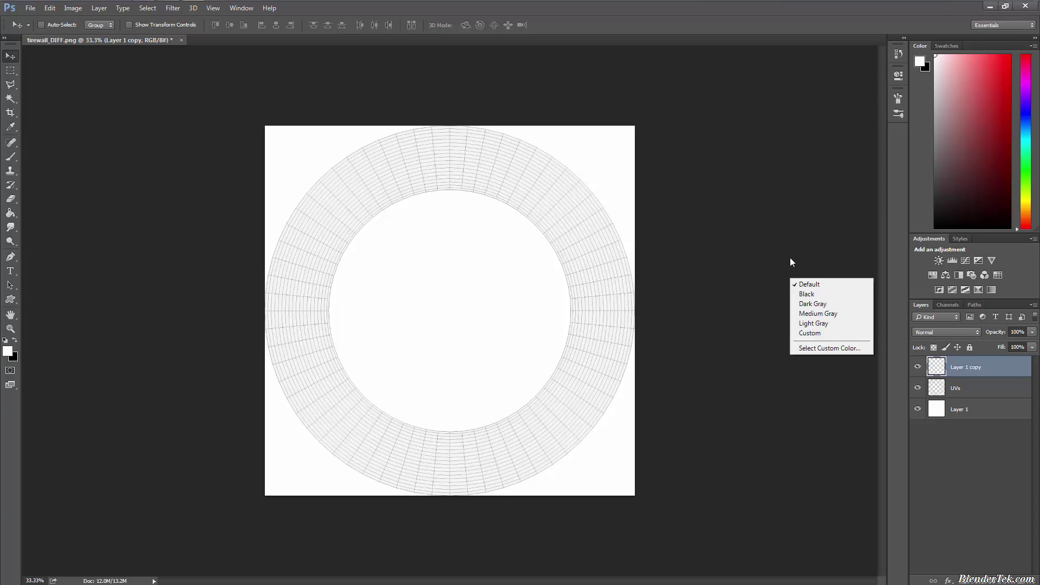
left_click(788, 251)
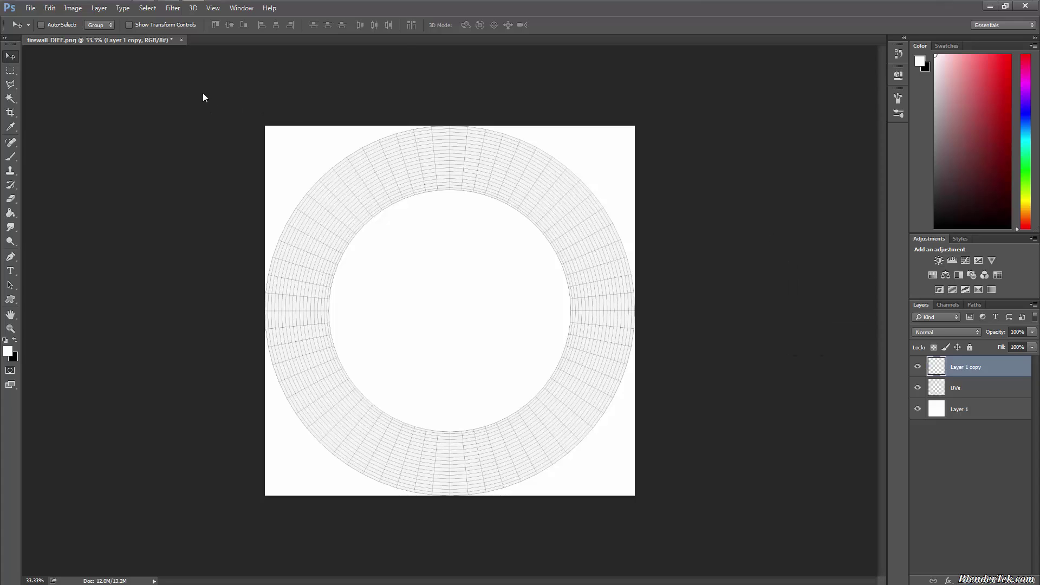
left_click(192, 9)
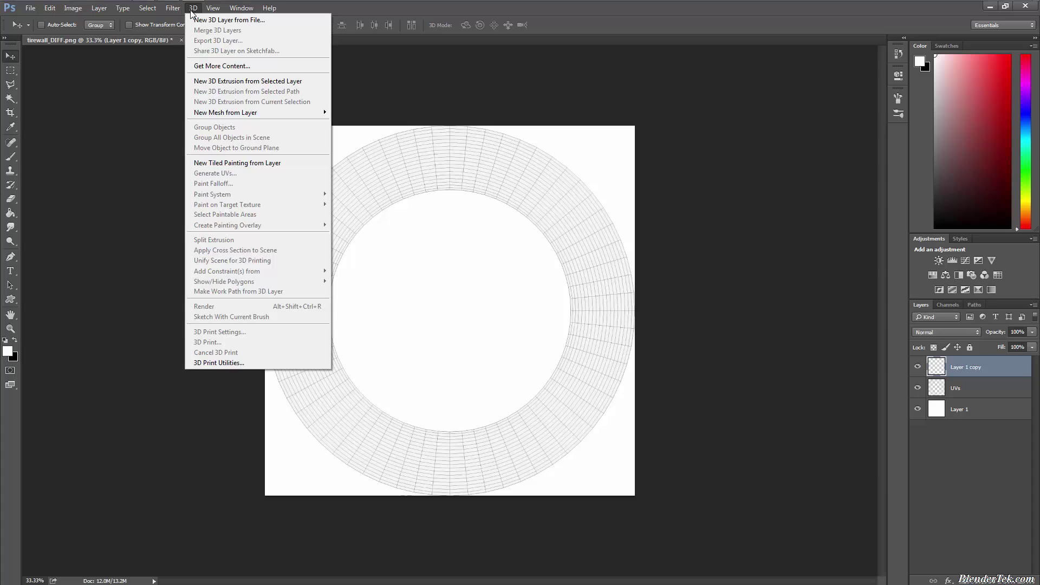
mouse_move(49, 8)
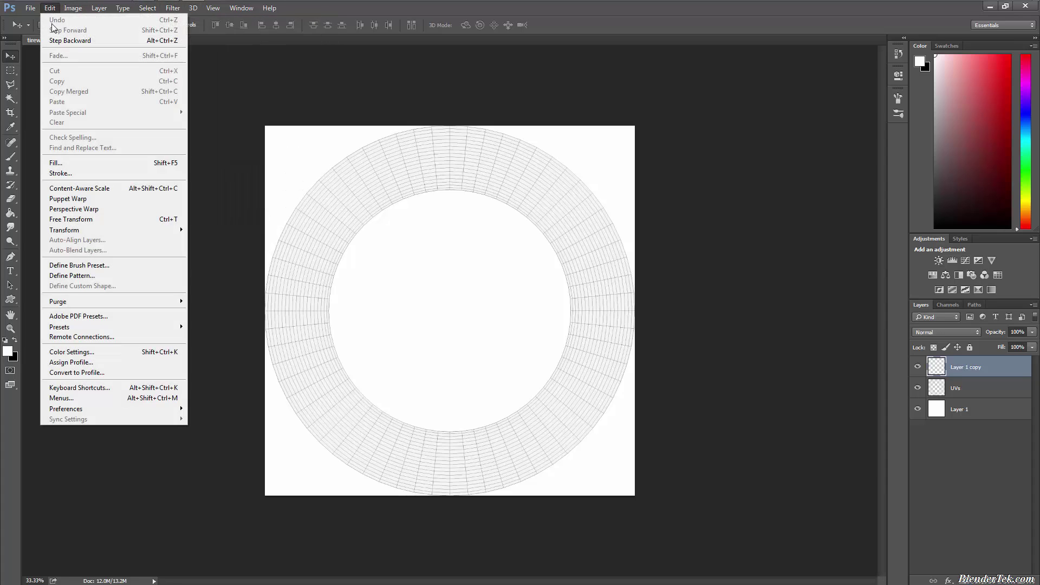
left_click(336, 76)
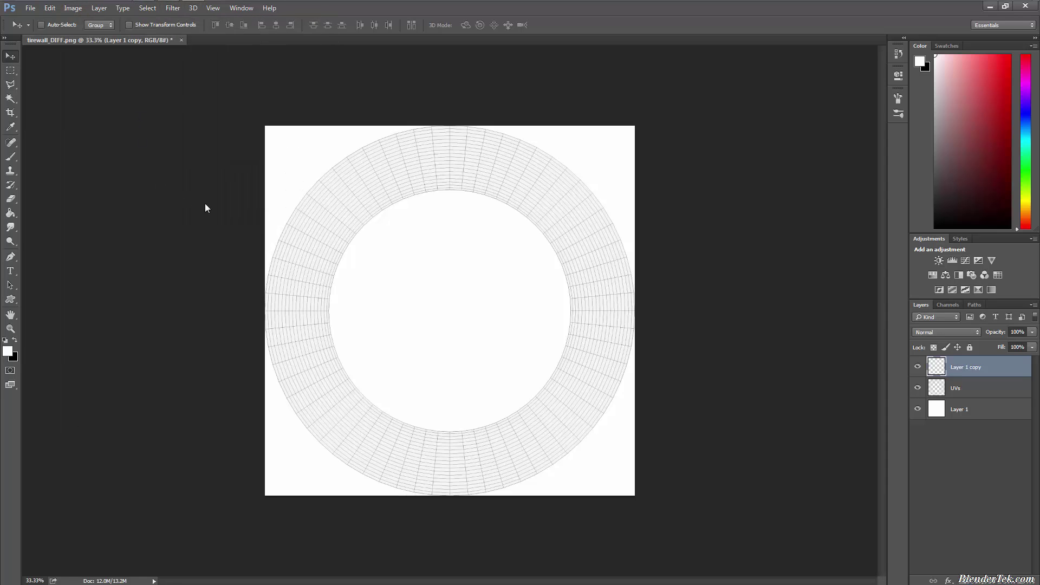
Step: Try a white circle about 1946 px wide over the UV ring with the Ellipse tool, and undo it
scroll(666, 325, "up", 3, "alt")
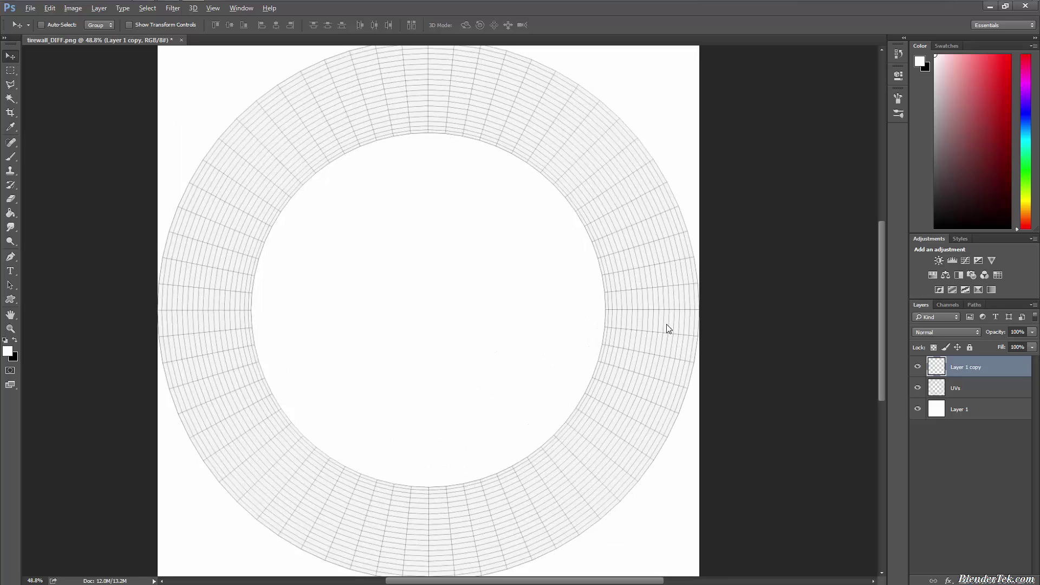
scroll(666, 324, "down", 3, "alt")
scroll(666, 323, "up", 2, "alt")
scroll(666, 323, "up", 1, "alt")
scroll(666, 323, "down", 1, "alt")
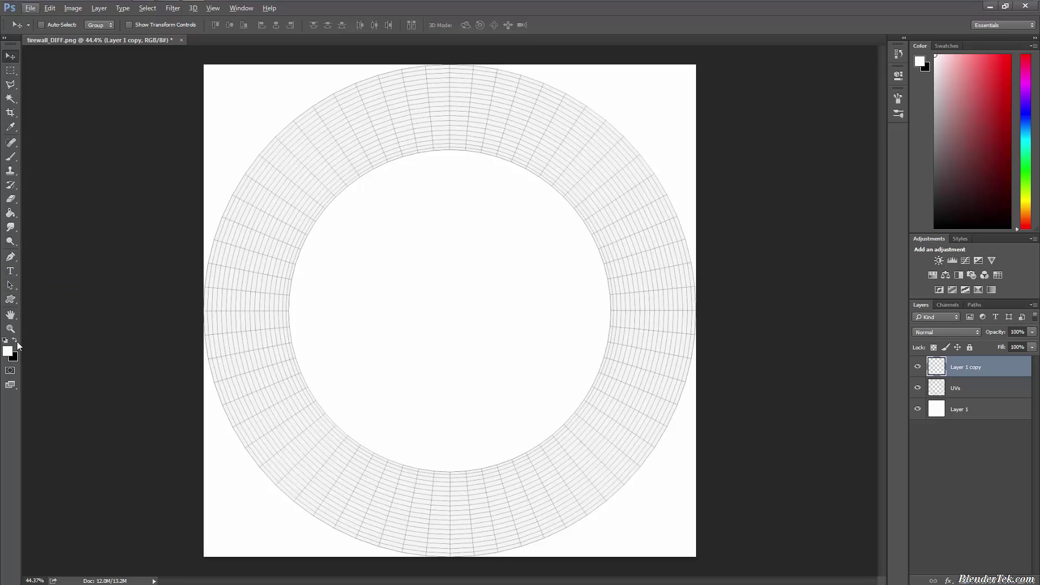
left_click(11, 271)
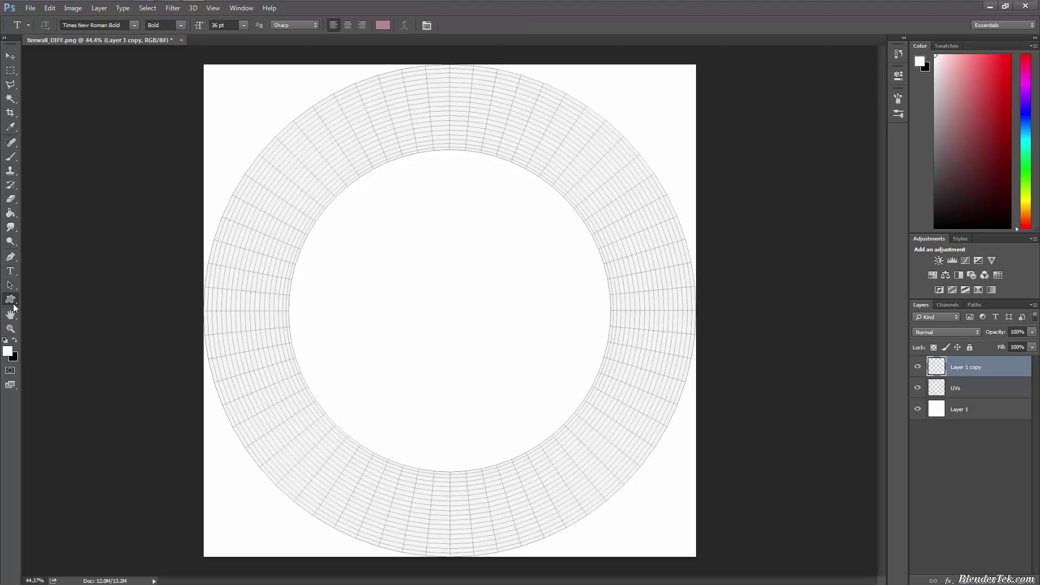
left_click(13, 303)
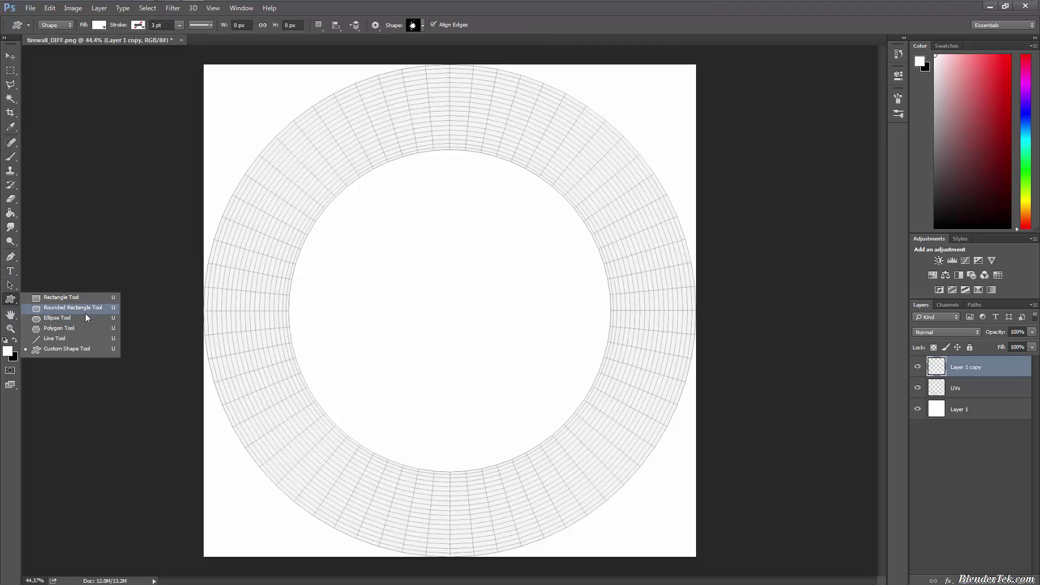
left_click(57, 318)
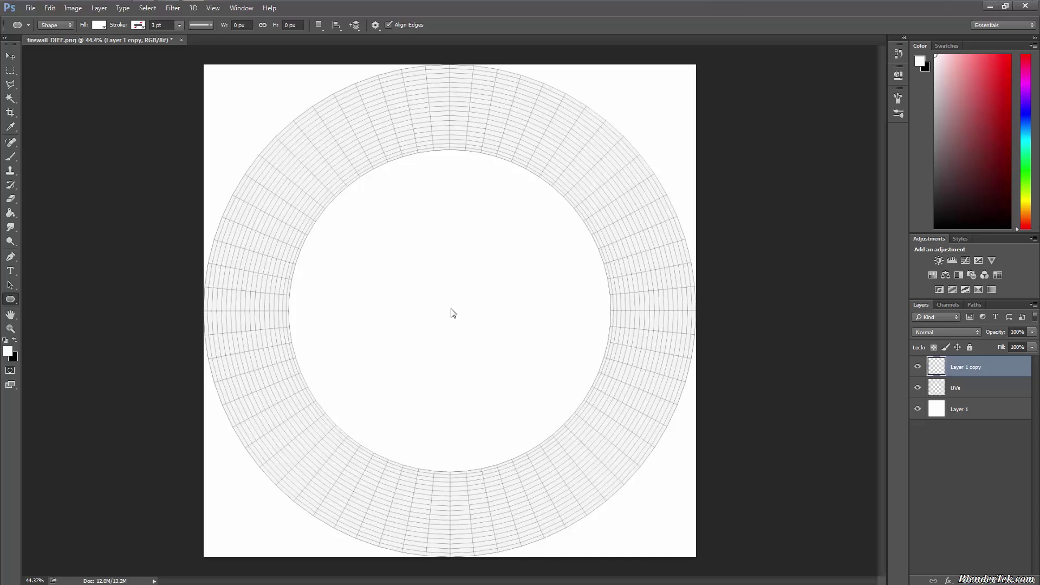
left_click_drag(456, 320, 223, 45)
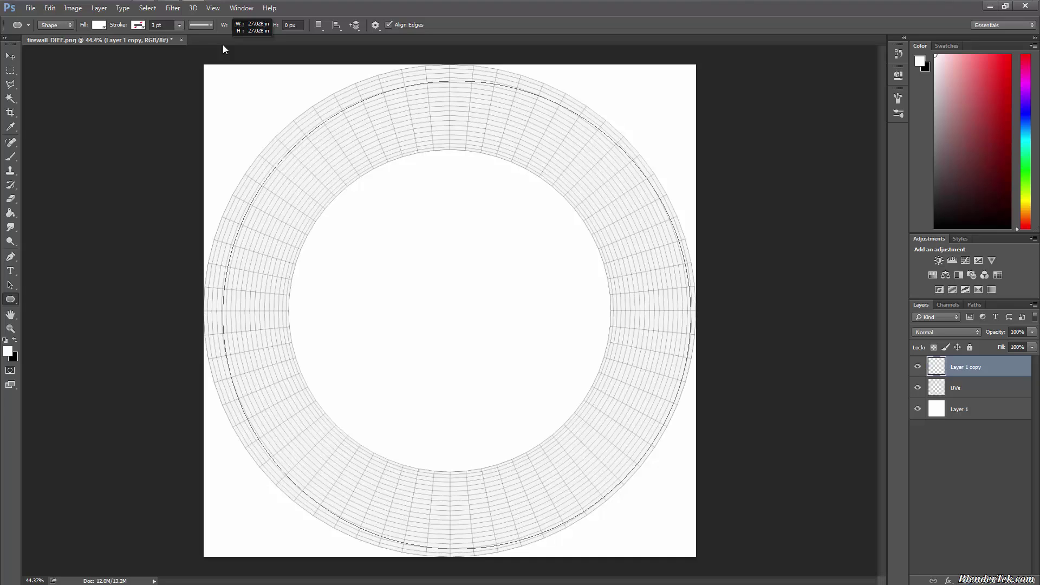
left_click_drag(222, 44, 222, 41, "alt+shift")
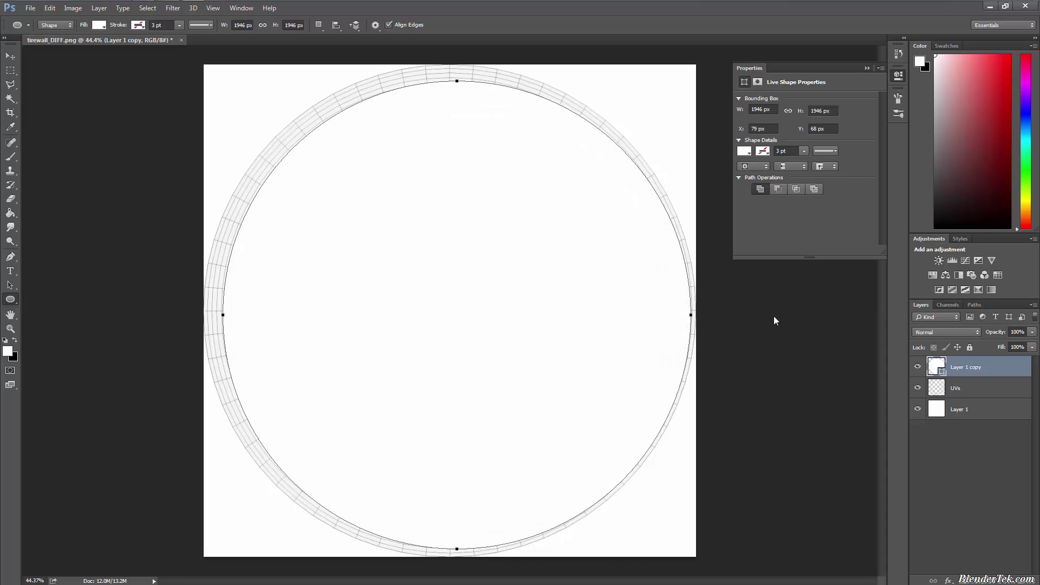
key("ctrl+z")
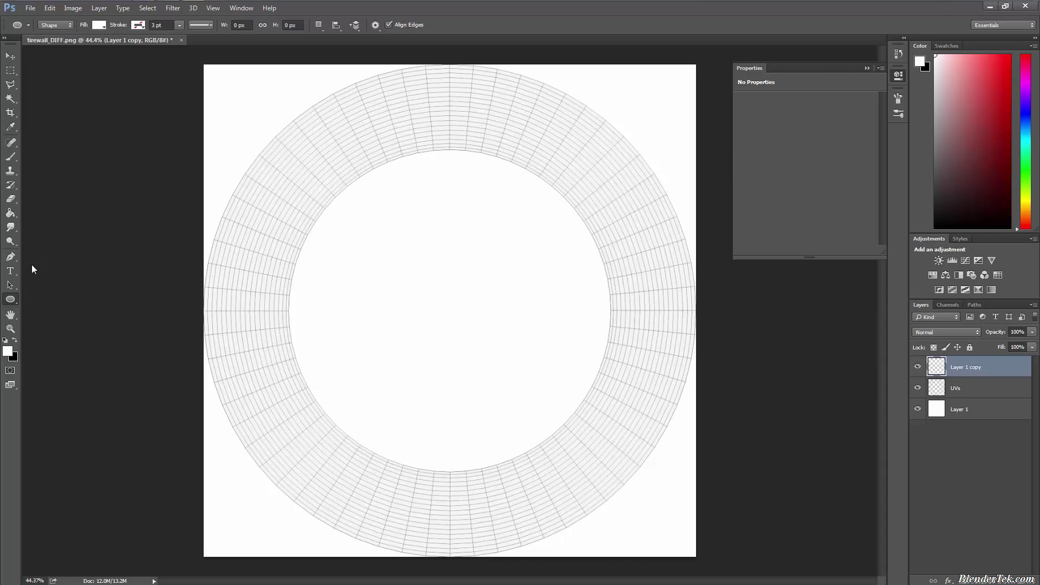
Step: Start a text line with the Type tool at the inner edge of the UV ring and set its colour to black (000000)
left_click(10, 270)
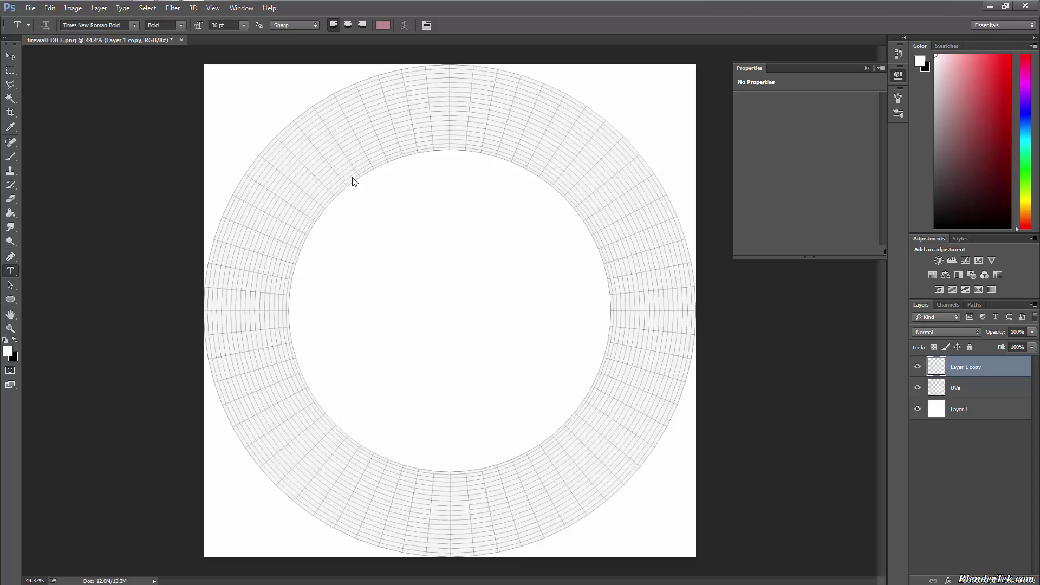
left_click(293, 310)
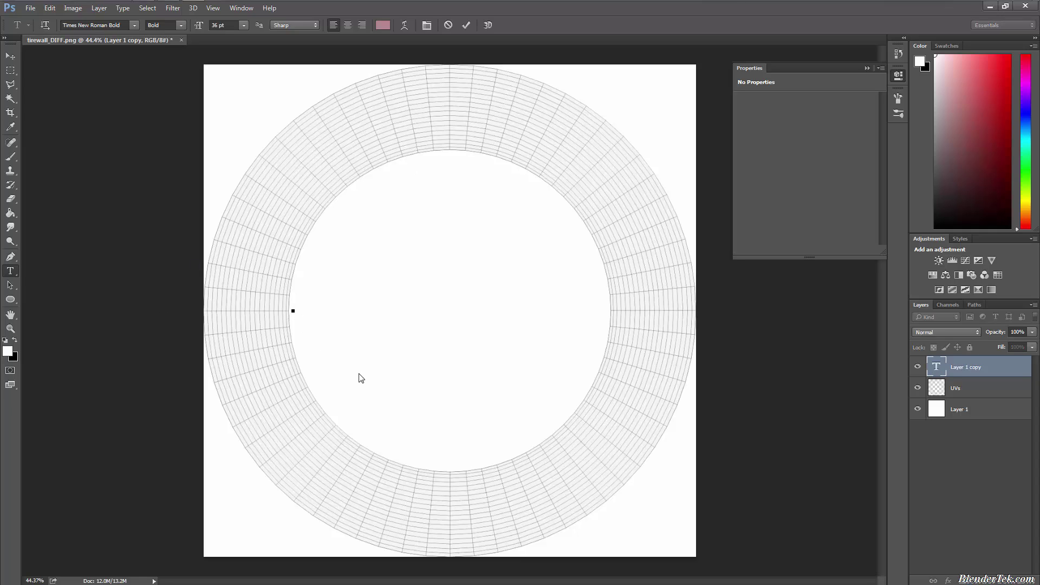
left_click(382, 24)
left_click_drag(765, 306, 701, 424)
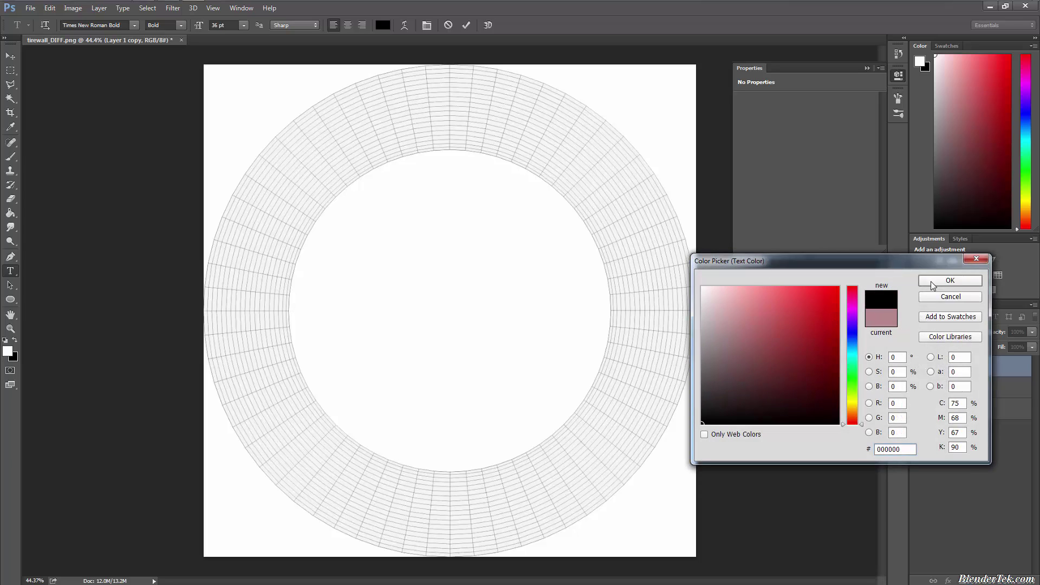
left_click(934, 287)
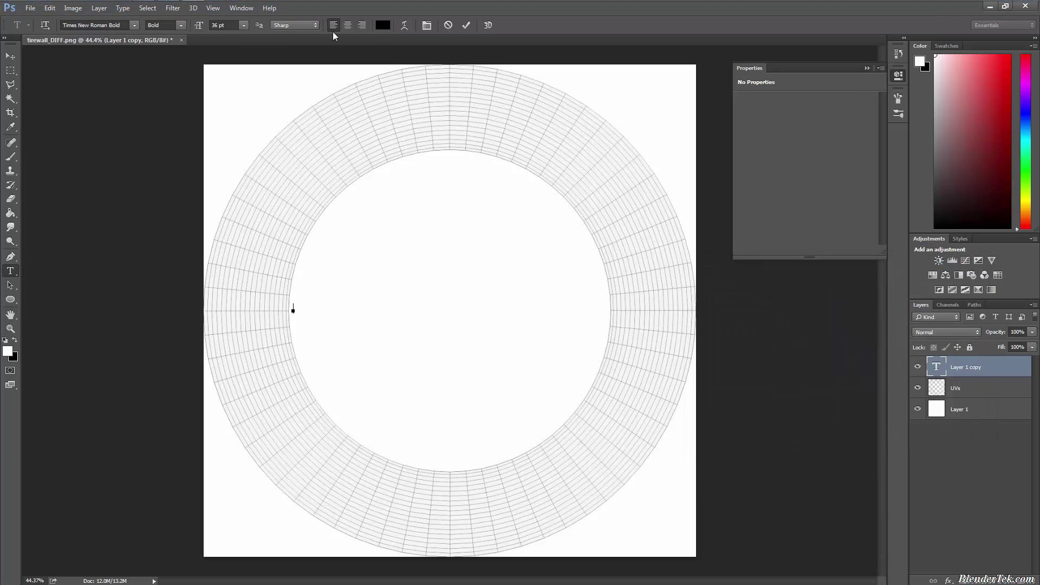
Step: Set the text size to 128 pt
left_click(244, 25)
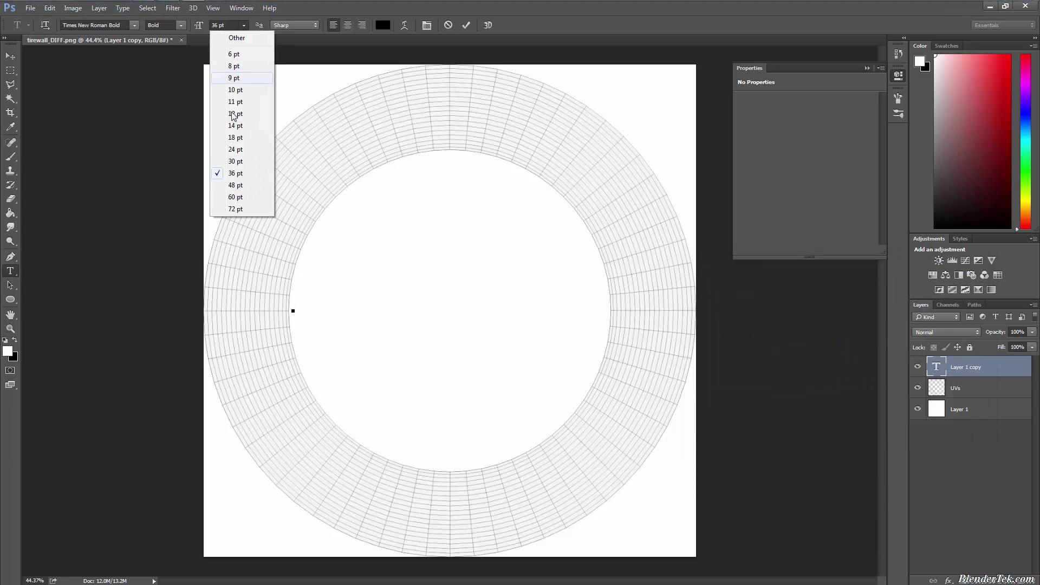
left_click(241, 208)
left_click(216, 25)
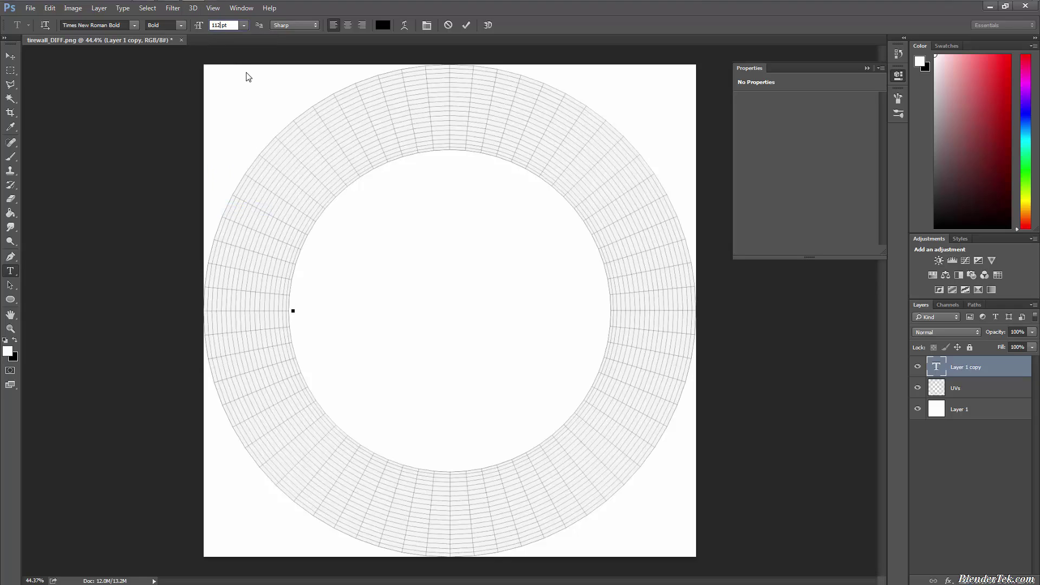
key("Return")
left_click(219, 25)
key("BackSpace")
key("Return")
Step: Enter the brand name BlenderFire as the text
type("BlenderS")
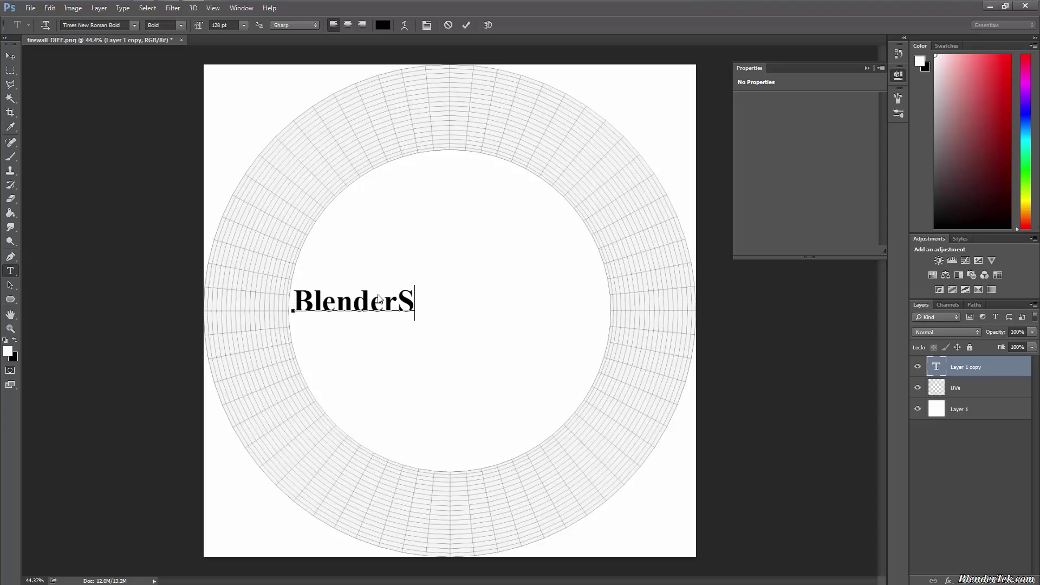
type("tonew")
key("BackSpace")
key("BackSpace")
key("BackSpace")
key("BackSpace")
key("BackSpace")
key("BackSpace")
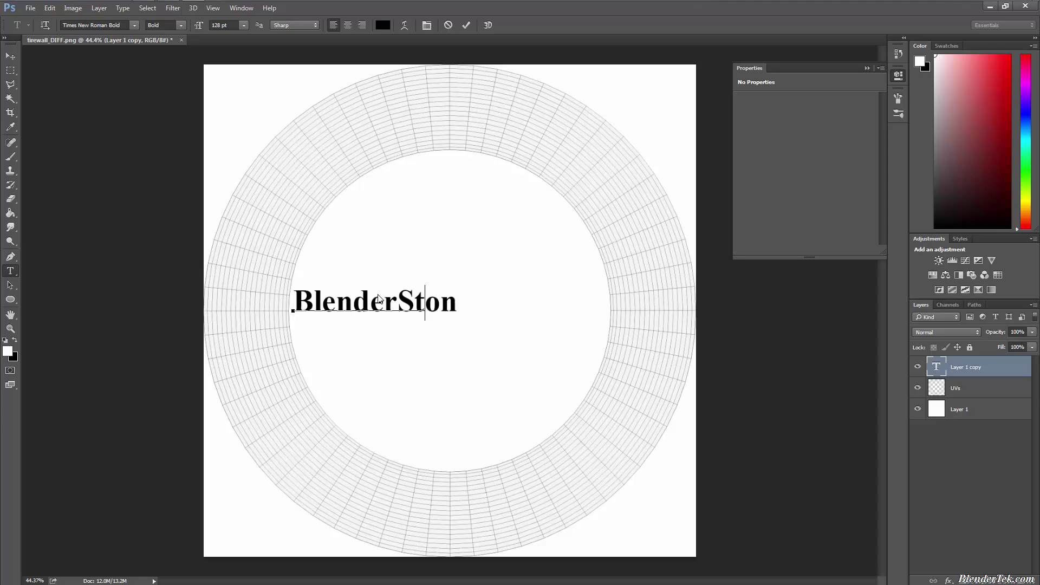
type("Fire")
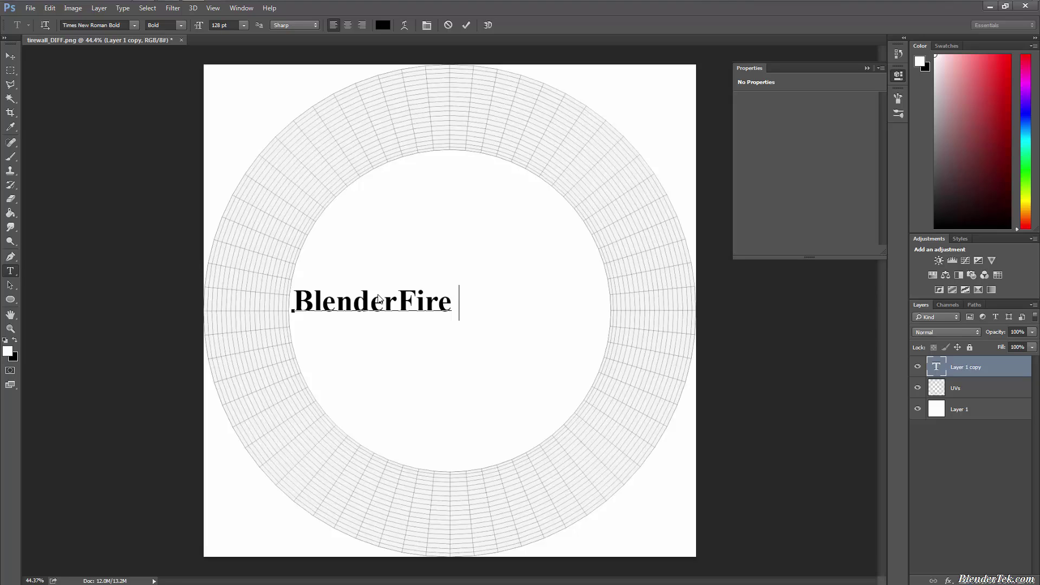
Step: Append R35 after BlenderFire, separated by a space
type(" r")
key("BackSpace")
type("R35")
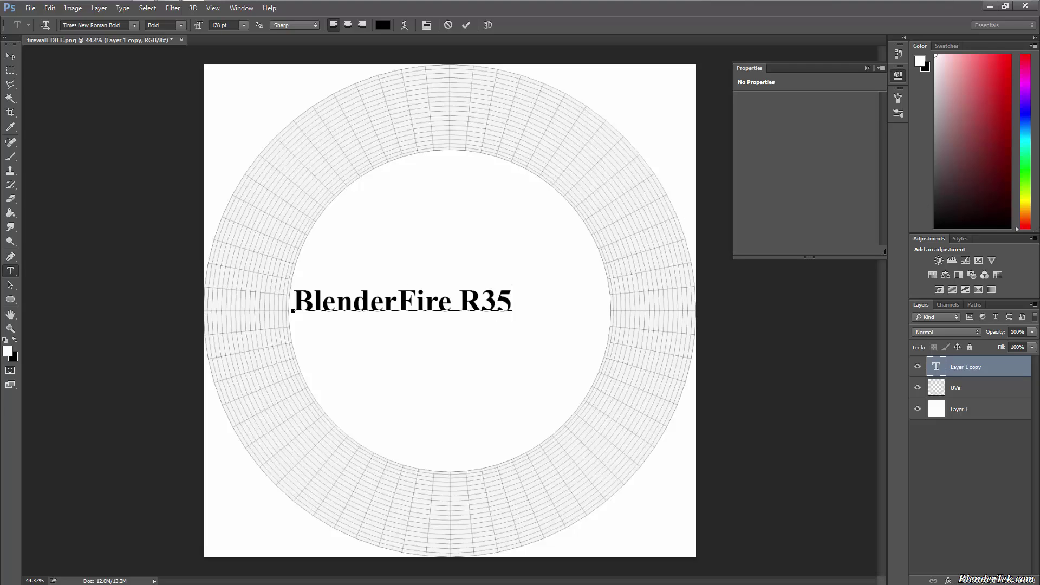
Step: Replace R35 so the text reads BlenderFire OFFROAD EDITION, move the line across the middle of the UV ring and commit it
key("BackSpace")
key("BackSpace")
key("BackSpace")
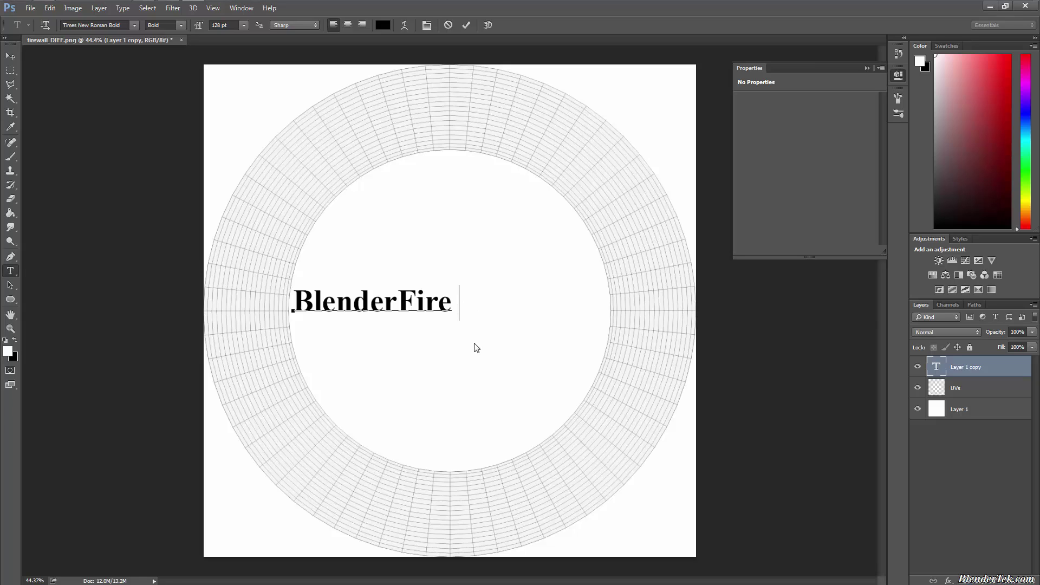
type("OFFROAD")
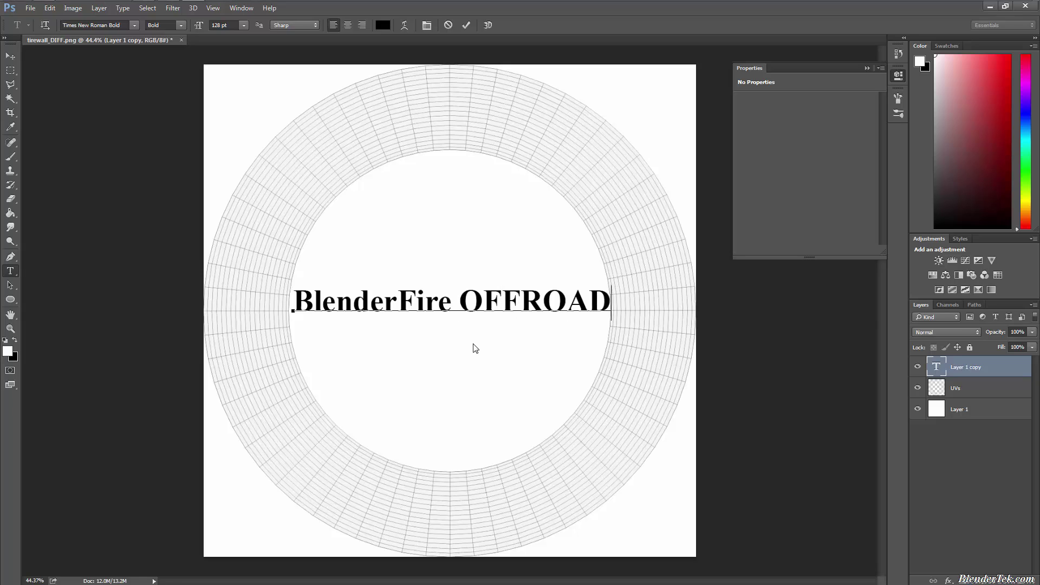
type(" EDIT")
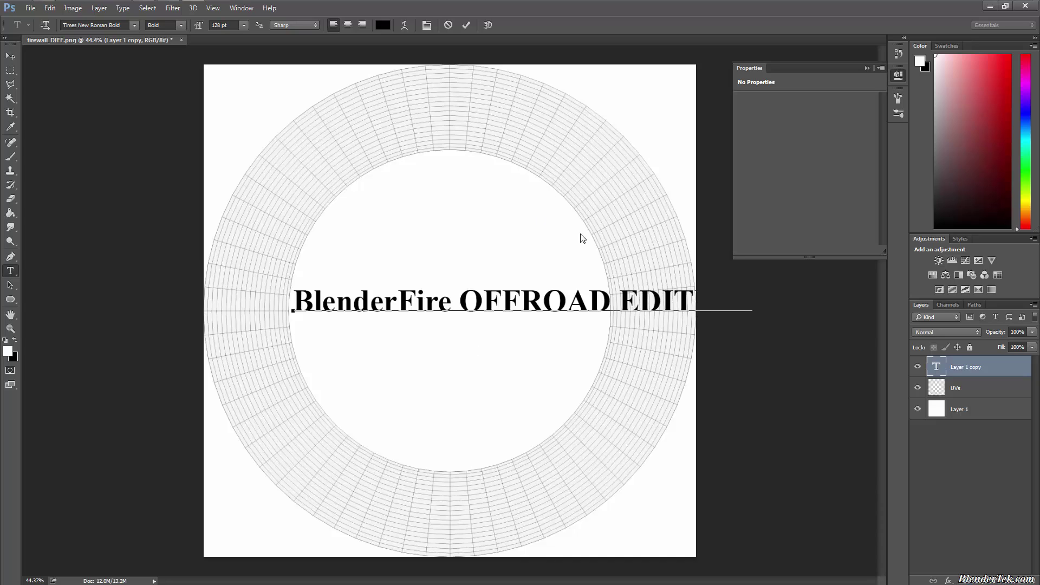
left_click_drag(574, 233, 515, 239)
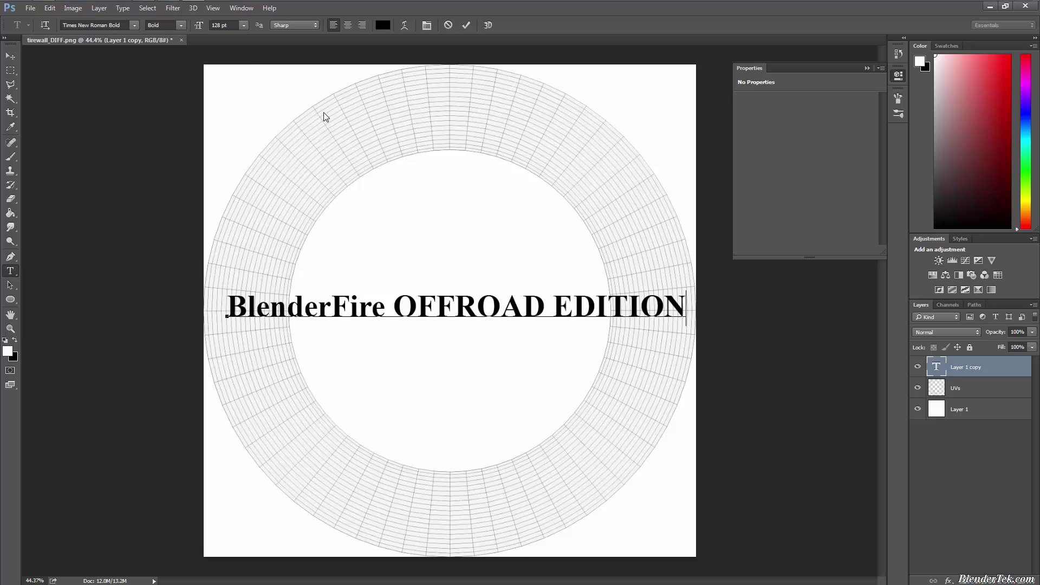
left_click(178, 8)
left_click(731, 9)
left_click(10, 257)
left_click(10, 300)
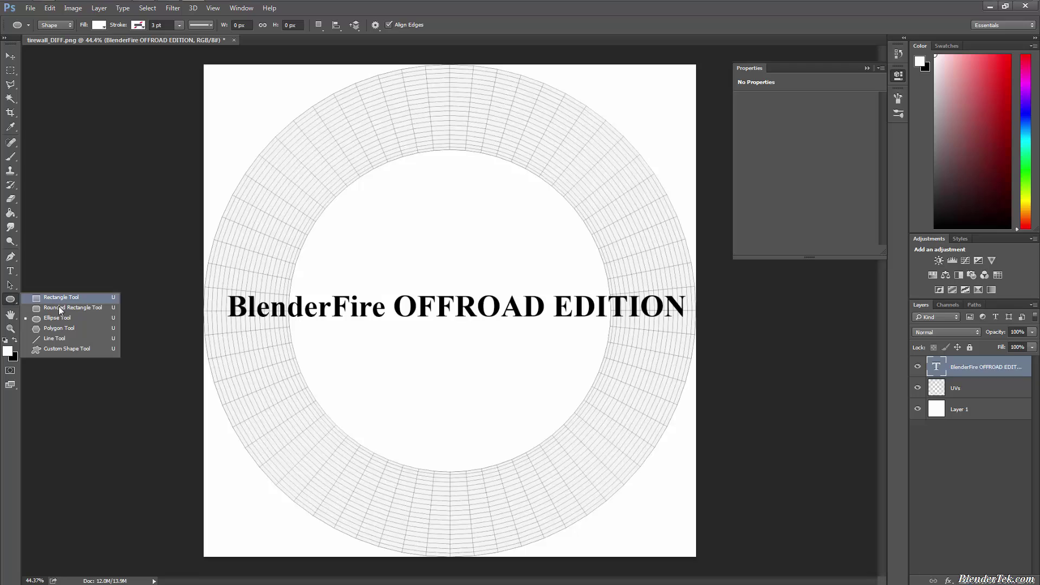
left_click(12, 287)
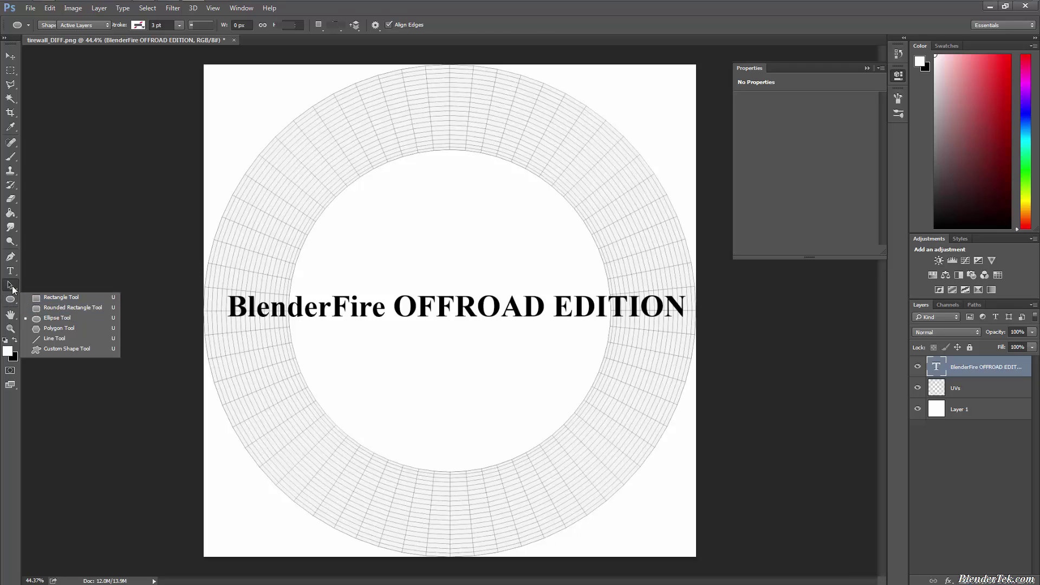
left_click(13, 284)
right_click(15, 274)
Step: Draw a white circle about 1842 px wide from the ring's centre with the Ellipse tool and nudge it concentric with the UV ring
right_click(12, 299)
left_click(85, 319)
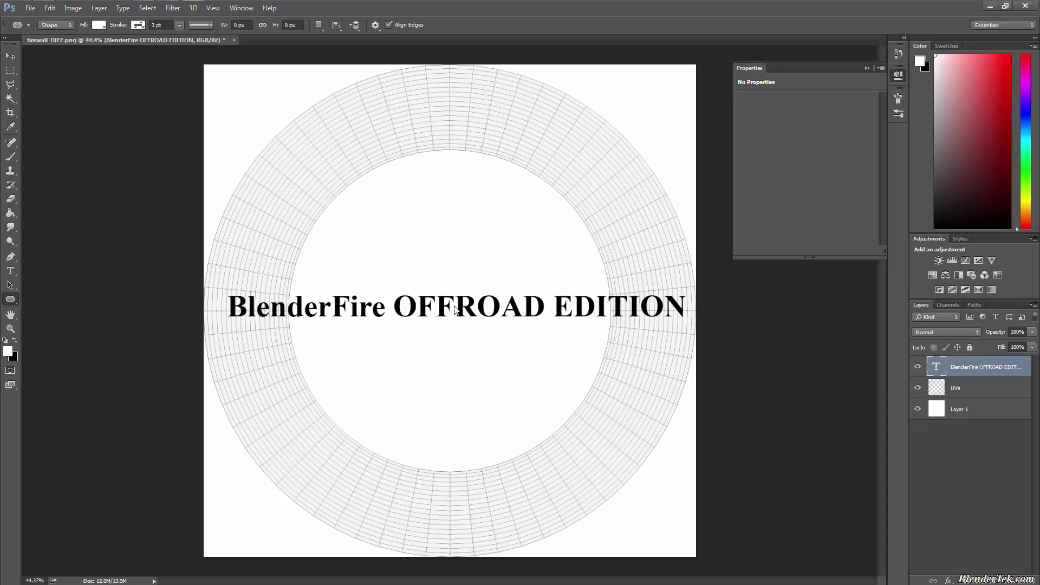
left_click_drag(453, 309, 232, 63, "alt+shift")
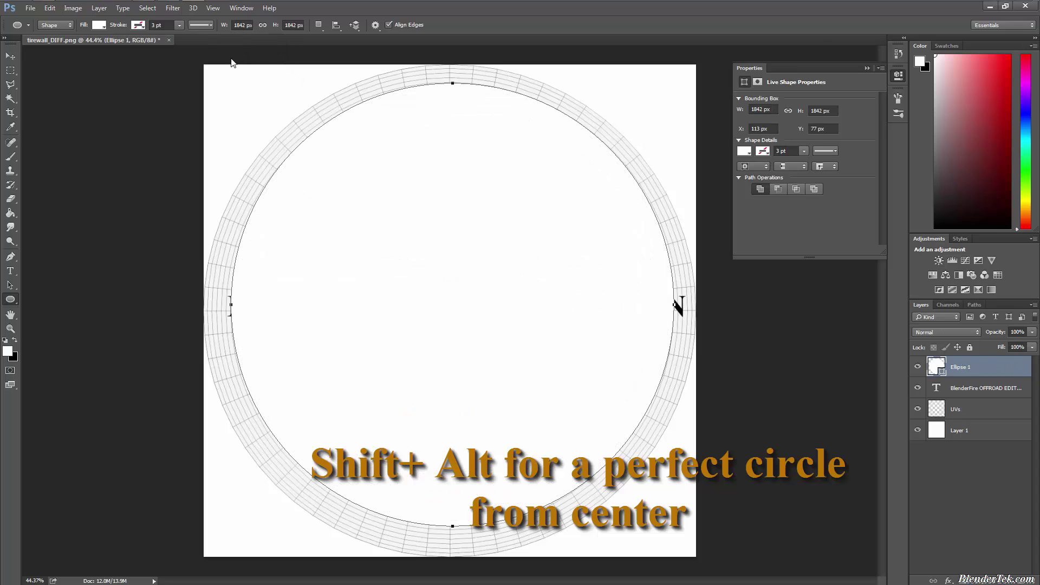
left_click(11, 56)
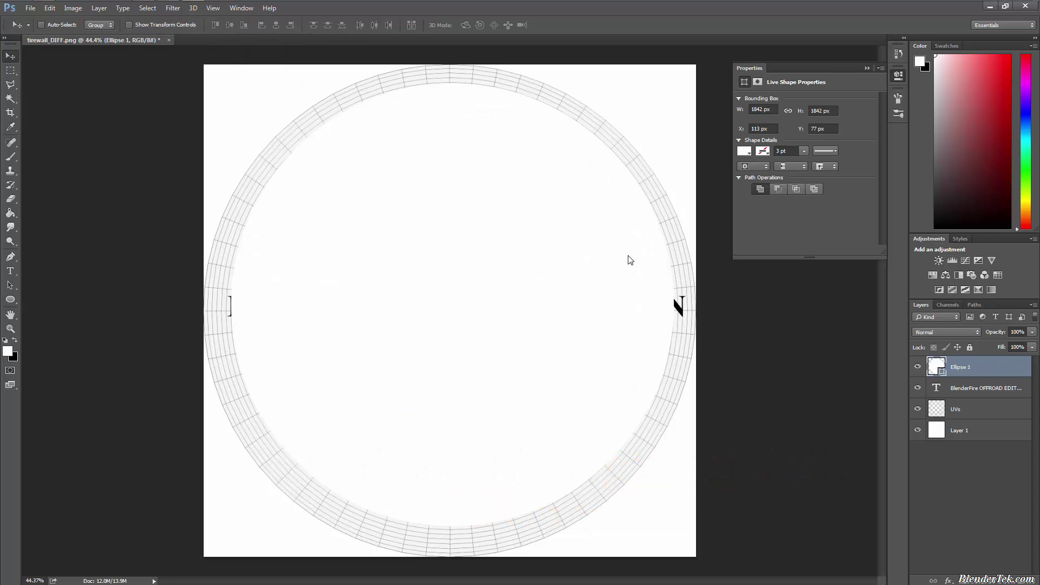
left_click_drag(577, 228, 575, 226)
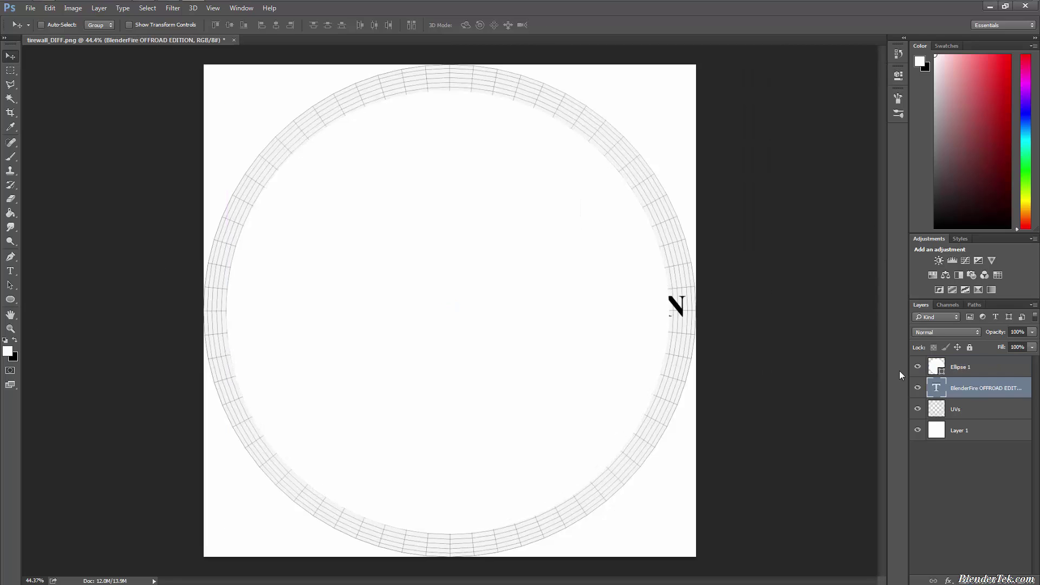
Step: Start a type-on-path line on the Ellipse 1 circle at the middle of its left edge and enter Blender
left_click(912, 370)
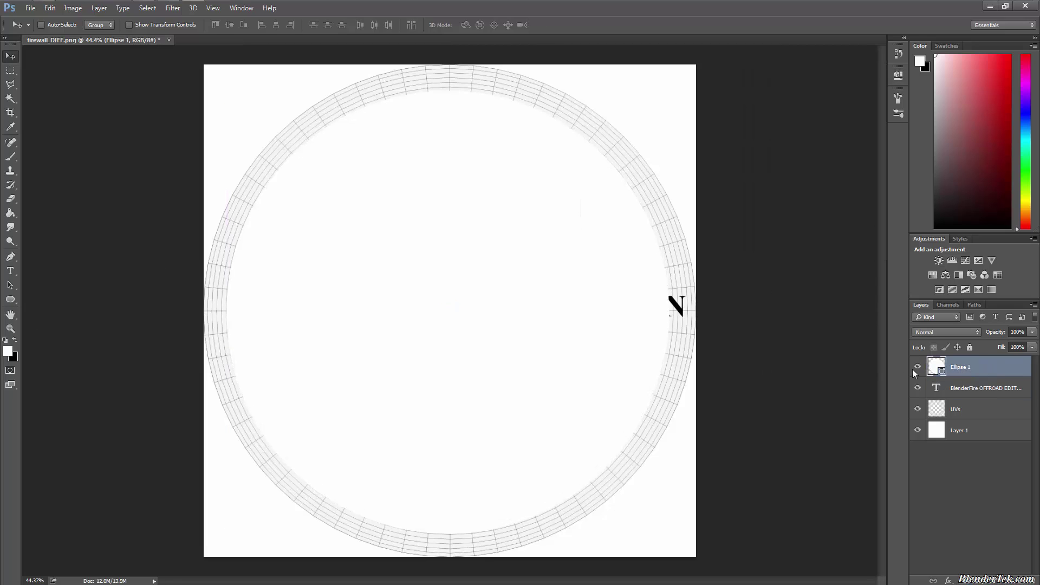
left_click(16, 274)
left_click(226, 324)
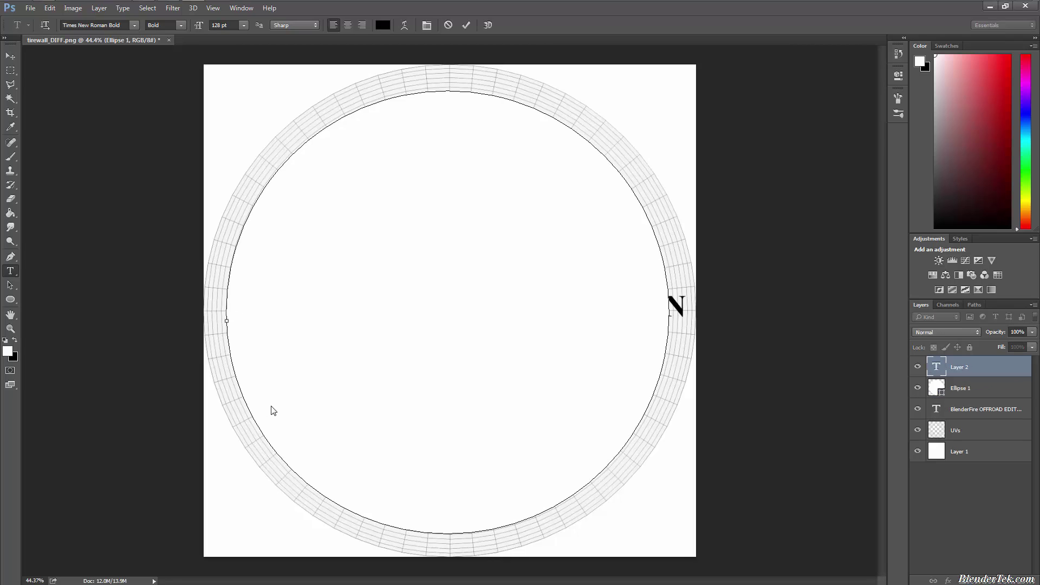
type("bLENDE")
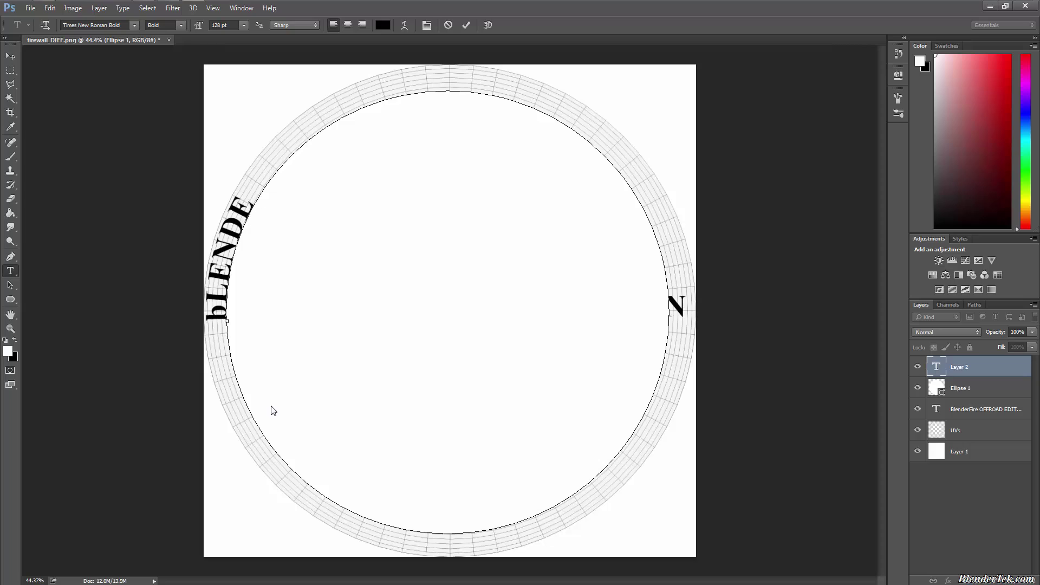
key("BackSpace")
key("BackSpace")
key("BackSpace")
key("BackSpace")
key("BackSpace")
key("BackSpace")
type("Blender")
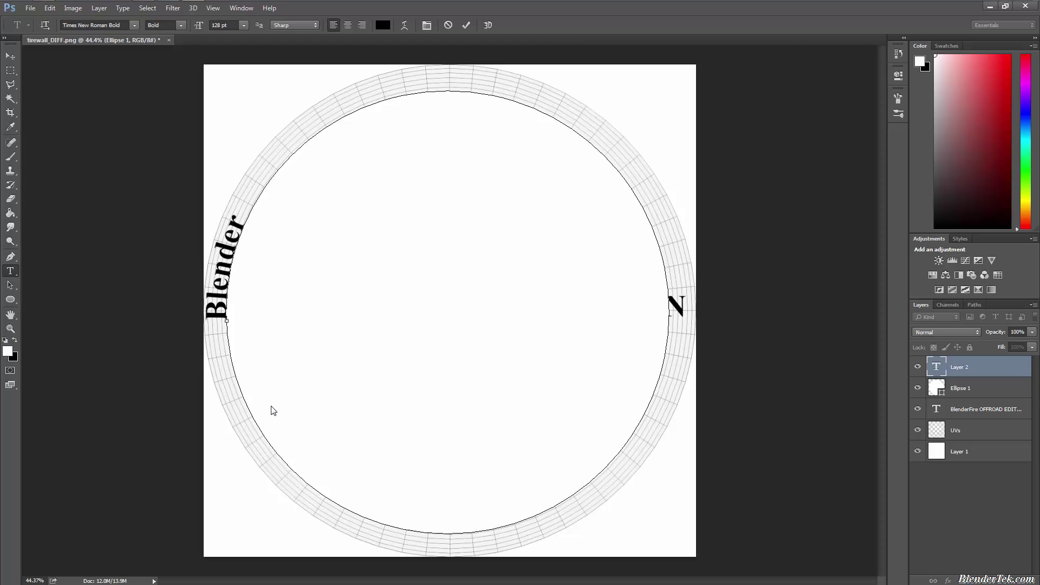
Step: Complete the path text so it reads BlenderFire OFFROAD EDITION, with the last two words in capitals
type("Fire Offr")
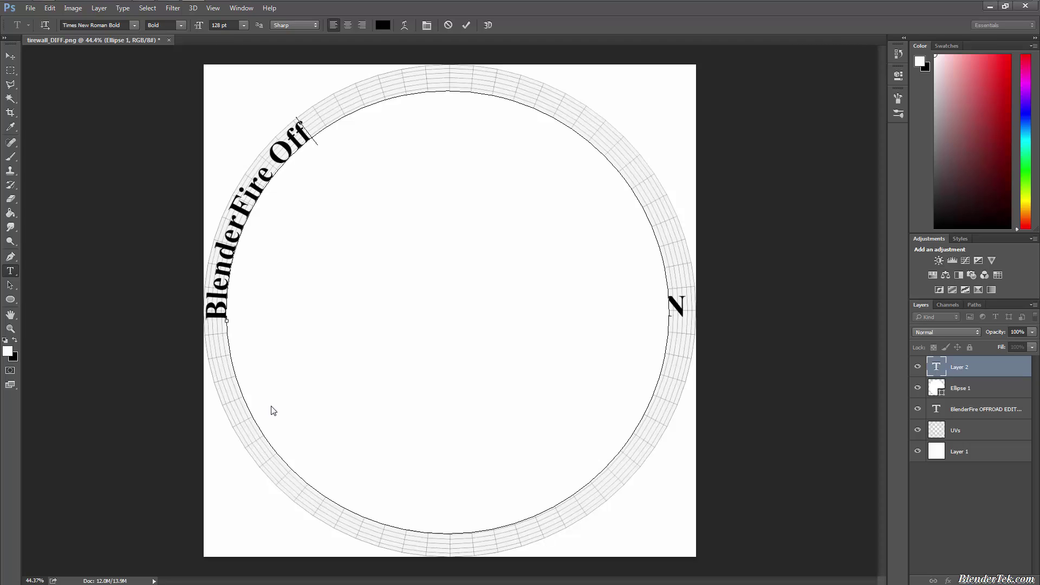
key("BackSpace")
key("BackSpace")
type("F")
key("BackSpace")
key("BackSpace")
type("FFROAD EDITION")
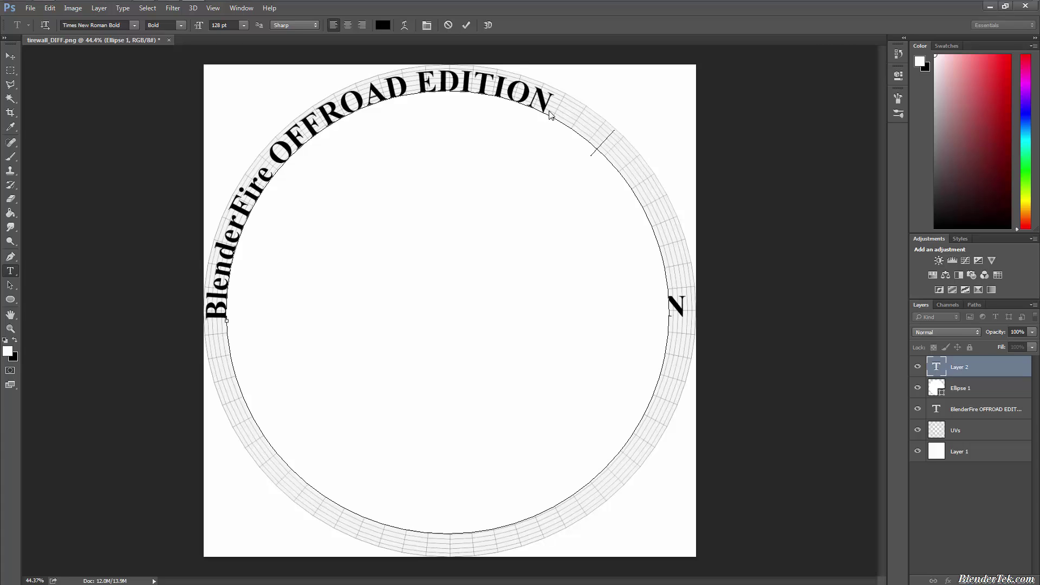
Step: Copy the entire BlenderFire OFFROAD EDITION path text
left_click_drag(551, 110, 162, 326)
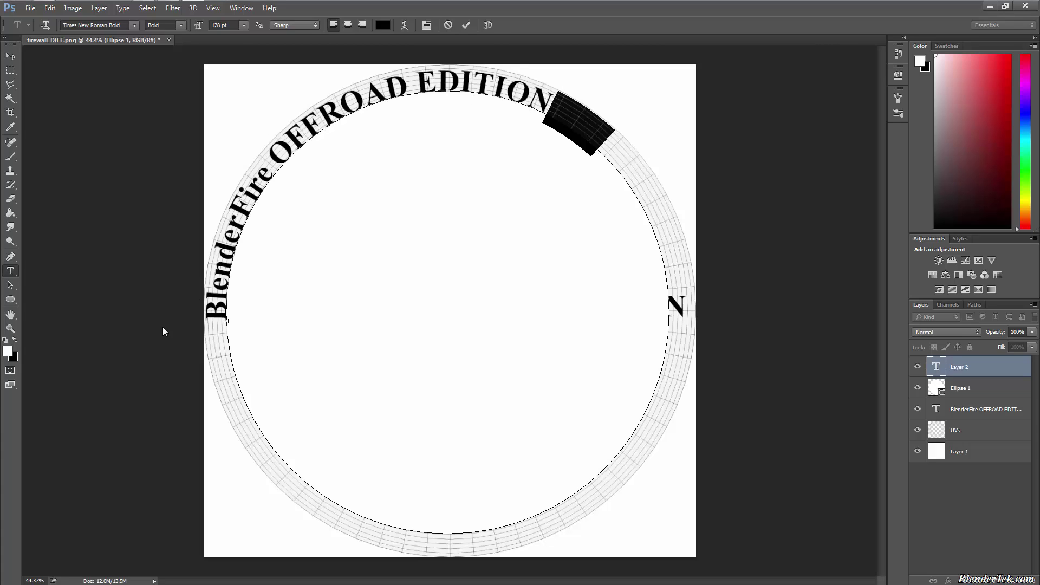
key("ctrl+a")
key("ctrl+c")
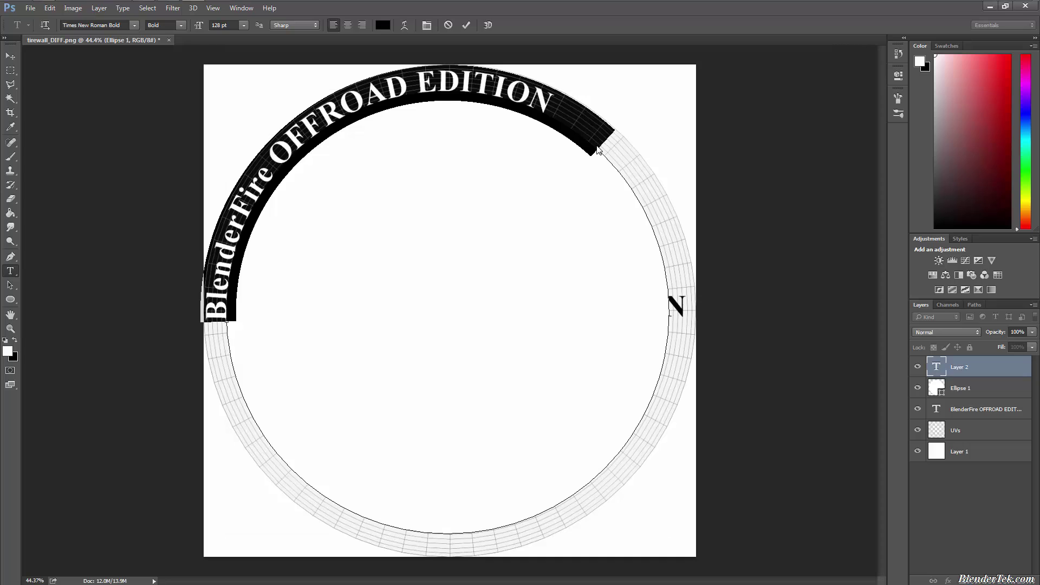
Step: Paste a second copy of the lettering along the lower half of the circle and commit the text
left_click(620, 149)
key("Right")
key("Right")
key("Right")
key("Right")
key("Right")
key("Right")
key("Right")
key("Right")
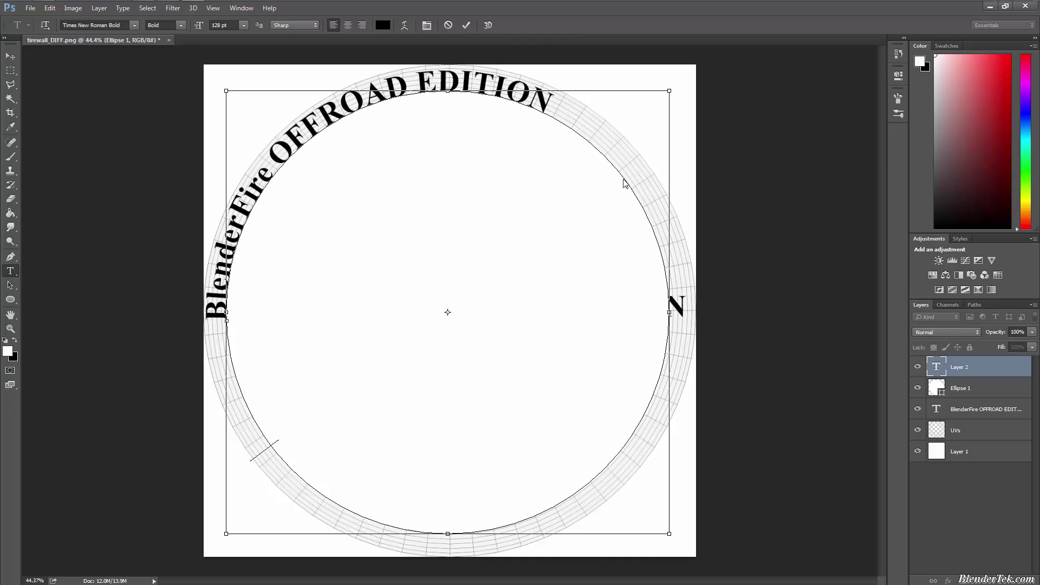
key("ctrl+v")
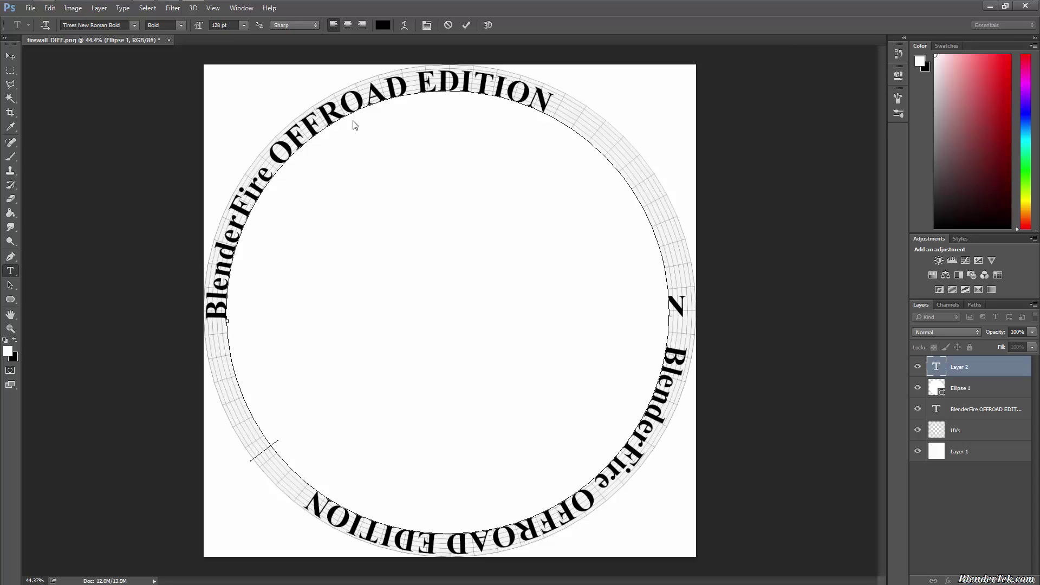
left_click(4, 57)
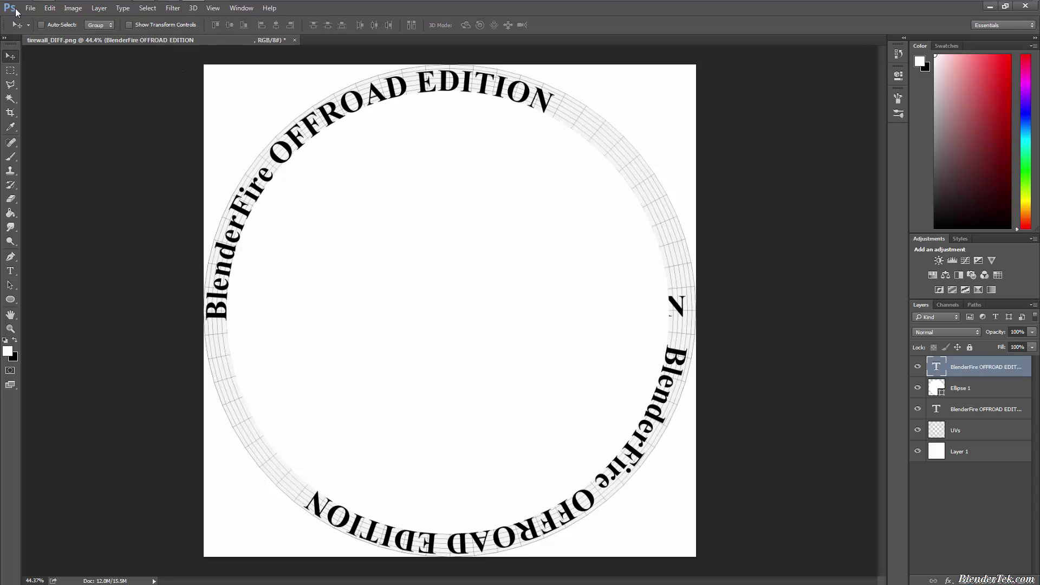
Step: Rotate the circular text layer 45 degrees clockwise about its centre with the Rotate transform
left_click(49, 8)
mouse_move(129, 227)
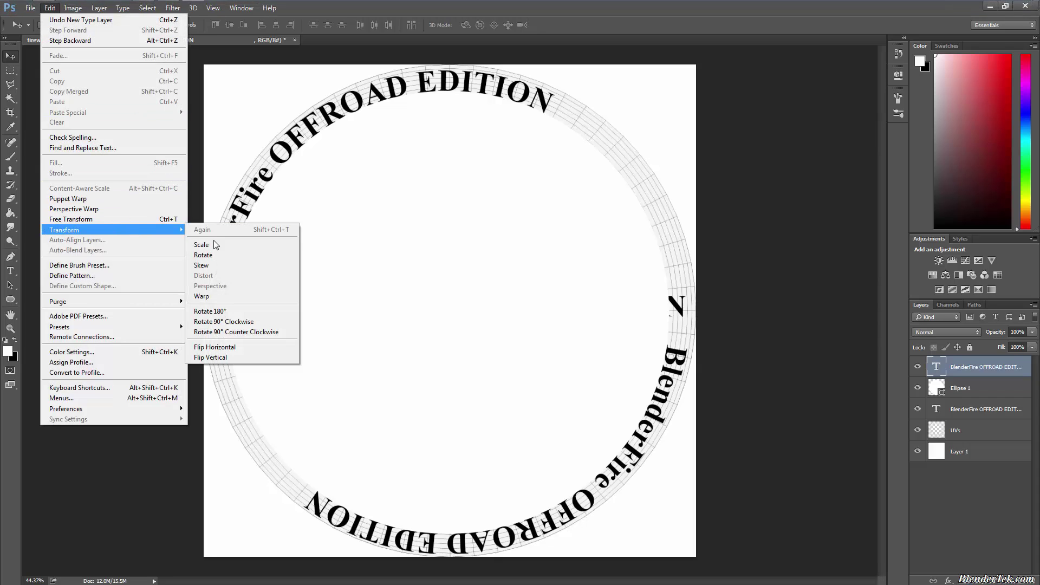
left_click(213, 255)
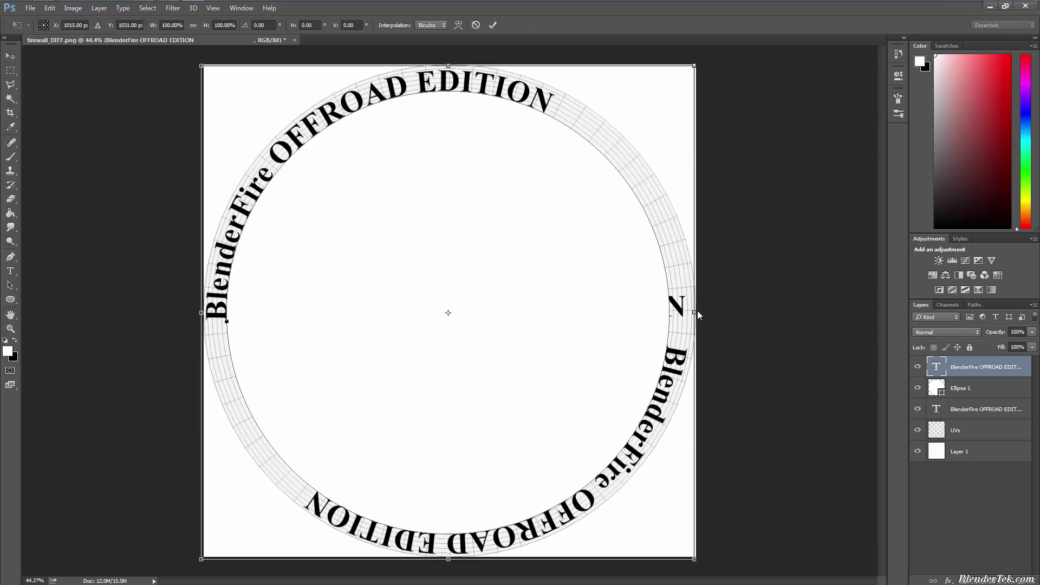
left_click_drag(695, 563, 445, 584)
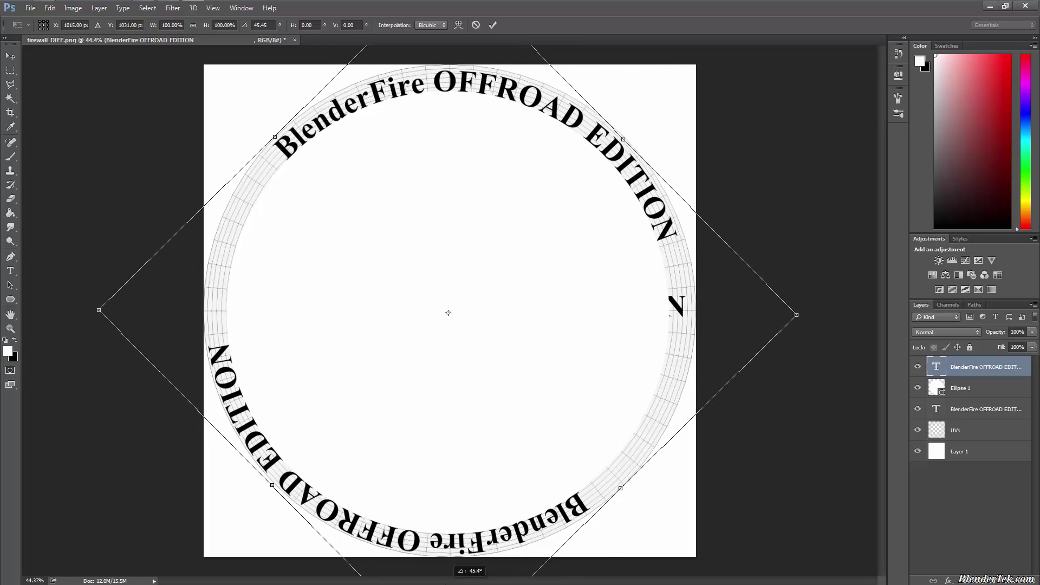
left_click(262, 26)
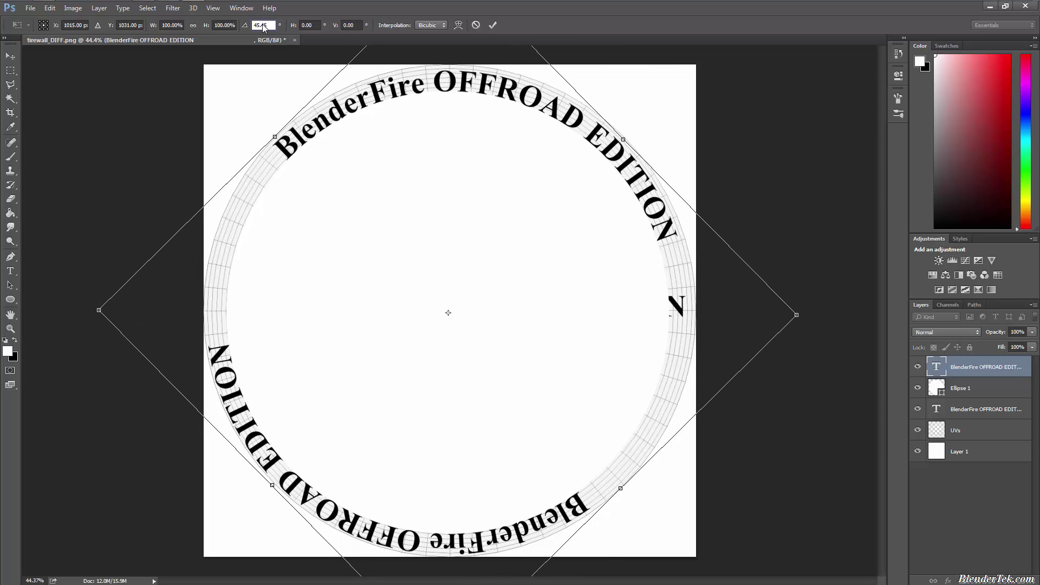
key("BackSpace")
key("BackSpace")
key("BackSpace")
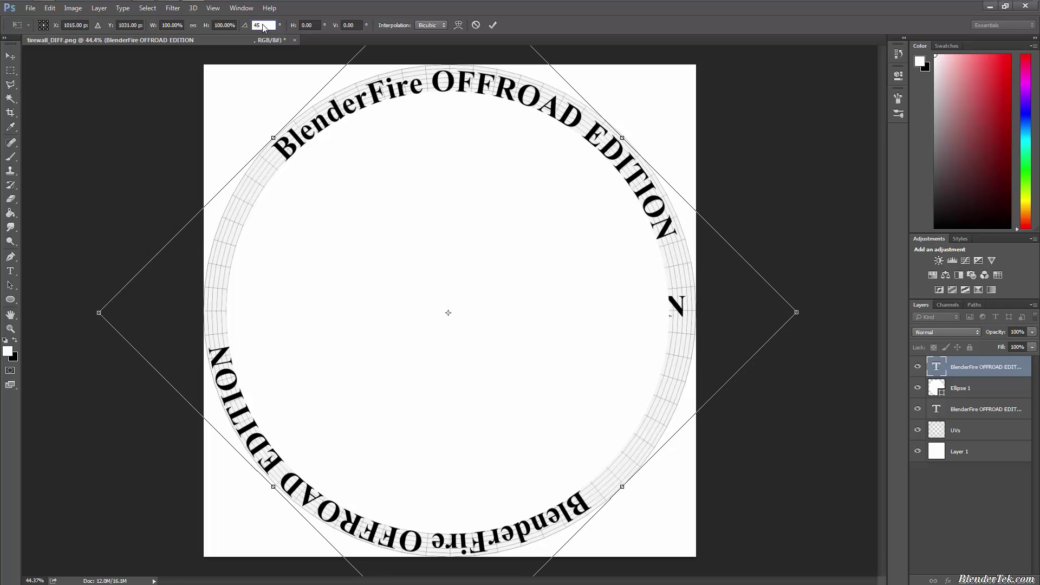
key("Return")
Step: Readjust the circular text's rotation to about 31.5 degrees and apply the transformation
left_click_drag(791, 320, 832, 219)
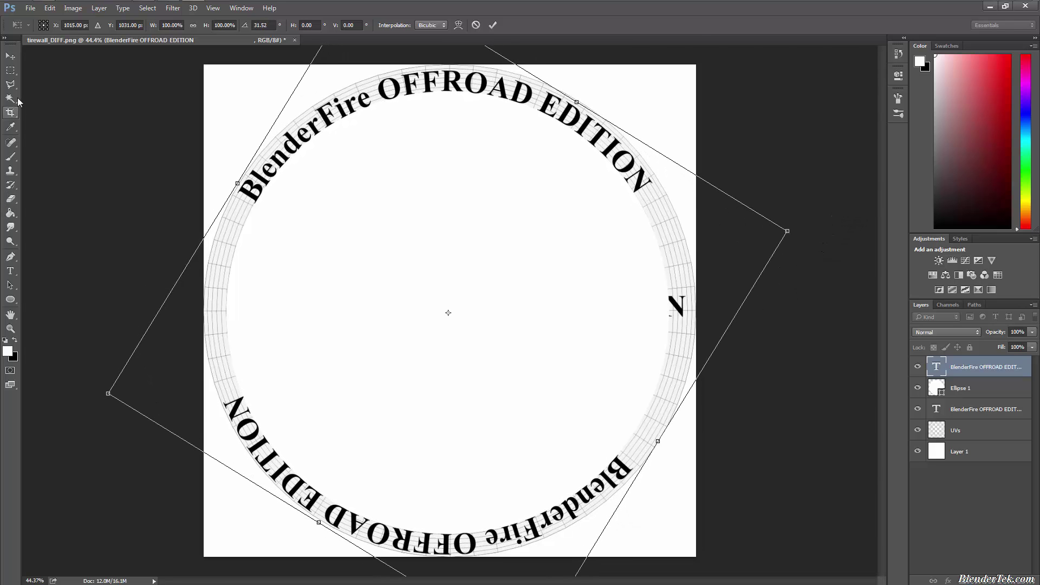
left_click(12, 57)
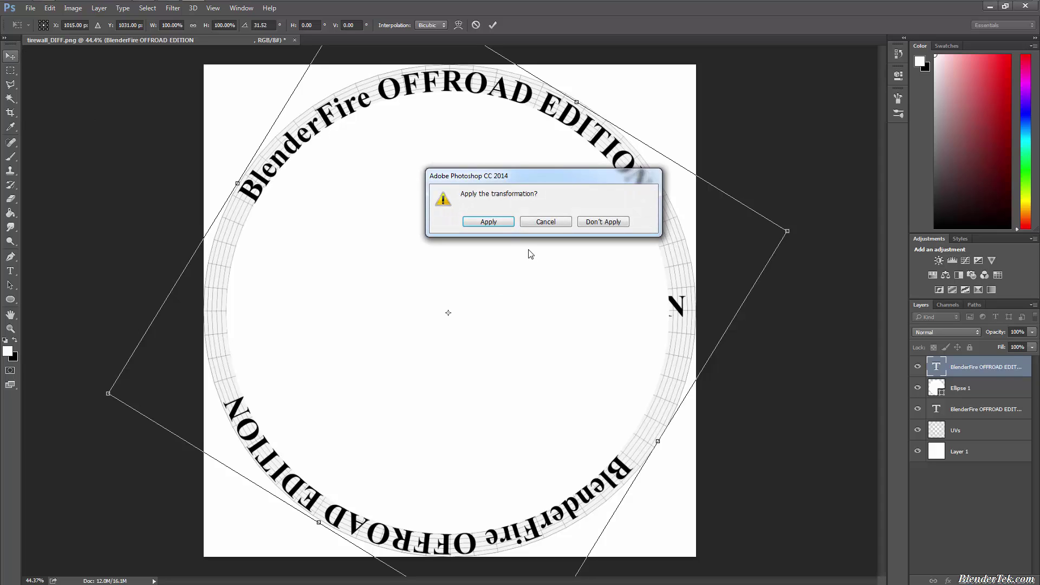
left_click(489, 221)
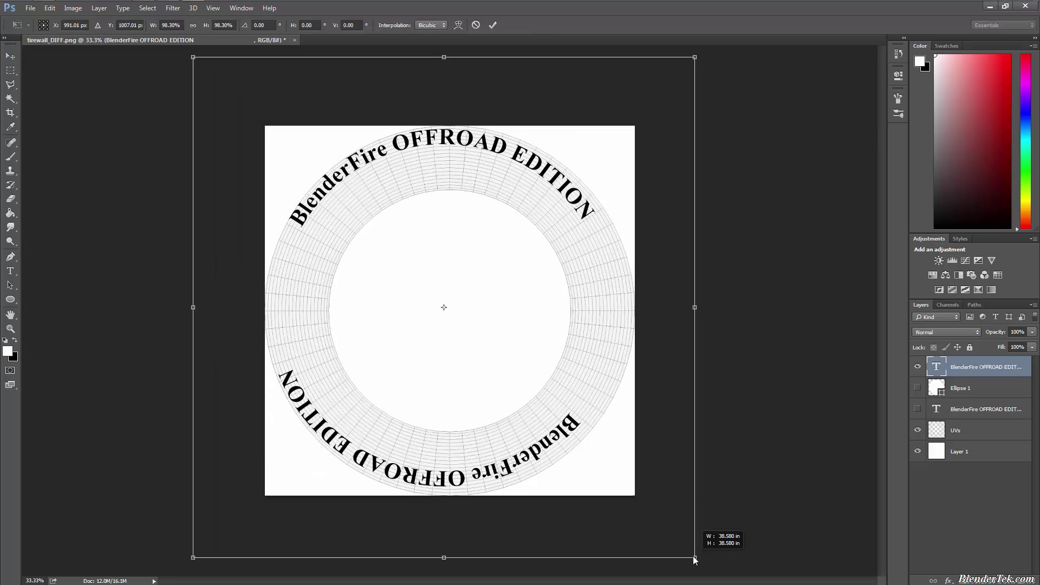
Step: Try scaling the circular text to 80% in both width and height
left_click_drag(693, 557, 693, 556)
key("ctrl+z")
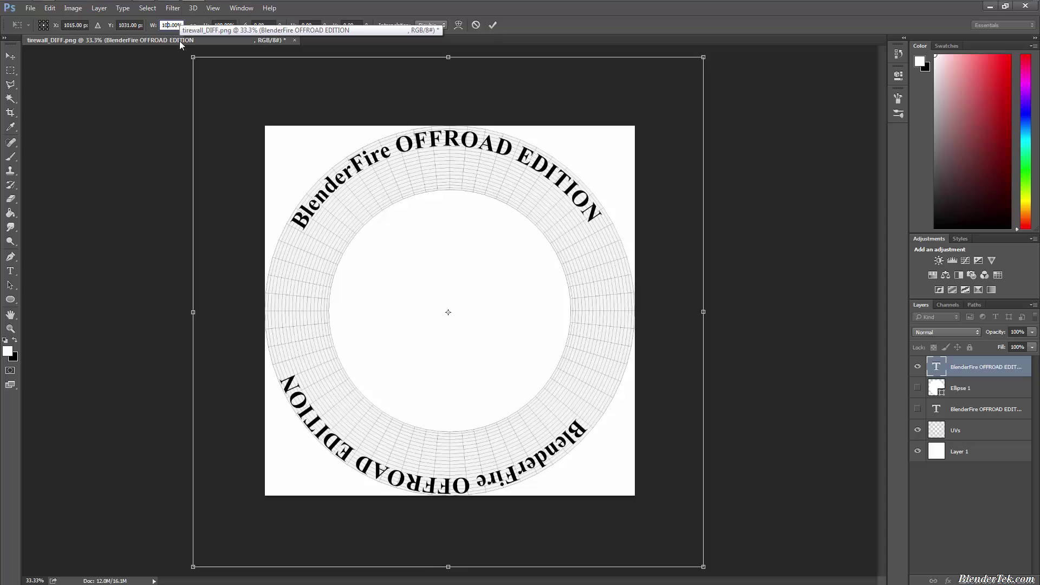
key("BackSpace")
key("BackSpace")
type("88")
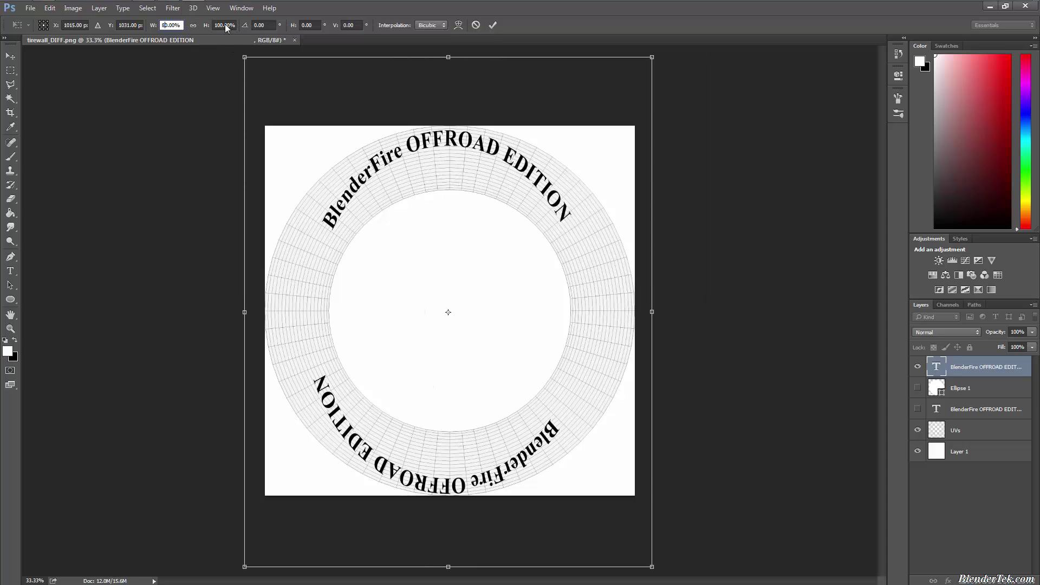
left_click(222, 24)
key("BackSpace")
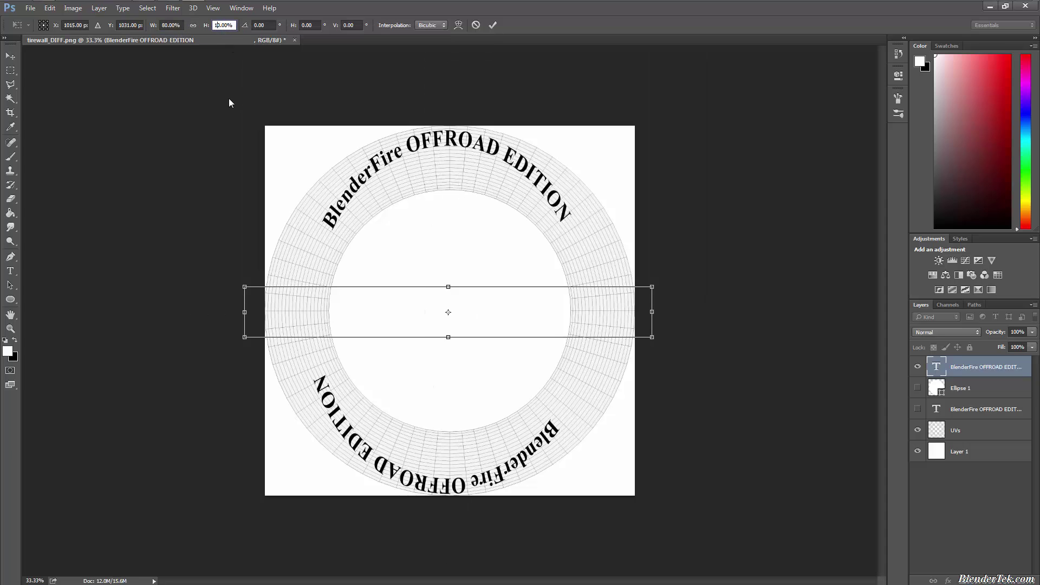
type("8")
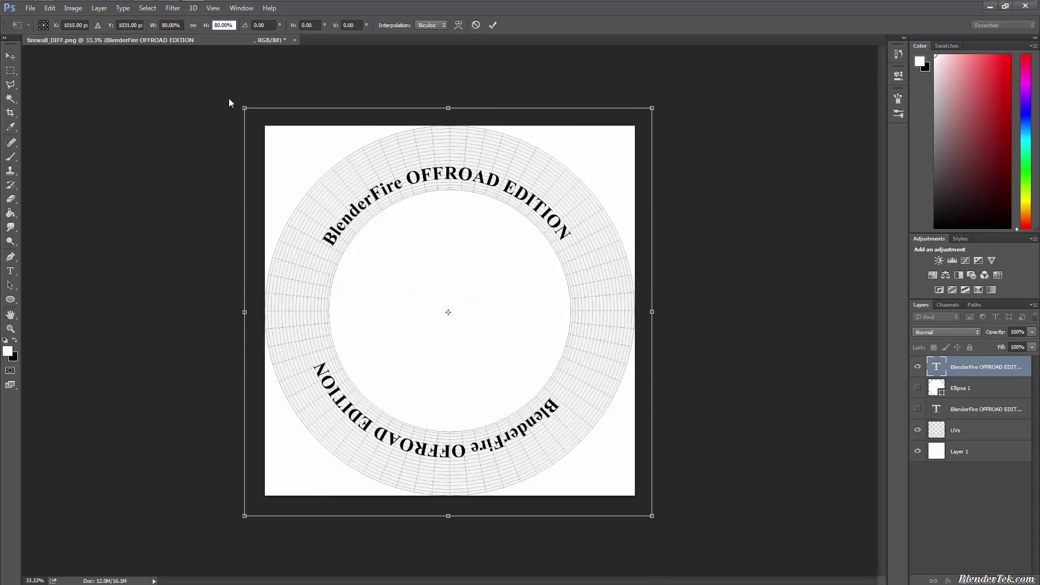
key("Return")
Step: Scale the circular text to 90% in both width and height and apply the transformation
left_click(163, 25)
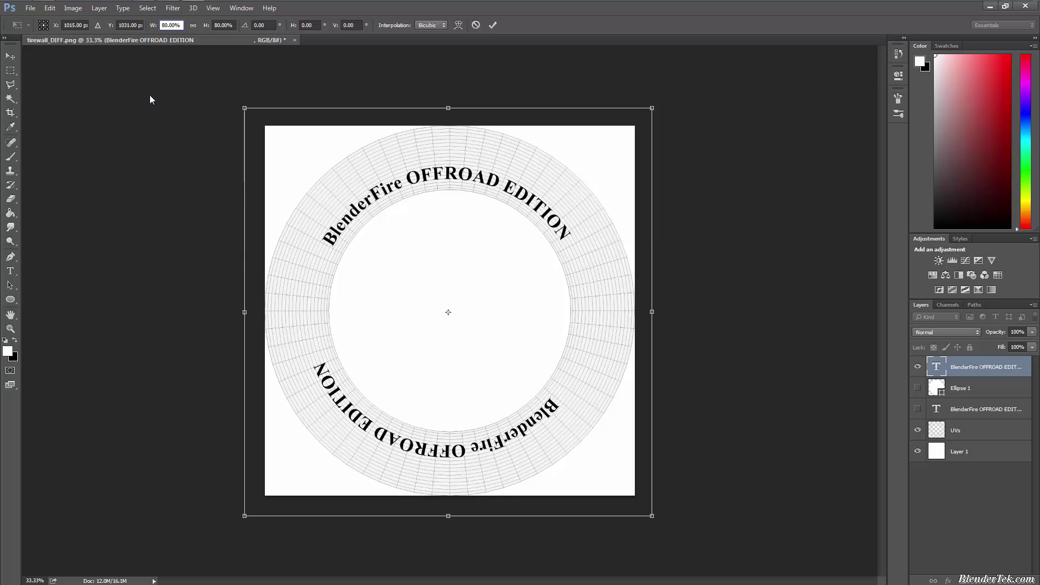
key("BackSpace")
type("9")
left_click(216, 25)
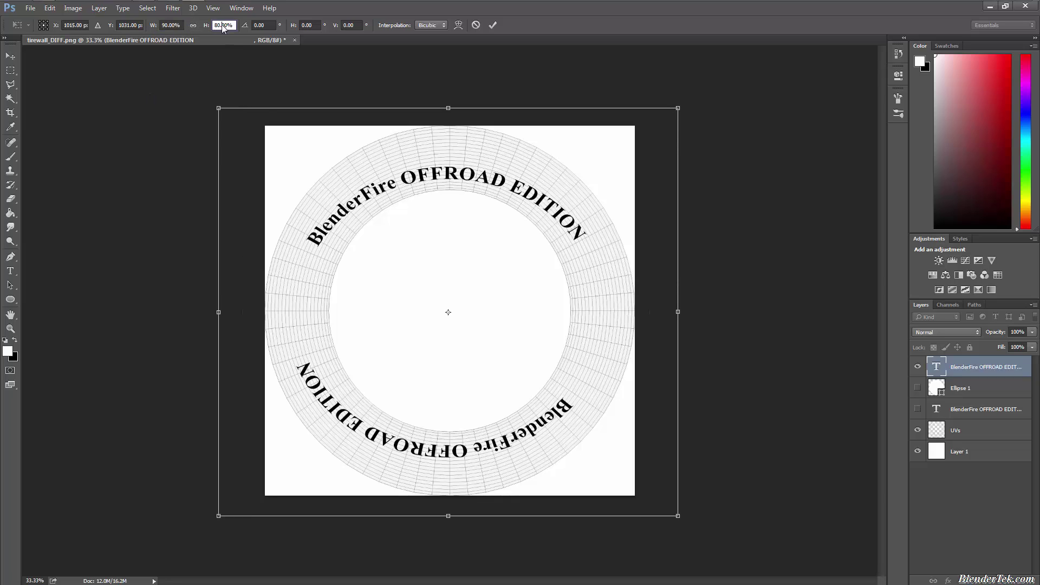
type("9")
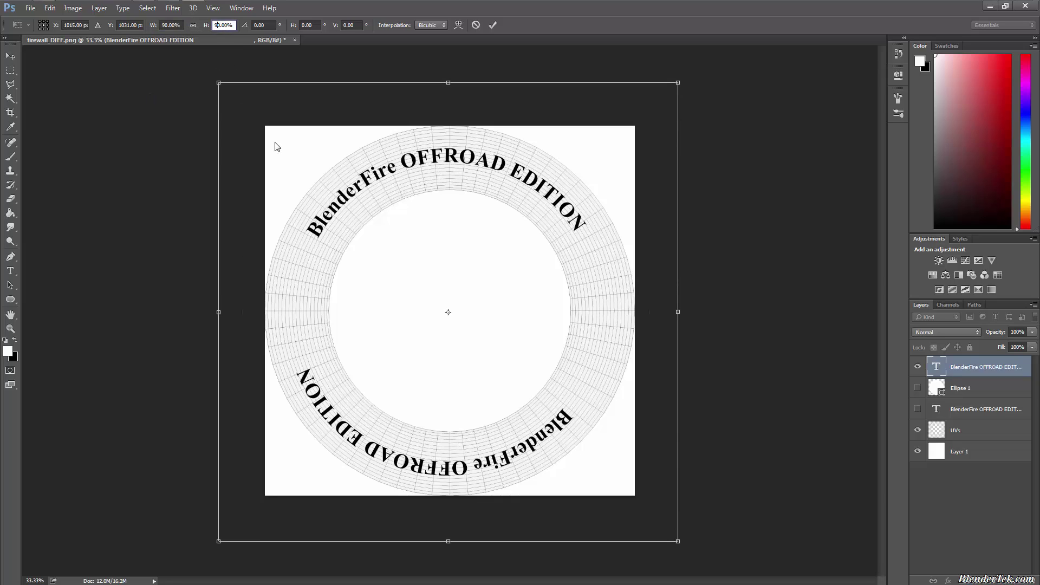
left_click(10, 57)
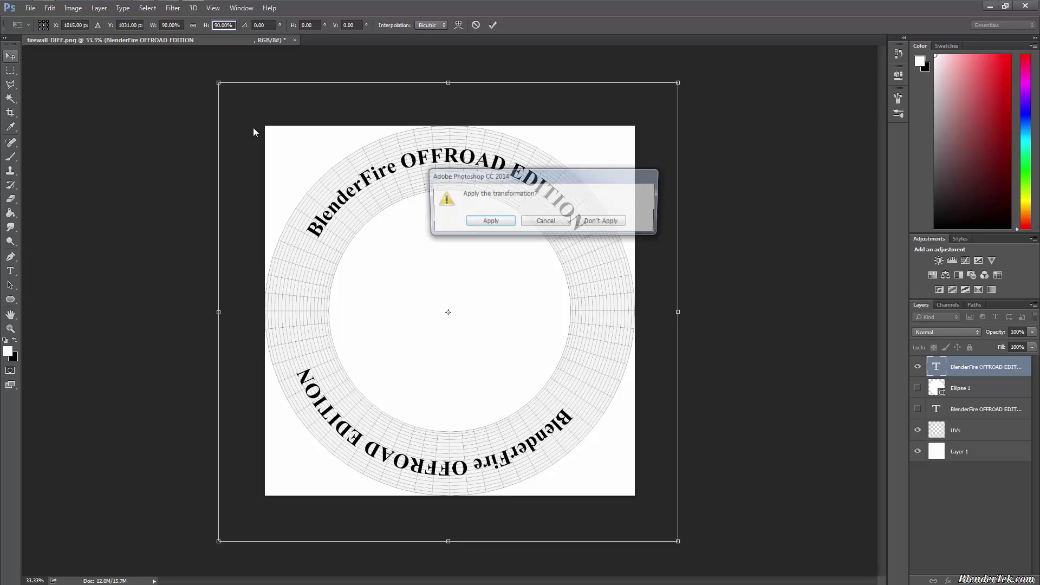
left_click(492, 222)
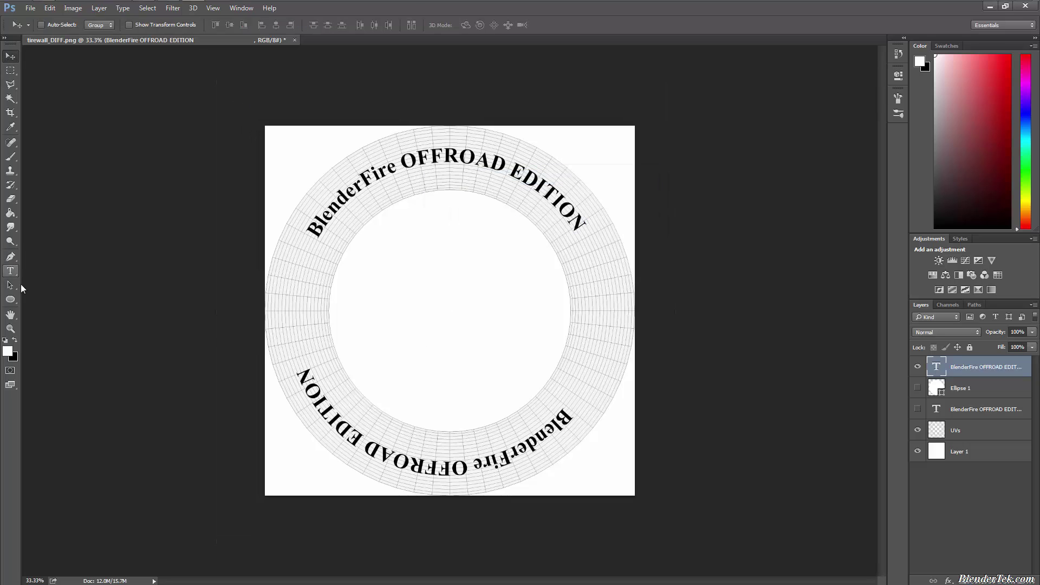
Step: Set the font size of all the circular text to 200 pt
left_click(9, 271)
left_click(325, 222)
key("ctrl+a")
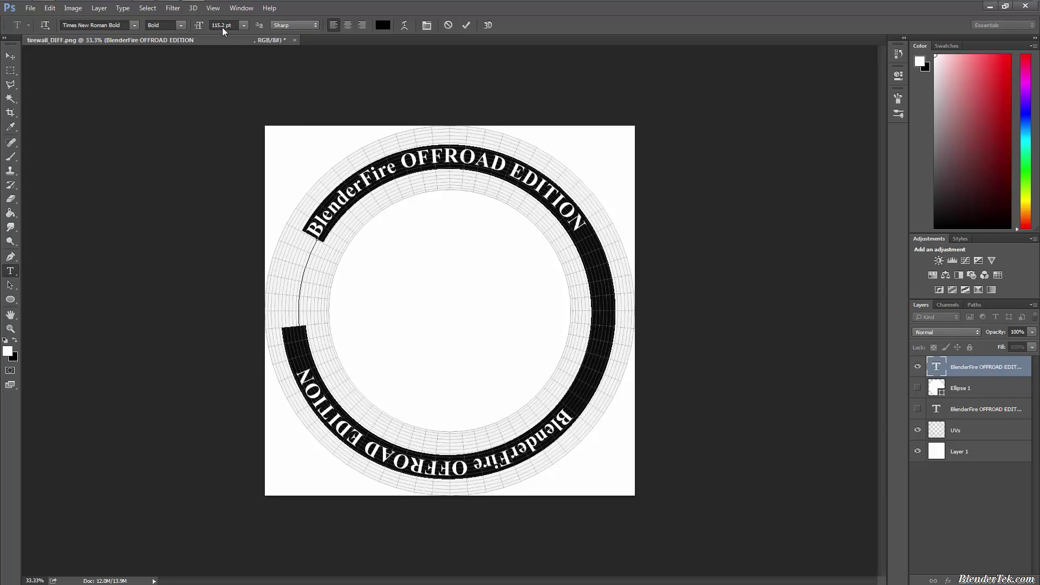
key("BackSpace")
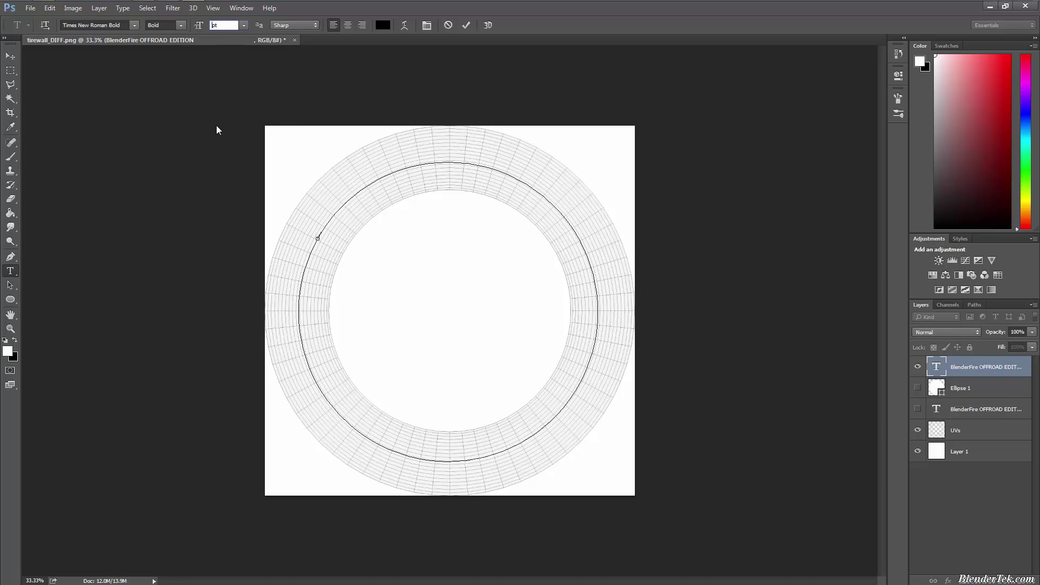
type("200")
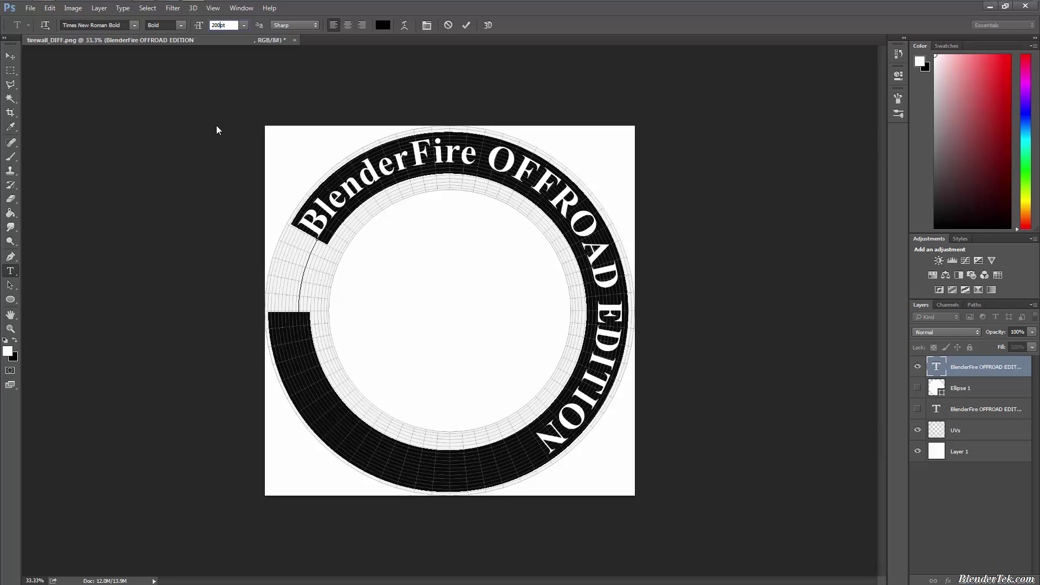
key("Return")
Step: Leave a gap after EDITION on the circular path and enter the tire code OR750/82 CP44 N
left_click(535, 453)
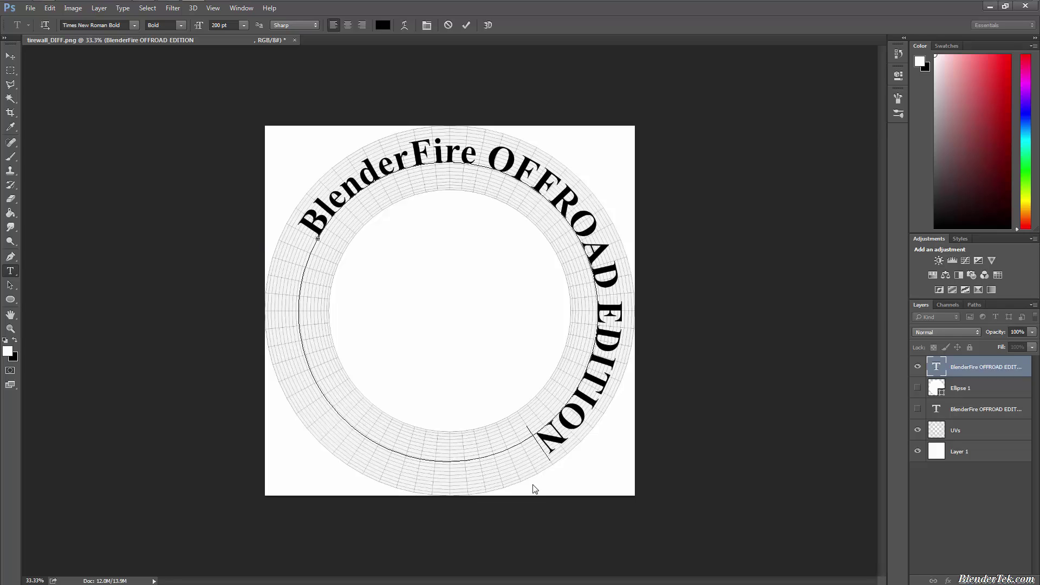
key("Left")
key("Left")
key("Left")
key("Left")
key("Left")
key("Left")
key("Left")
key("Left")
key("Left")
key("Right")
key("Right")
key("Right")
key("Right")
key("Right")
key("Right")
key("Right")
key("Right")
key("Right")
key("Right")
key("Right")
key("Right")
key("Right")
key("Right")
key("Right")
key("Right")
key("Left")
key("Left")
key("Left")
type("RI7")
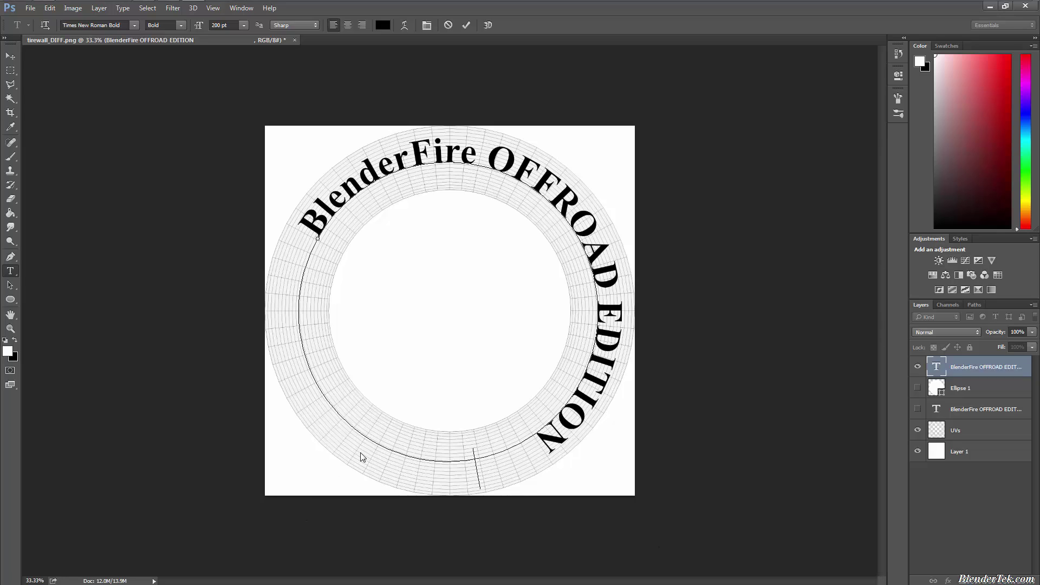
key("BackSpace")
type("OR750/82 CP44 N")
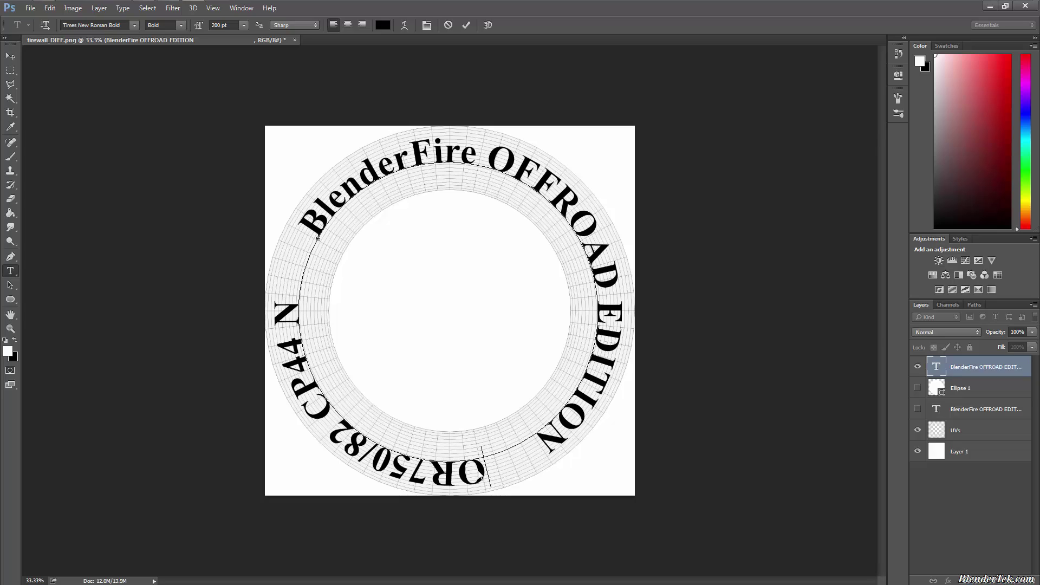
Step: Set the colour of all the circular text to white (ffffff) and commit the text edit
left_click_drag(486, 471, 244, 248)
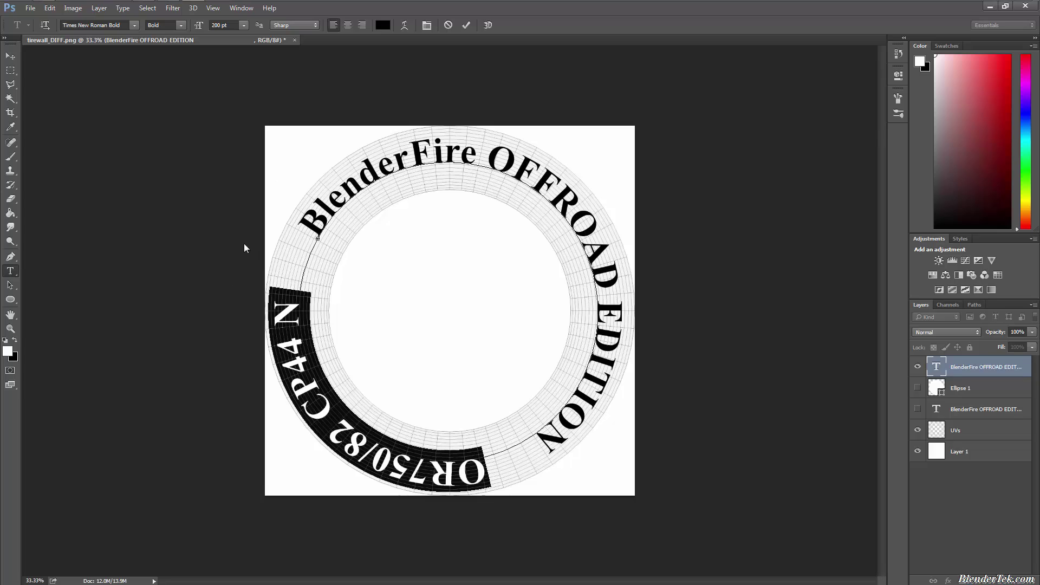
left_click(282, 337)
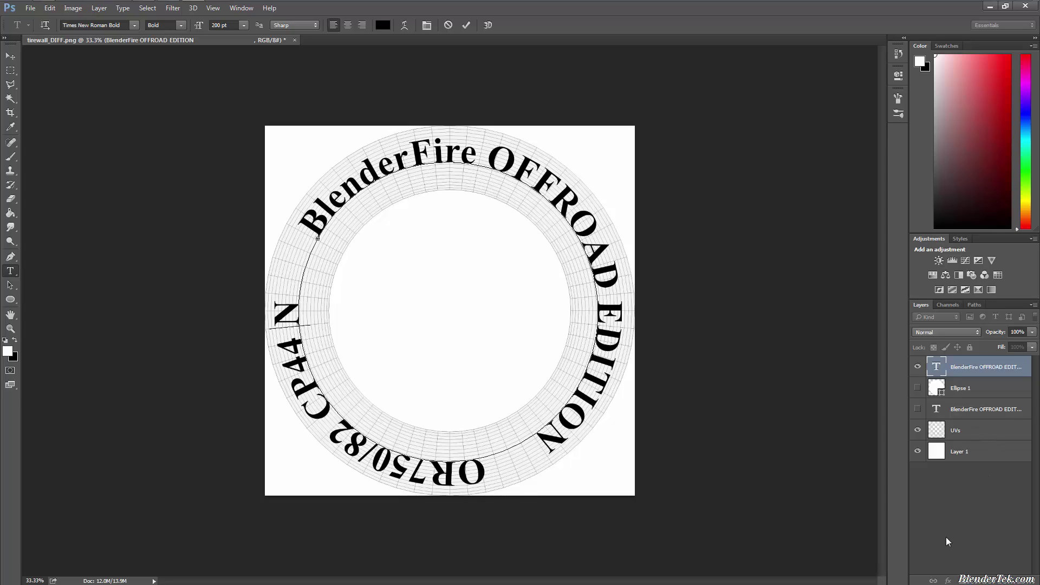
key("ctrl+a")
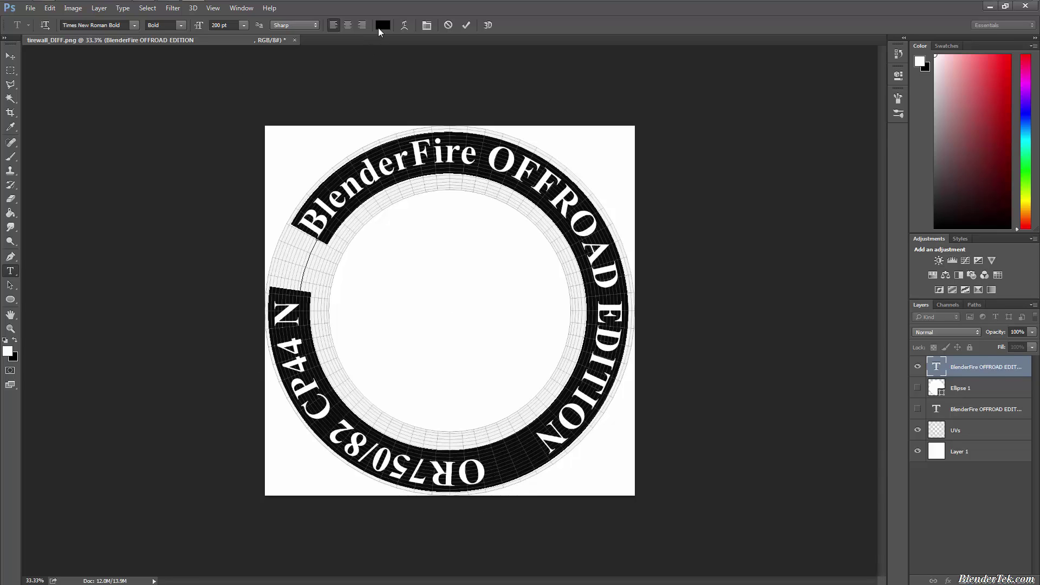
left_click(382, 25)
left_click_drag(707, 304, 702, 288)
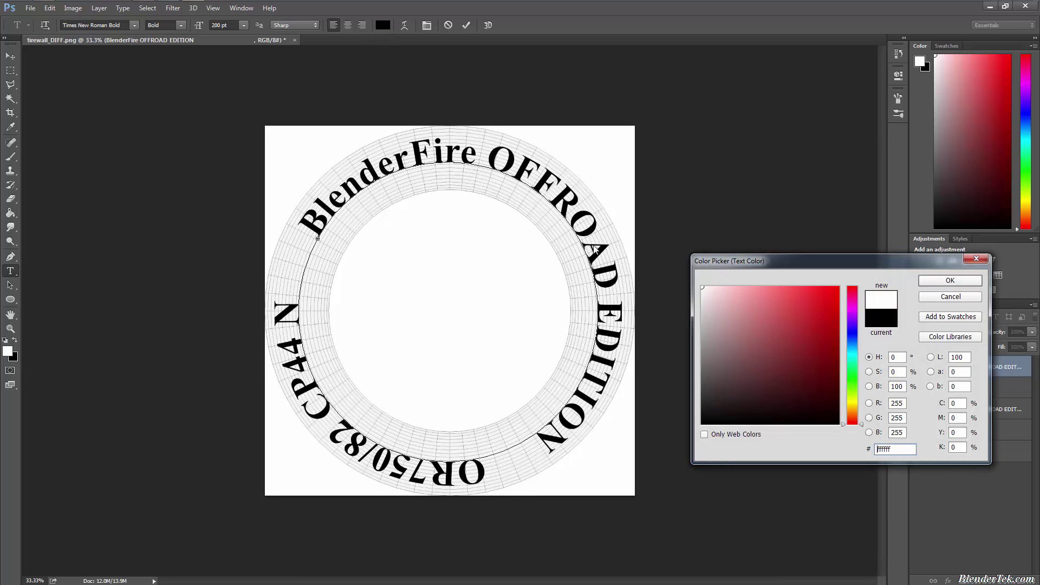
left_click(936, 278)
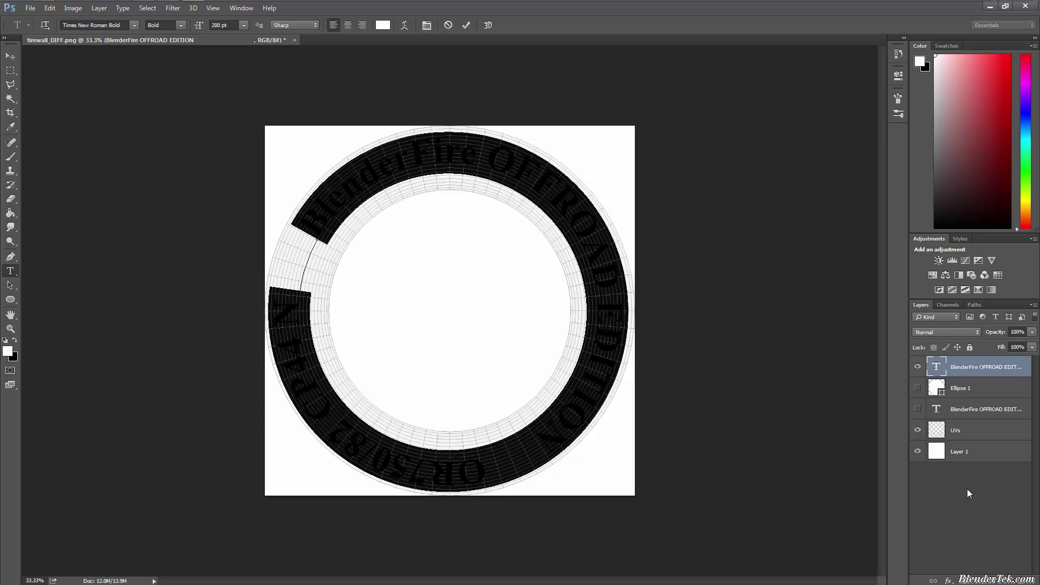
left_click(972, 494)
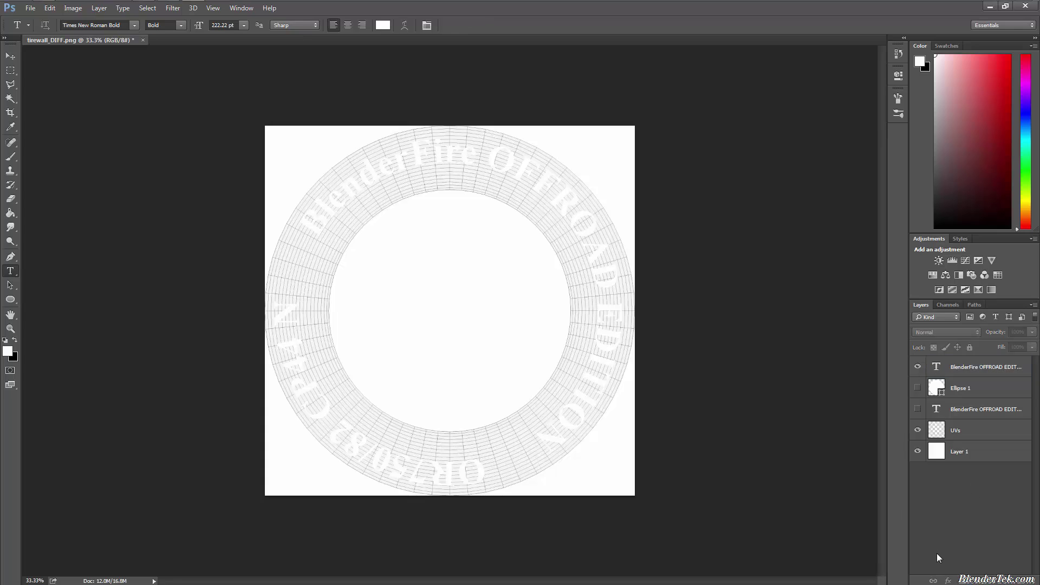
Step: Add a Bevel & Emboss effect to the visible circular text layer
left_click(976, 367)
left_click(947, 580)
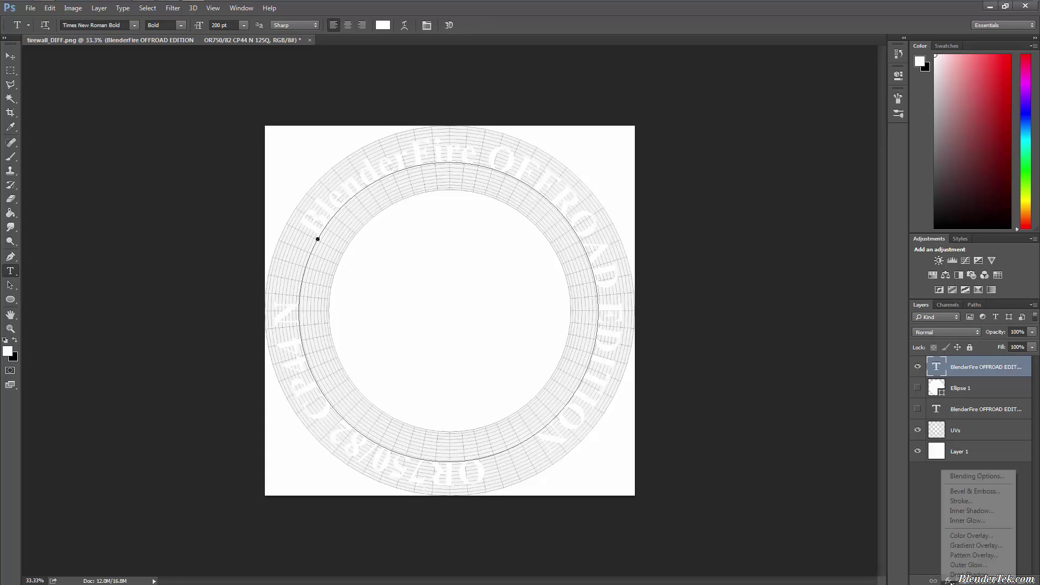
left_click(975, 491)
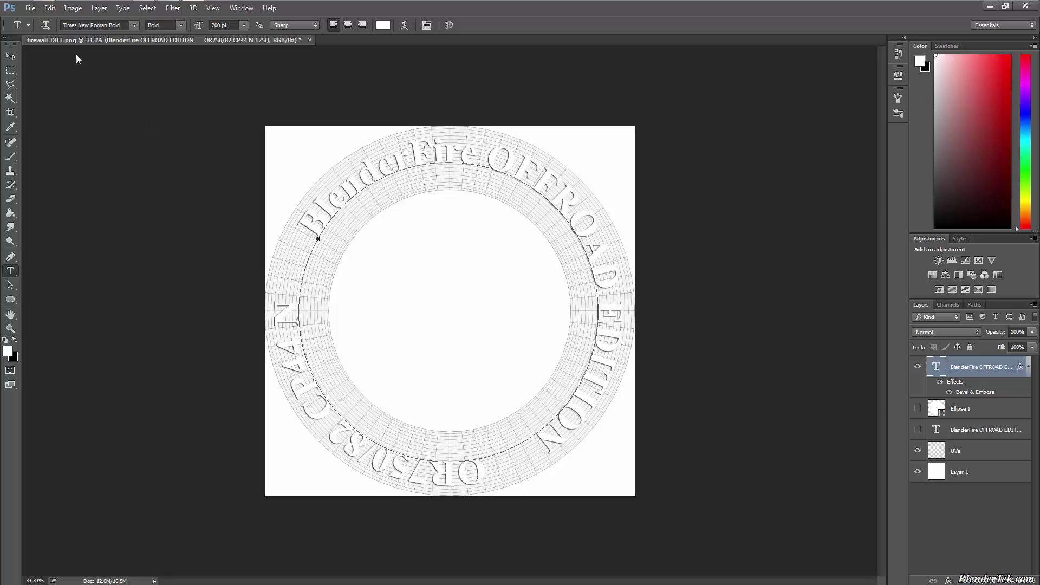
Step: Save the document as tirewall_DIFF.psd in the offroad_tire folder with Maximize Compatibility, and save a PNG copy as tirewall_DIFF.png
left_click(31, 8)
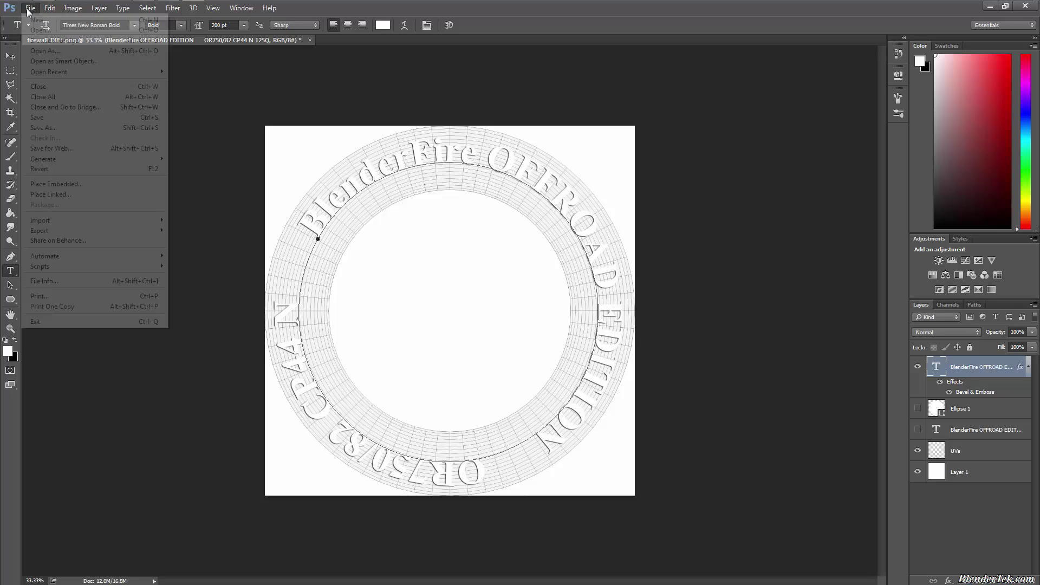
left_click(99, 118)
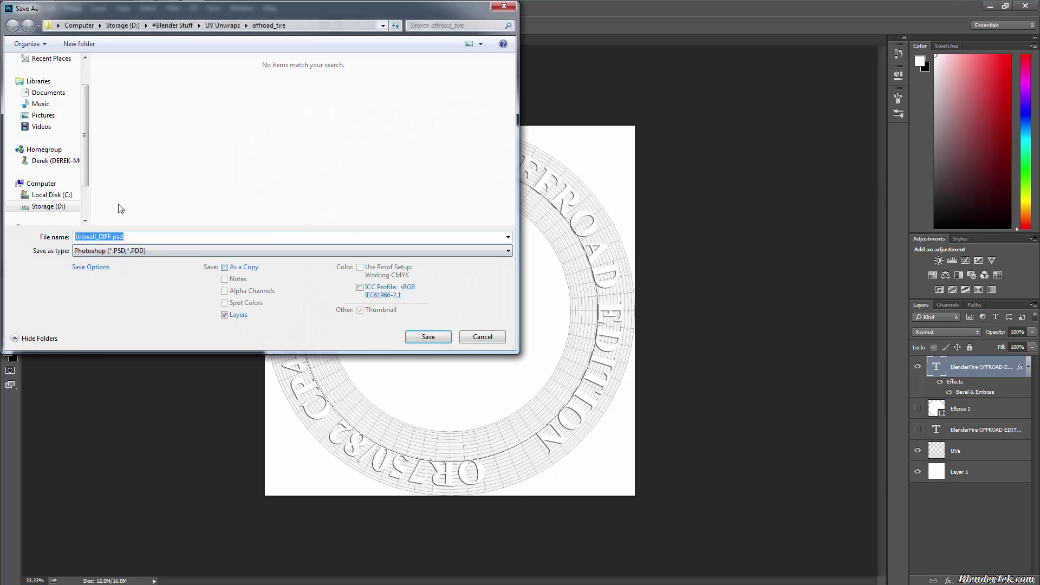
left_click(416, 336)
left_click(644, 175)
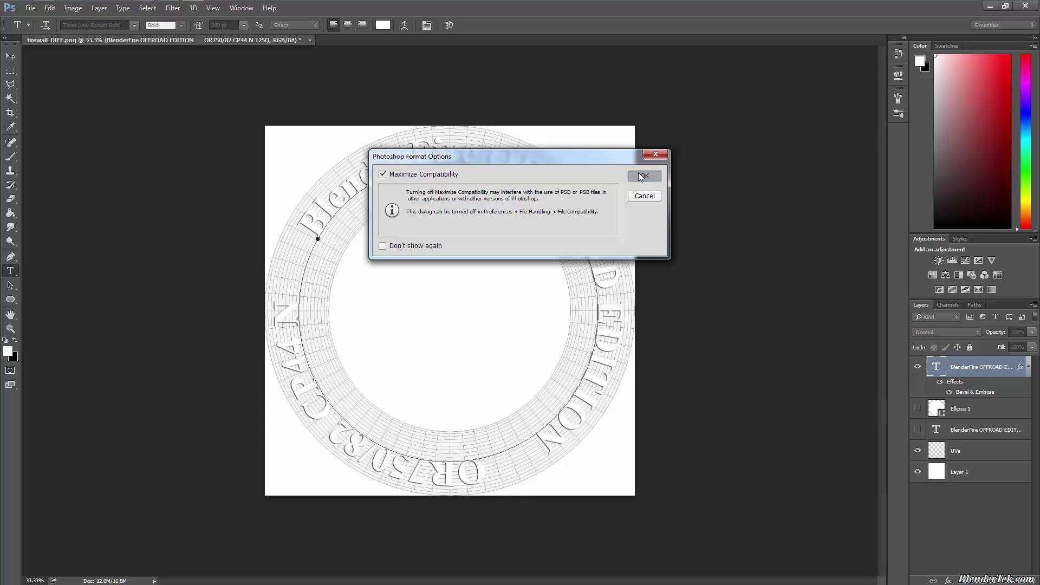
left_click(32, 9)
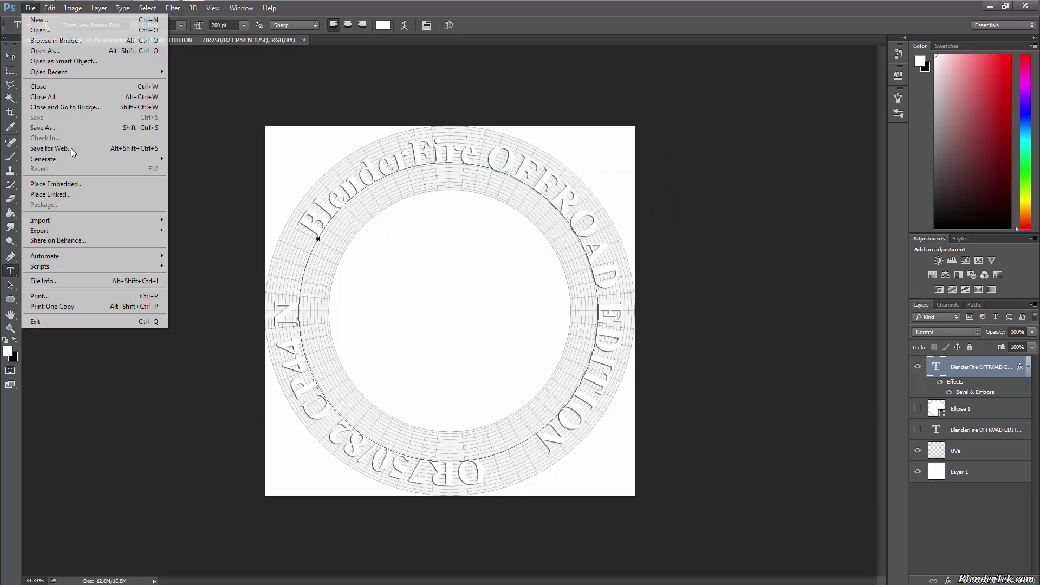
left_click(100, 128)
Step: Switch to Blender, open tirewall_DIFF.png from the UV Unwraps offroad_tire folder in the UV editor, and deselect all UVs
left_click(161, 4)
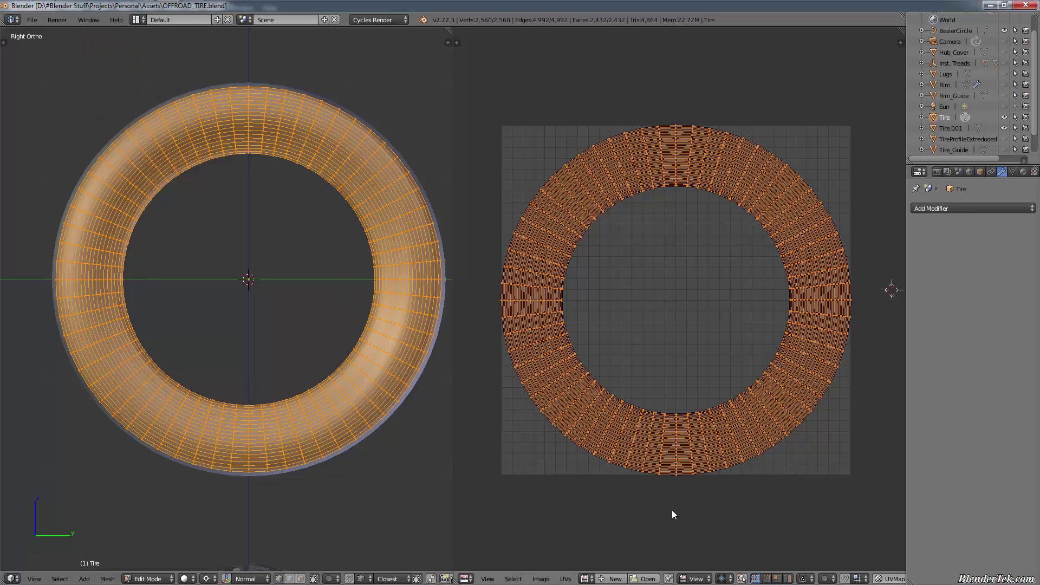
left_click(587, 578)
left_click(565, 579)
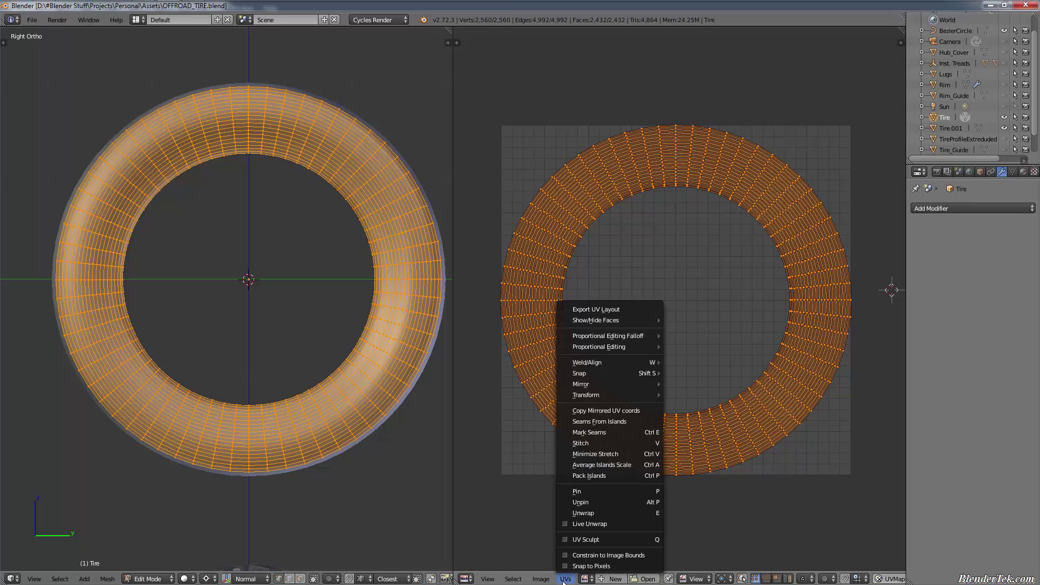
mouse_move(541, 579)
left_click(567, 555)
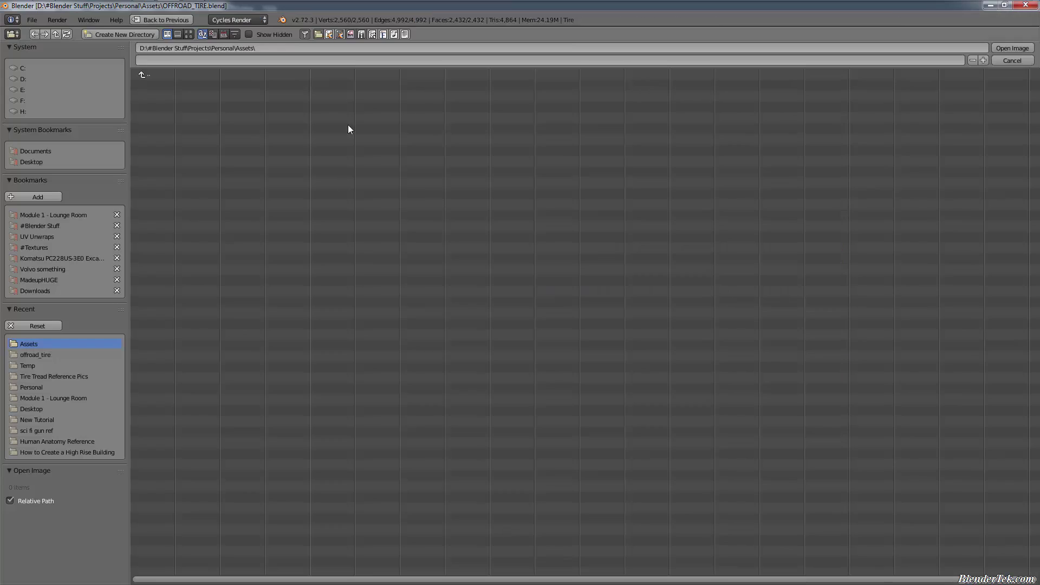
left_click(39, 236)
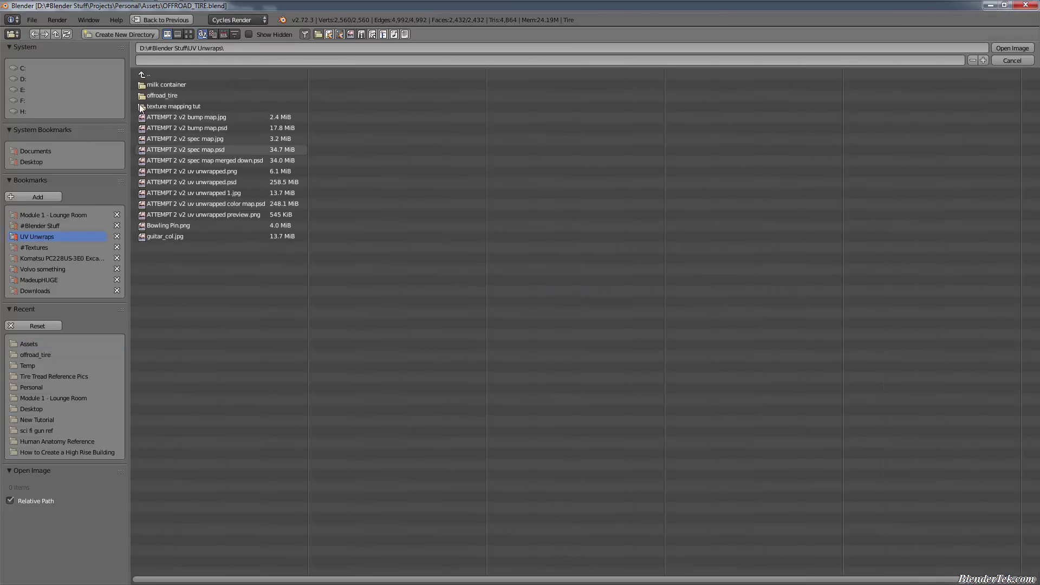
left_click(169, 96)
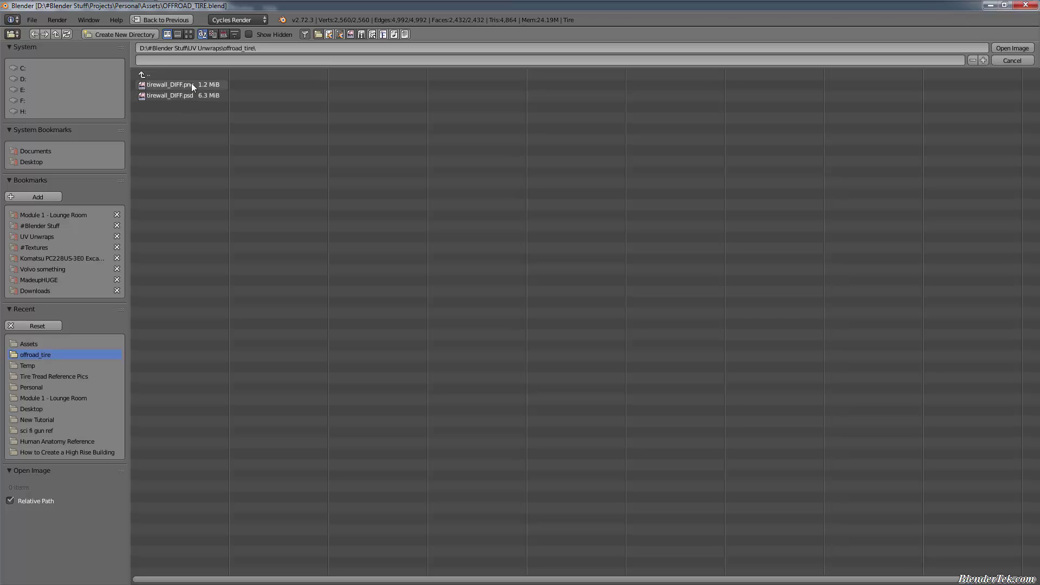
left_click(190, 85)
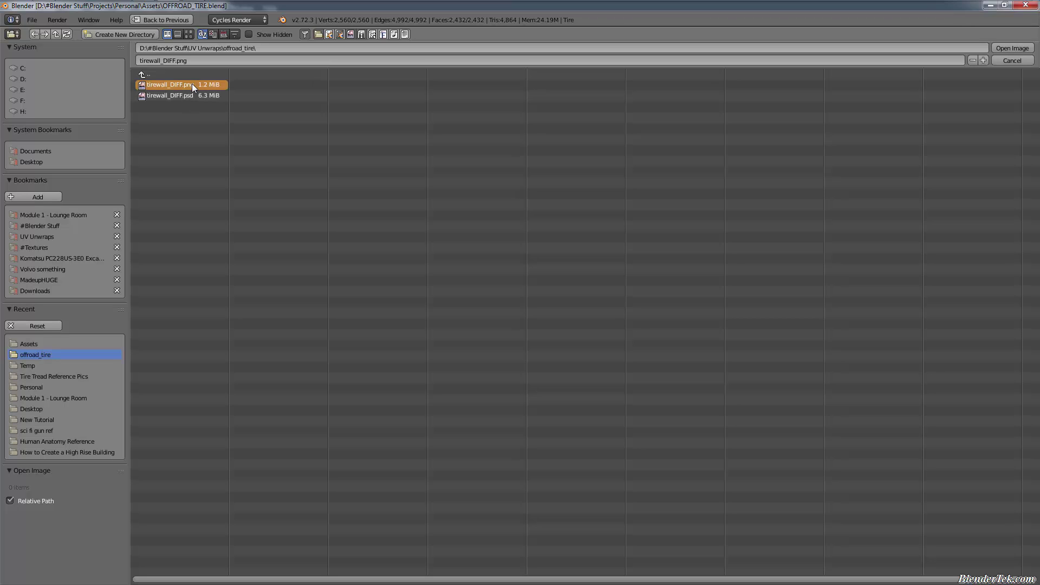
left_click(1016, 48)
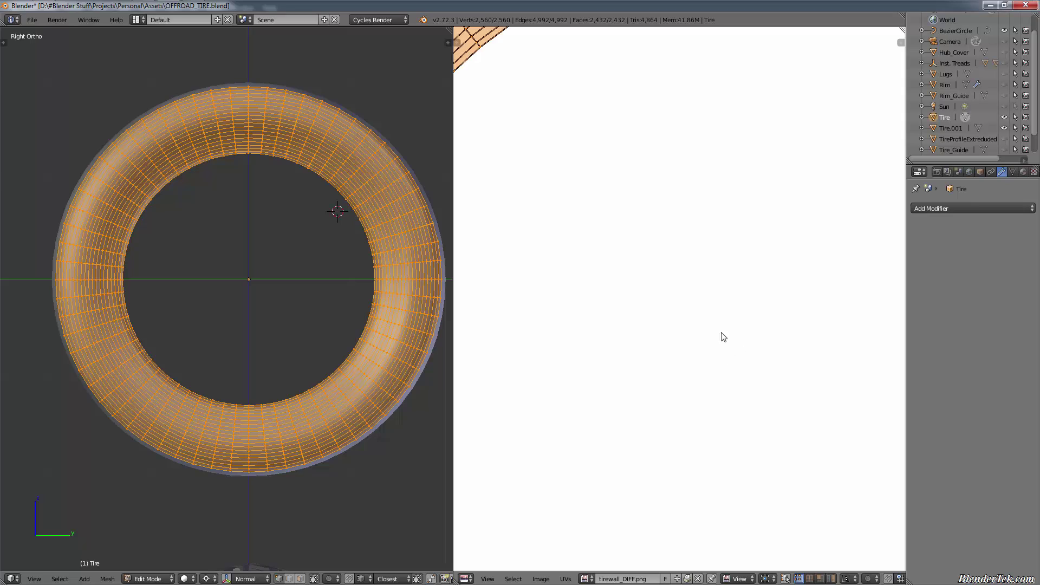
scroll(722, 314, "down", 5)
key("a")
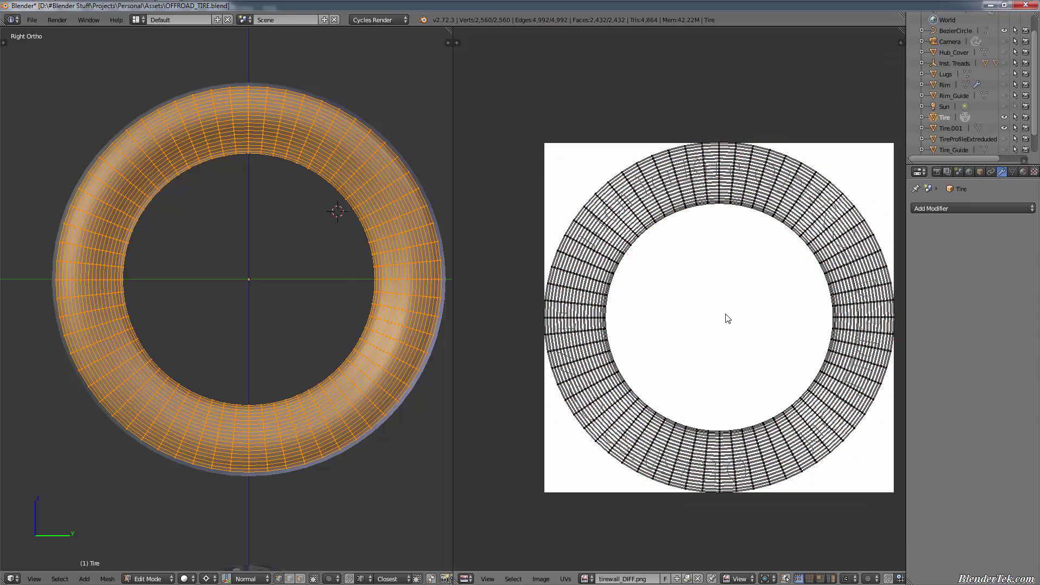
scroll(728, 320, "up", 1)
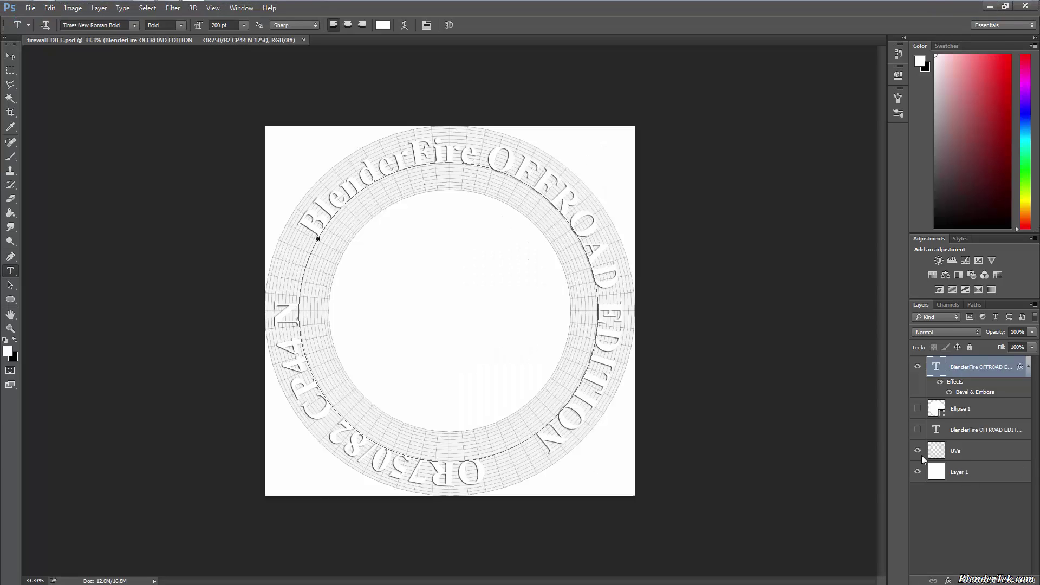
Step: Hide the UVs layer and save the texture as a PNG, replacing tirewall_DIFF.png with smallest compression and no interlacing
left_click(918, 451)
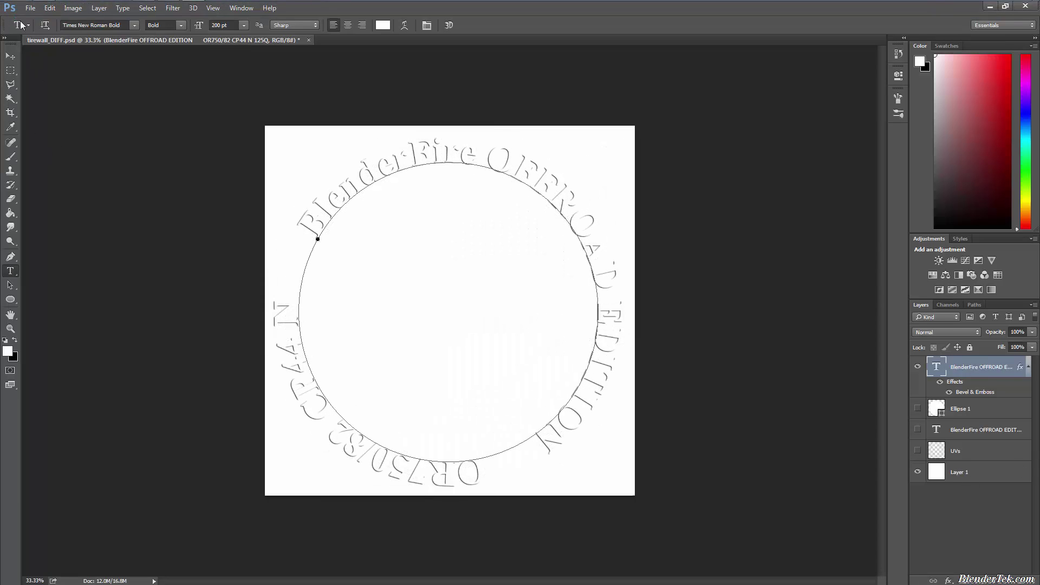
left_click(962, 409)
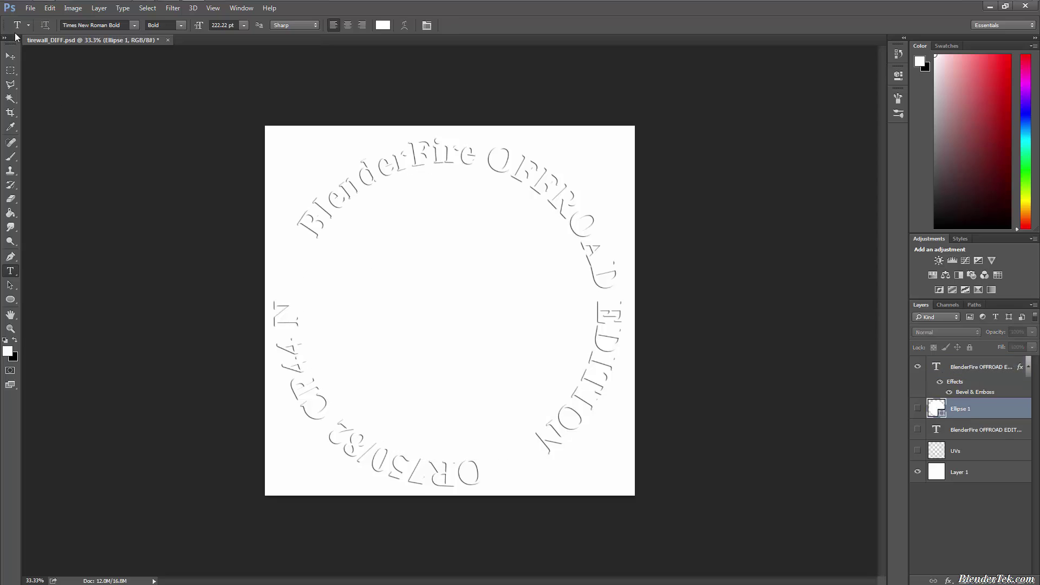
left_click(30, 8)
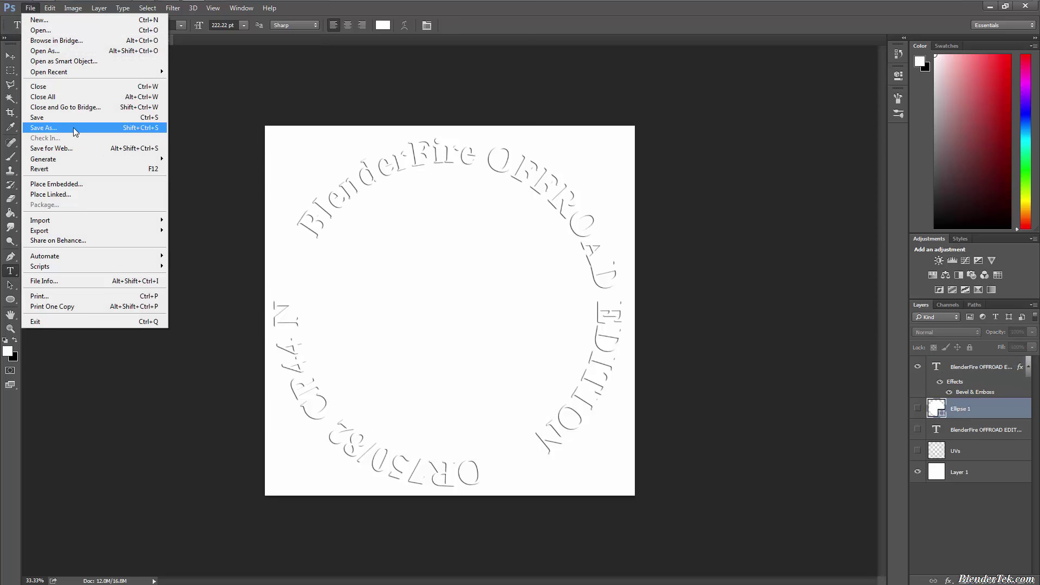
left_click(73, 128)
left_click(124, 250)
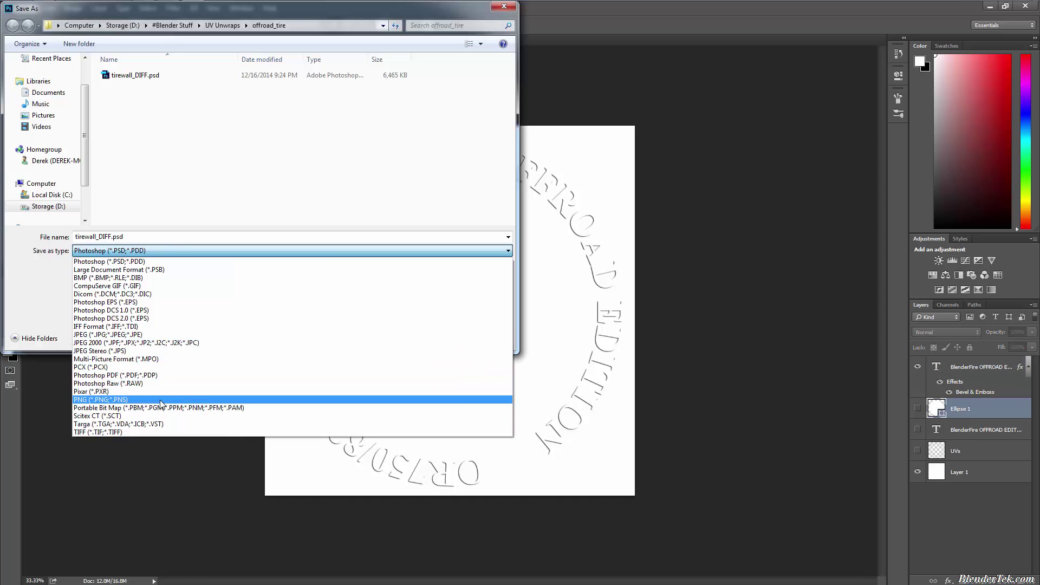
left_click(161, 399)
double_click(130, 76)
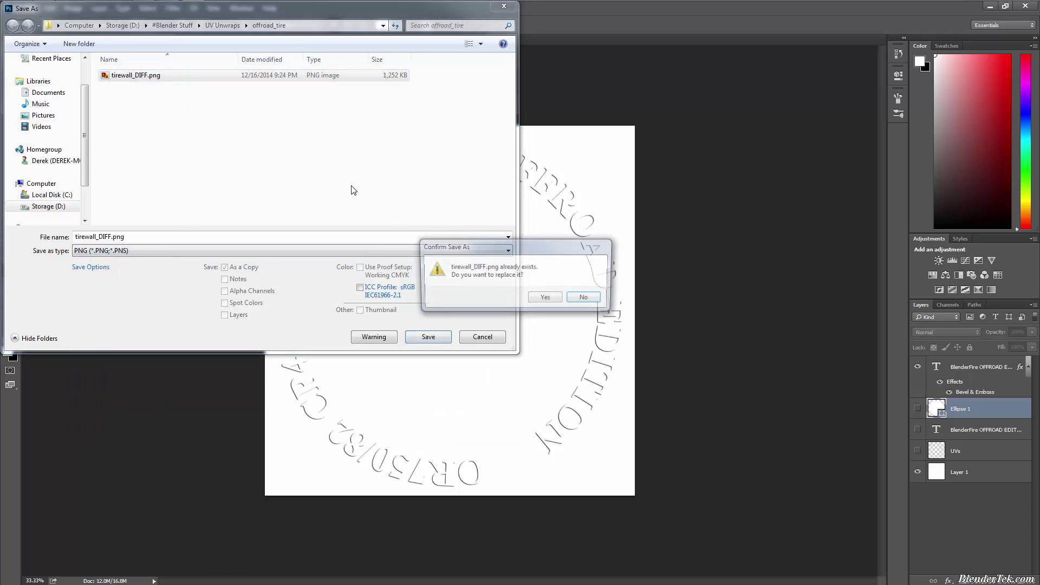
left_click(541, 299)
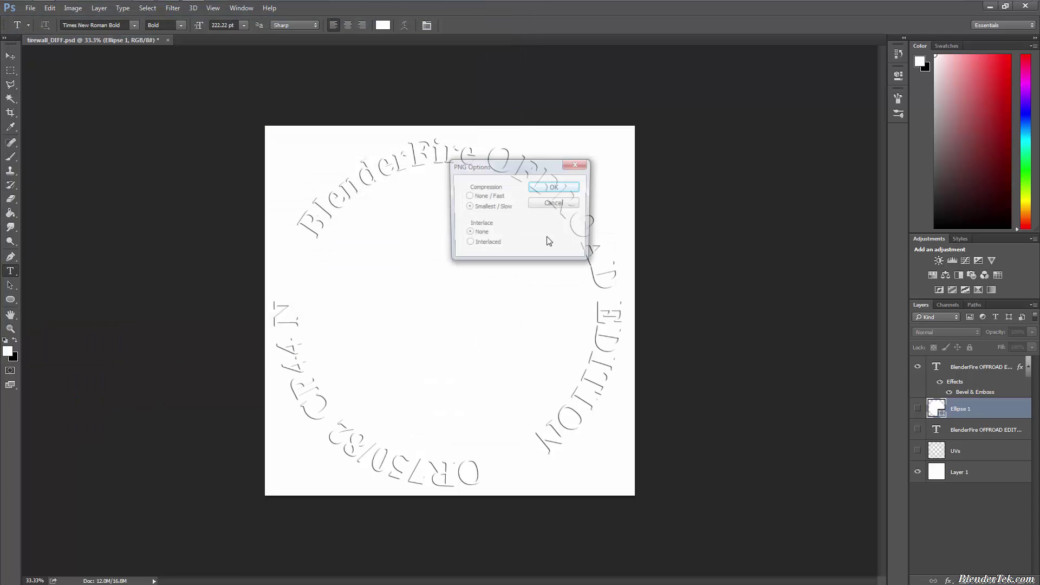
left_click(560, 187)
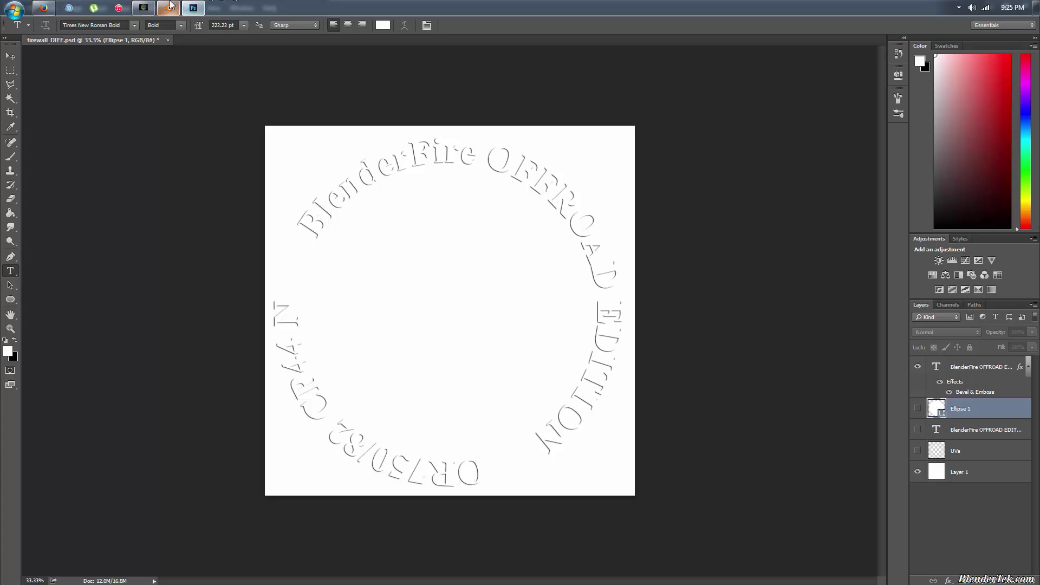
Step: Switch to Blender and reload tirewall_DIFF.png in the UV editor
left_click(168, 8)
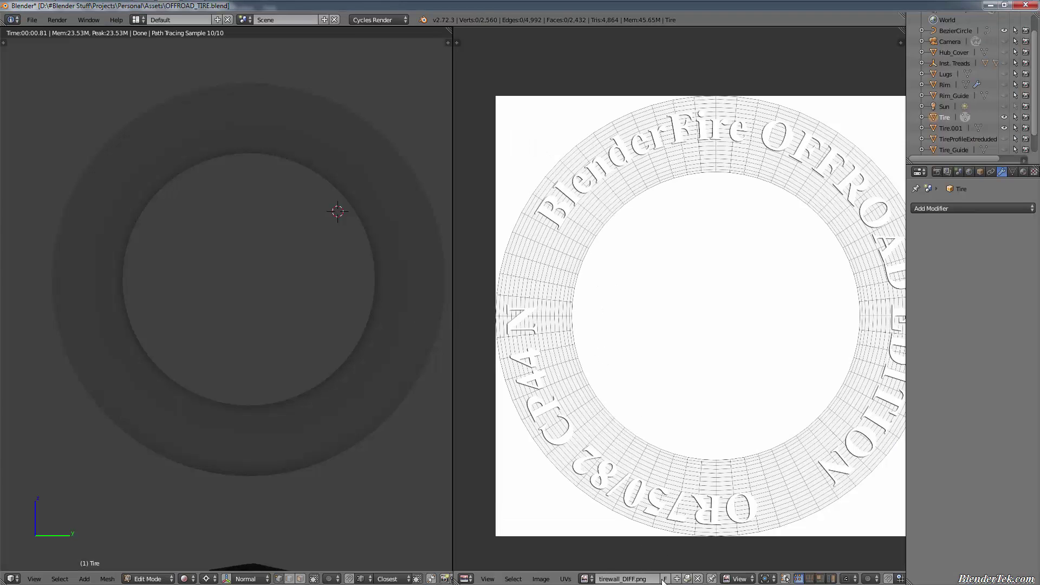
left_click(548, 577)
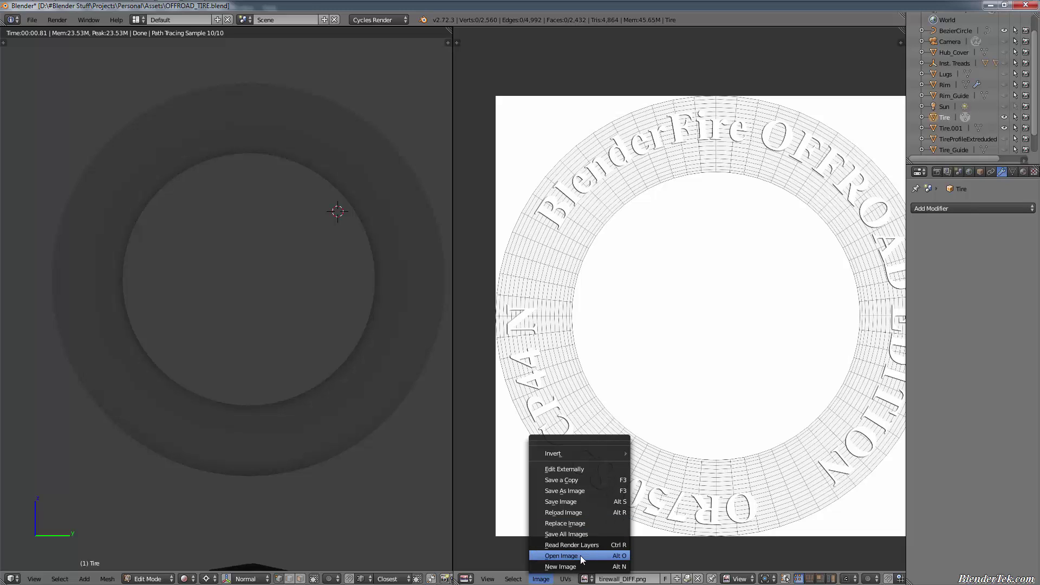
left_click(563, 512)
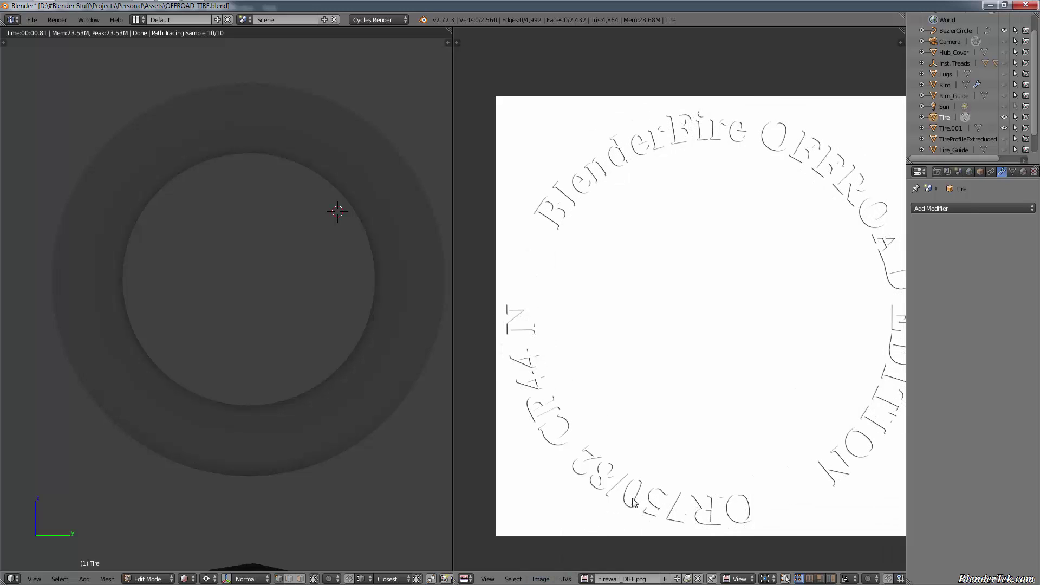
Step: Leave Edit Mode, set the 3D viewport shading to Material, and select the Tire sidewall object
left_click(947, 129)
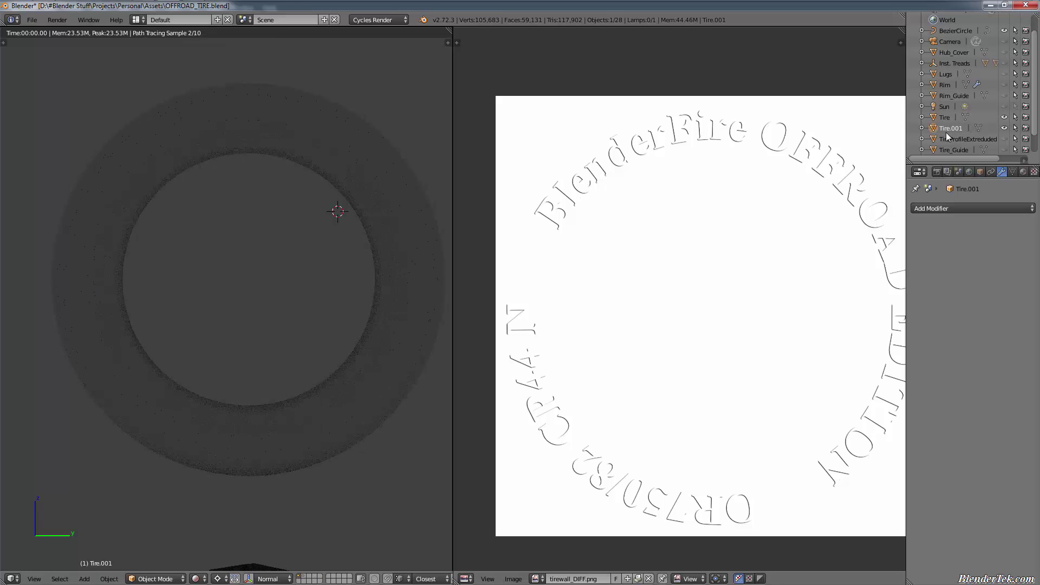
left_click(195, 578)
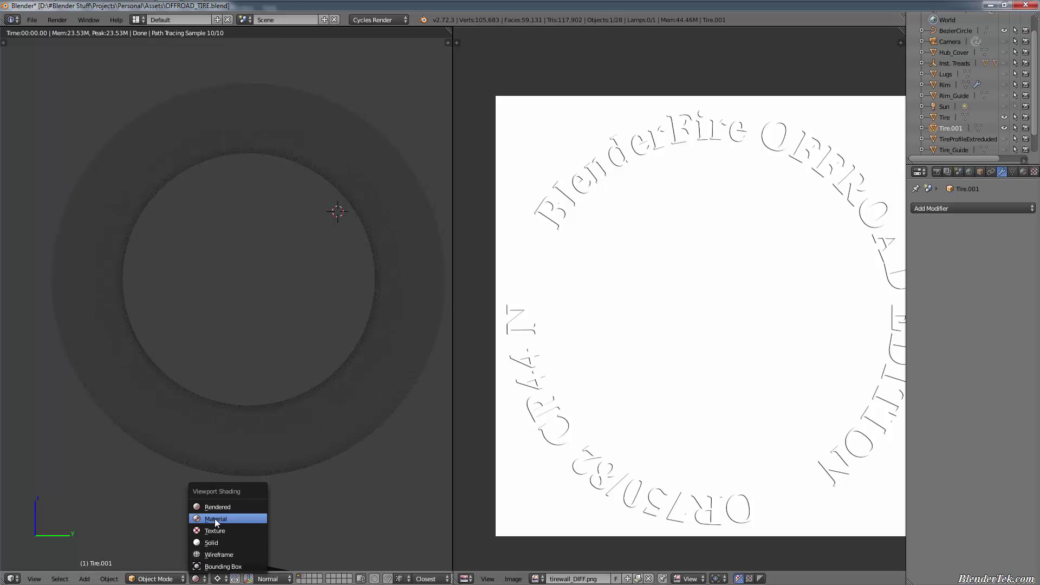
left_click(215, 518)
middle_click_drag(398, 184, 371, 196)
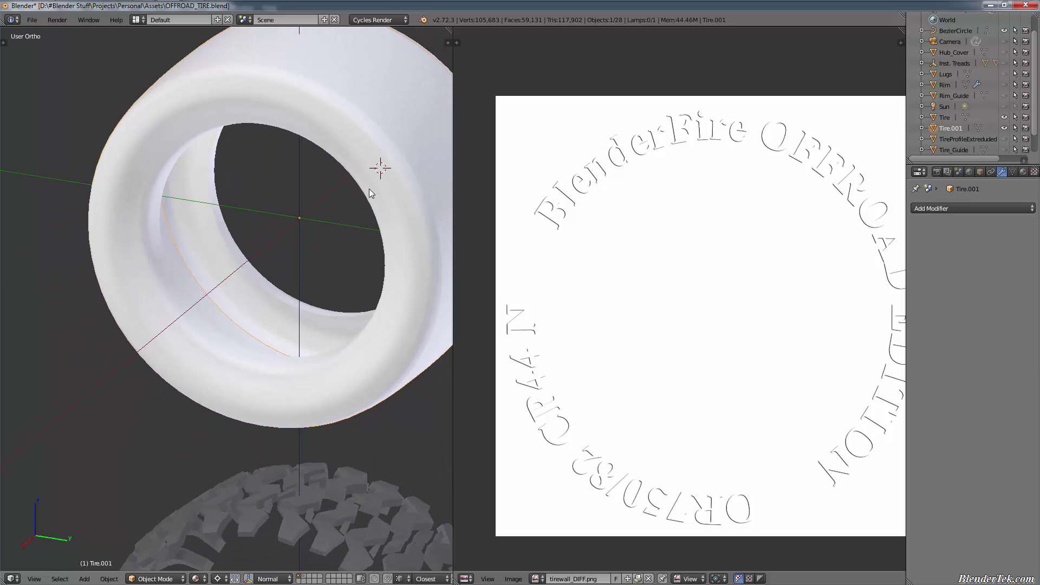
right_click(373, 170)
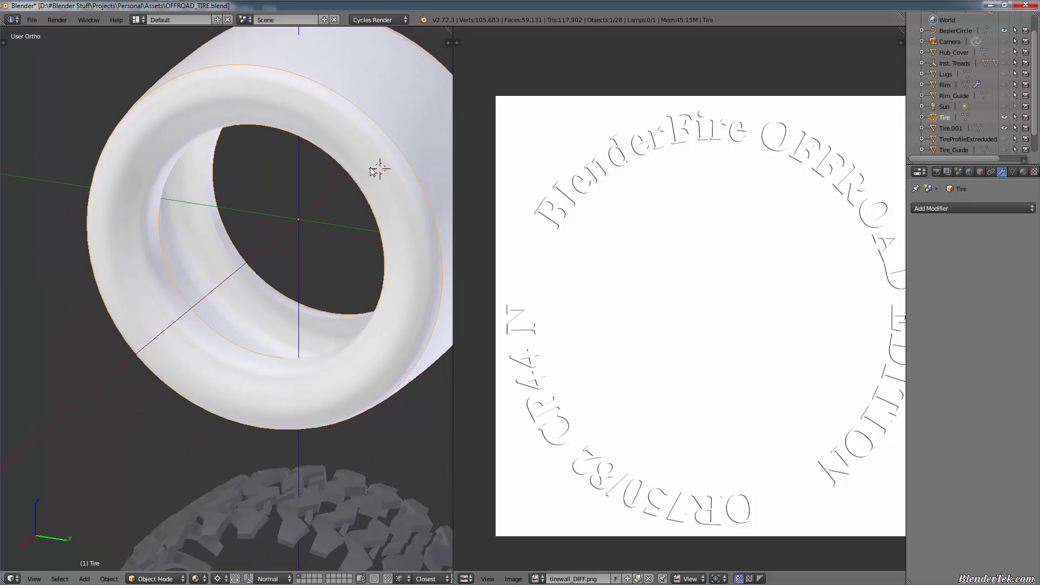
Step: Assign the existing Rubber.mat material to the Tire object
left_click(1023, 172)
left_click(919, 243)
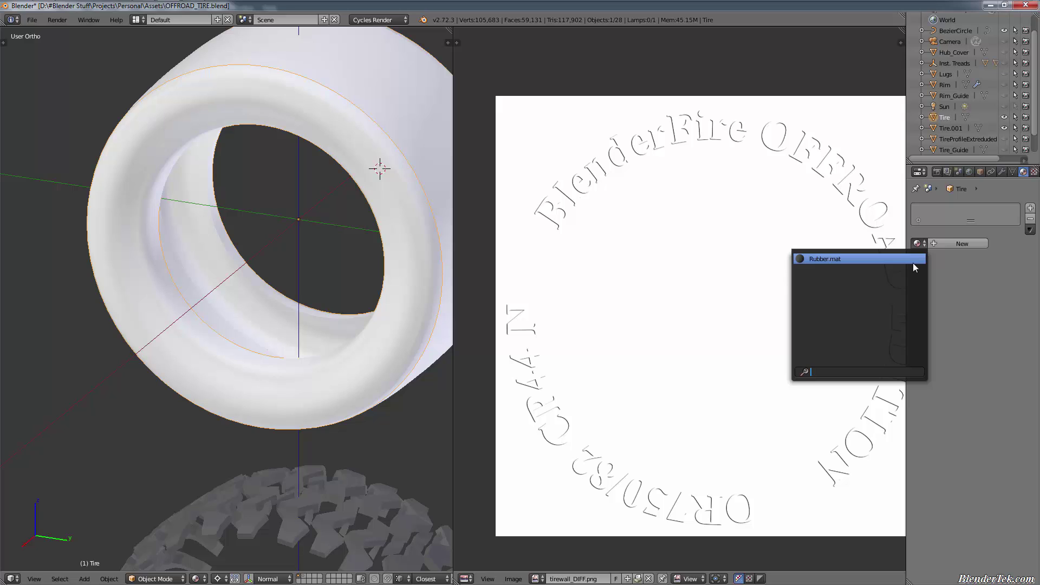
left_click(914, 260)
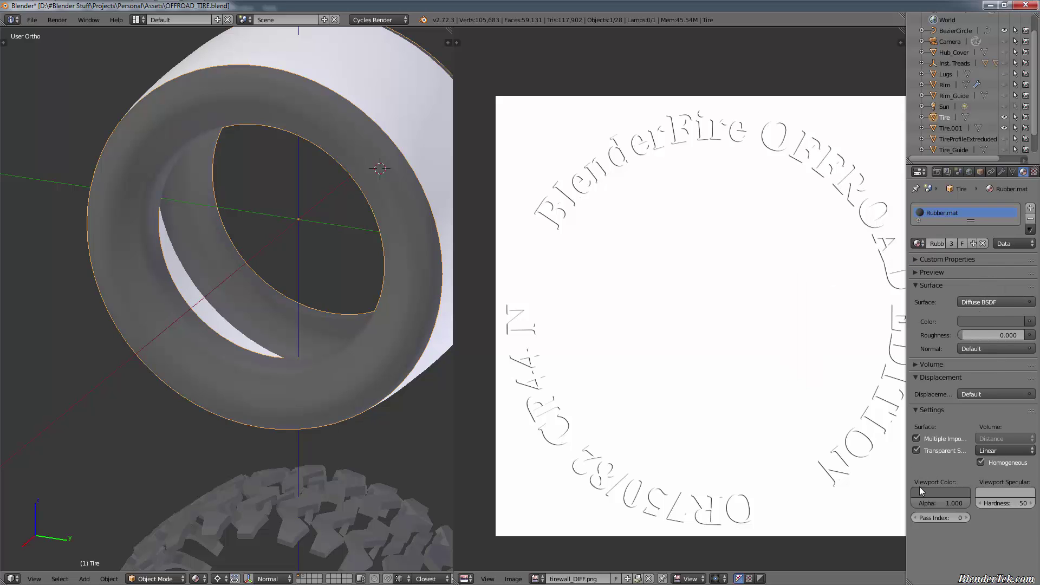
Step: Open a node editor below the 3D view and show the tire from the right side in Rendered shading
left_click_drag(11, 565, 8, 265)
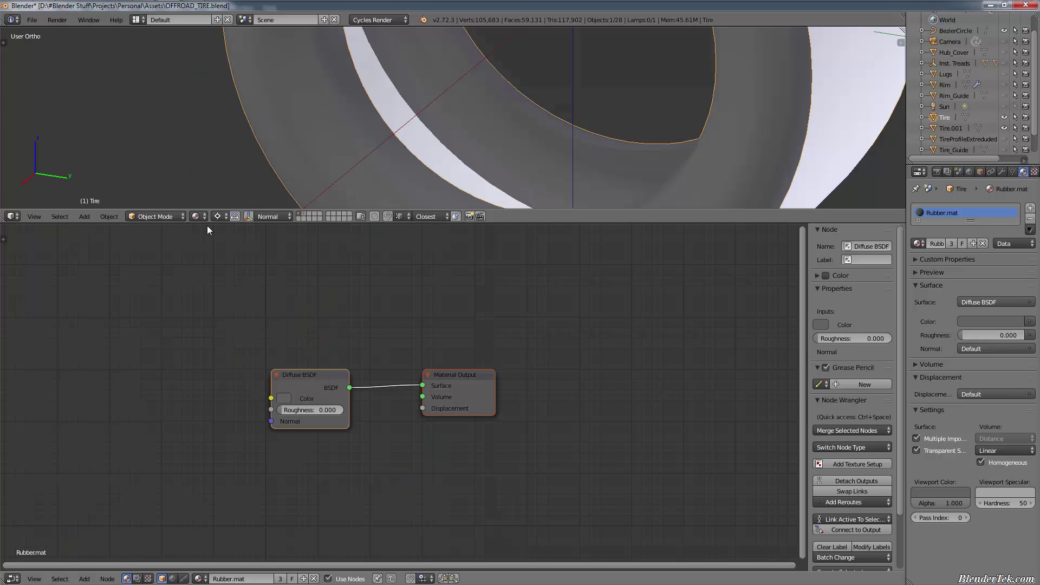
left_click(195, 216)
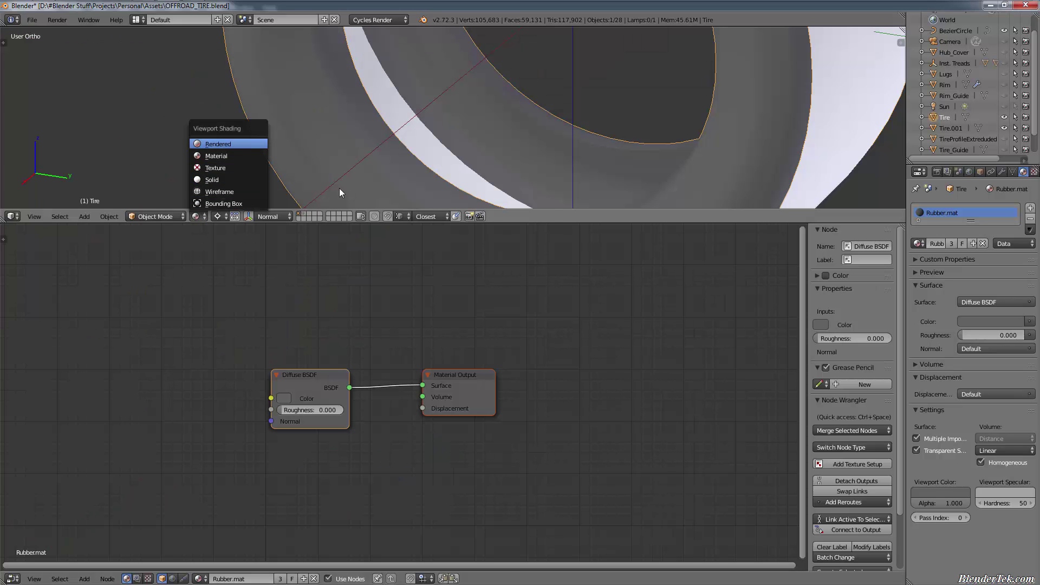
left_click(218, 144)
key("KP_3")
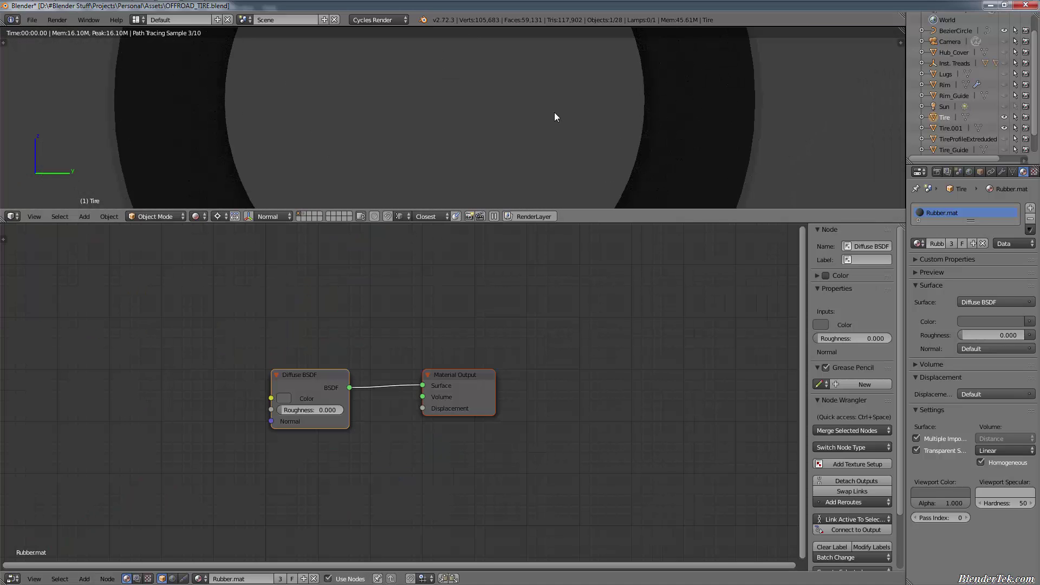
scroll(554, 113, "down", 4)
scroll(554, 112, "down", 3)
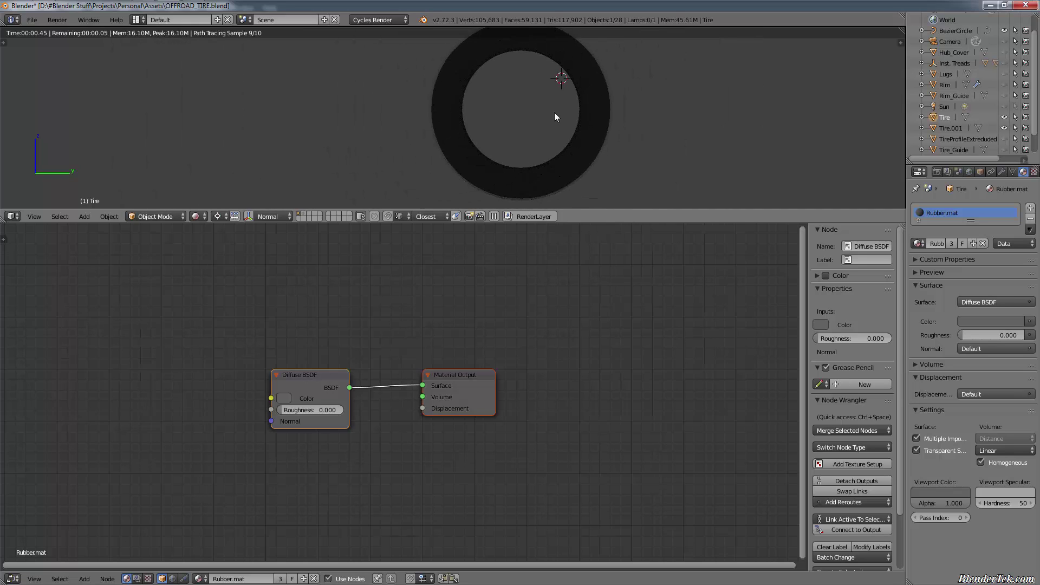
Step: Add a Node Wrangler texture setup to the Diffuse BSDF and load tirewall_DIFF.png into its Image Texture node
middle_click_drag(206, 381, 409, 336)
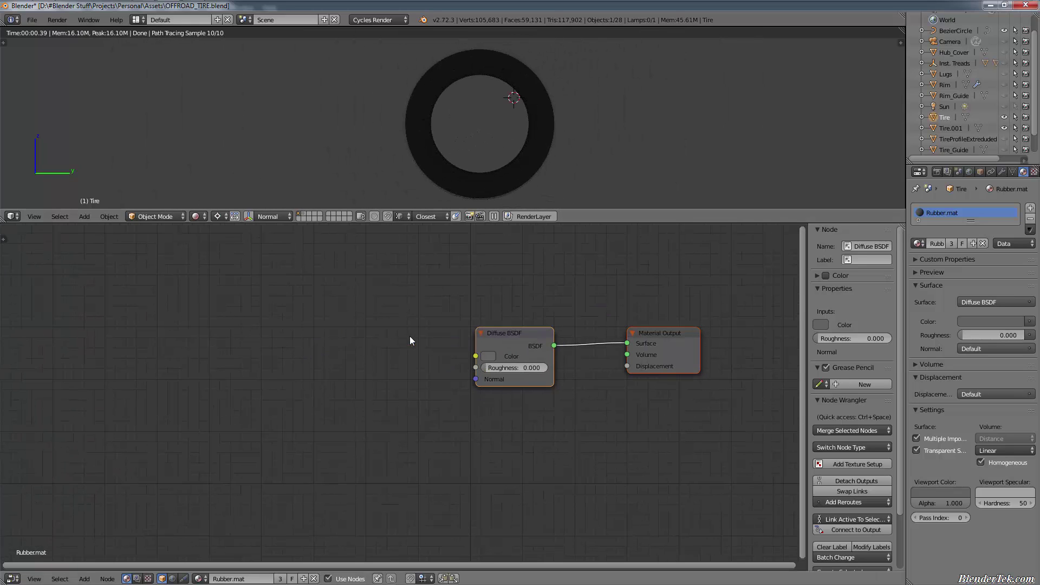
left_click(506, 337)
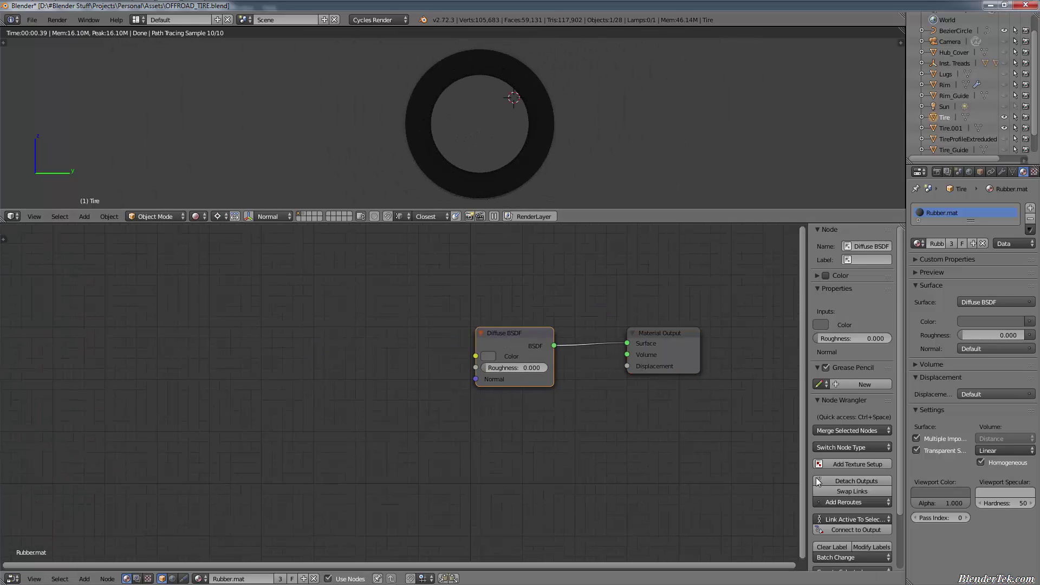
left_click(856, 463)
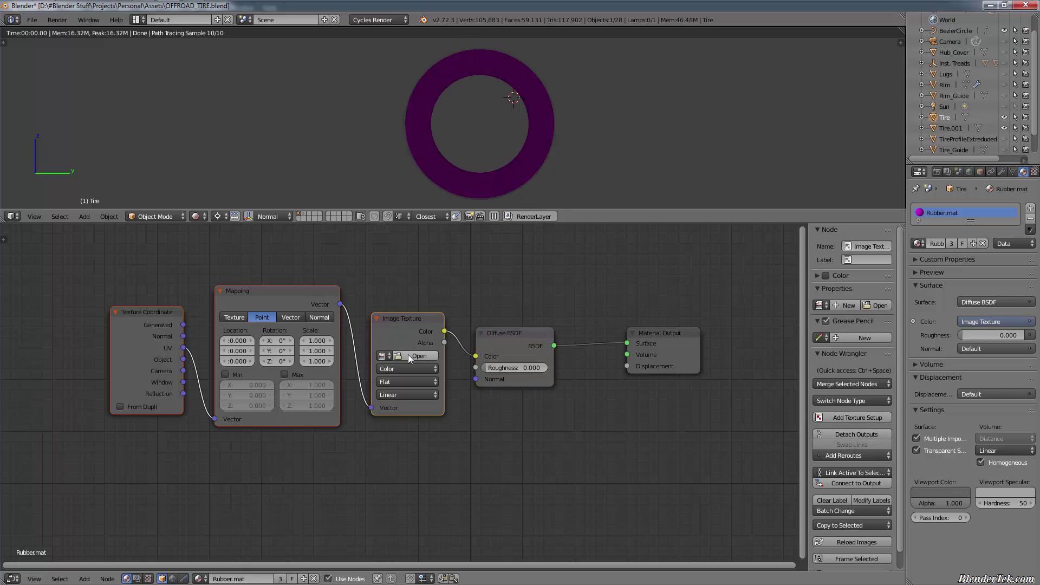
left_click(384, 356)
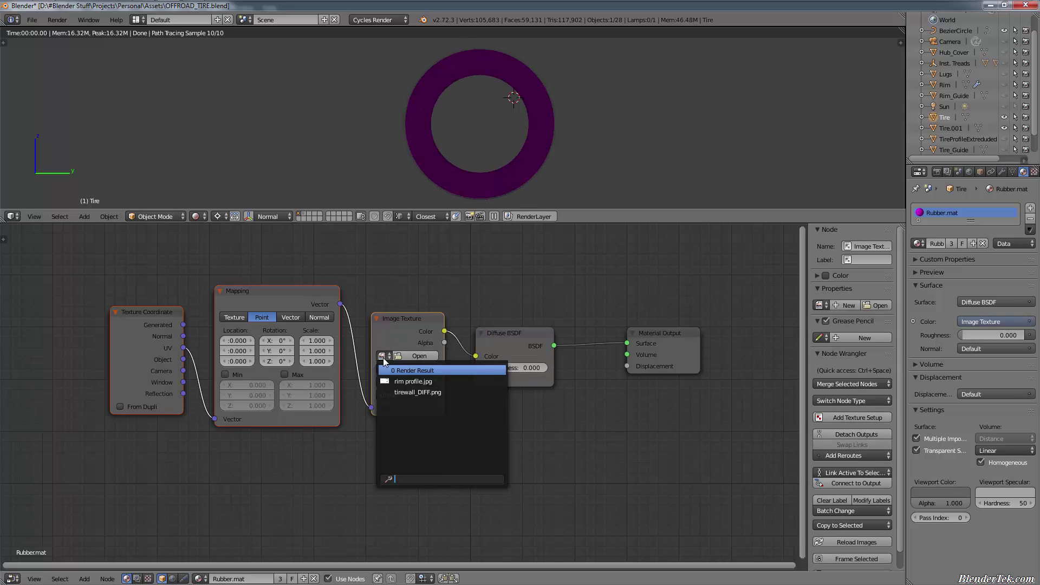
left_click(420, 392)
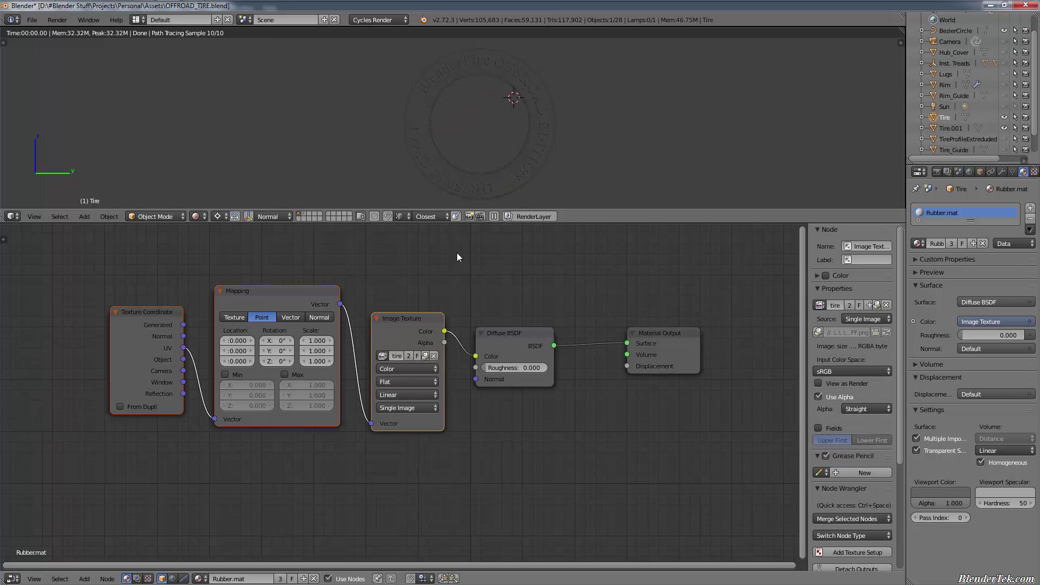
Step: Inspect the rendered sidewall lettering up close and unhide the Sun lamp to light the tire
scroll(553, 86, "up", 5)
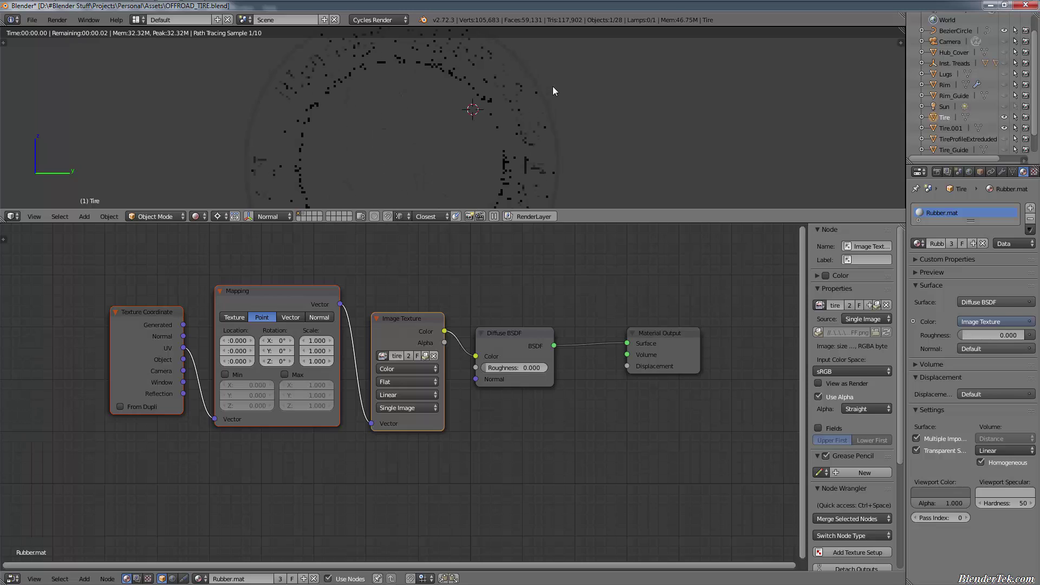
scroll(552, 86, "up", 5)
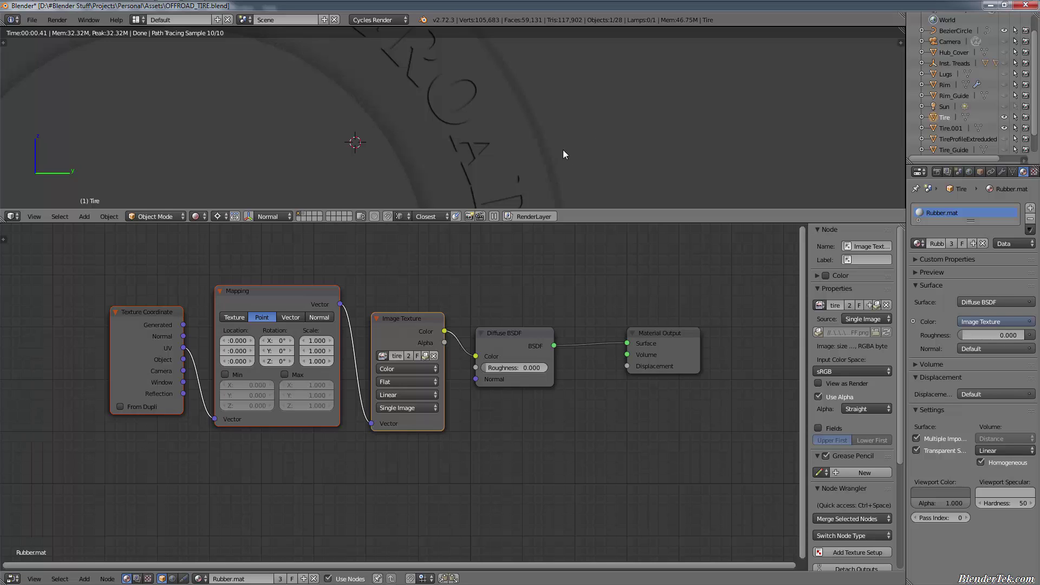
scroll(563, 150, "down", 6)
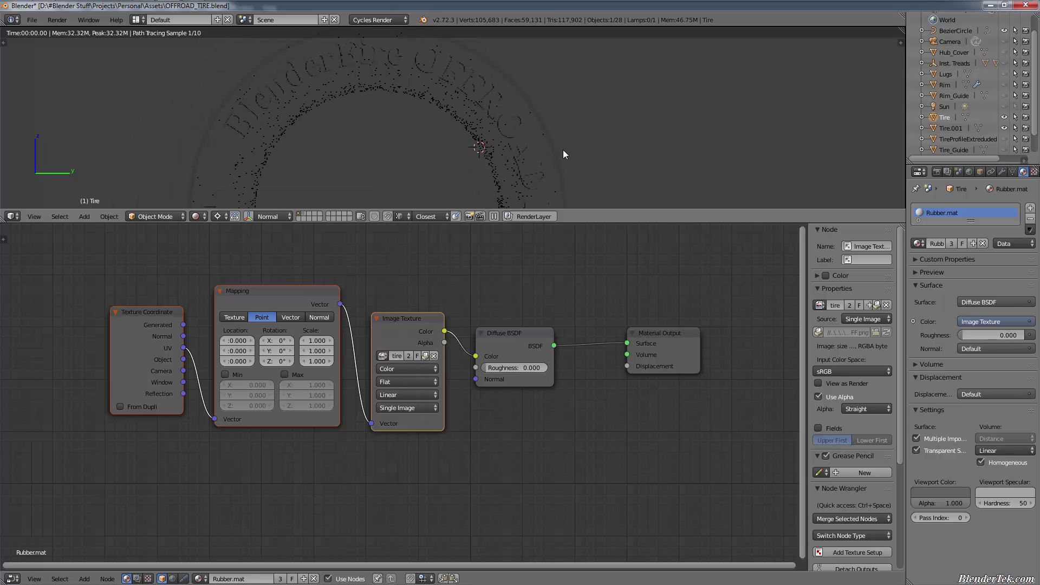
middle_click_drag(571, 100, 515, 148)
scroll(535, 79, "up", 3)
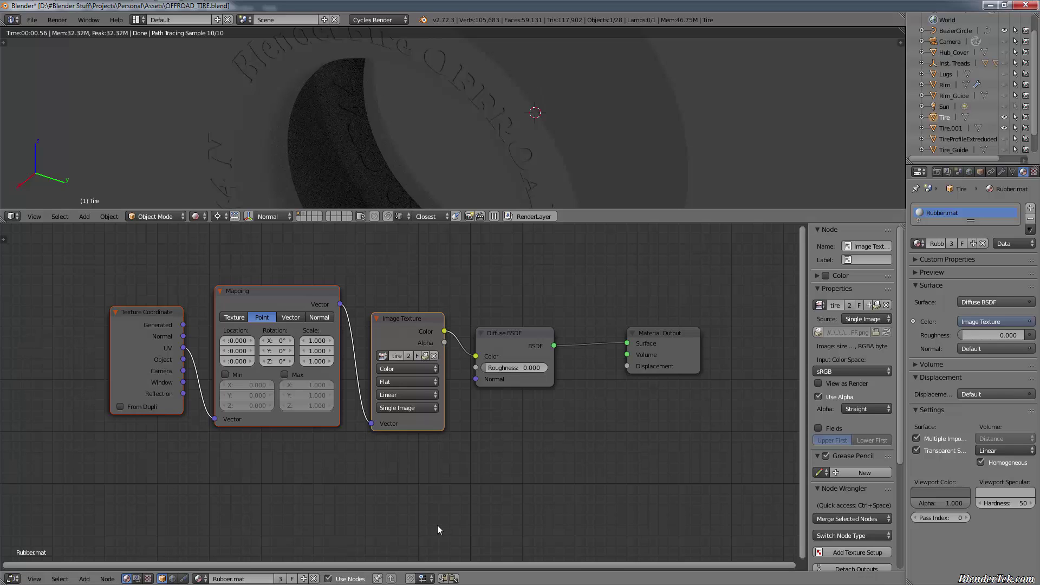
key("shift+a")
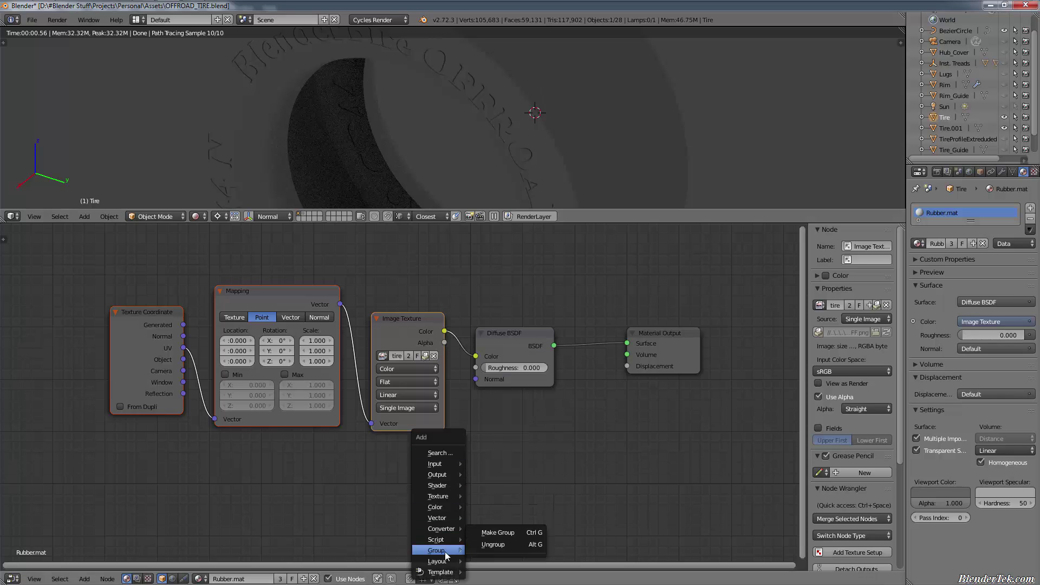
left_click(1004, 106)
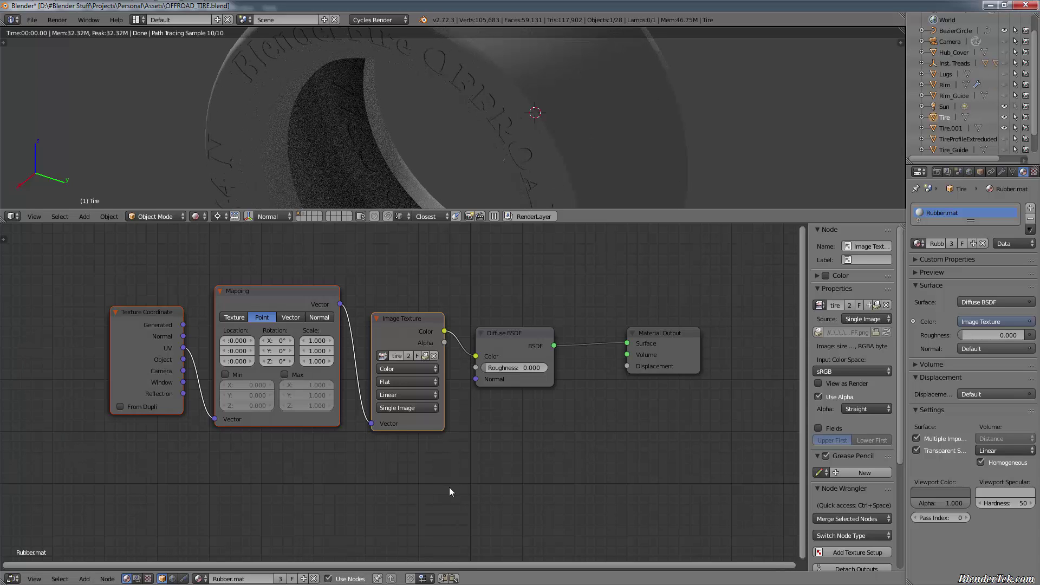
Step: Add a Bump node with the Image Texture's Color feeding Height and its Normal output feeding the Diffuse BSDF's Normal
key("shift+a")
mouse_move(441, 541)
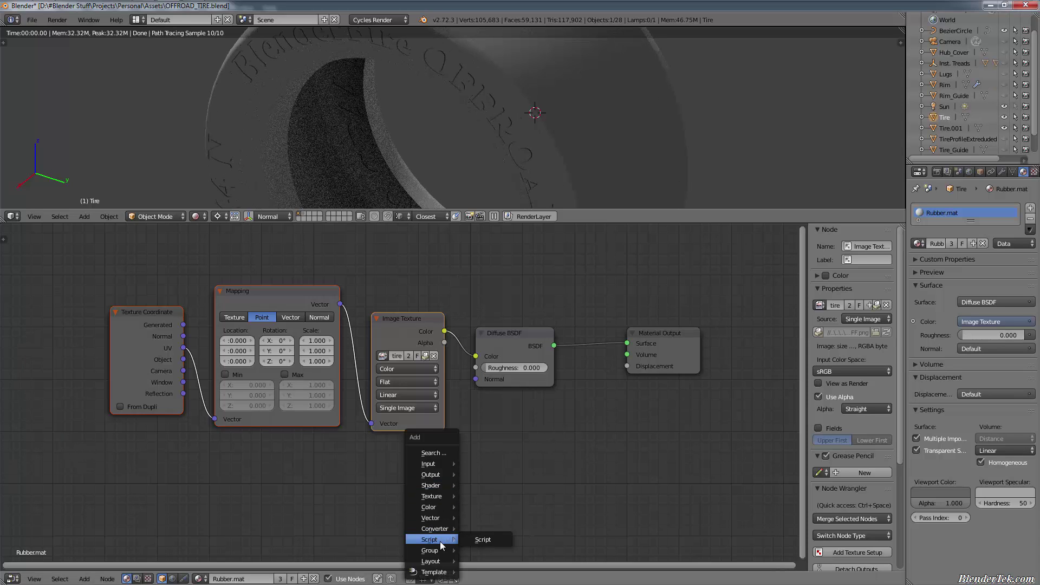
mouse_move(442, 509)
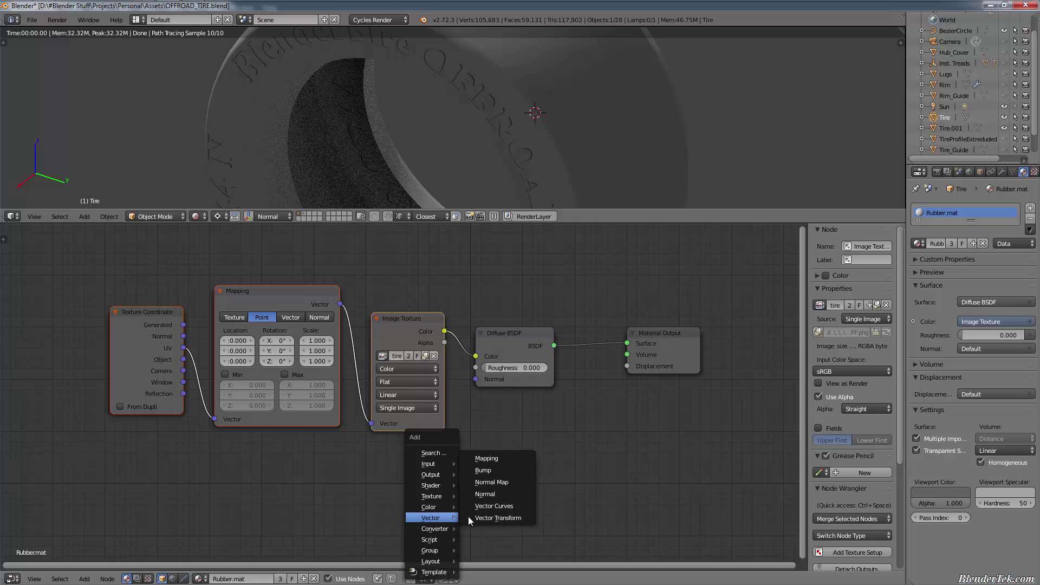
left_click(488, 470)
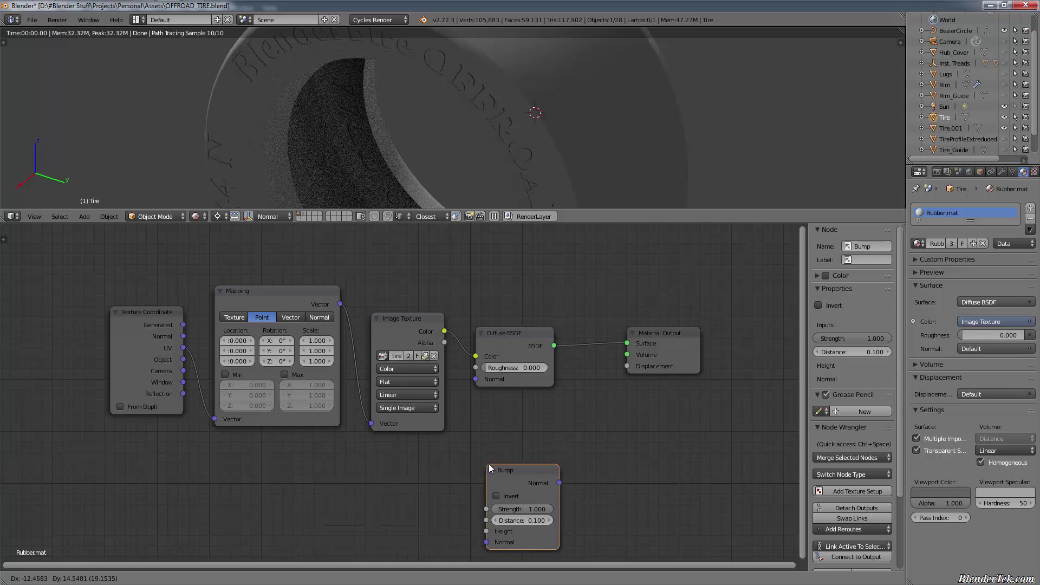
left_click(480, 454)
left_click_drag(444, 332, 471, 517)
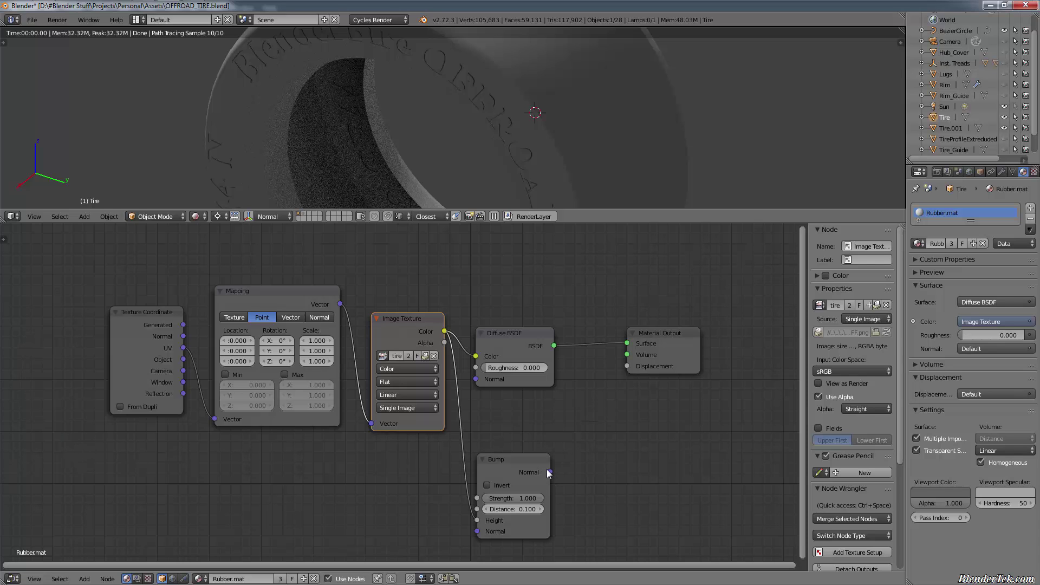
left_click_drag(549, 470, 470, 379)
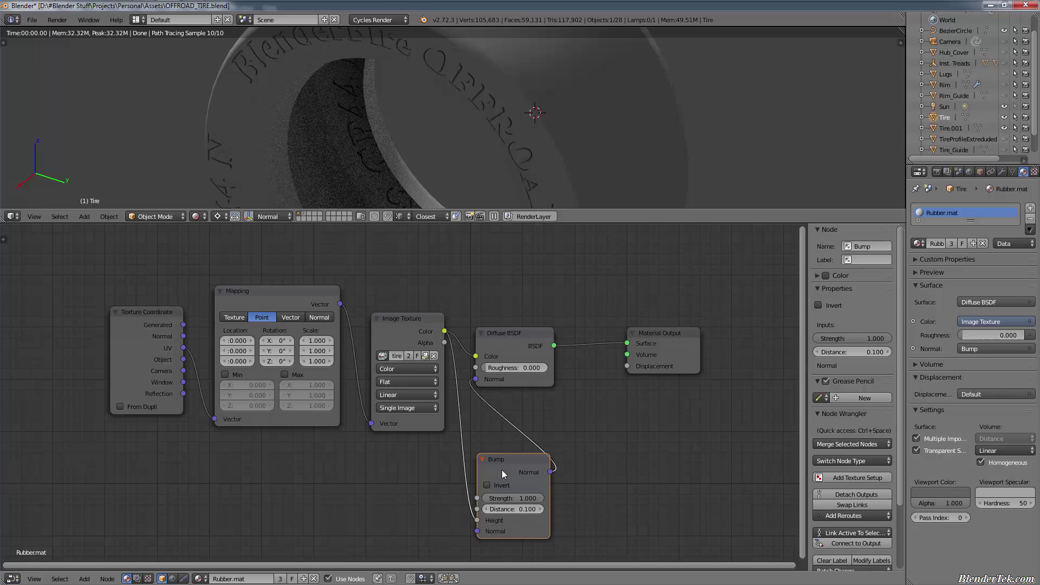
right_click_drag(437, 467, 391, 517, "ctrl")
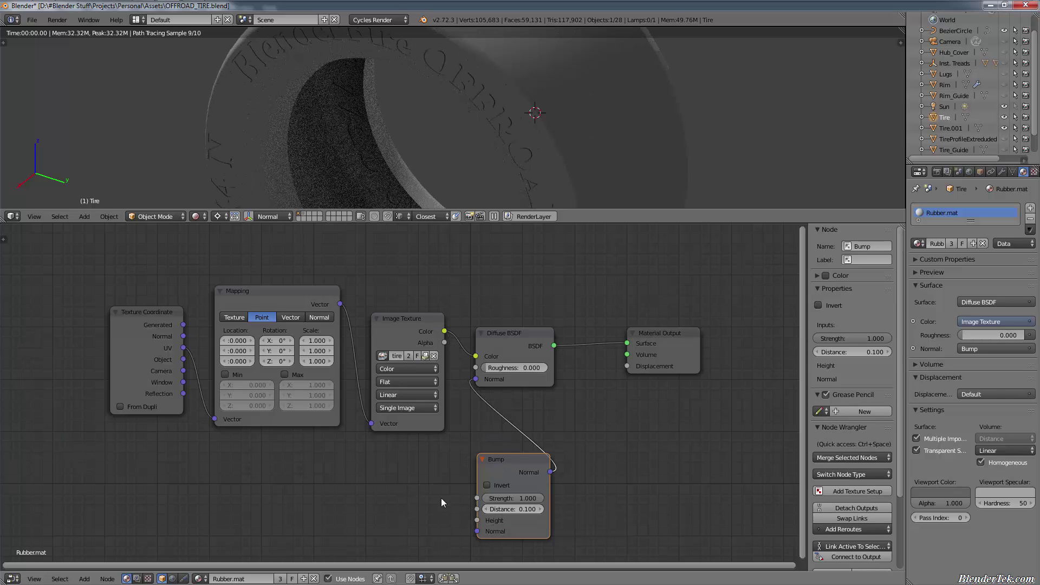
left_click_drag(477, 519, 444, 333)
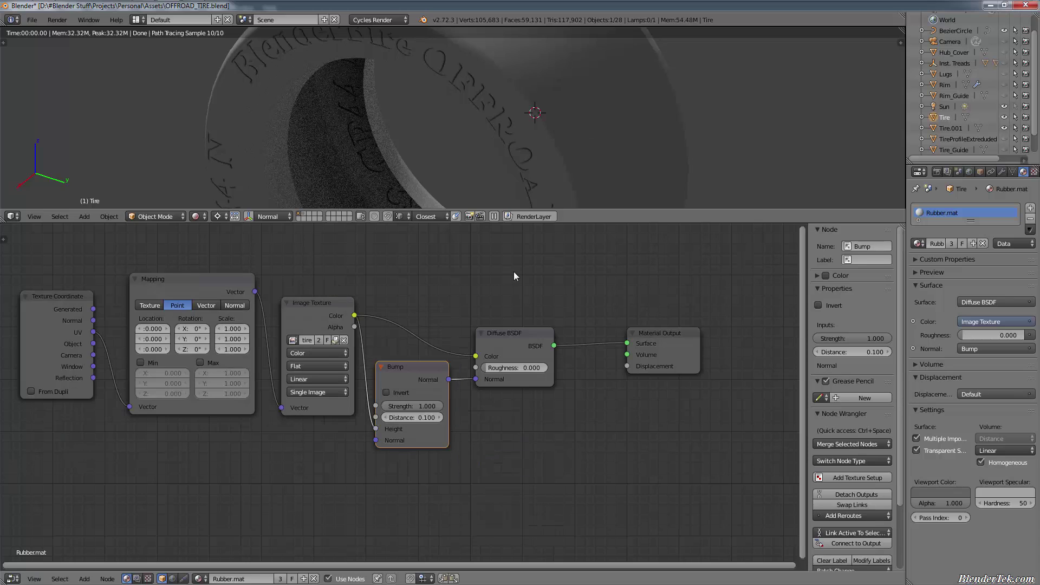
Step: Move the Material Output node farther from the Diffuse BSDF and add a Glossy BSDF node beneath the diffuse shader
scroll(515, 271, "down", 2)
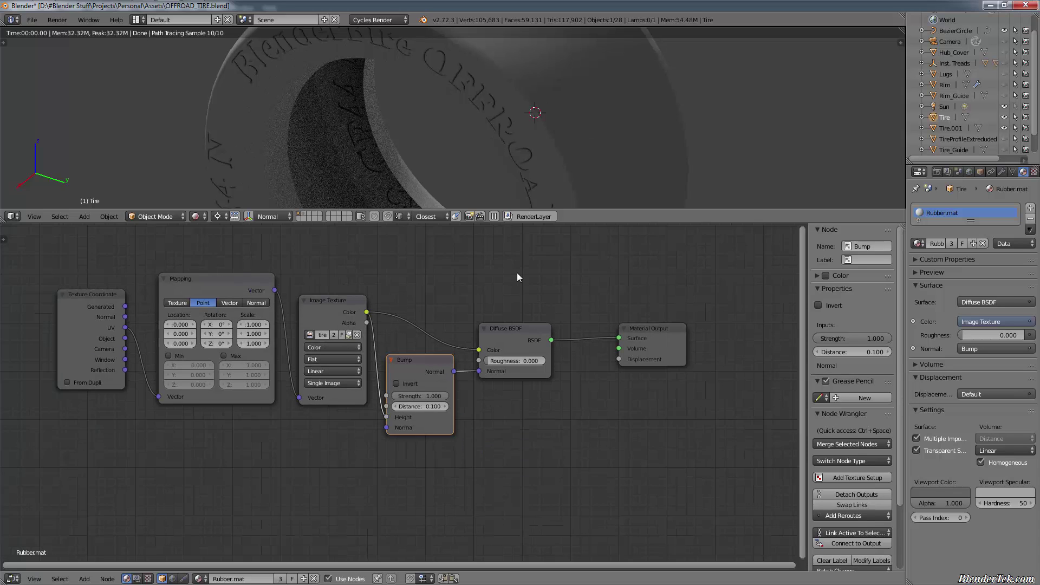
scroll(536, 134, "down", 4)
middle_click_drag(538, 132, 542, 93)
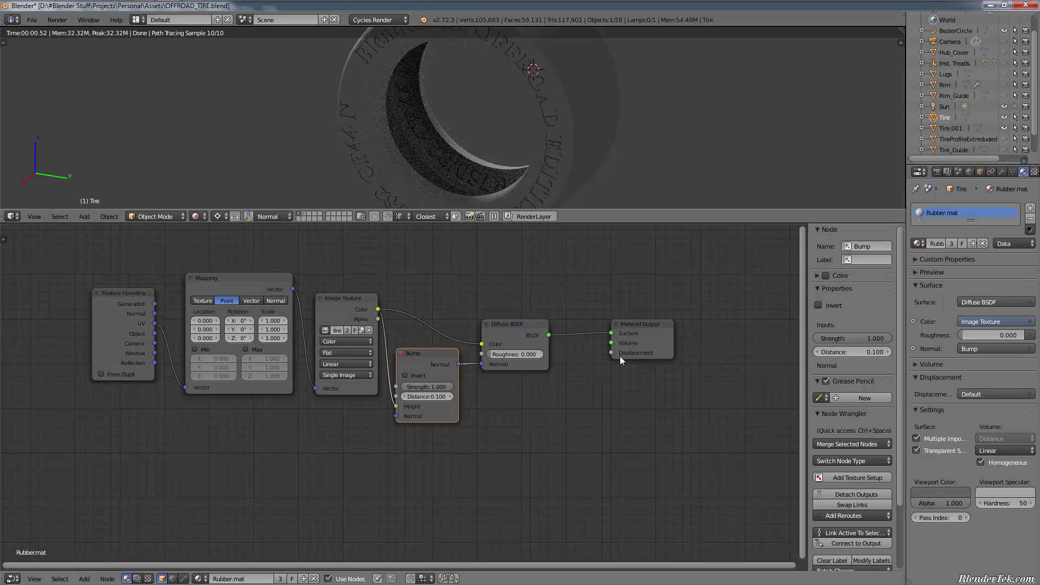
left_click_drag(647, 337, 696, 343)
key("shift+a")
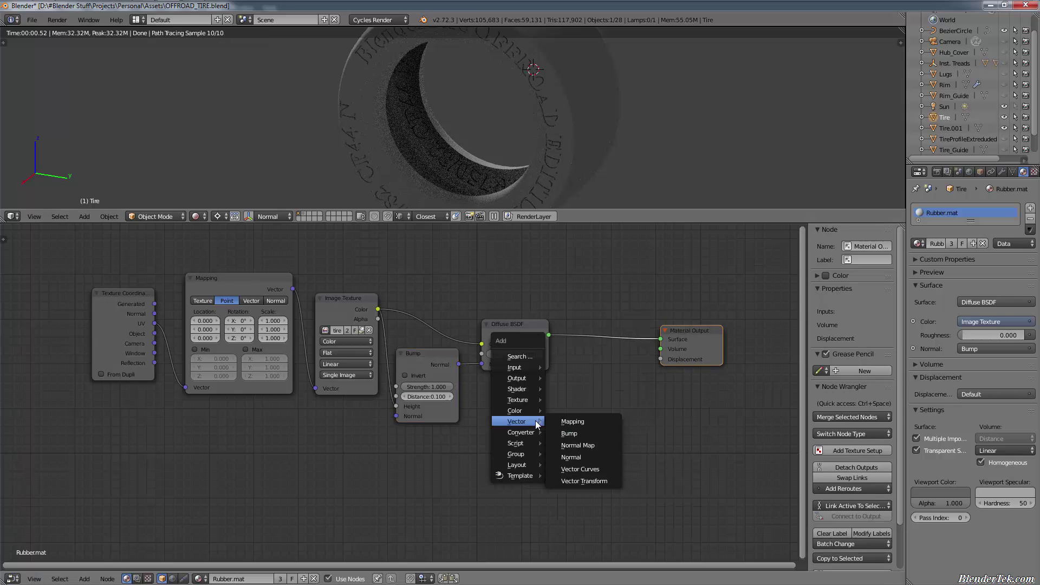
mouse_move(534, 382)
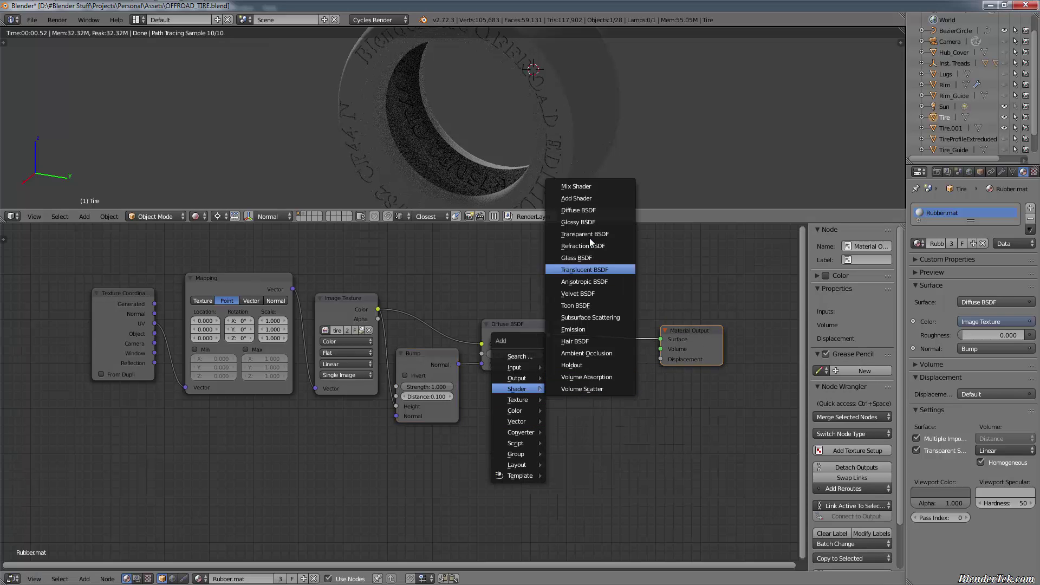
left_click(578, 222)
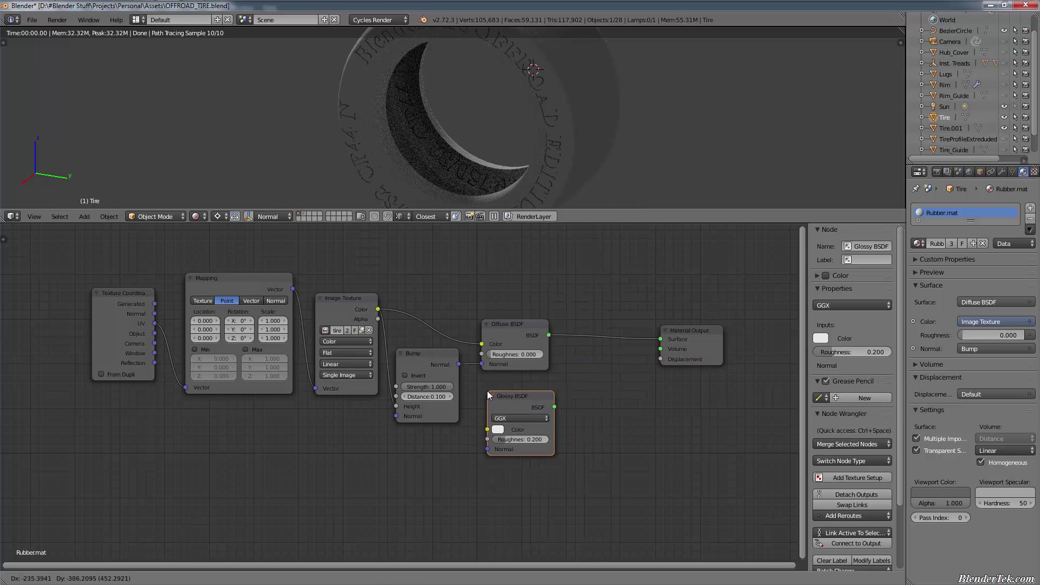
left_click(484, 389)
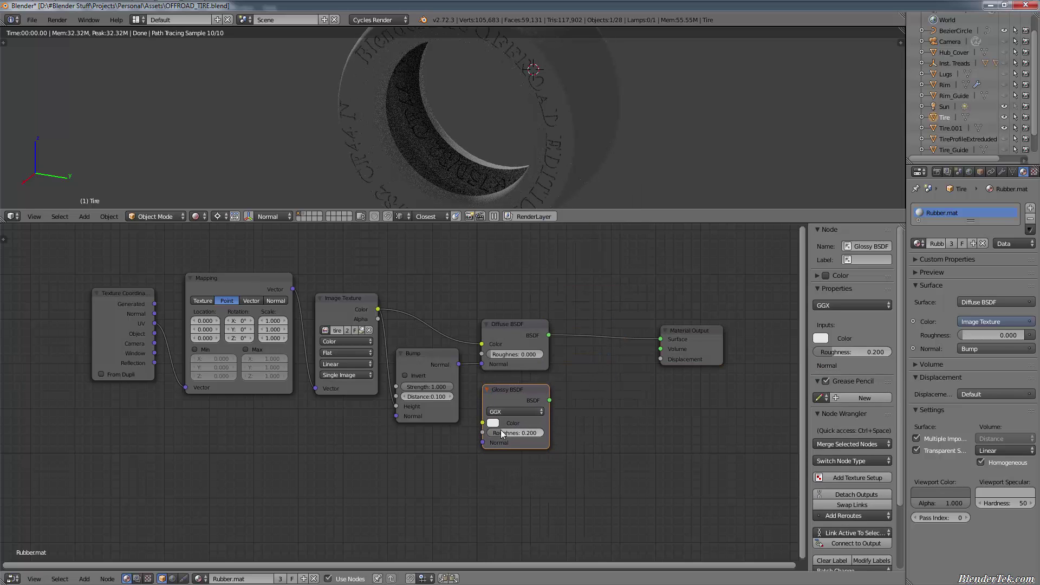
Step: Merge the Diffuse and Glossy BSDF nodes with a Mix Shader and set its Fac to 0.173
left_click(505, 343, "shift")
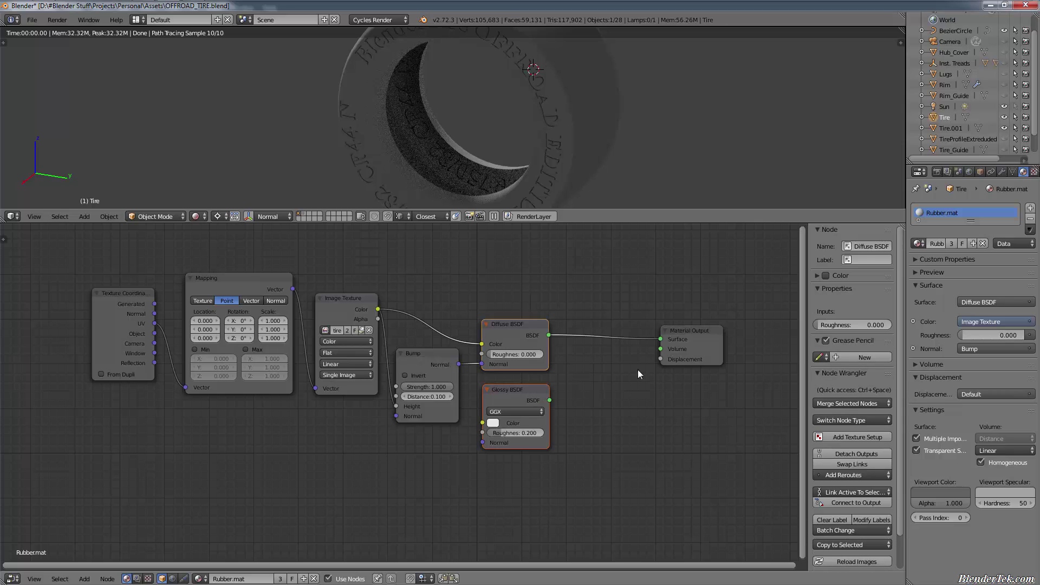
left_click(859, 403)
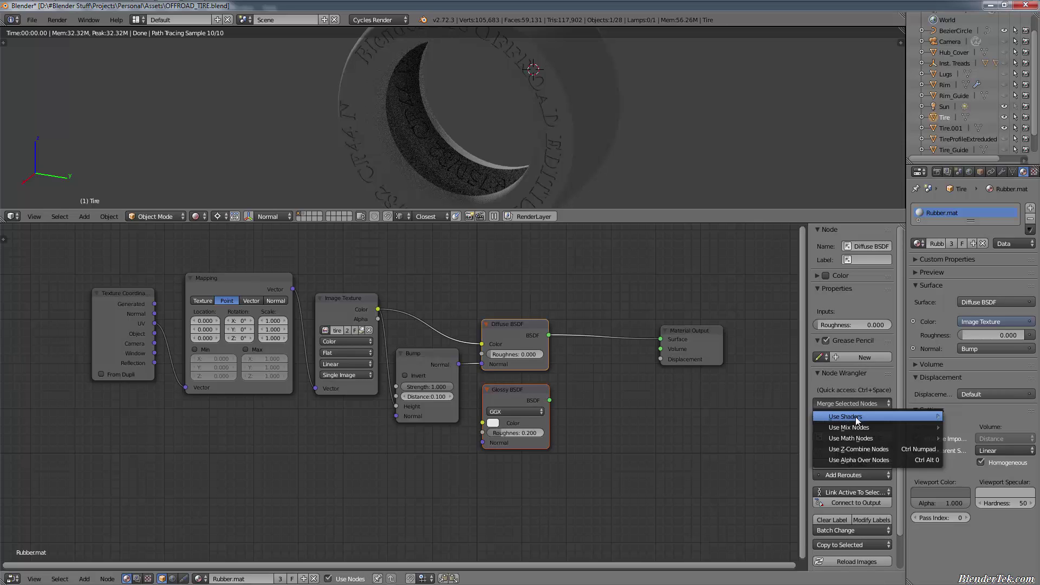
mouse_move(857, 419)
left_click(767, 416)
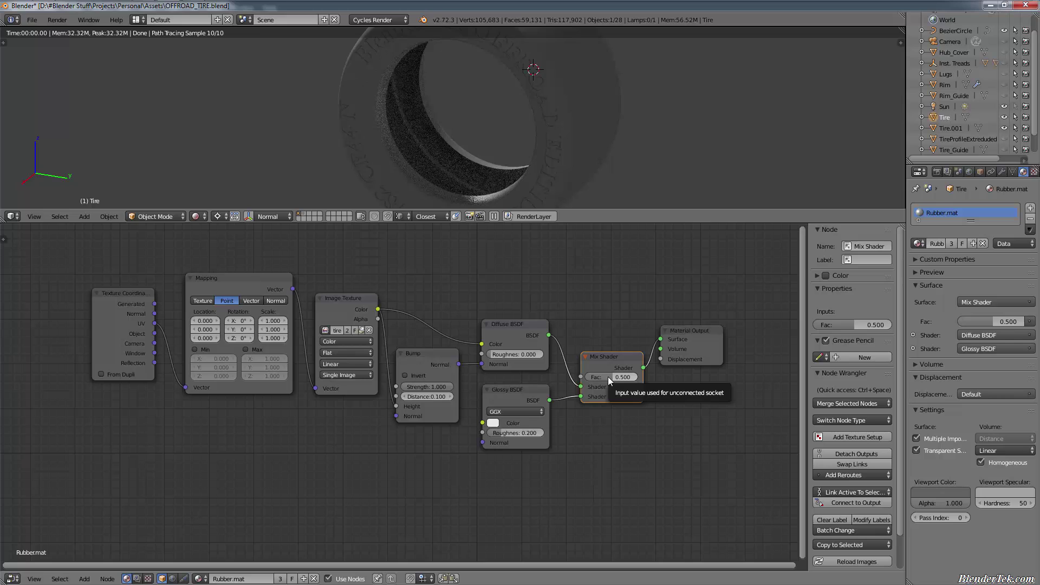
mouse_move(608, 375)
left_mouse_down()
mouse_move(591, 382)
mouse_move(655, 391)
mouse_move(593, 385)
left_mouse_up()
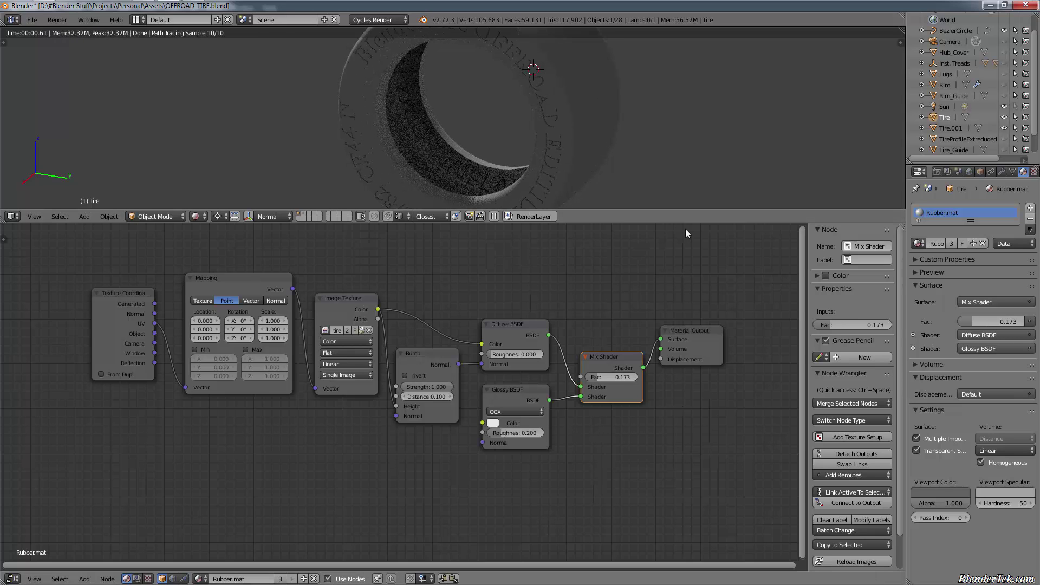
Step: Assign the existing Rubber.mat to Tire.001, and rename that shared material on the Tire object to Sidewall.mat
left_click(948, 128)
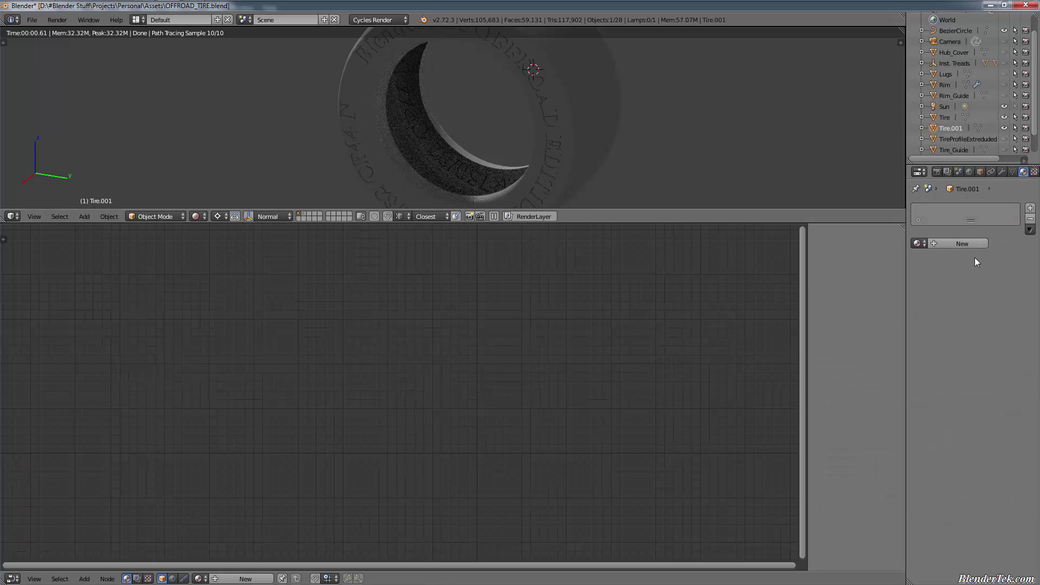
left_click(917, 243)
left_click(910, 260)
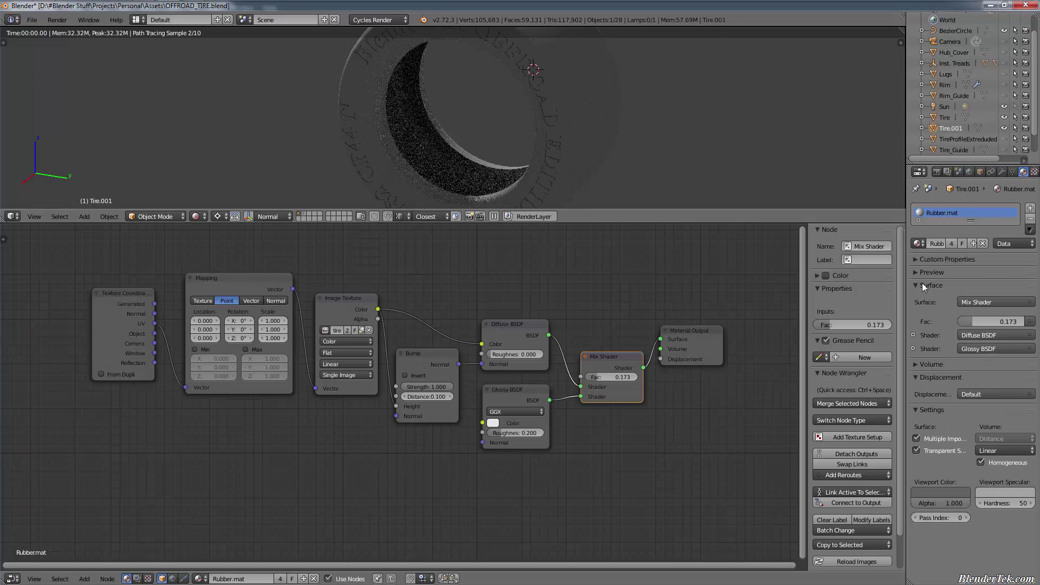
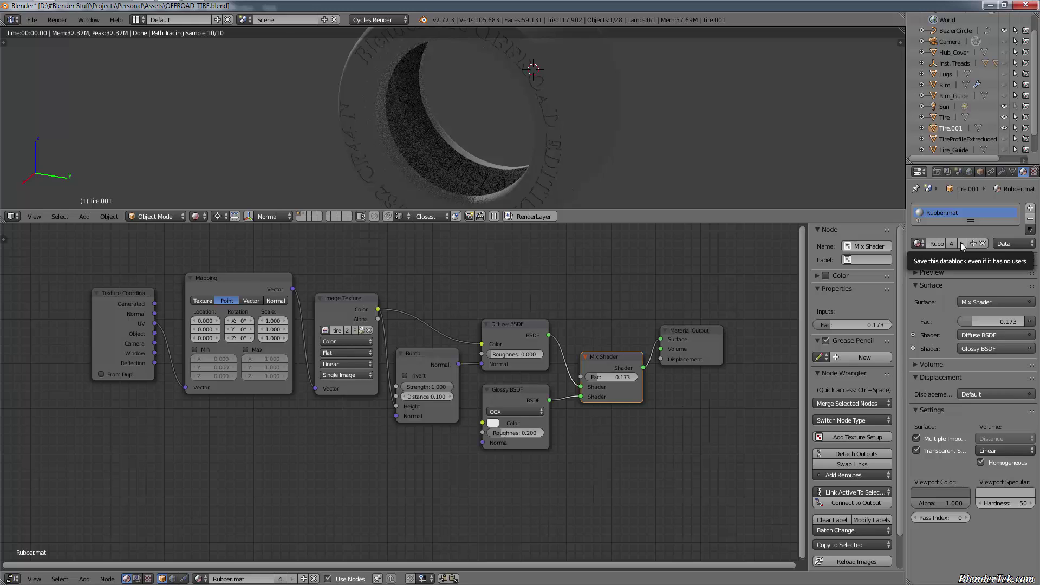
left_click(940, 118)
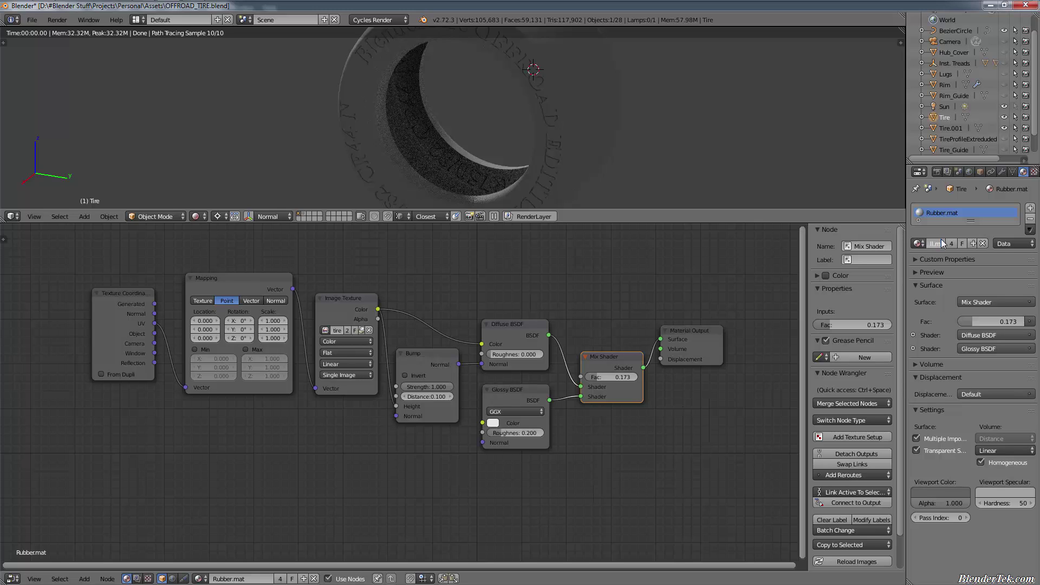
key("Return")
Step: Make the material on Tire.001 a single-user copy, rename the copy Rubber.mat, and check the list of available materials
left_click(953, 128)
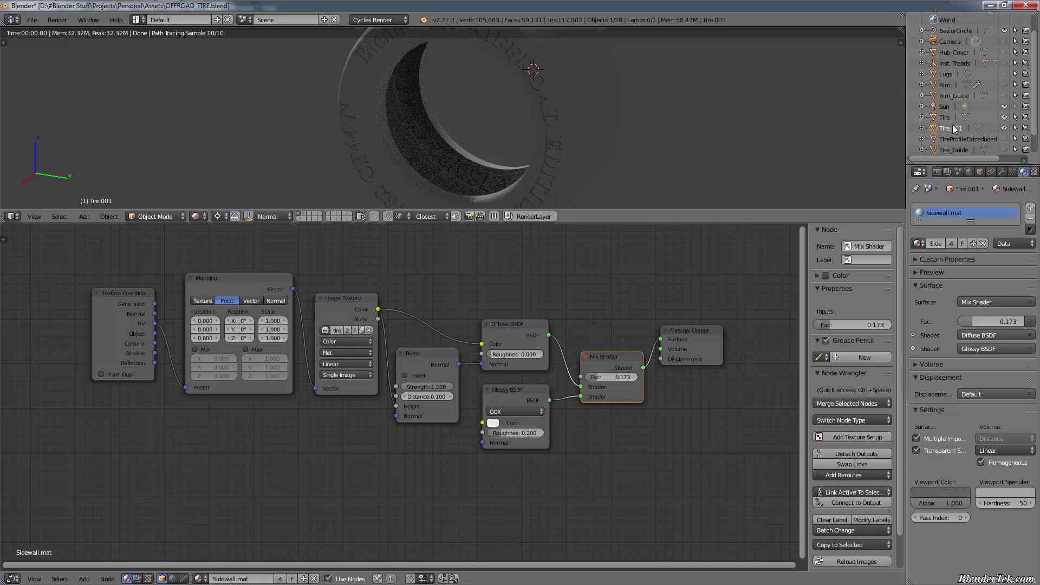
left_click(952, 242)
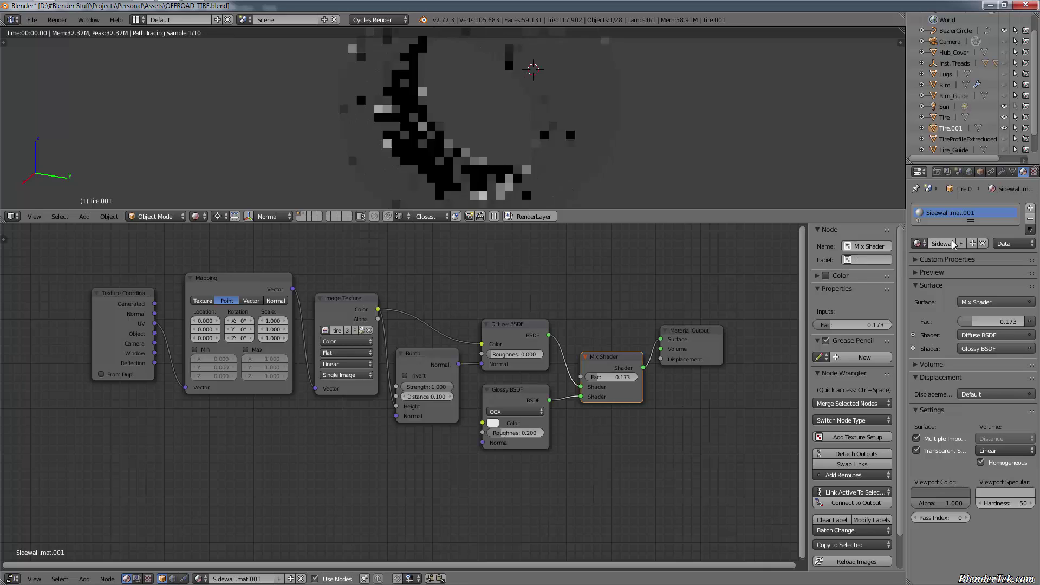
type("R")
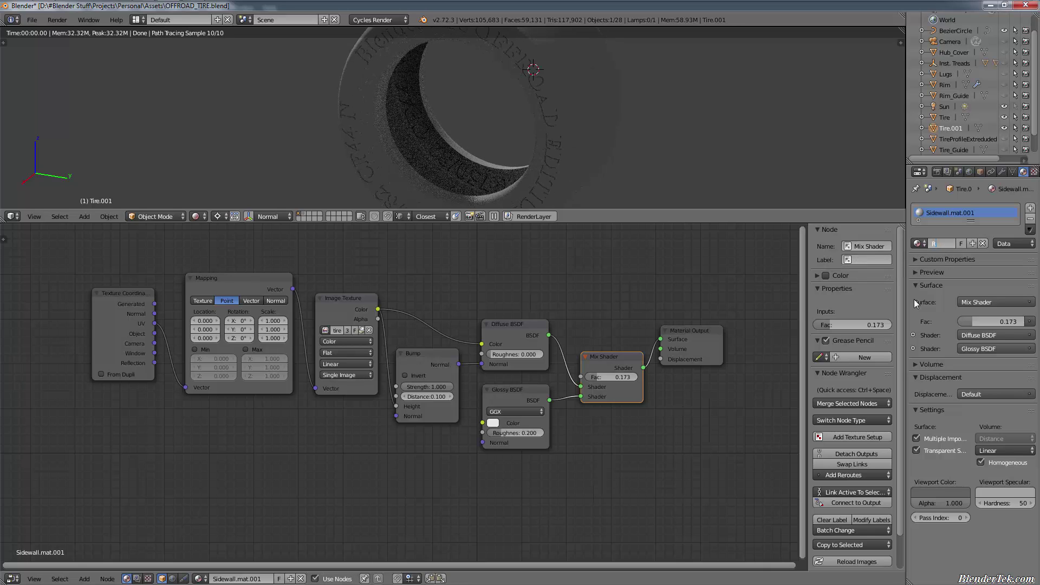
type("ubber.mat")
key("Return")
left_click(917, 243)
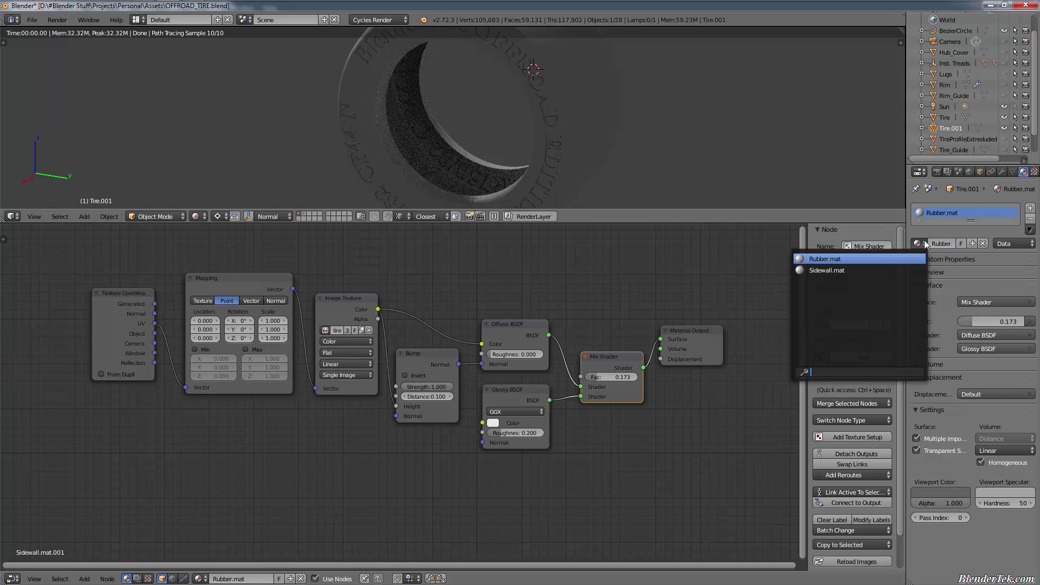
Step: Delete the Texture Coordinate, Mapping, Image Texture and Bump nodes from Rubber.mat, keeping the shader and output nodes
left_click(496, 347)
left_click(512, 403)
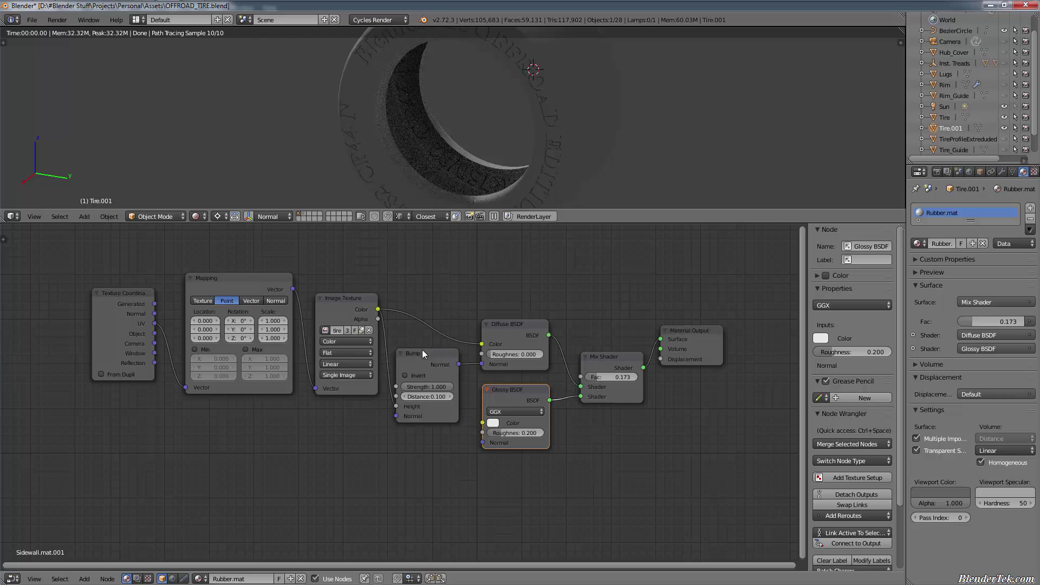
key("b")
left_click(450, 256)
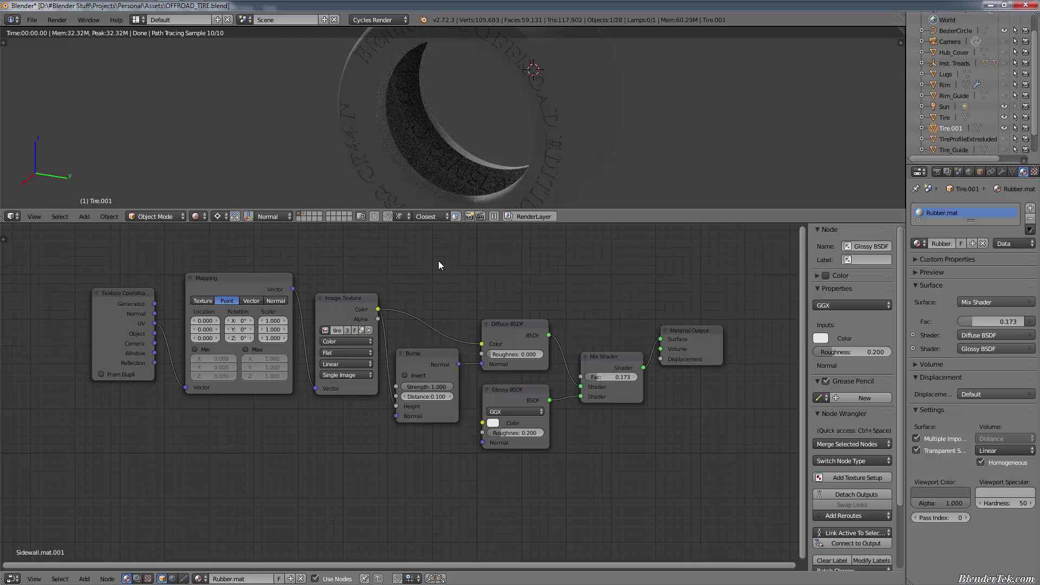
left_click_drag(439, 264, 153, 457)
key("x")
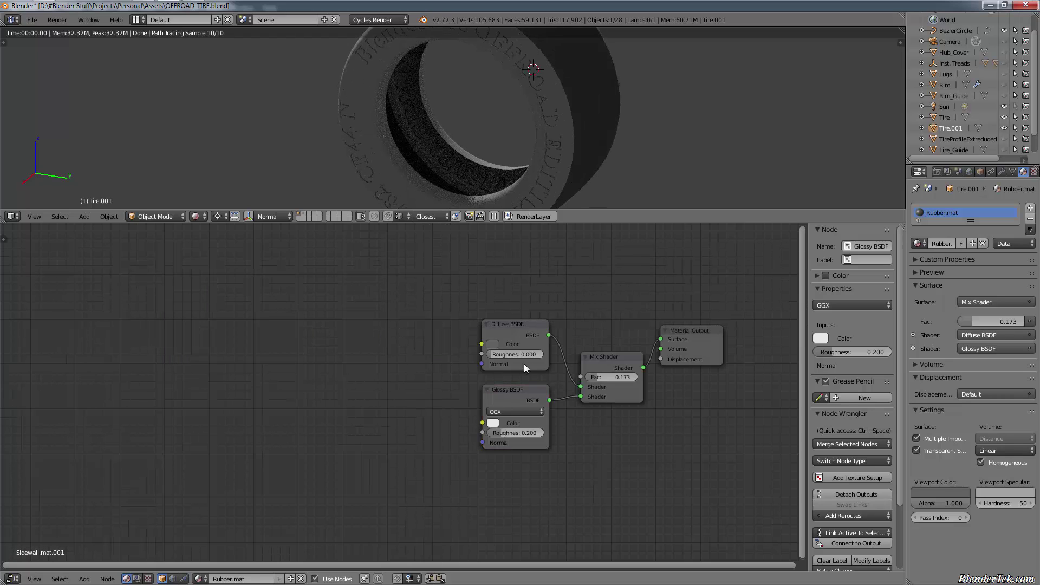
Step: Copy the hex code of the Diffuse BSDF color in Rubber.mat and switch to Photoshop
middle_click_drag(661, 132, 634, 169)
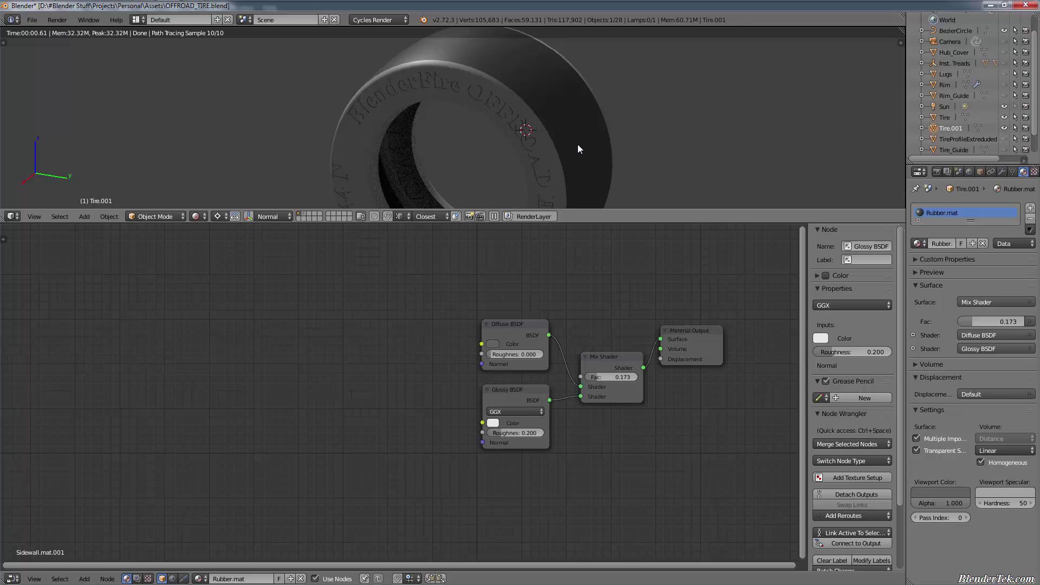
left_click(493, 344)
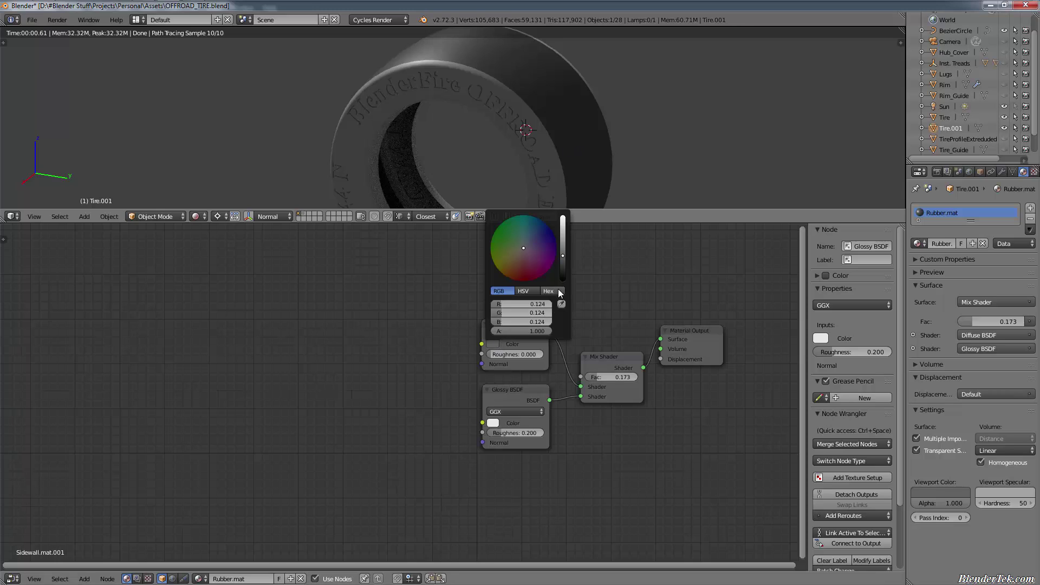
left_click(558, 291)
left_click(539, 303)
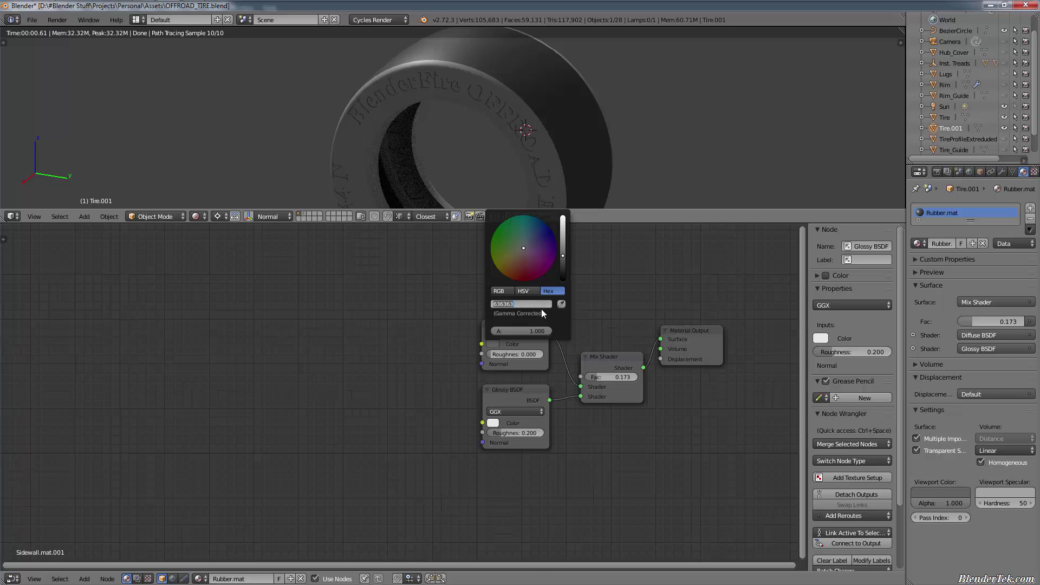
mouse_move(103, 2)
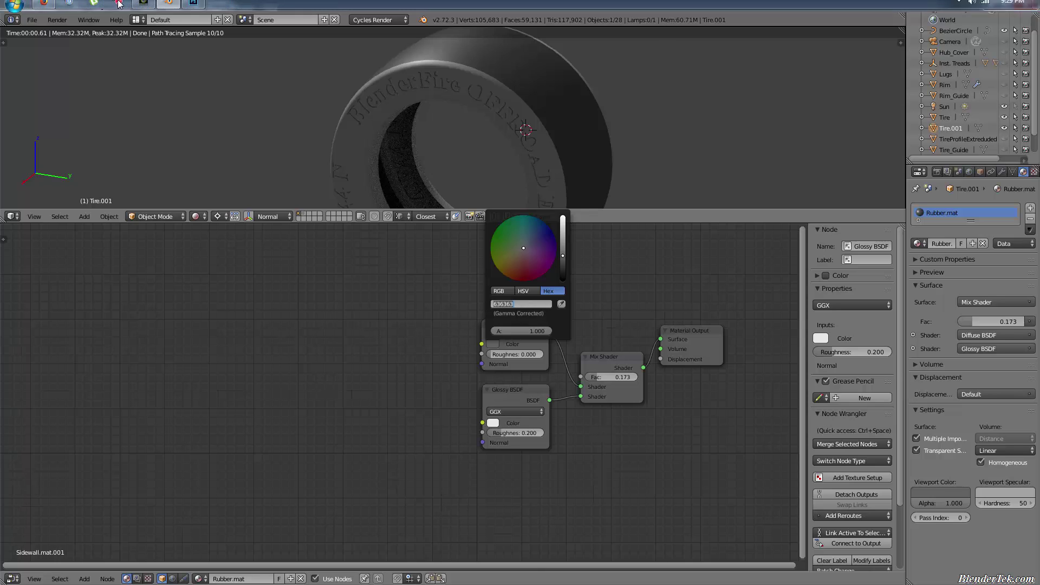
left_click(193, 6)
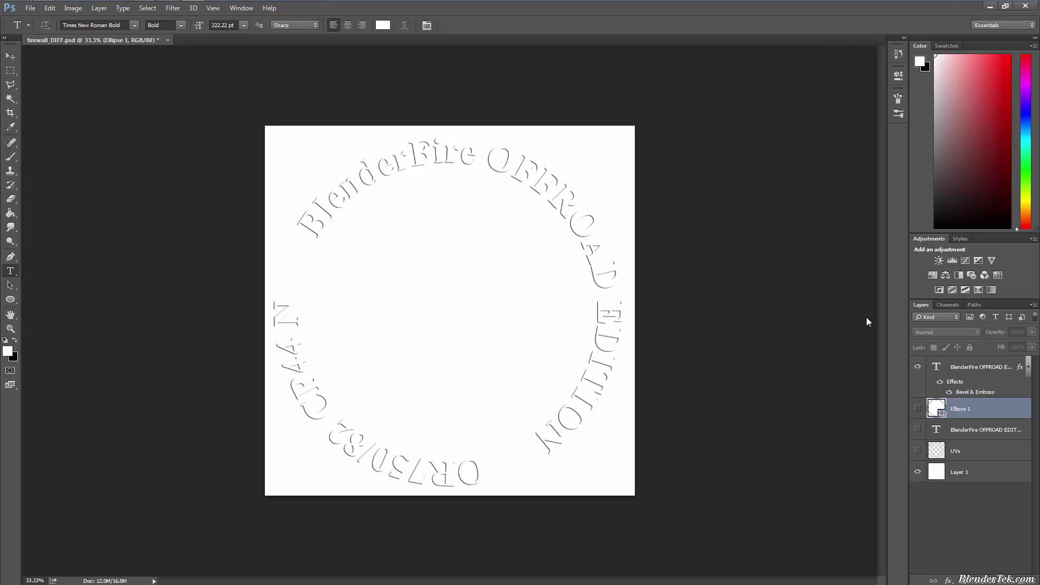
Step: Duplicate Layer 1 and fill the copy with the foreground color #636363 using the Paint Bucket
left_click(965, 473)
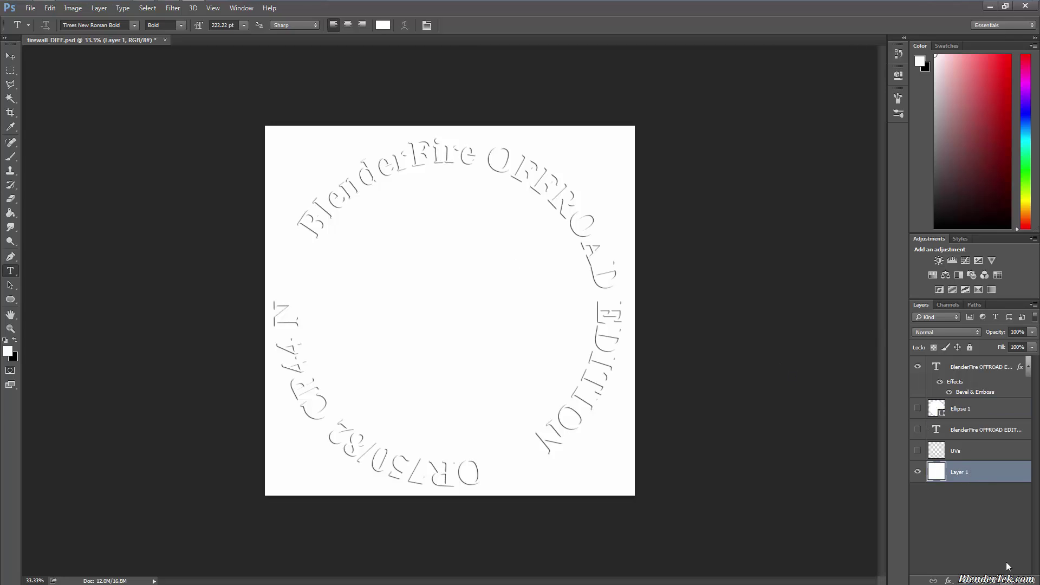
left_click_drag(987, 473, 1008, 579)
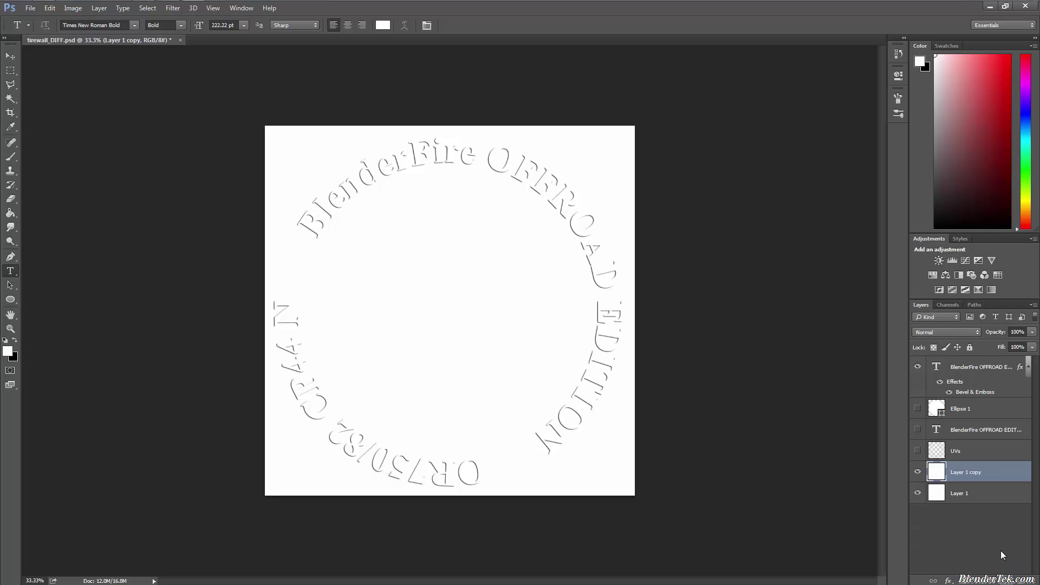
left_click(16, 343)
left_click(8, 351)
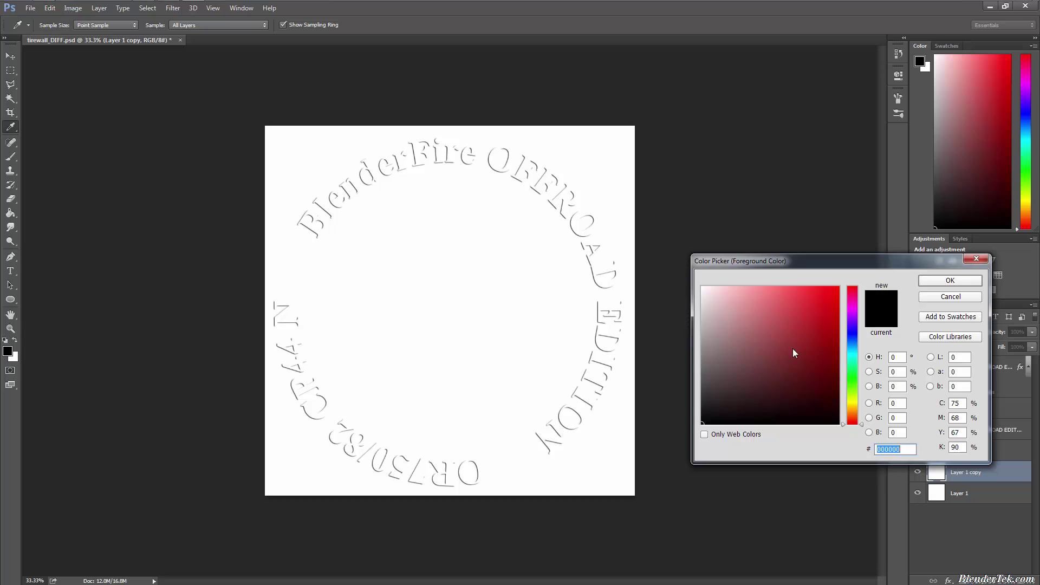
left_click(951, 281)
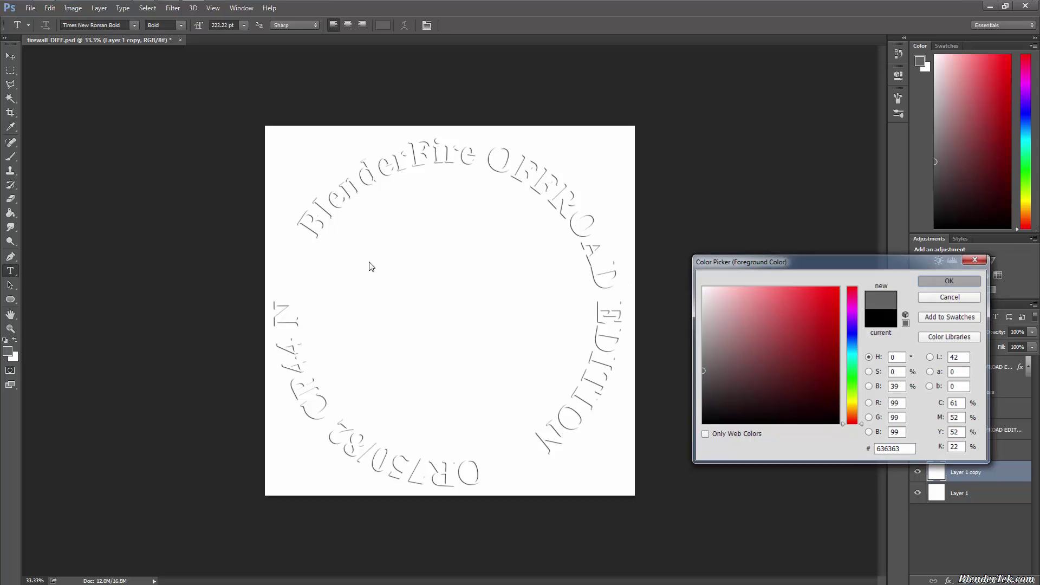
left_click(10, 213)
left_click(362, 141)
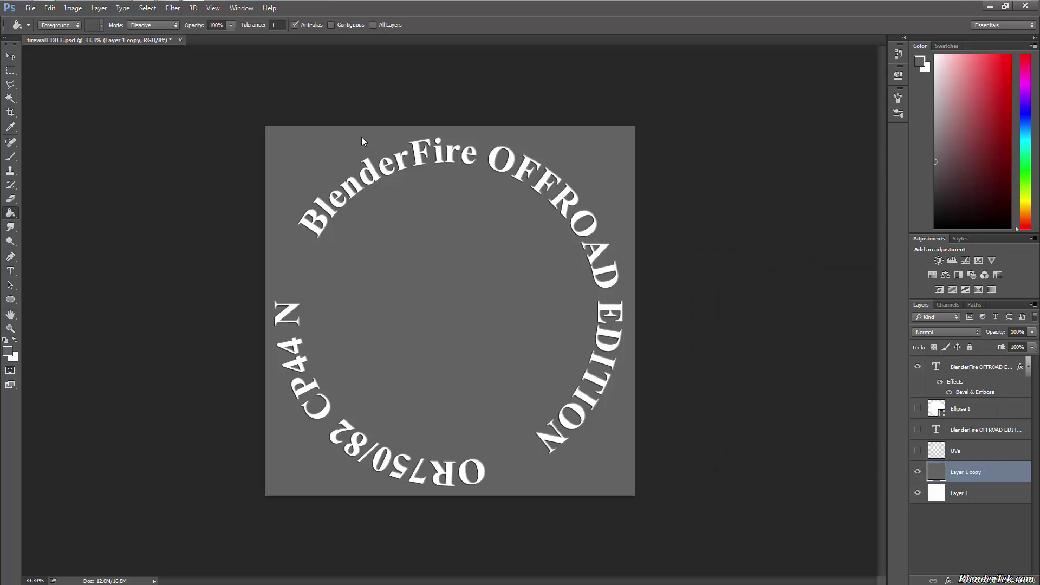
Step: Save tirewall_DIFF.psd and export it as PNG over the existing tirewall_DIFF.png with default PNG options
left_click(31, 8)
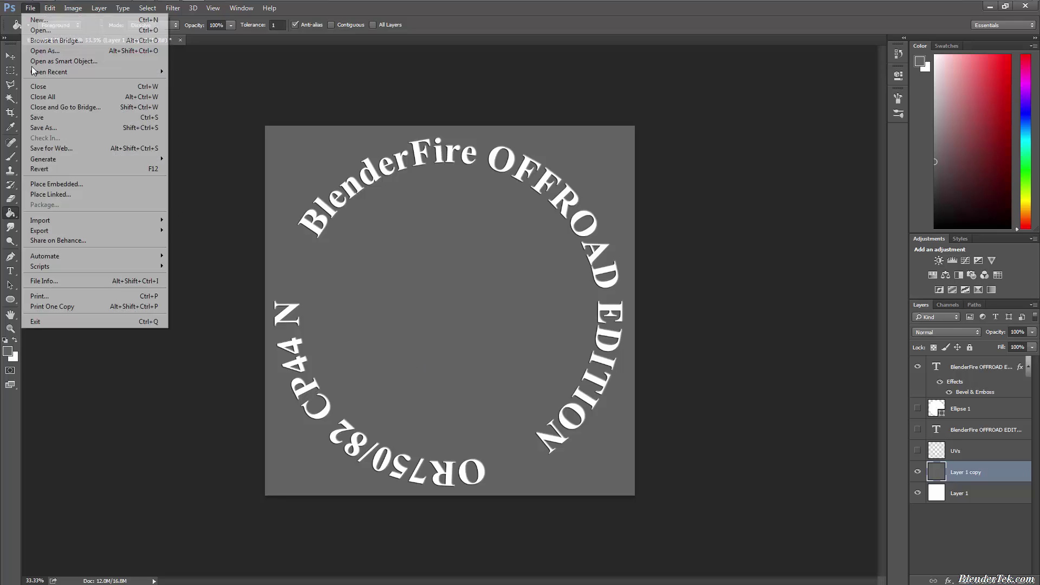
left_click(73, 117)
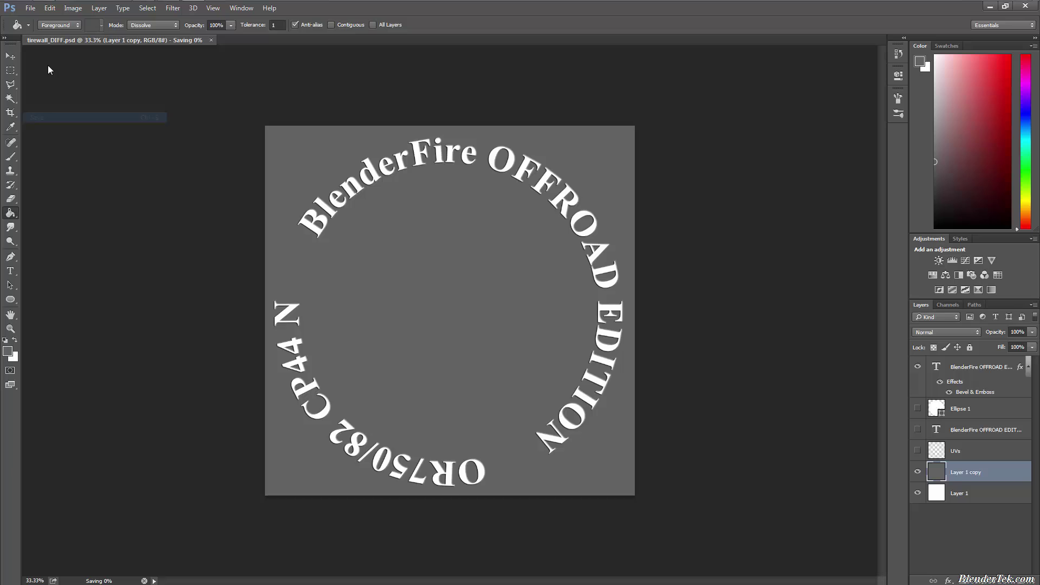
left_click(30, 8)
left_click(44, 128)
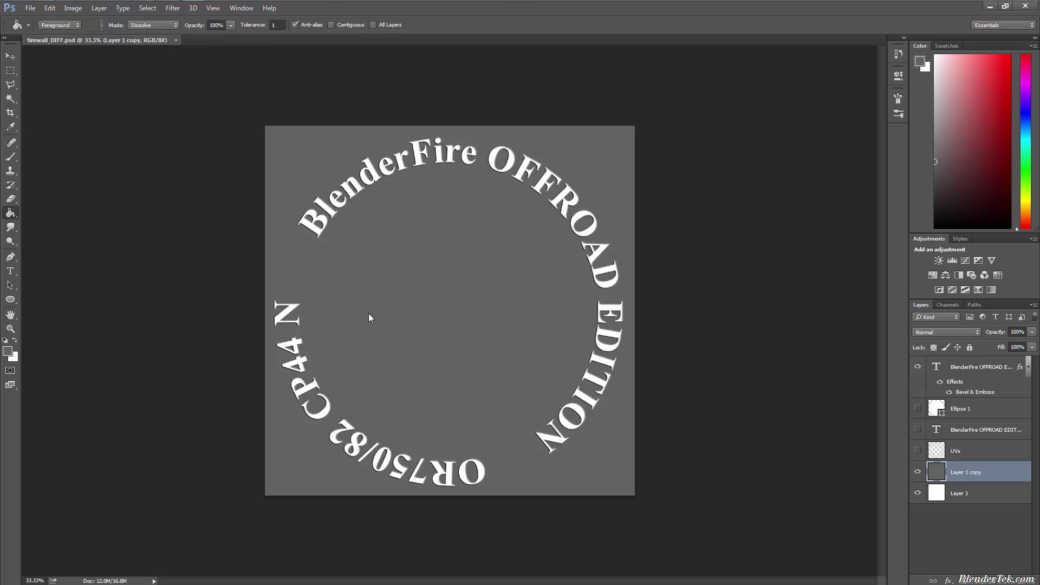
left_click(235, 252)
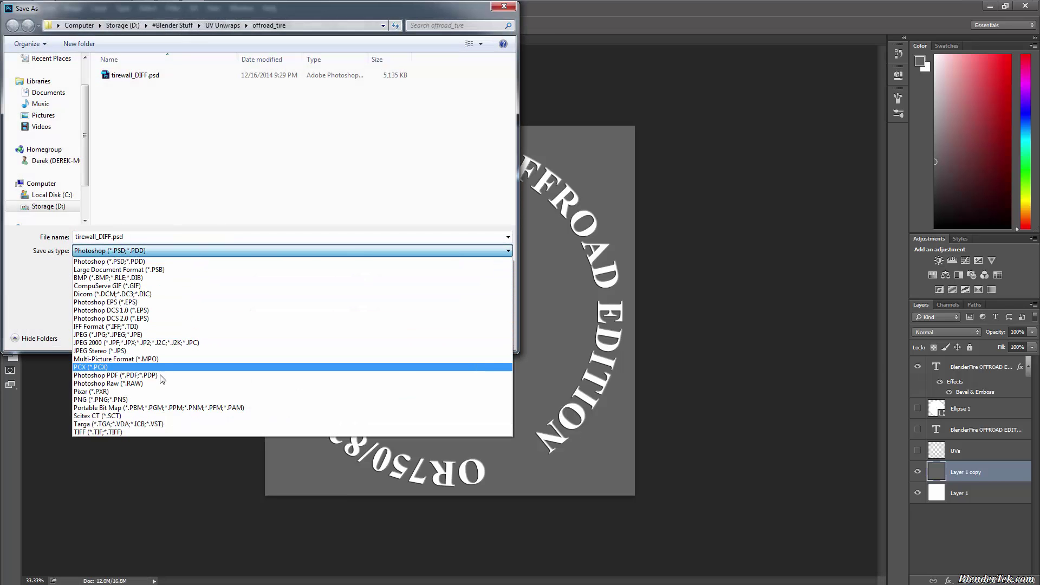
left_click(147, 391)
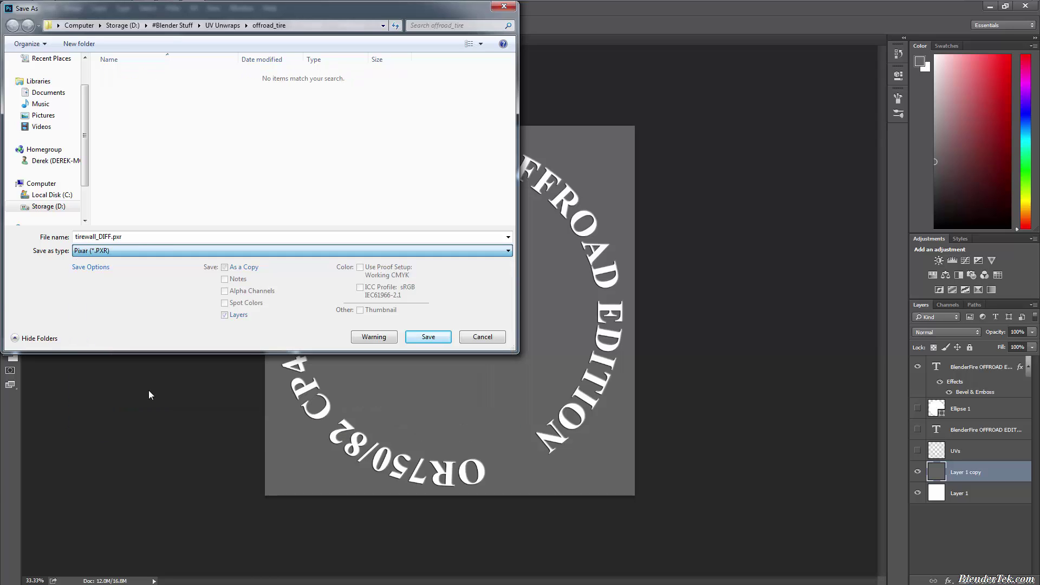
left_click(137, 253)
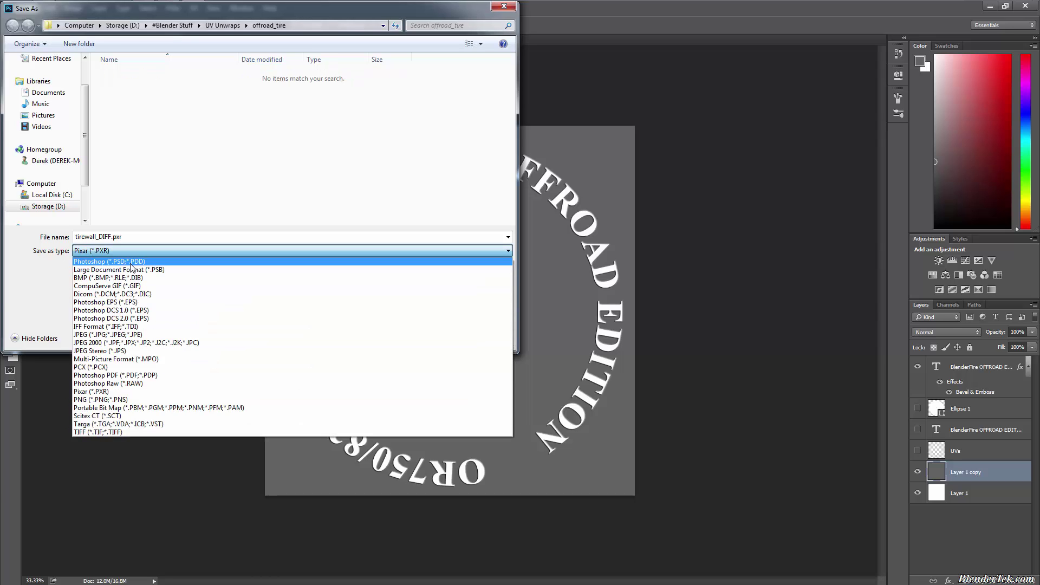
left_click(118, 399)
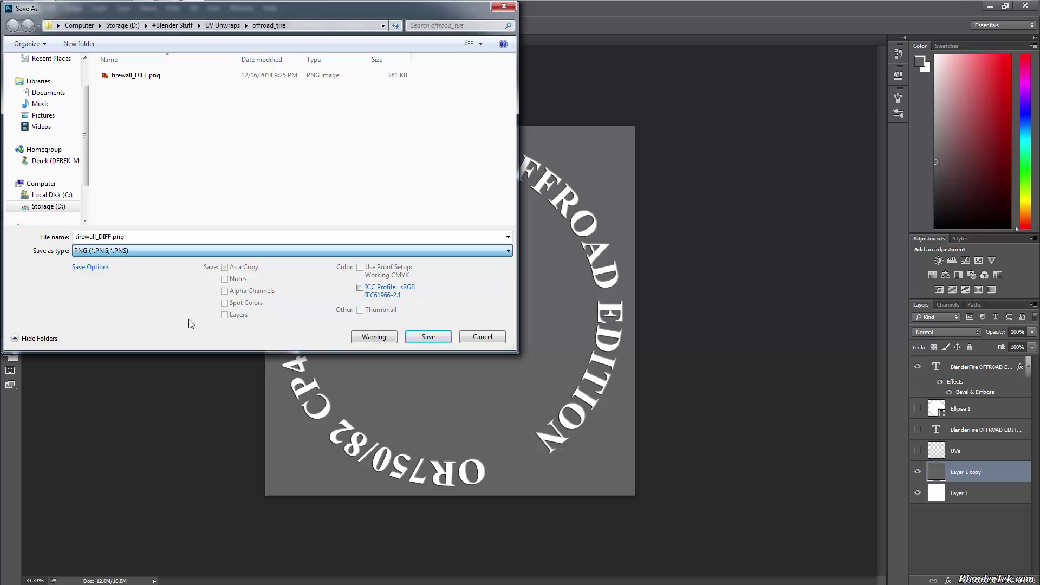
double_click(158, 85)
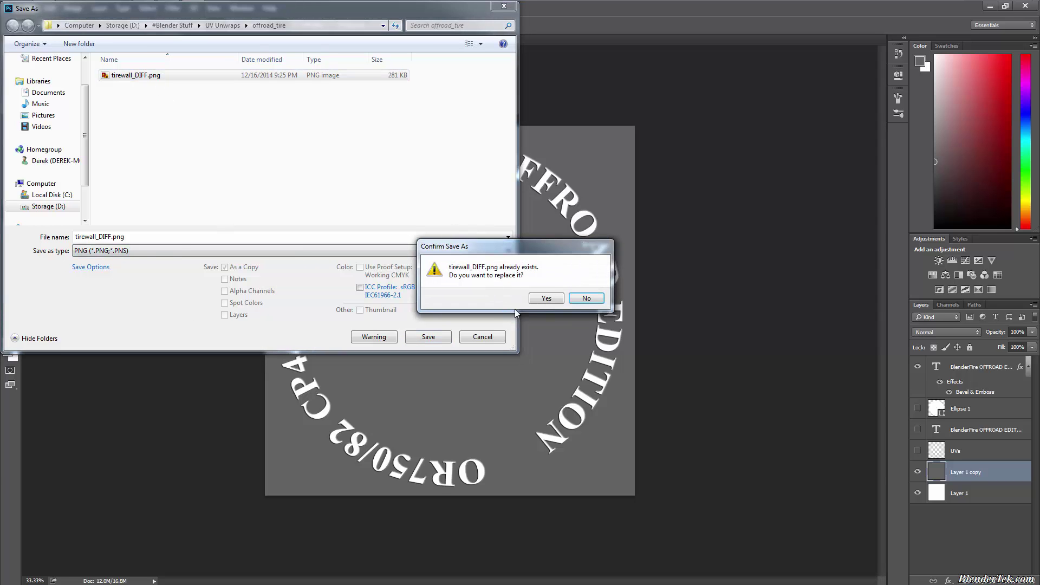
left_click(541, 299)
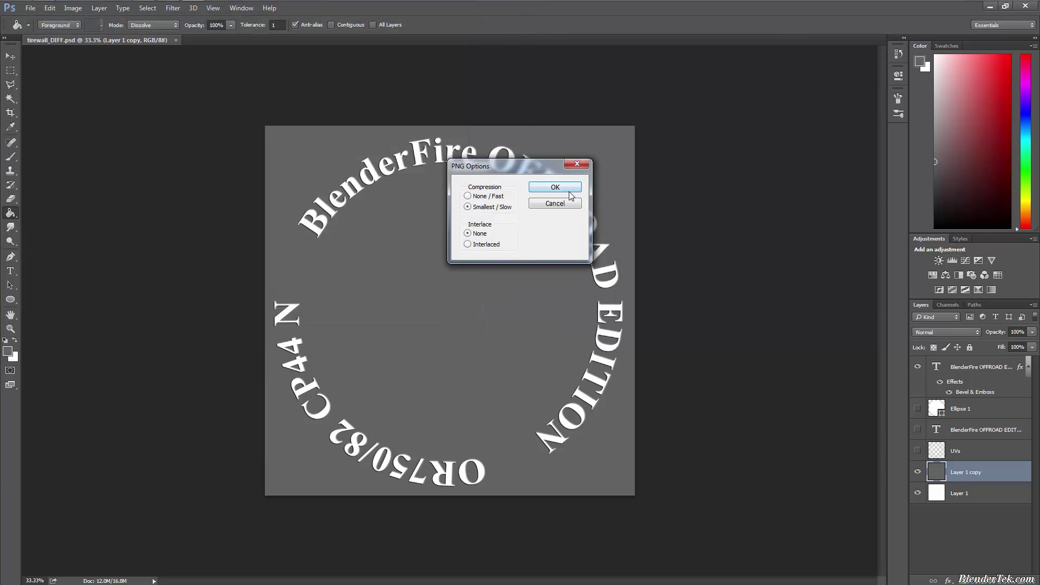
left_click(572, 189)
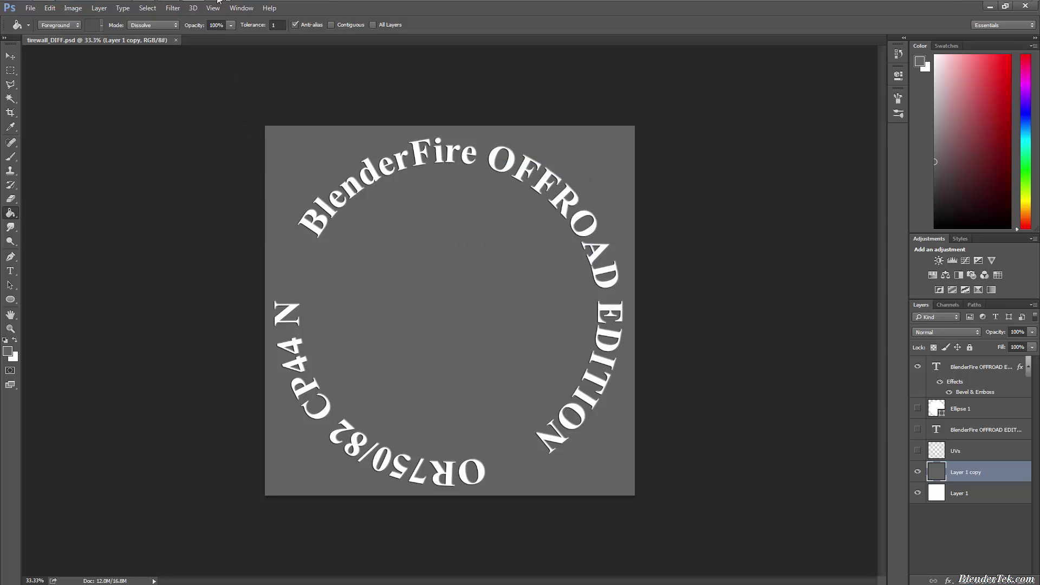
Step: Switch back to Blender, accept the hex color of the diffuse shader and select the Tire object
left_click(196, 7)
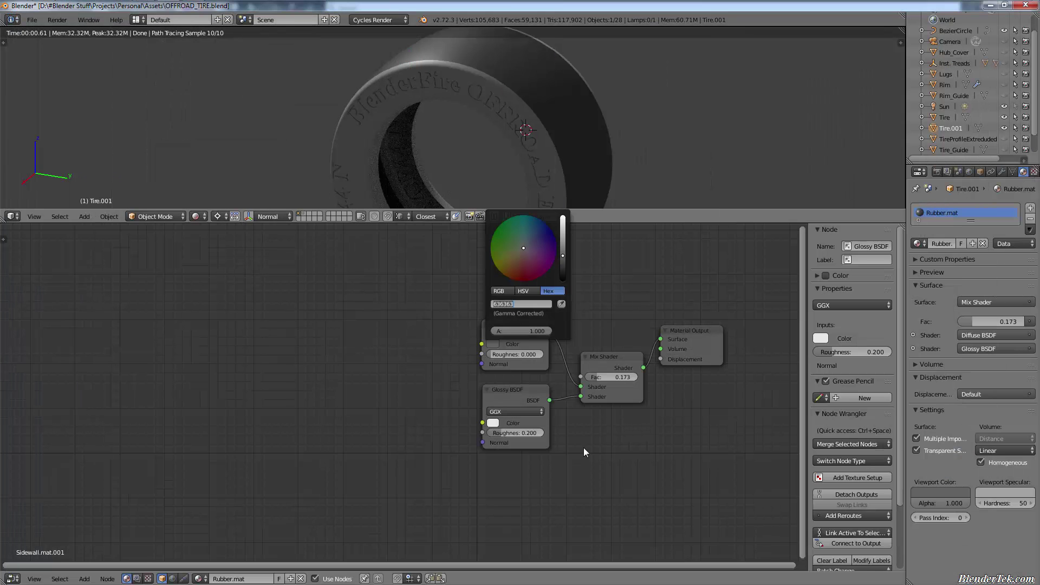
key("Return")
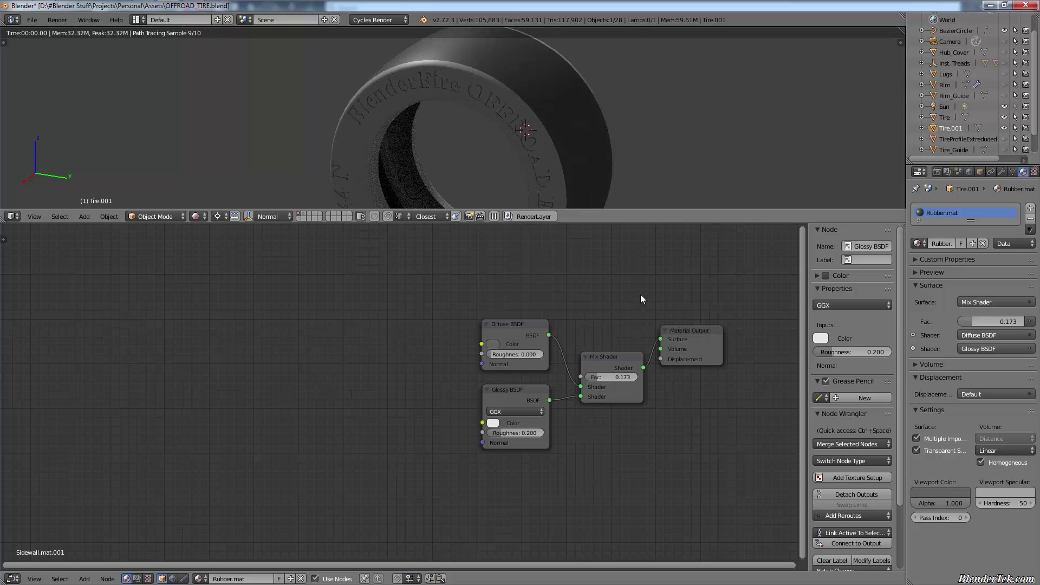
right_click(528, 132)
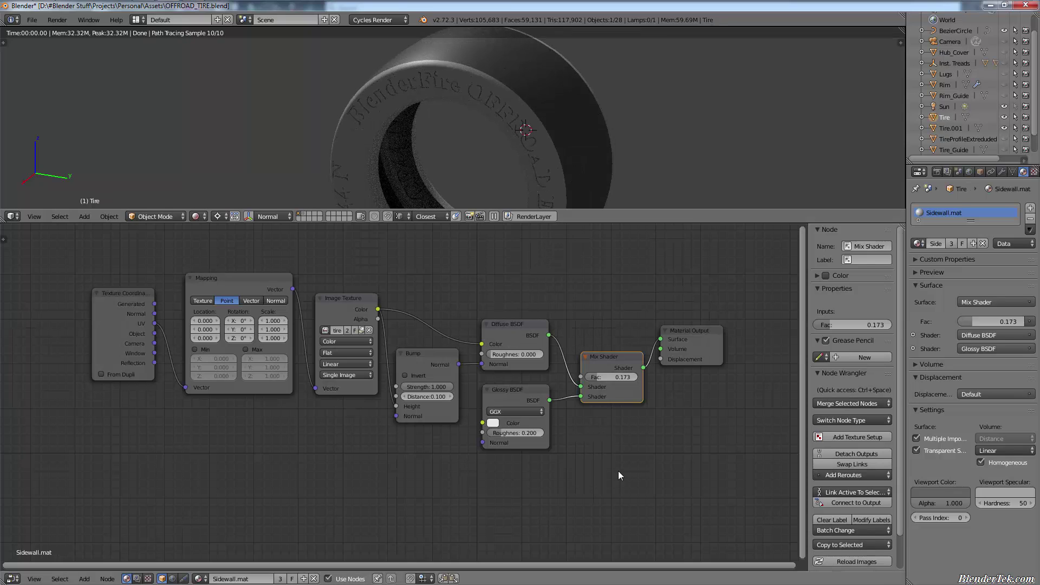
Step: Change the node editor to a UV/Image Editor and display tirewall_DIFF.png in it
left_click(33, 578)
left_click(12, 578)
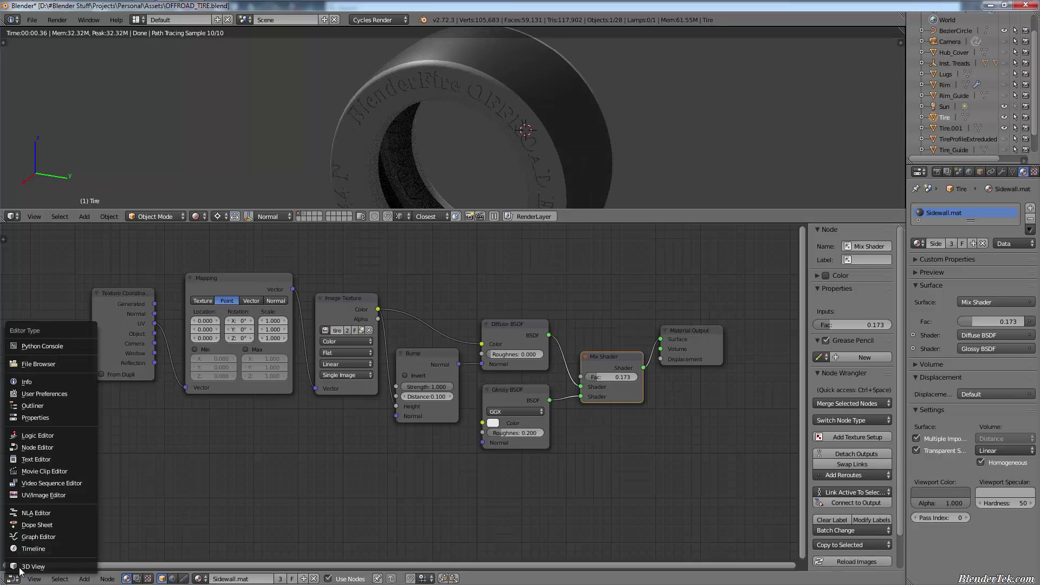
left_click(53, 495)
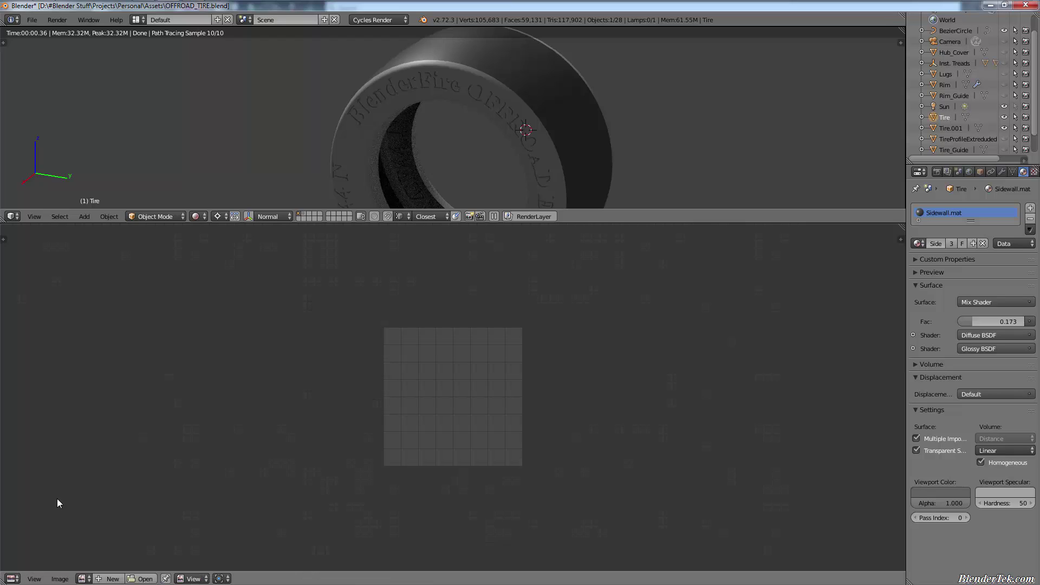
left_click(82, 578)
left_click(115, 462)
left_click(82, 577)
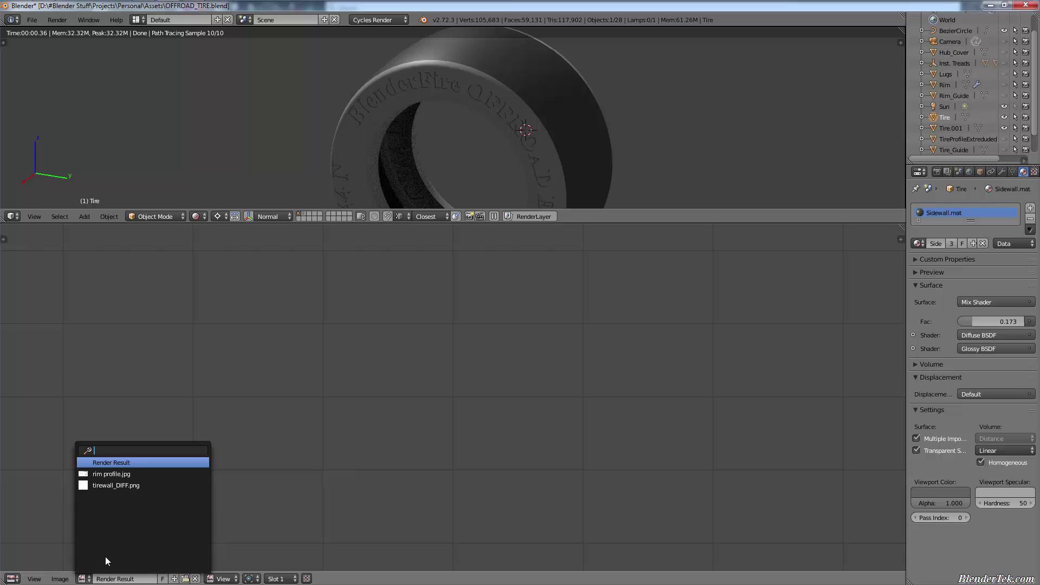
left_click(124, 489)
Step: Reload tirewall_DIFF.png from disk so the tire uses the updated texture
scroll(292, 432, "down", 6)
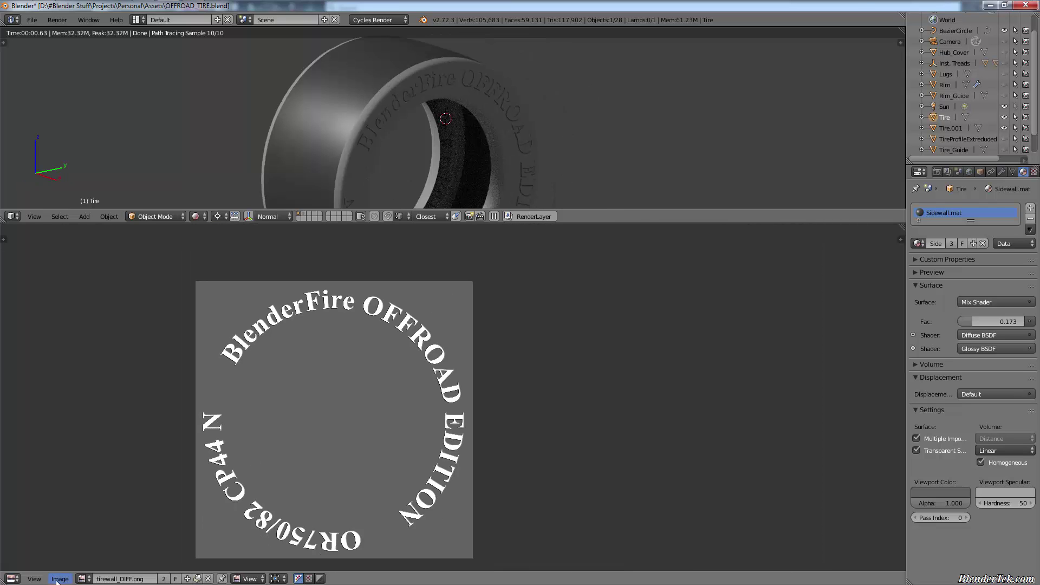
left_click(60, 578)
left_click(98, 513)
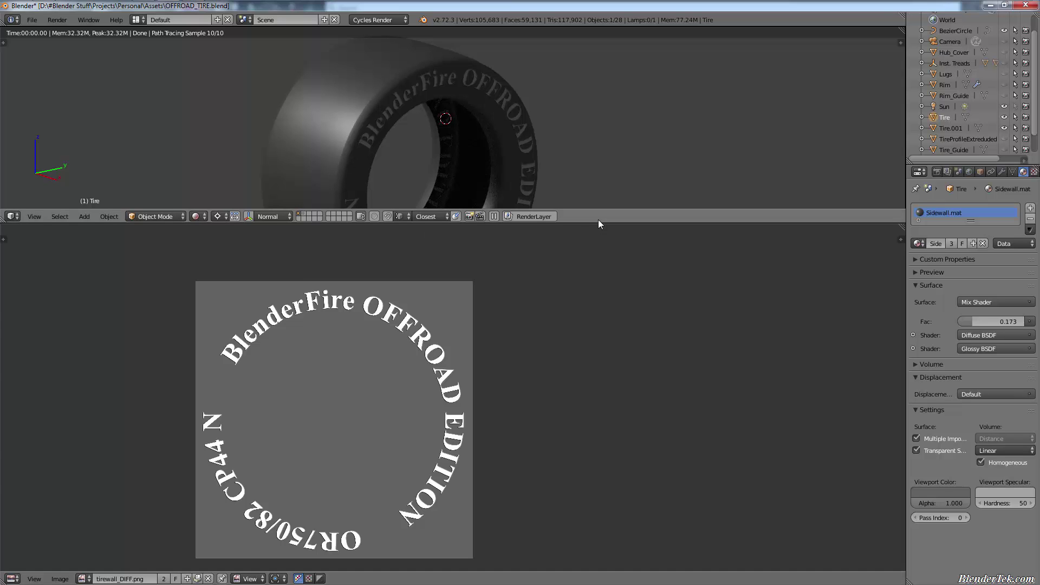
Step: Expand the 3D view over the image editor and inspect the sidewall lettering and the treads below
left_click_drag(590, 223, 591, 250)
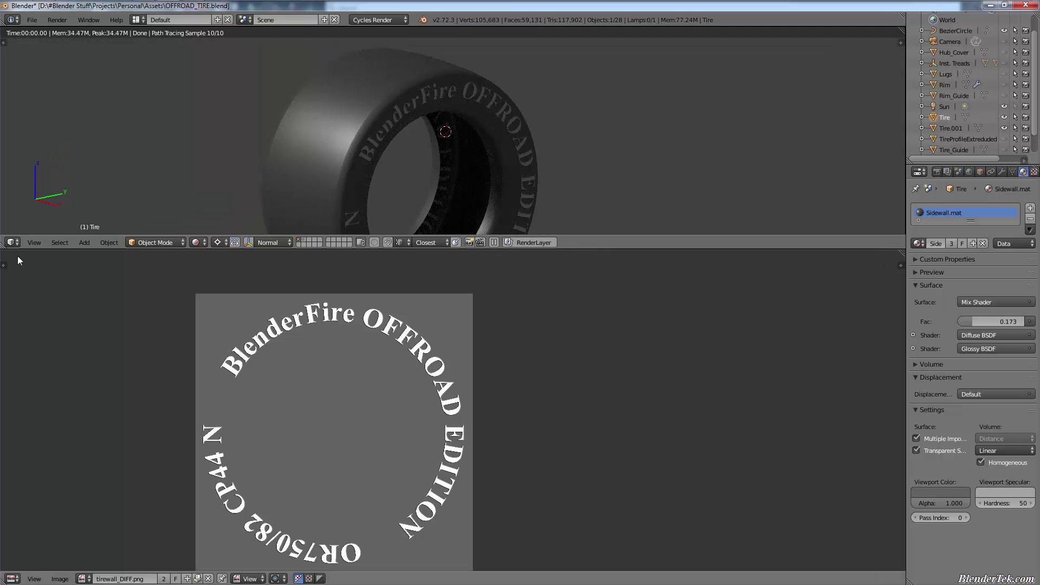
left_click_drag(3, 246, 2, 282)
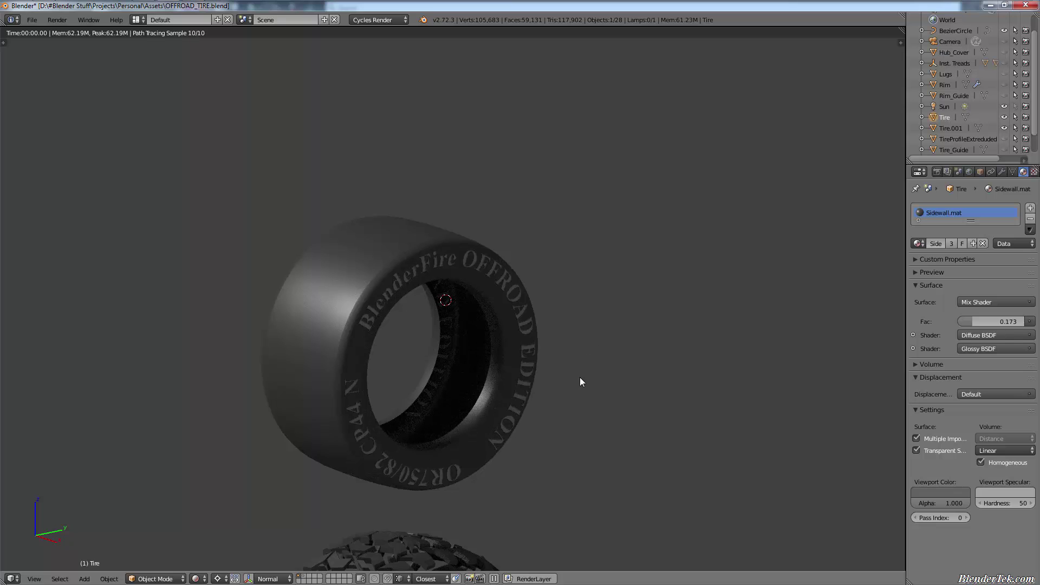
middle_click_drag(579, 382, 528, 357)
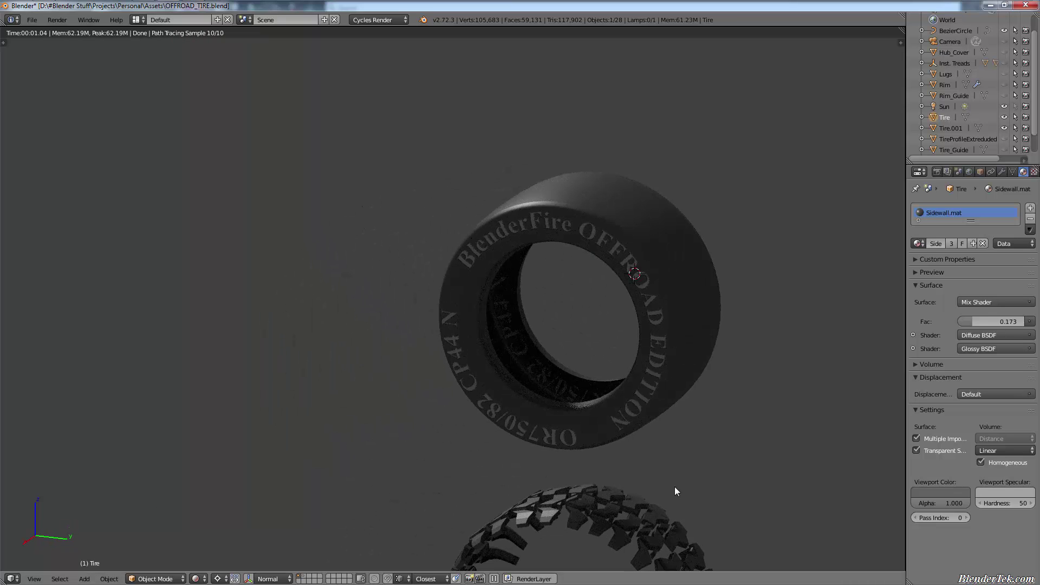
middle_click_drag(674, 486, 529, 446, "shift")
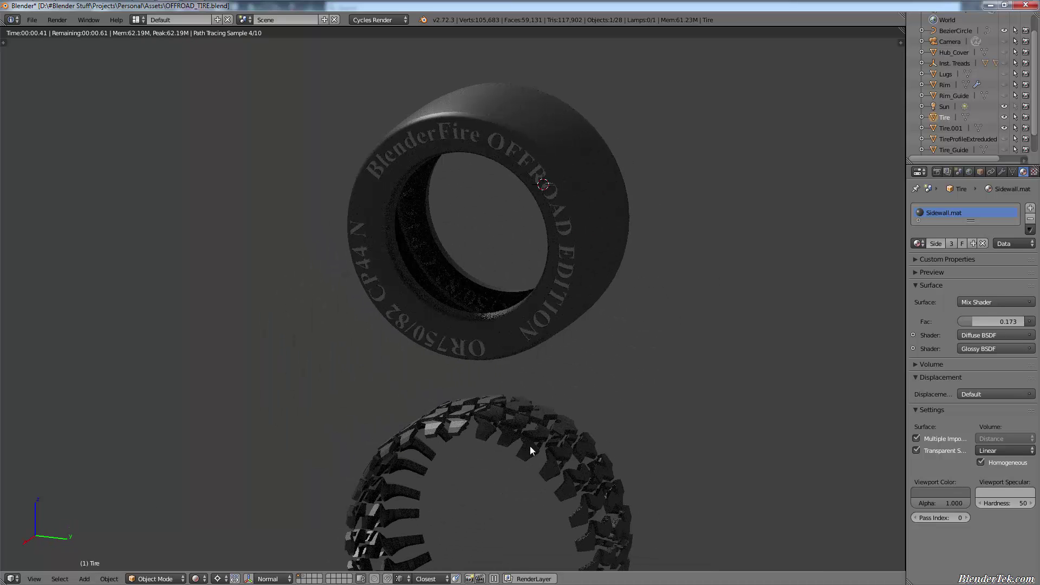
Step: Unhide the Inst. Treads object and move it up about 5 units along Z so the treads wrap around the tire
right_click(558, 448)
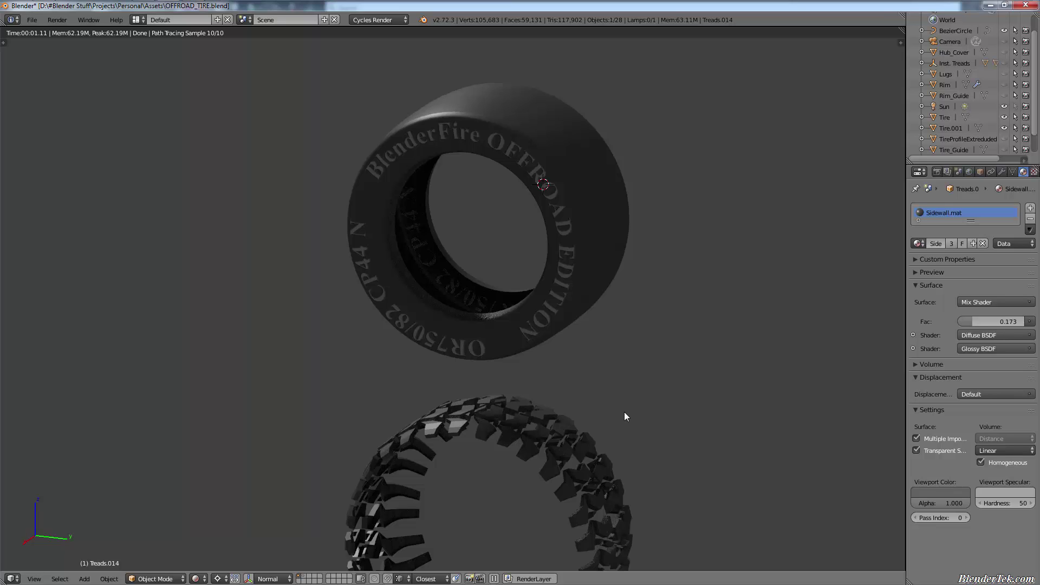
left_click(954, 64)
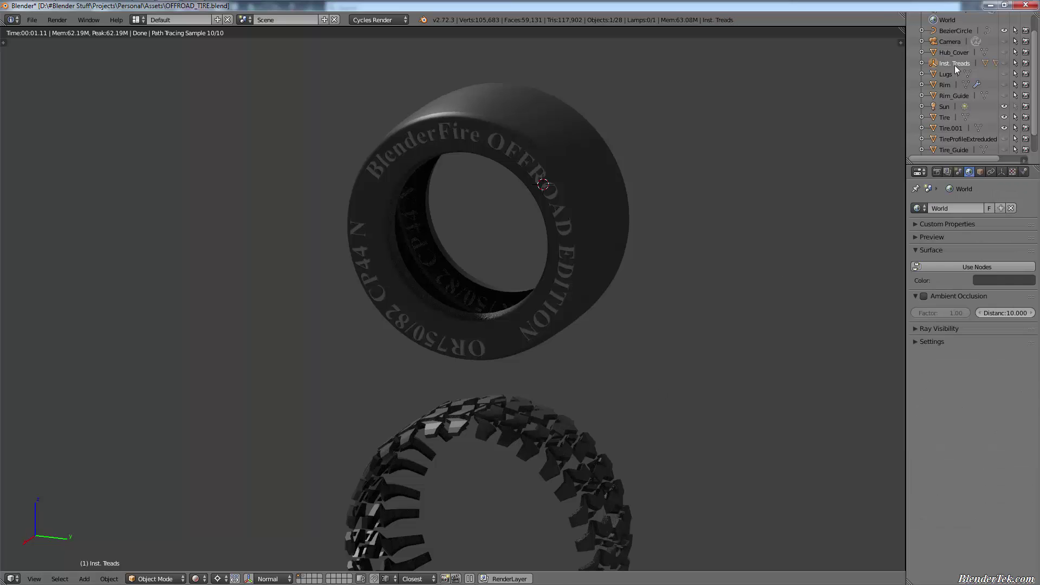
left_click(1003, 63)
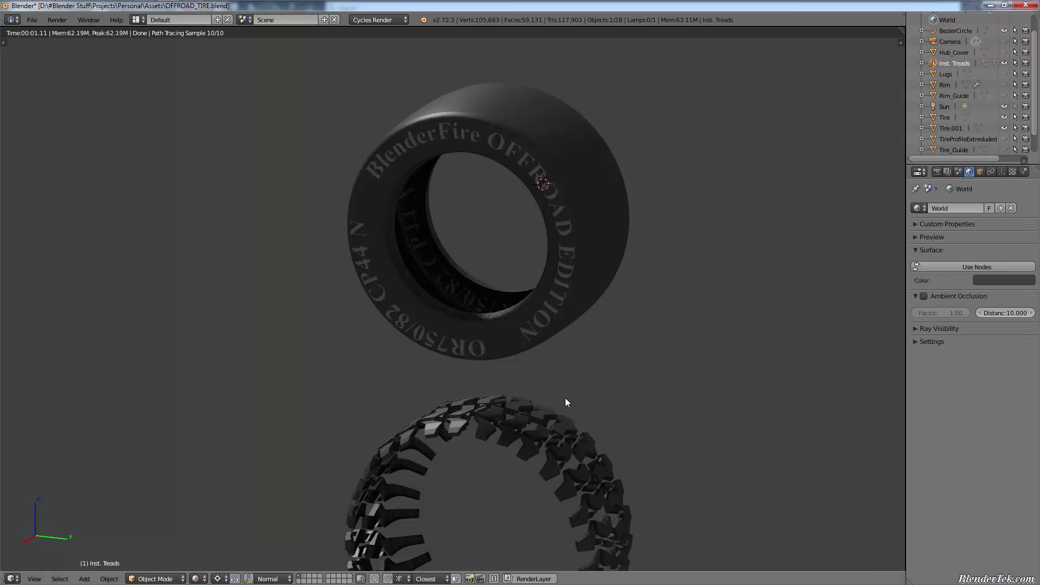
key("g")
key("z")
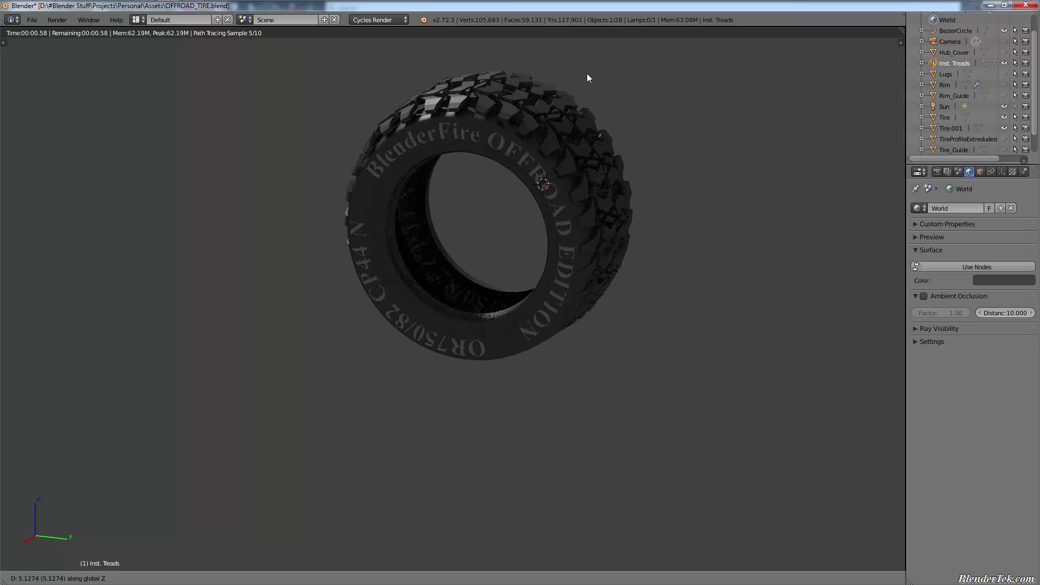
left_click(644, 81)
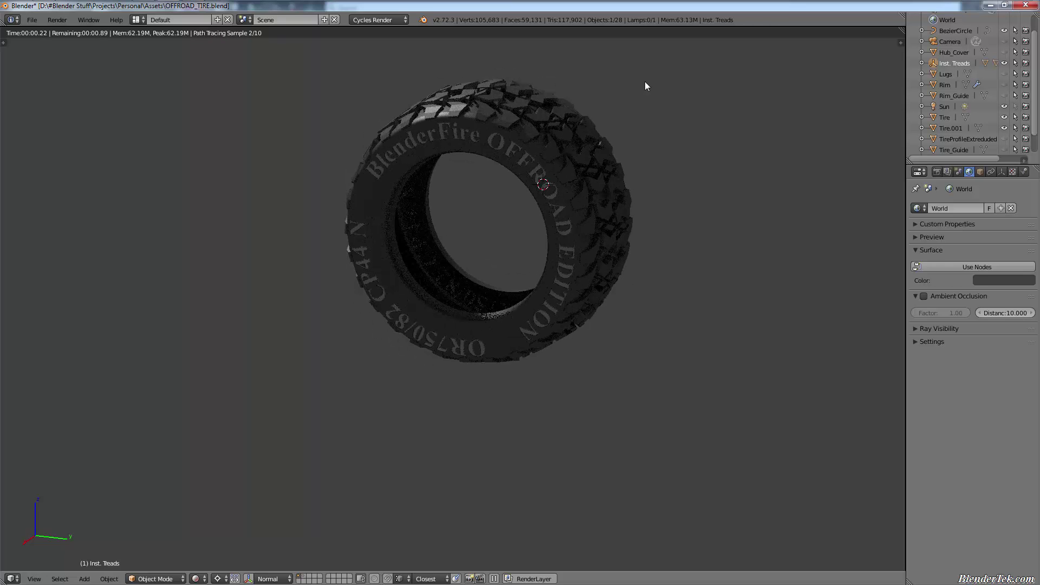
Step: Unhide the Lugs, Rim and Hub_Cover objects to complete the wheel inside the tire
left_click(1004, 73)
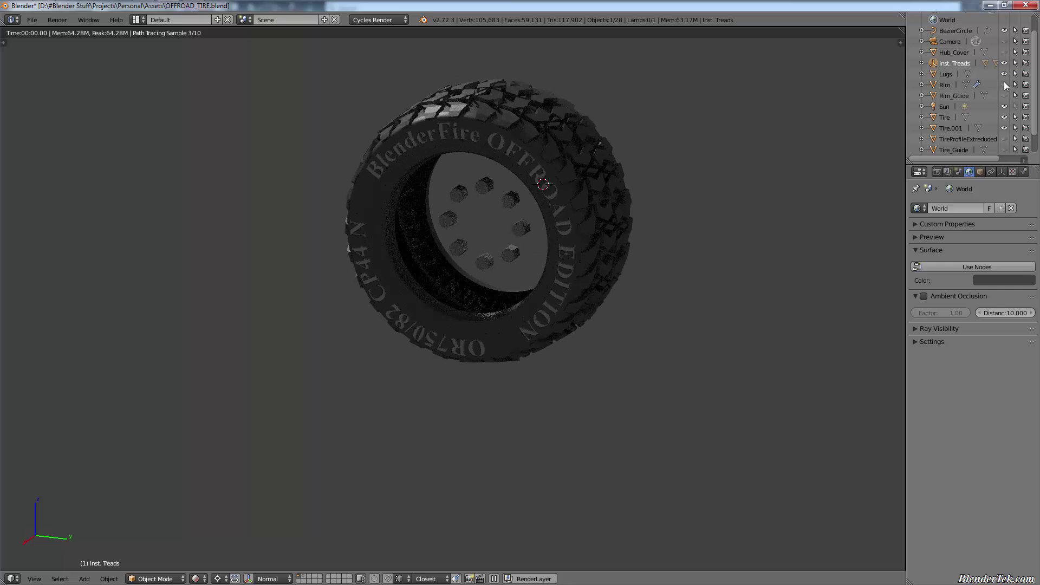
left_click(1004, 84)
scroll(1006, 130, "up", 2)
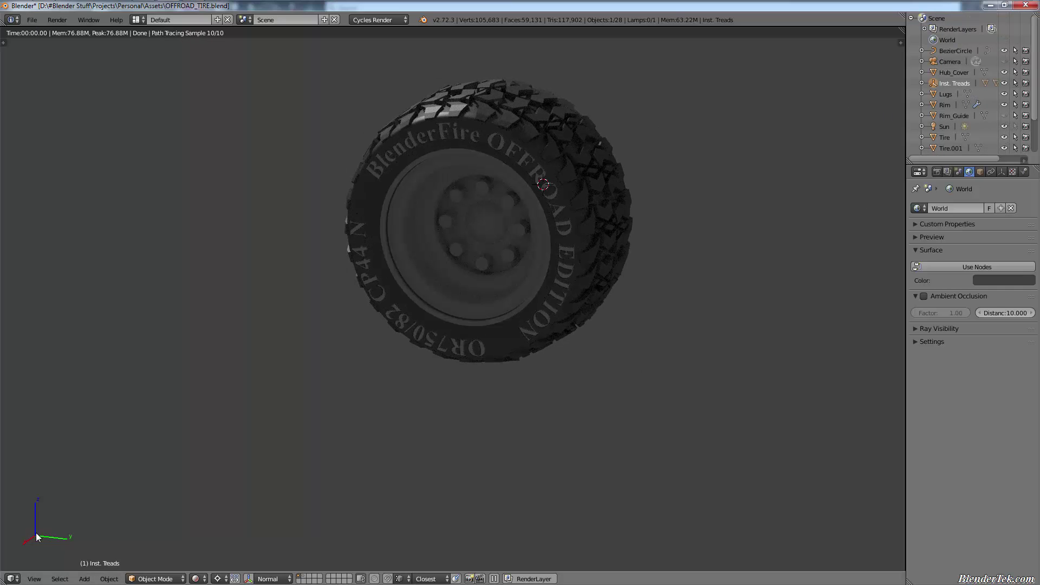
Step: Split the 3D view into two stacked areas and save over OFFROAD_TIRE.blend
left_click_drag(4, 579, 33, 340)
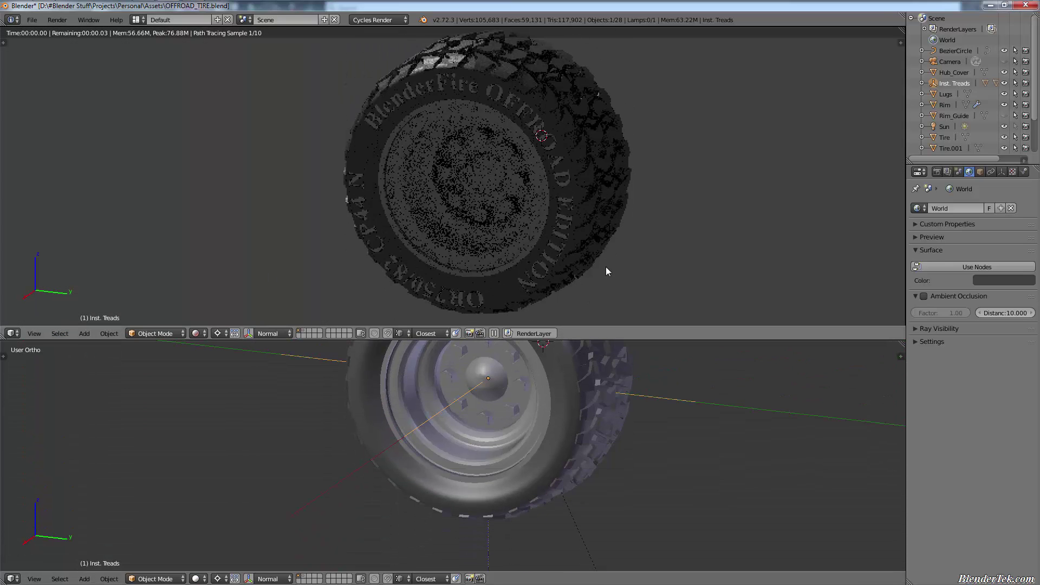
left_click(16, 579)
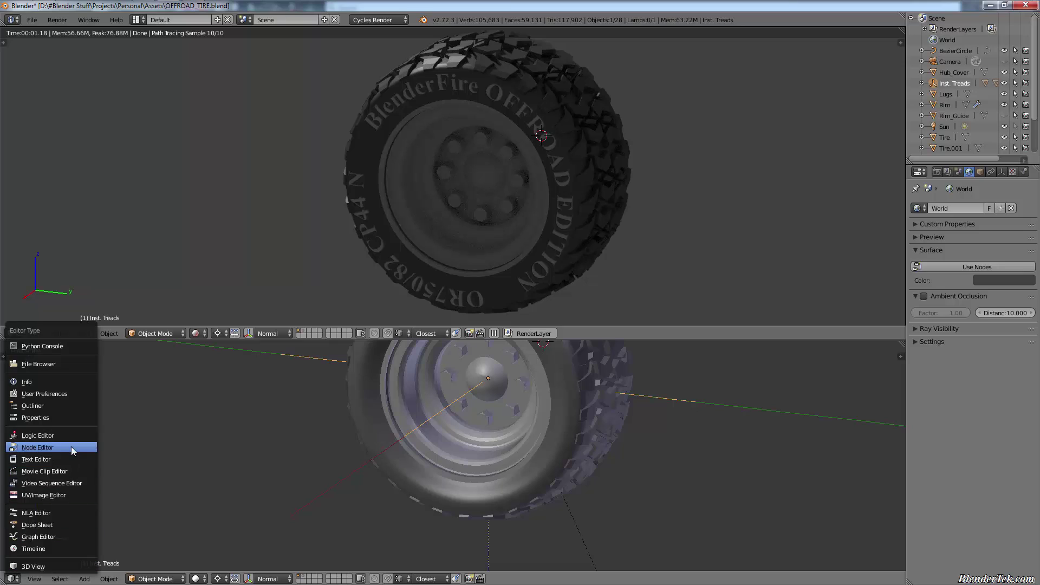
key("ctrl+s")
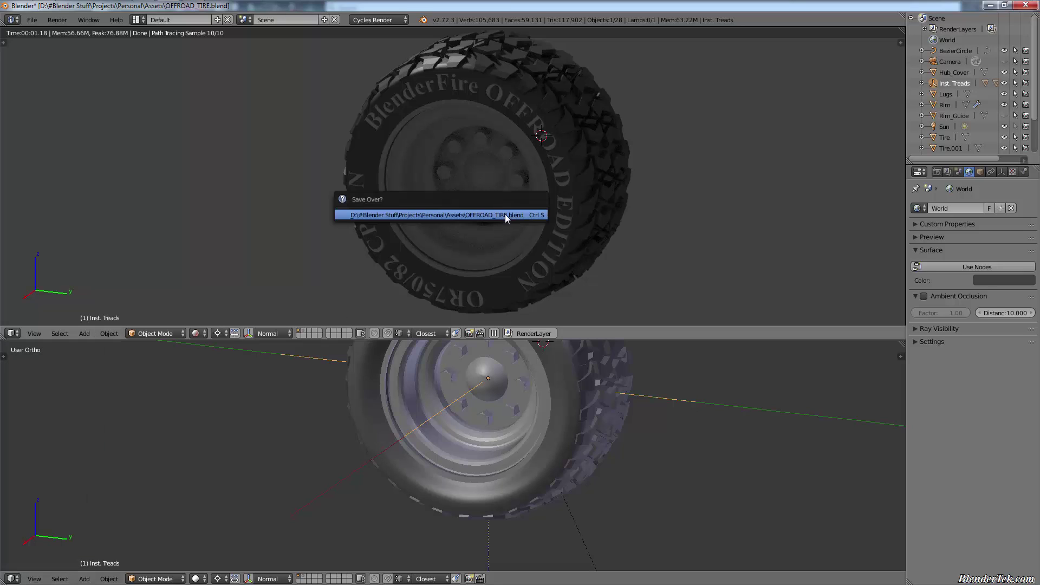
left_click(505, 213)
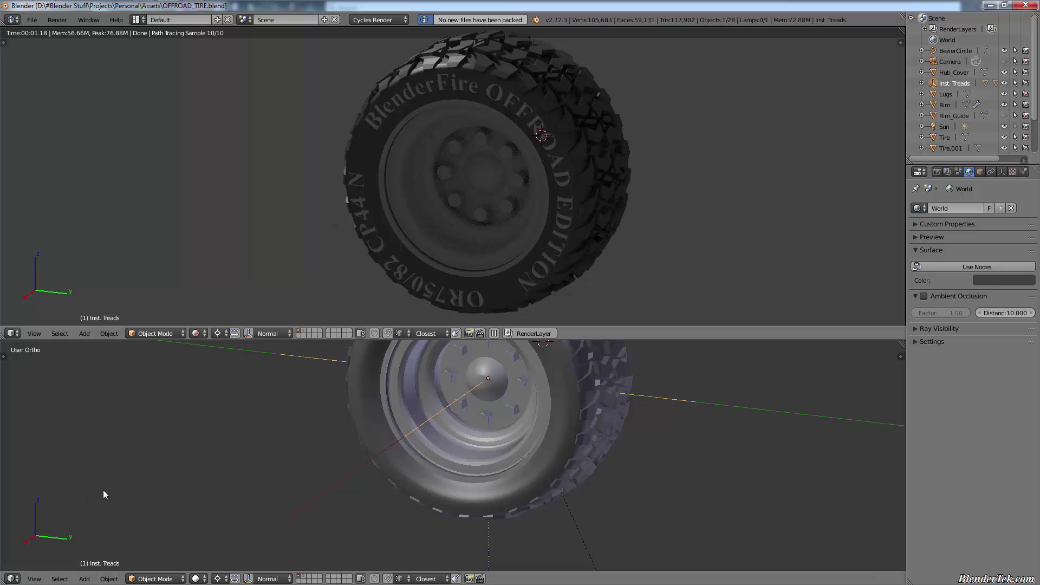
Step: Change the lower area to a Node Editor and enlarge it upwards over the 3D view
left_click(12, 579)
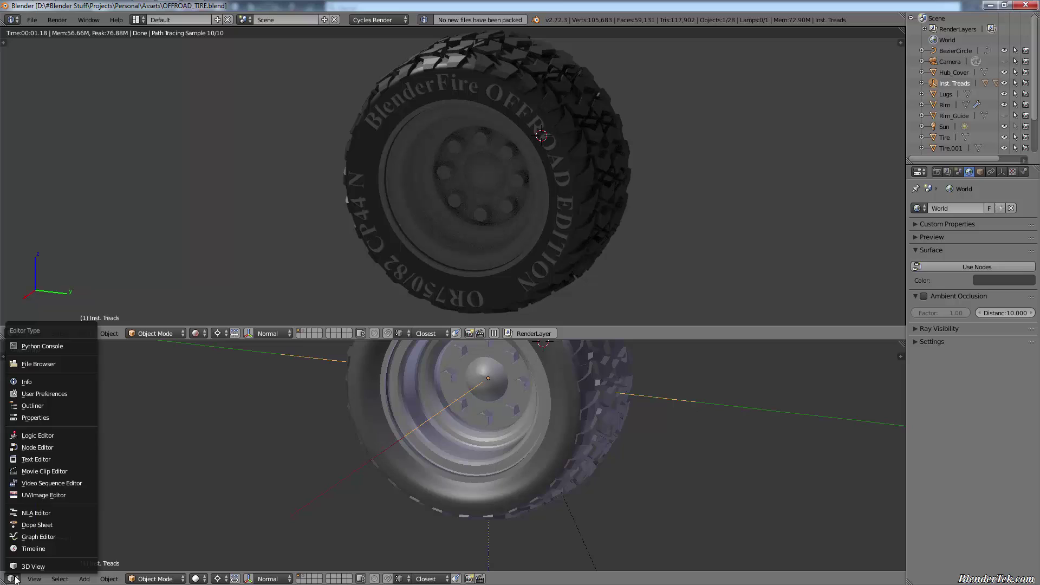
left_click(70, 445)
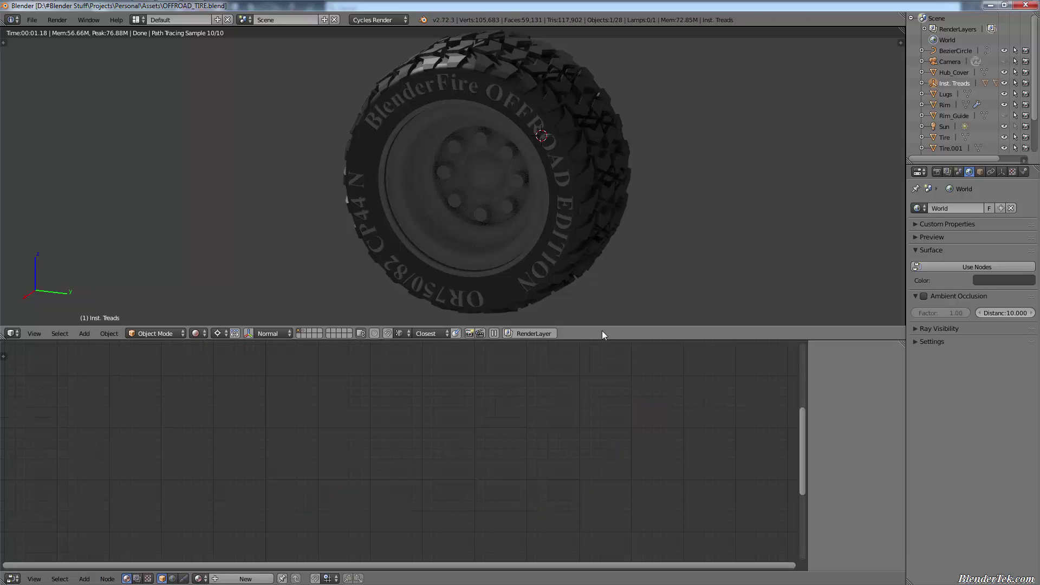
left_click_drag(603, 343, 606, 240)
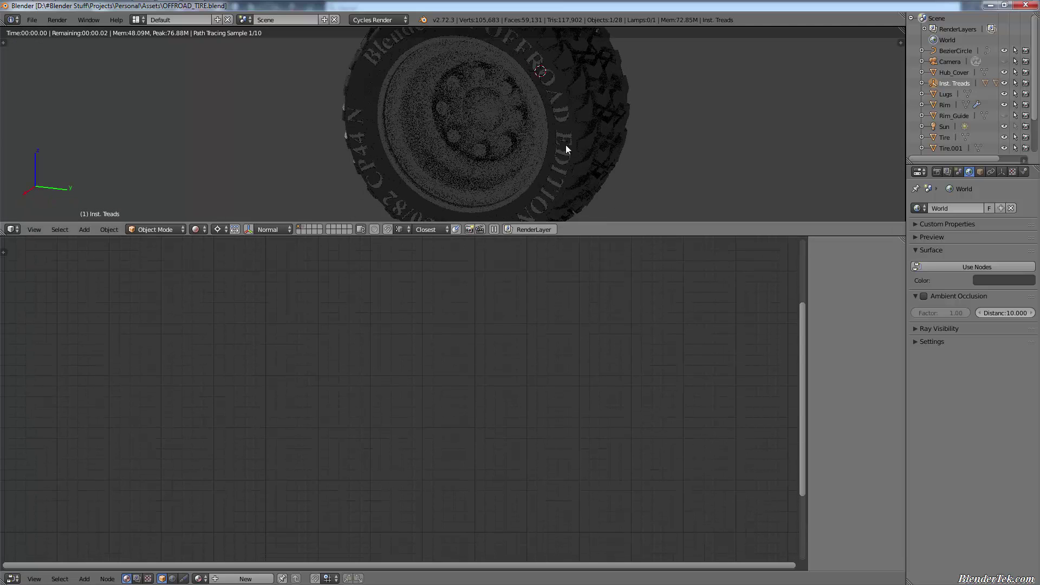
scroll(562, 144, "up", 1)
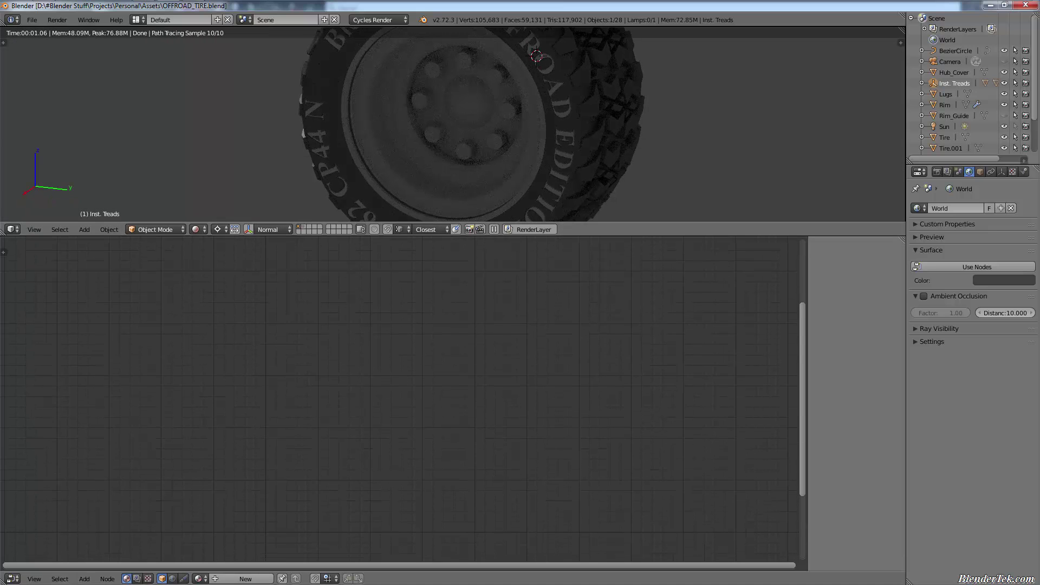
Step: Select the Rim object and give it a new material named Stainless.mat
left_click(943, 105)
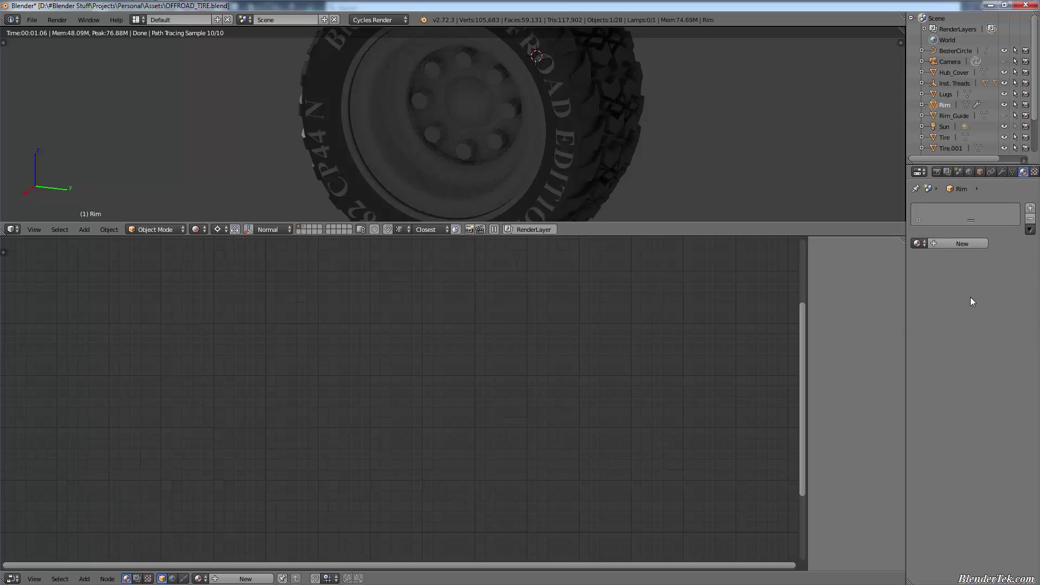
left_click(937, 244)
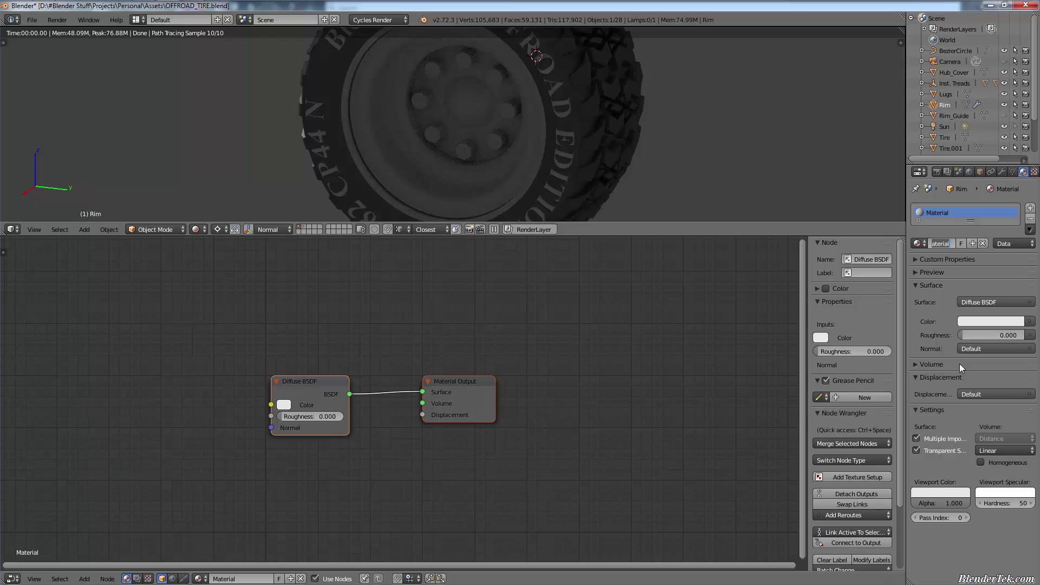
type("STainless.mat")
key("Return")
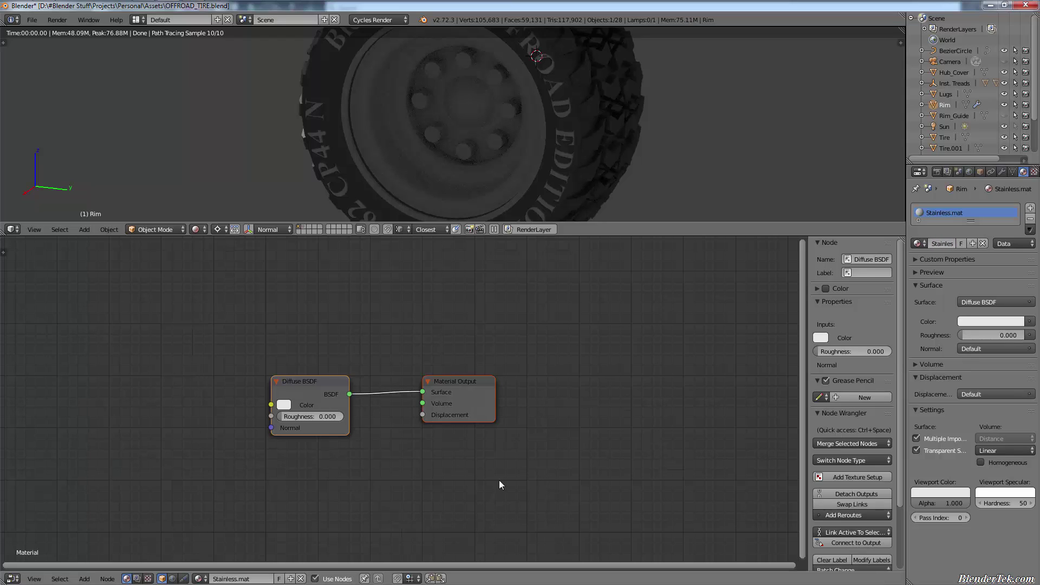
Step: Move the Diffuse BSDF node up and add a Glossy BSDF node below it
key("Home")
left_click(443, 382)
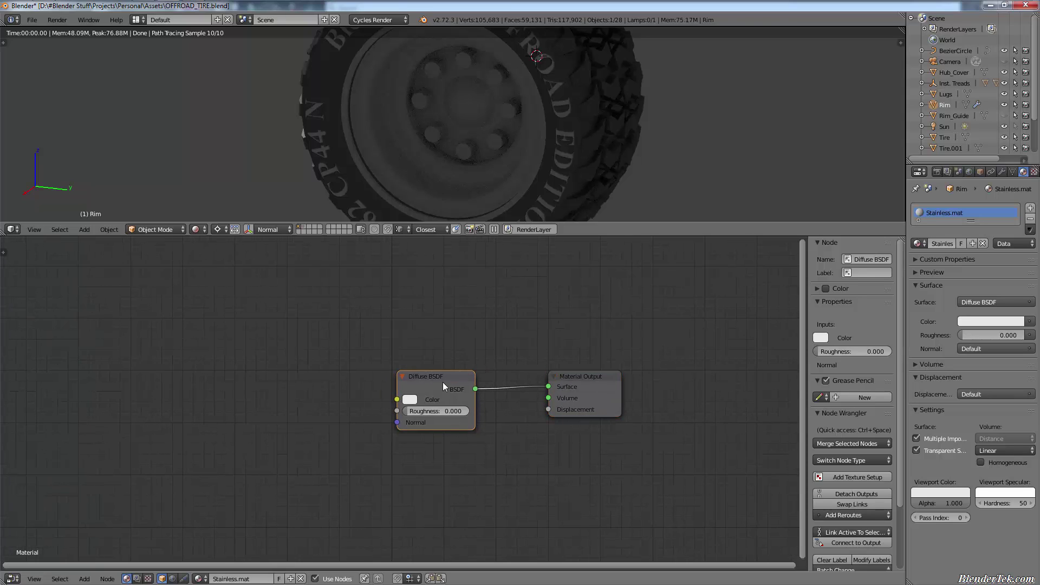
left_click_drag(443, 382, 443, 300)
key("shift+a")
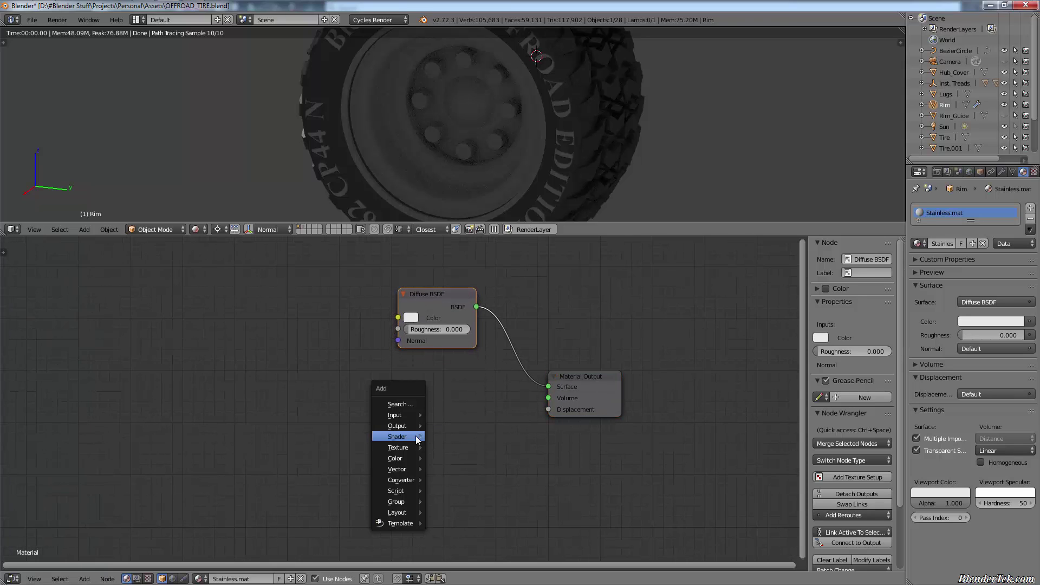
mouse_move(416, 437)
left_click(458, 269)
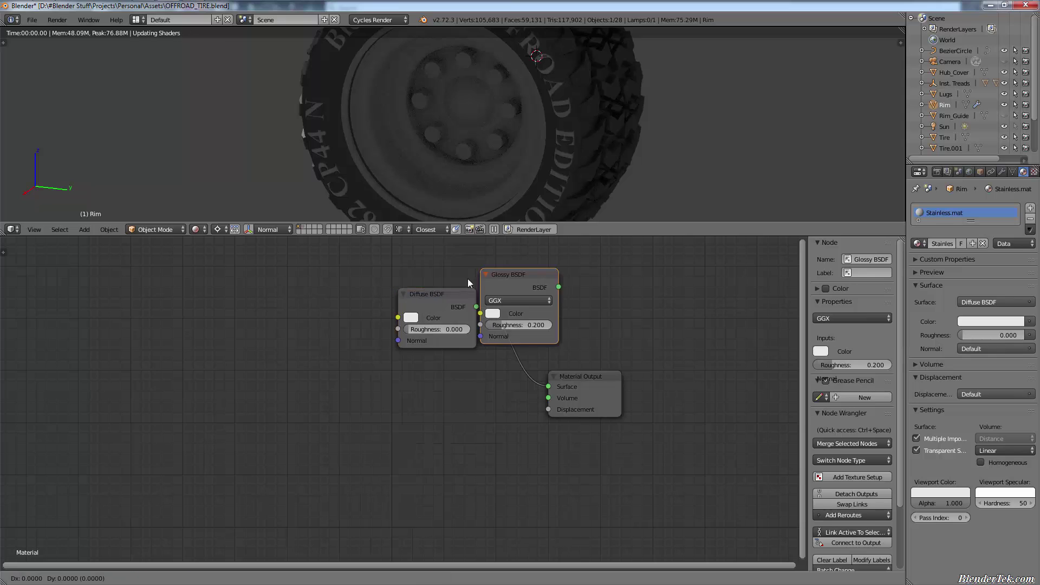
left_click(465, 395)
Step: Combine the Diffuse and Glossy BSDF nodes with a Mix Shader and move the Material Output node clear of it
left_click(440, 304, "shift")
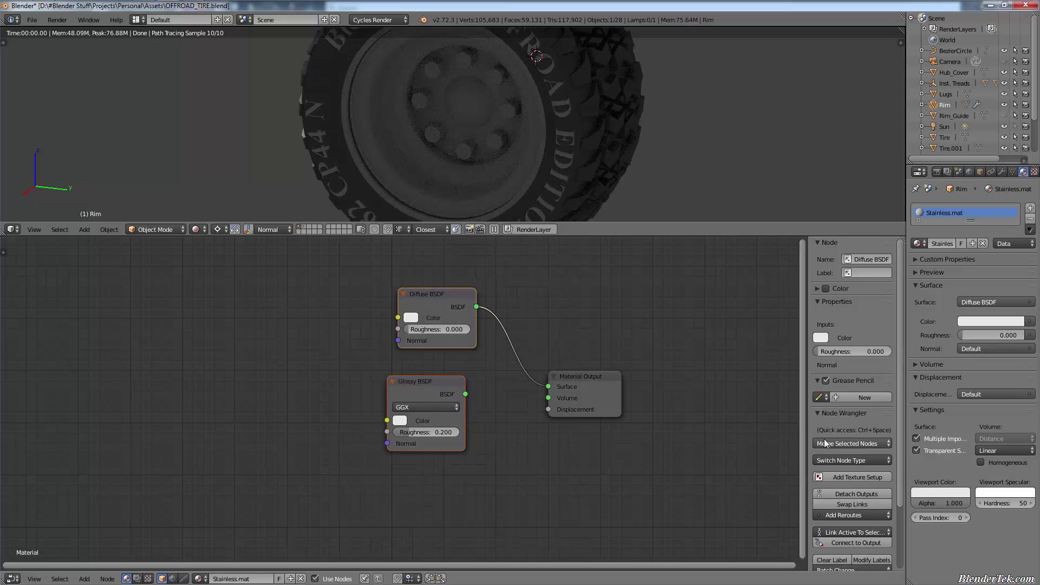
left_click(823, 442)
mouse_move(840, 455)
left_click(915, 455)
left_click_drag(604, 383, 664, 356)
left_click(548, 342)
Step: Set the Glossy BSDF to Sharp distribution with roughness 0.075 and darken the Diffuse BSDF color
left_click(427, 407)
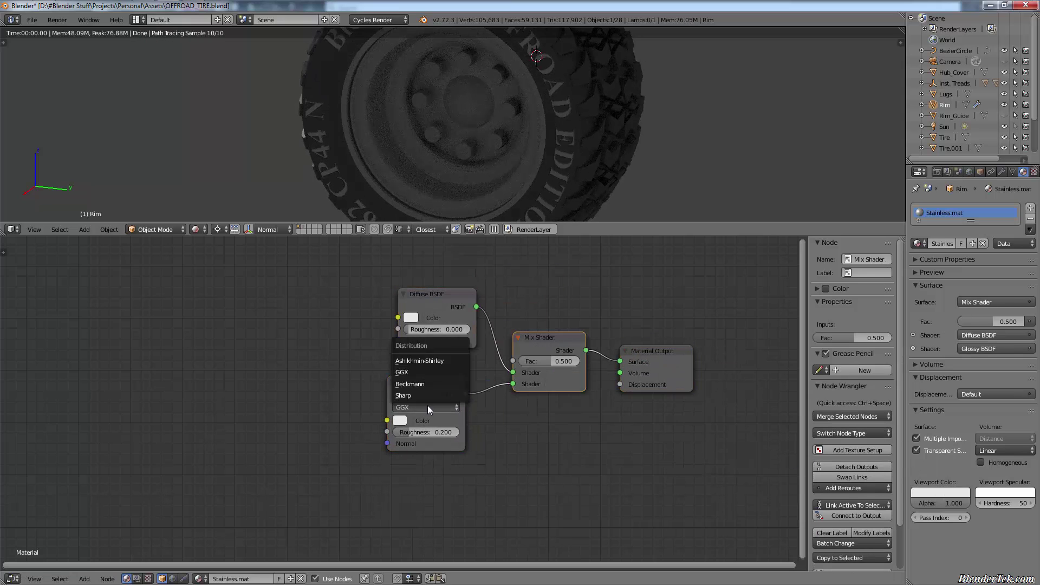
left_click(427, 395)
left_click_drag(427, 432, 420, 432)
left_click(411, 317)
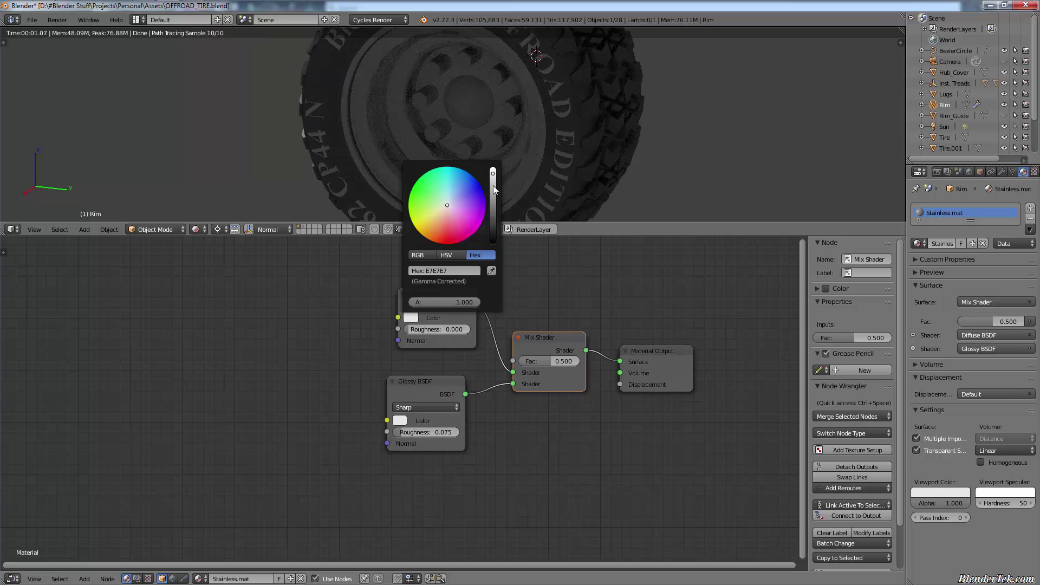
left_click_drag(493, 186, 493, 191)
Step: Set the Sun lamp's emission strength to 8.700 and view the lighting on the whole wheel
left_click(944, 127)
left_click_drag(990, 358, 1026, 357)
scroll(666, 157, "down", 4)
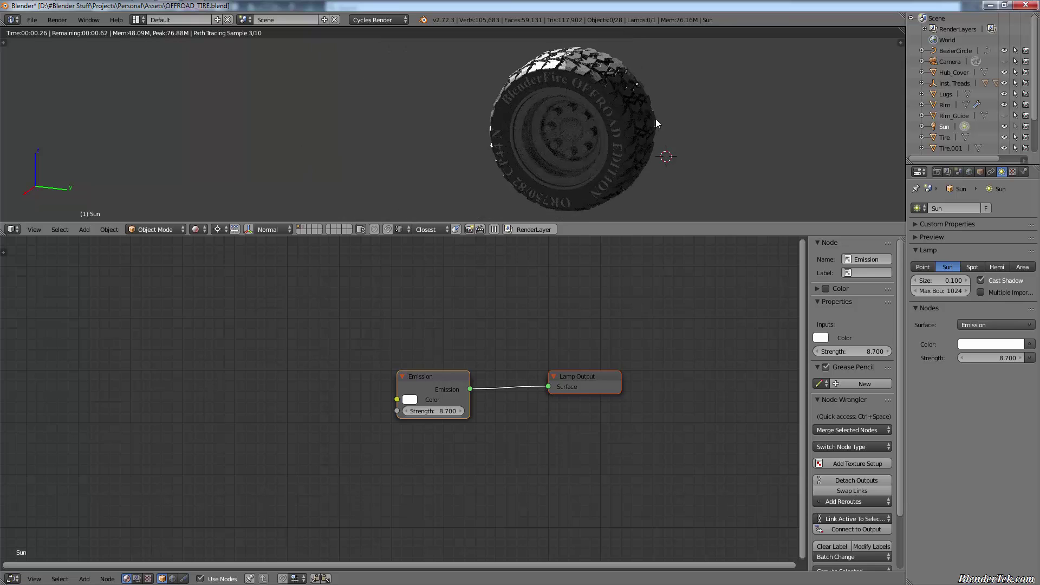
middle_click_drag(655, 118, 697, 140)
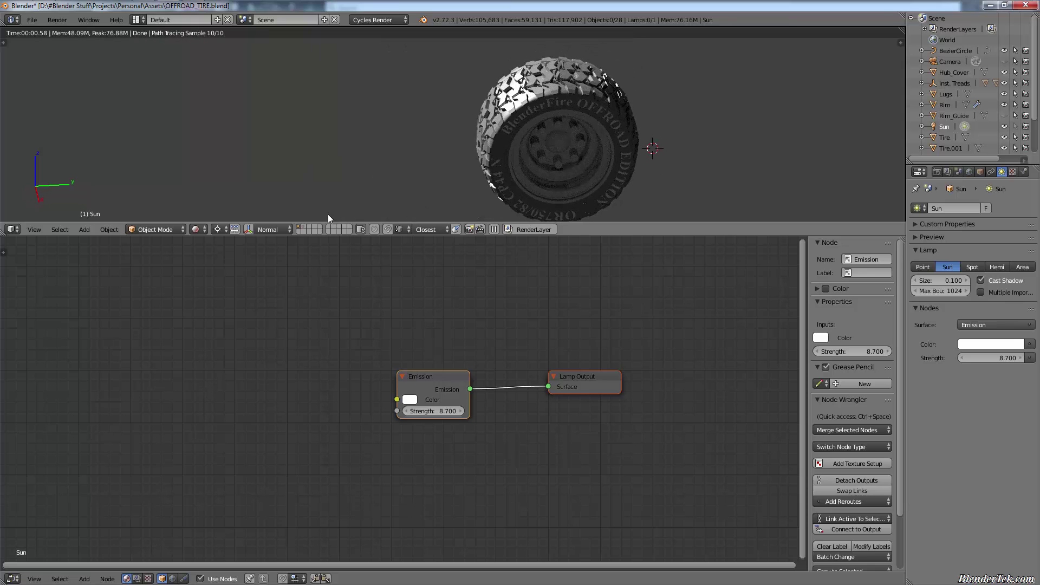
Step: Switch the 3D view to Solid shading and show the wheel and the Sun lamp from the back view
left_click(201, 229)
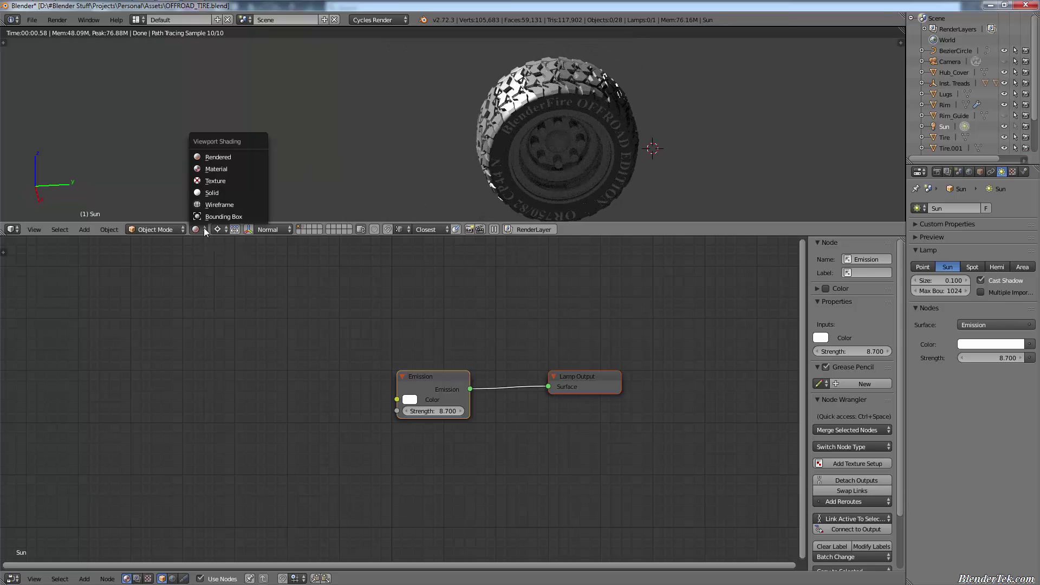
left_click(225, 192)
mouse_move(684, 119)
middle_mouse_down()
mouse_move(641, 105)
mouse_move(686, 128)
mouse_move(643, 161)
mouse_move(567, 171)
middle_mouse_up()
scroll(641, 105, "down", 5)
scroll(641, 101, "down", 6)
scroll(644, 161, "up", 4)
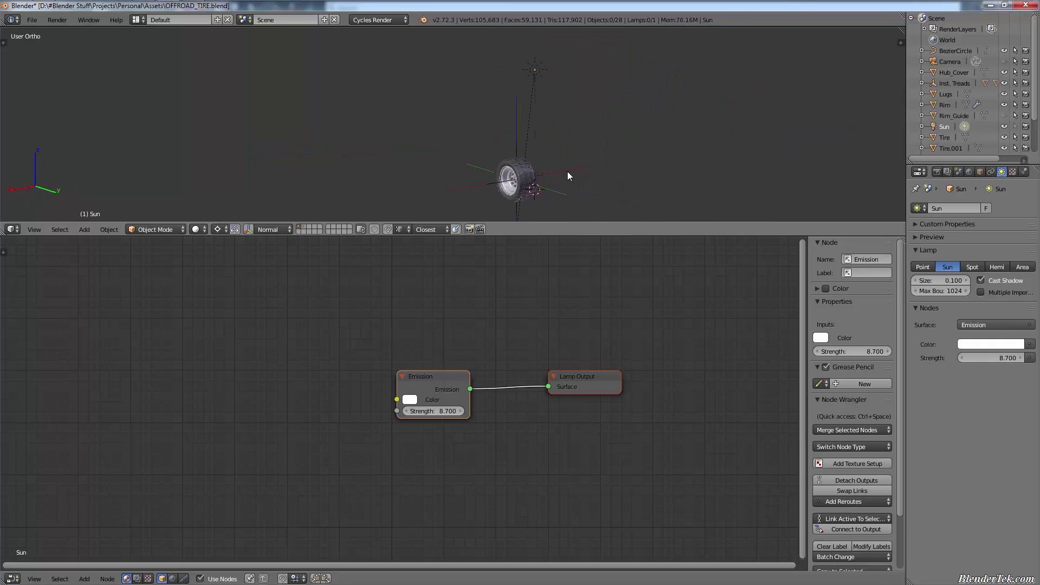
key("KP_1")
key("KP_3")
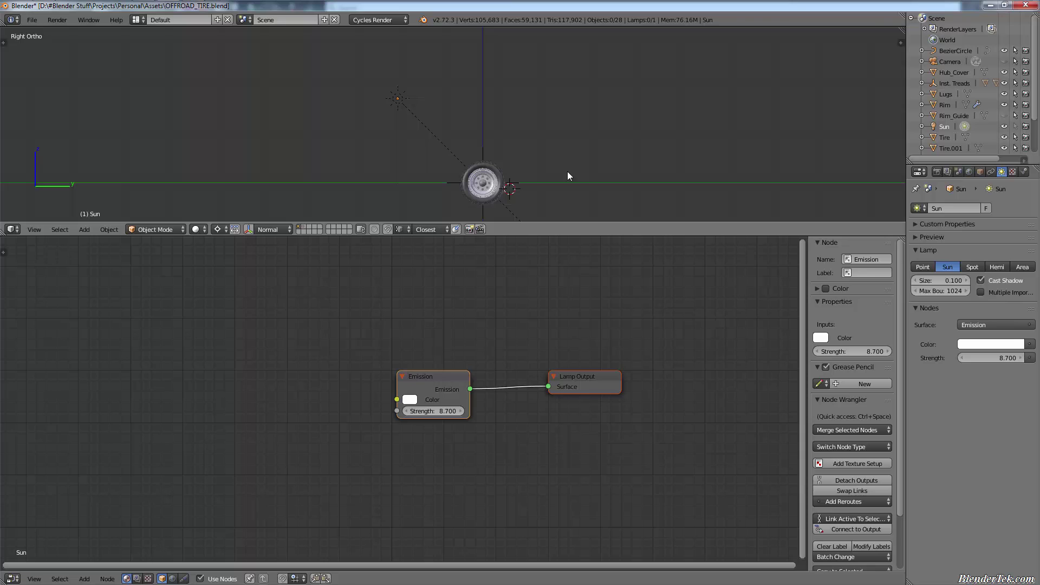
key("KP_1")
key("ctrl+KP_1")
Step: Move the Sun lamp along the X axis to the opposite side of the tire
right_click(596, 100)
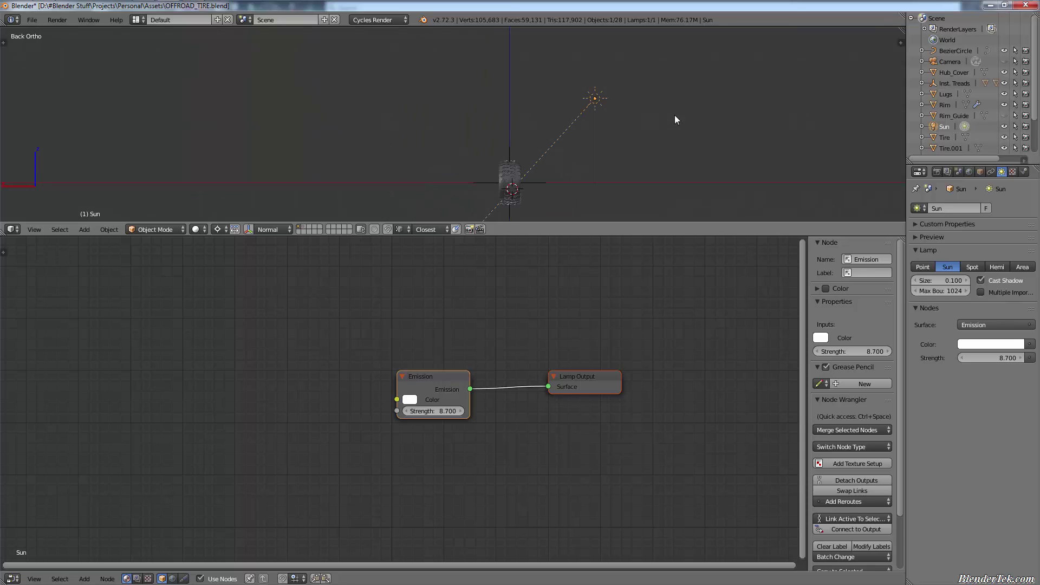
key("g")
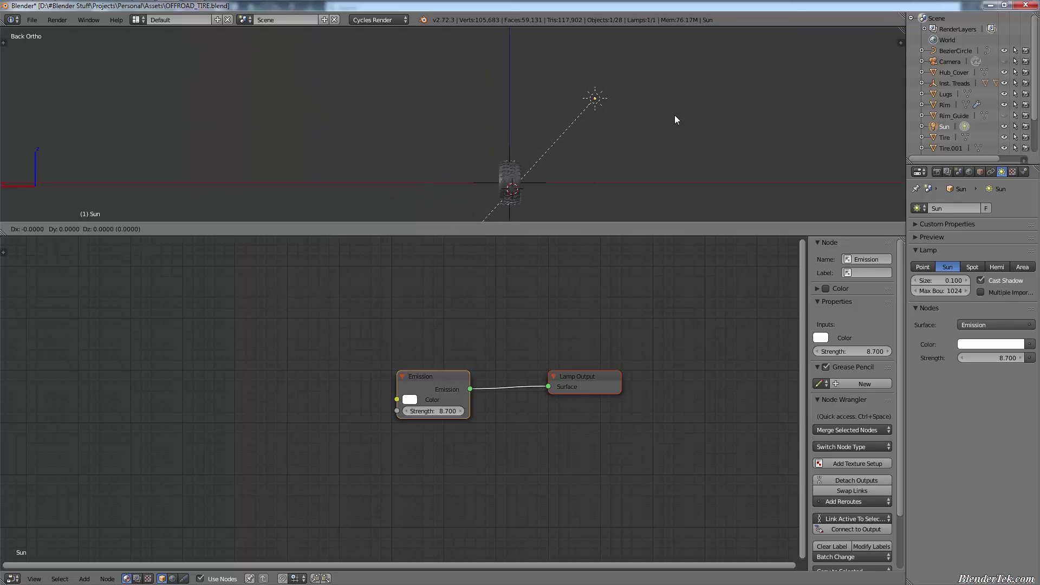
key("x")
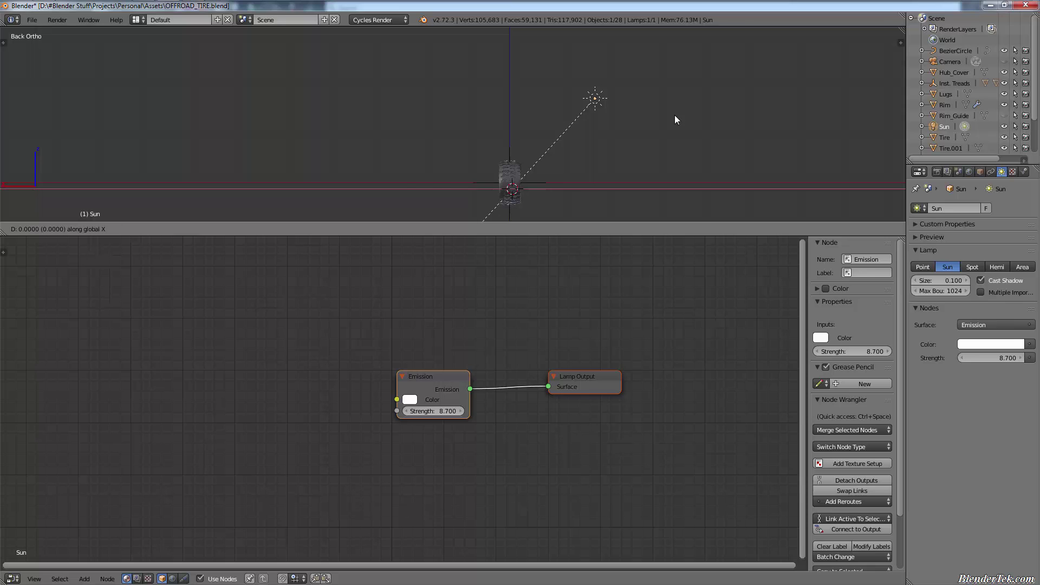
left_click(504, 125)
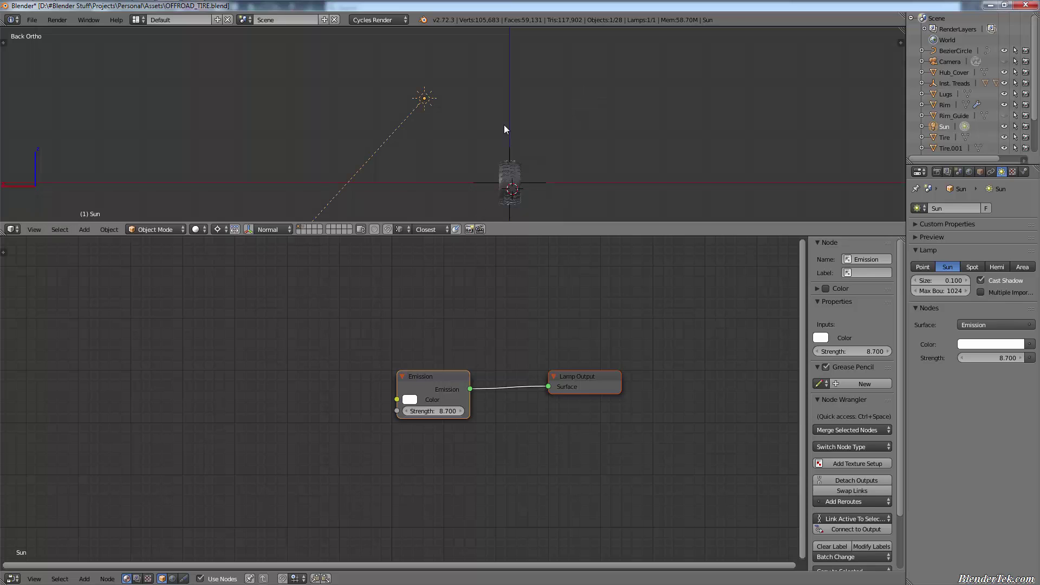
Step: Try to rotate the Sun lamp by -45 degrees in the back view
type("r")
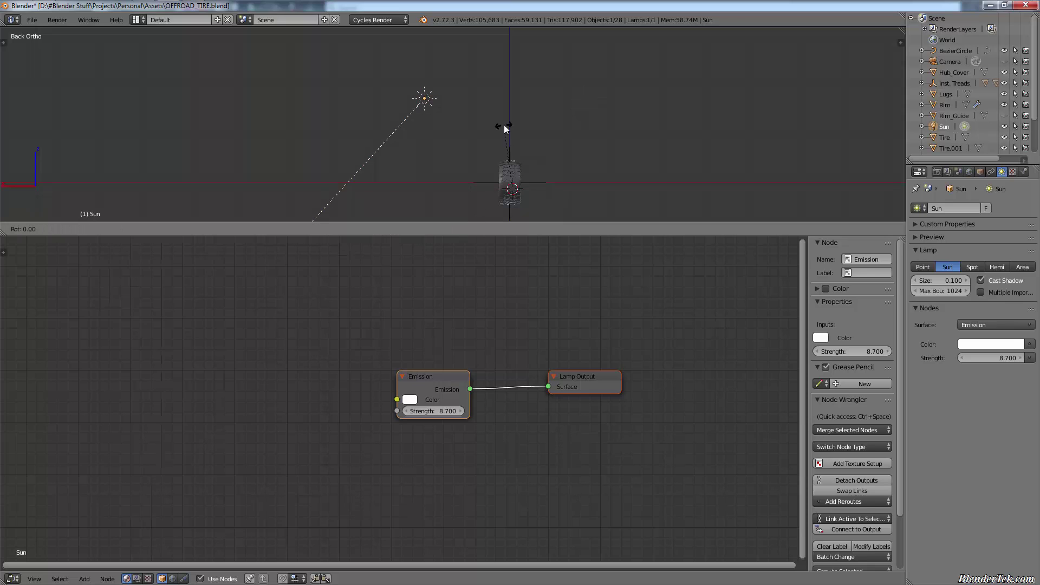
type("-45")
key("Return")
Step: Set the pivot point to Median Point and rotate the Sun lamp by -90 degrees so it aims at the wheel
left_click(217, 229)
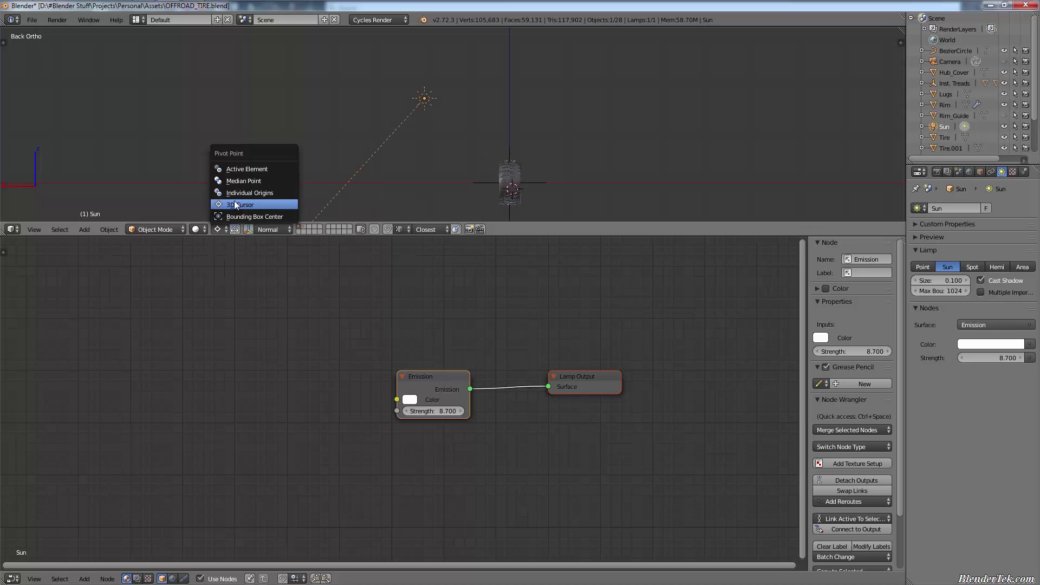
left_click(242, 181)
type("r")
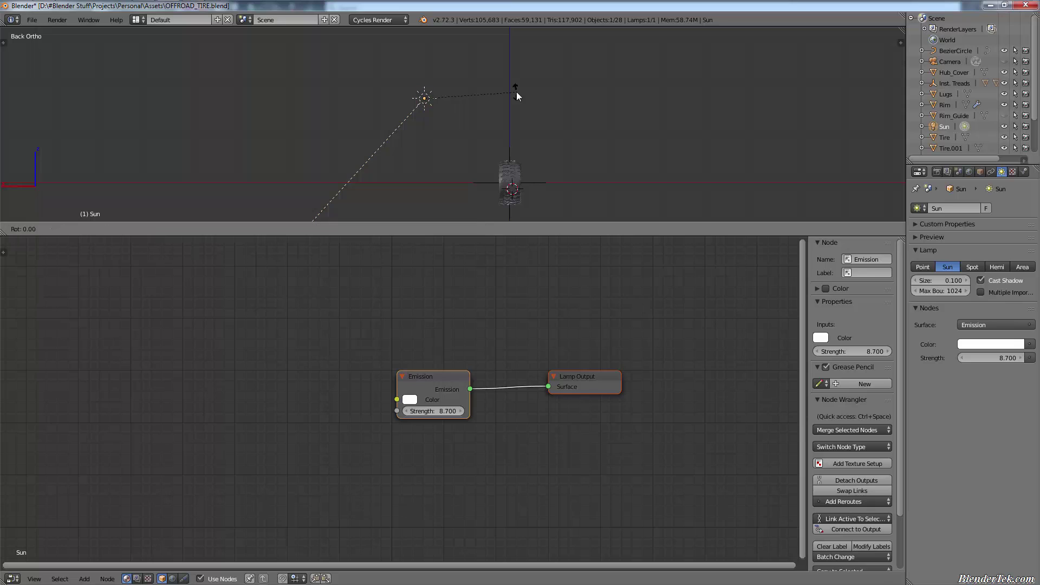
type("-45")
key("BackSpace")
key("BackSpace")
type("90")
key("Return")
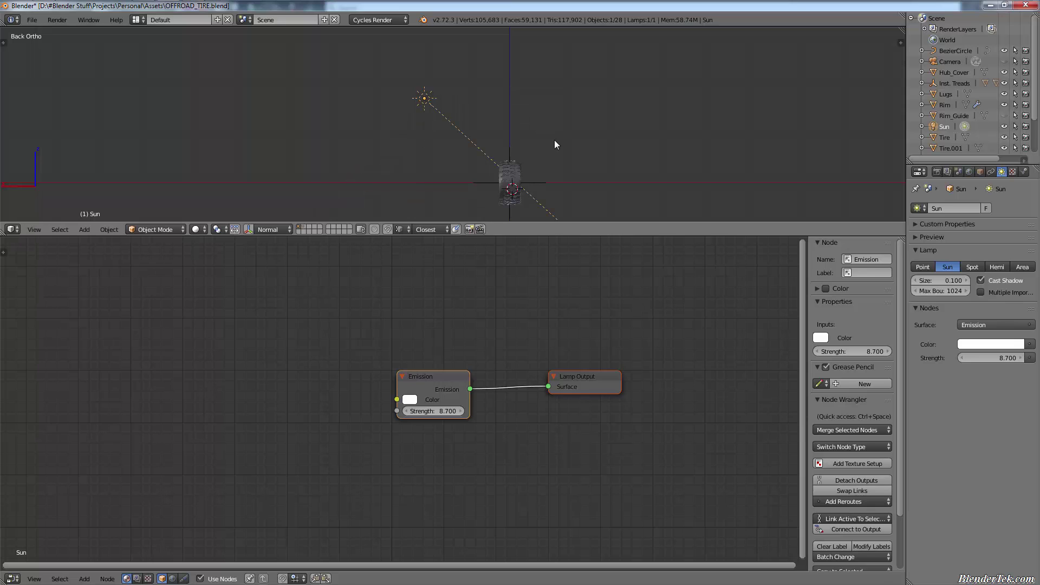
Step: Switch the 3D view to Rendered shading and frame the wheel's outer face at an angle
mouse_move(555, 142)
middle_mouse_down()
mouse_move(712, 142)
mouse_move(653, 141)
middle_mouse_up()
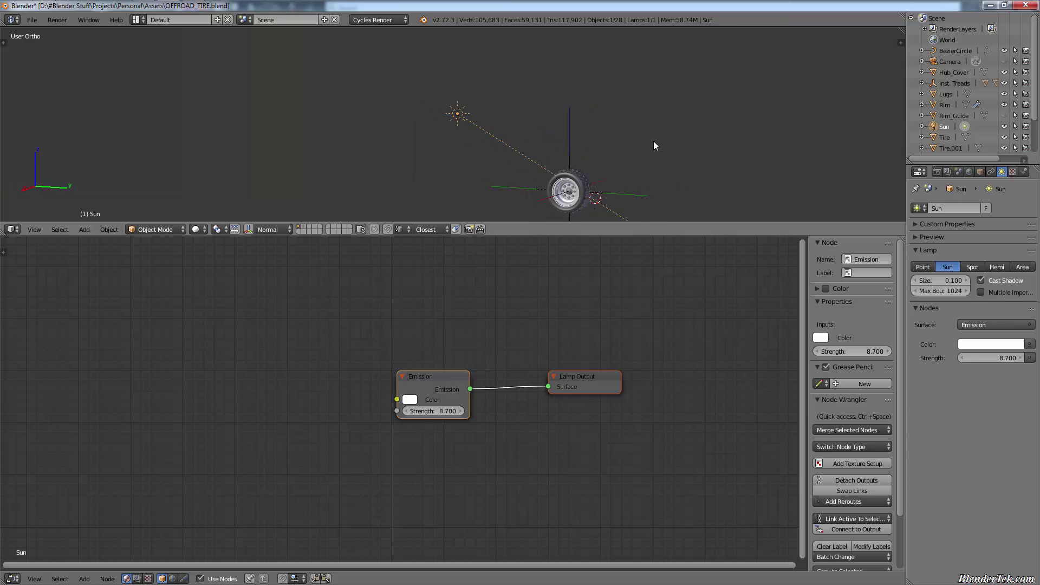
left_click(197, 230)
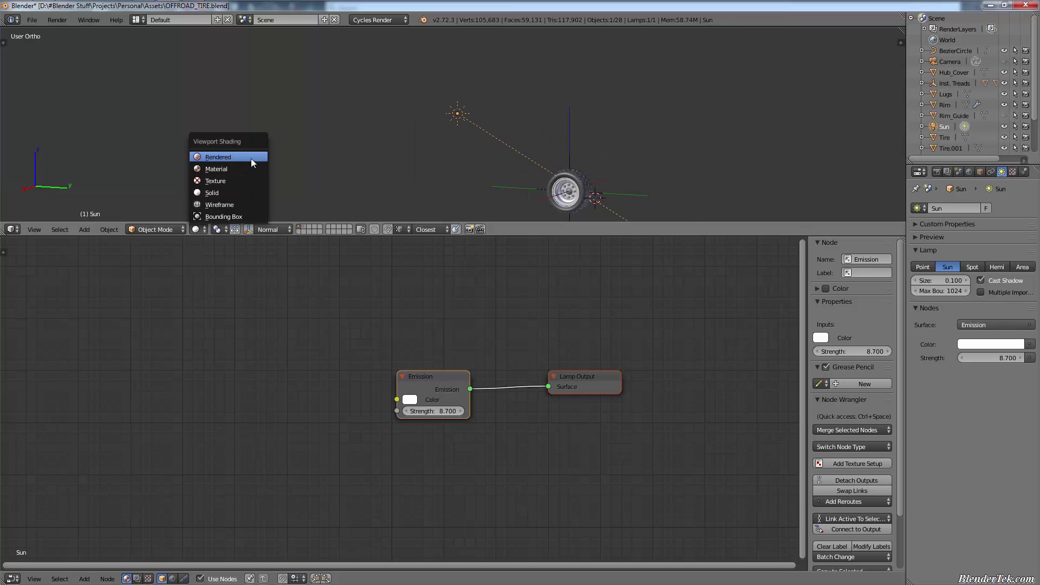
left_click(251, 157)
scroll(600, 198, "up", 10)
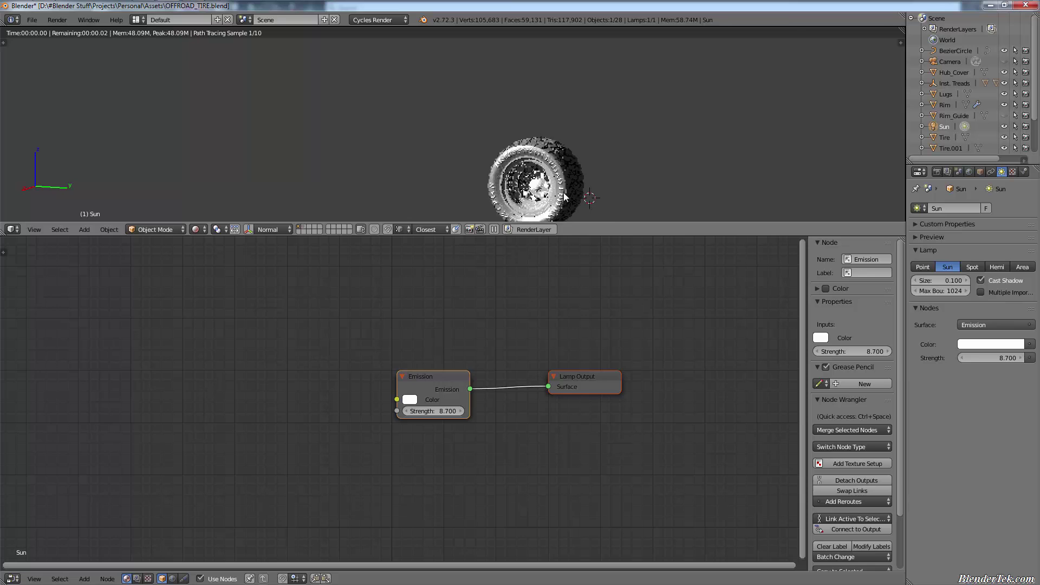
middle_click_drag(564, 193, 578, 135, "shift")
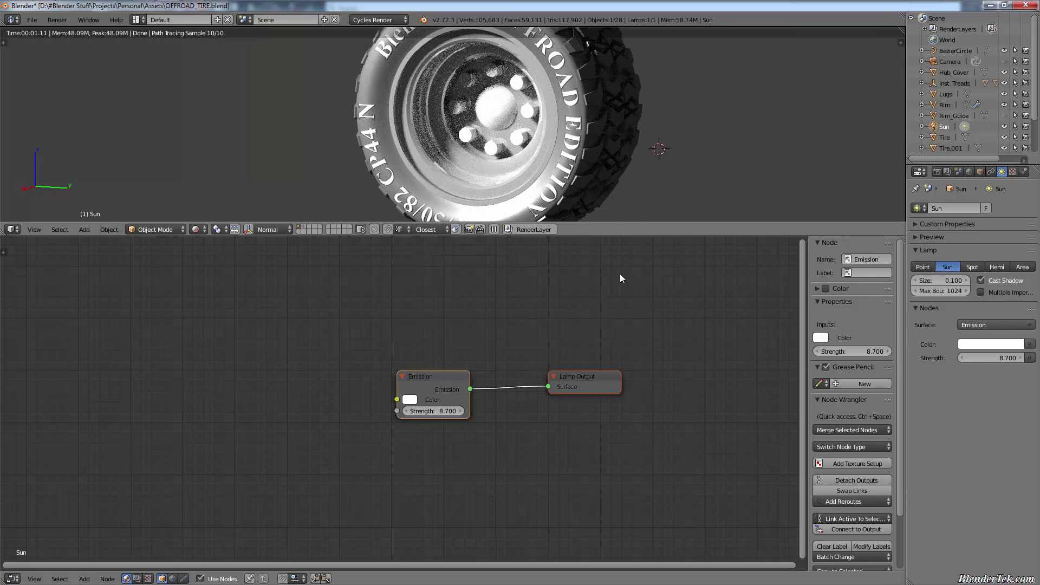
Step: Set the Cycles preview samples to 75 in the render sampling settings
left_click(939, 173)
scroll(953, 395, "down", 2)
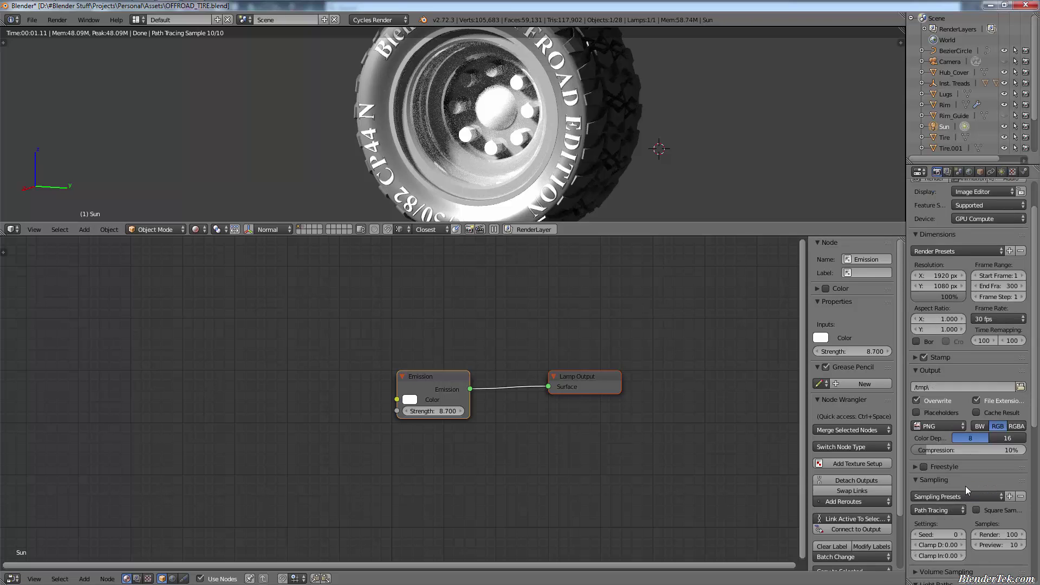
scroll(965, 486, "down", 8)
double_click(1005, 372)
type("75")
key("Return")
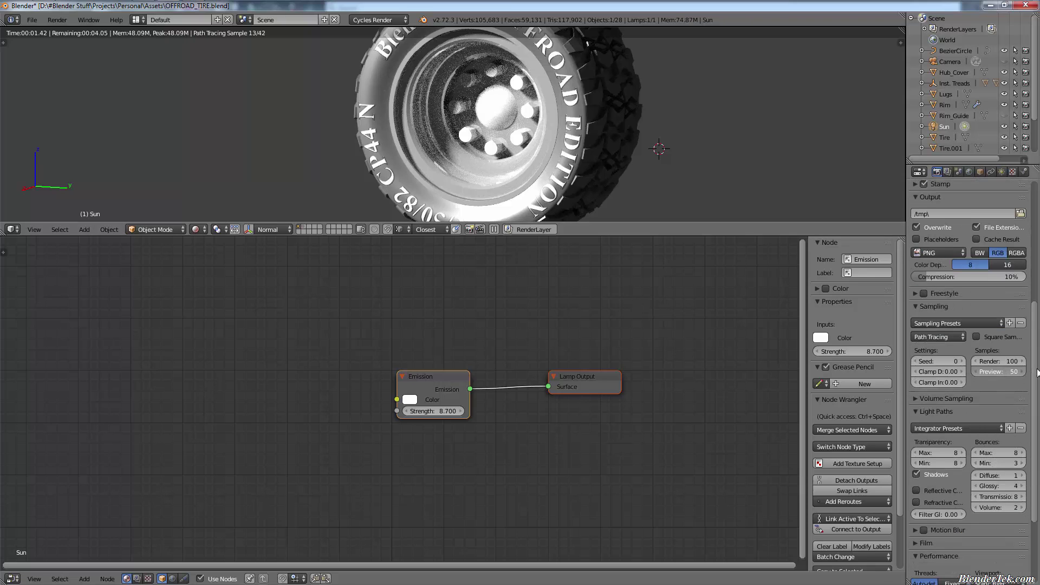
Step: Show the Sun lamp's object properties and save the file over the existing version
left_click(991, 173)
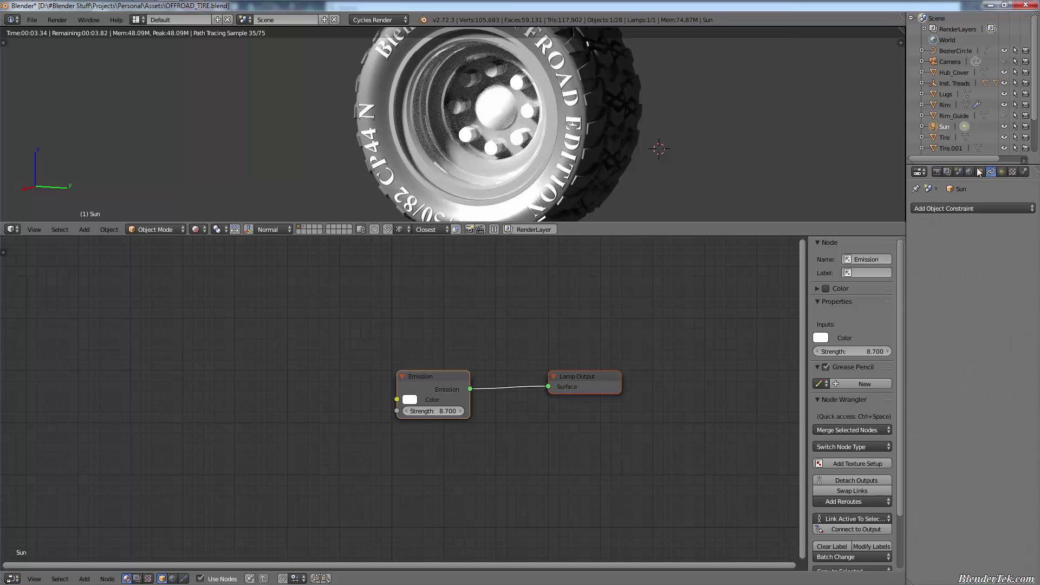
left_click(979, 171)
key("ctrl+s")
left_click(677, 221)
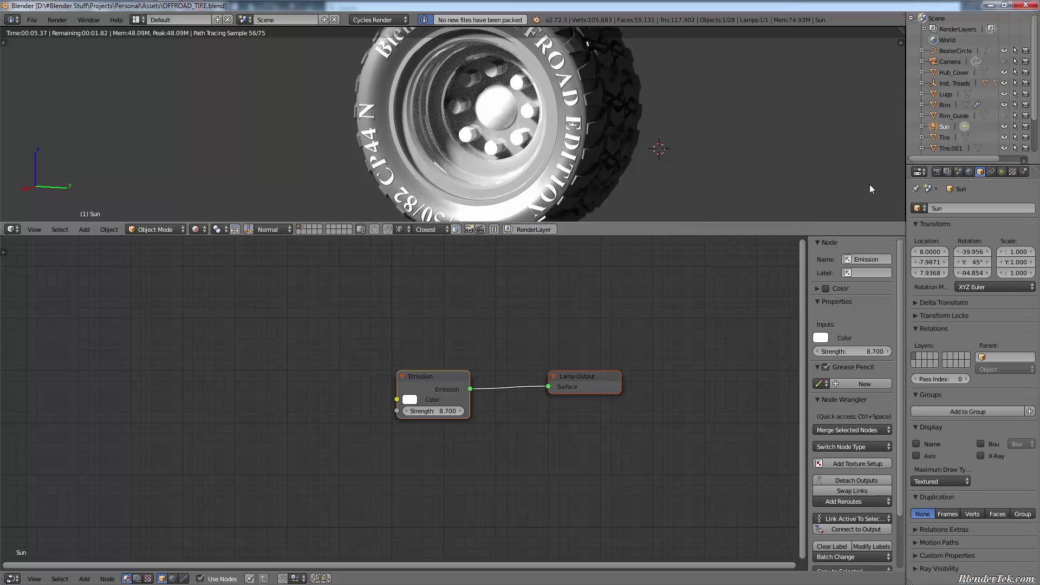
Step: In the Rim's Stainless.mat, shift the Glossy BSDF node slightly and set the Mix Shader factor to 0.2
left_click(951, 106)
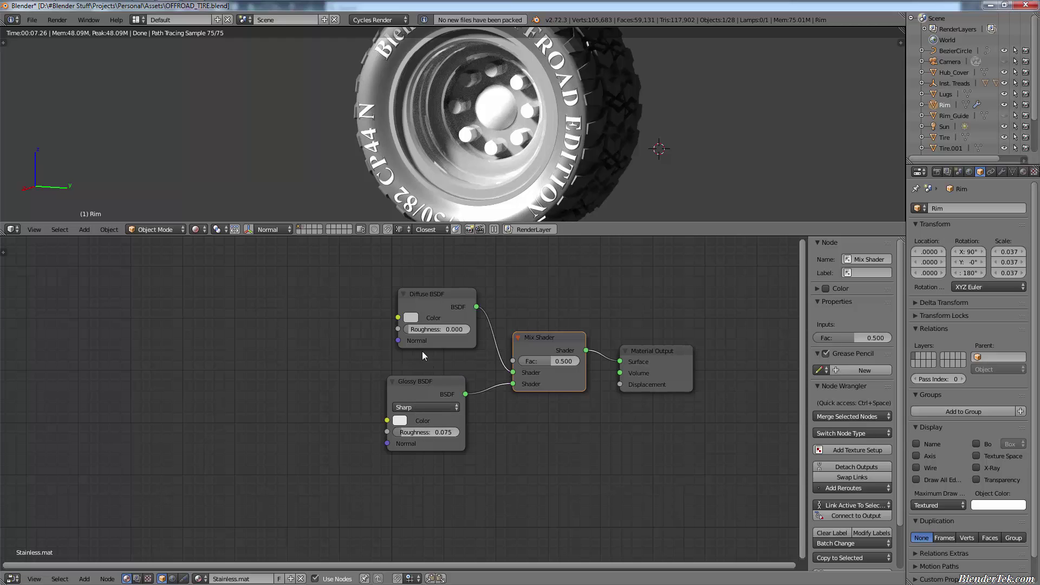
left_click_drag(428, 385, 440, 383)
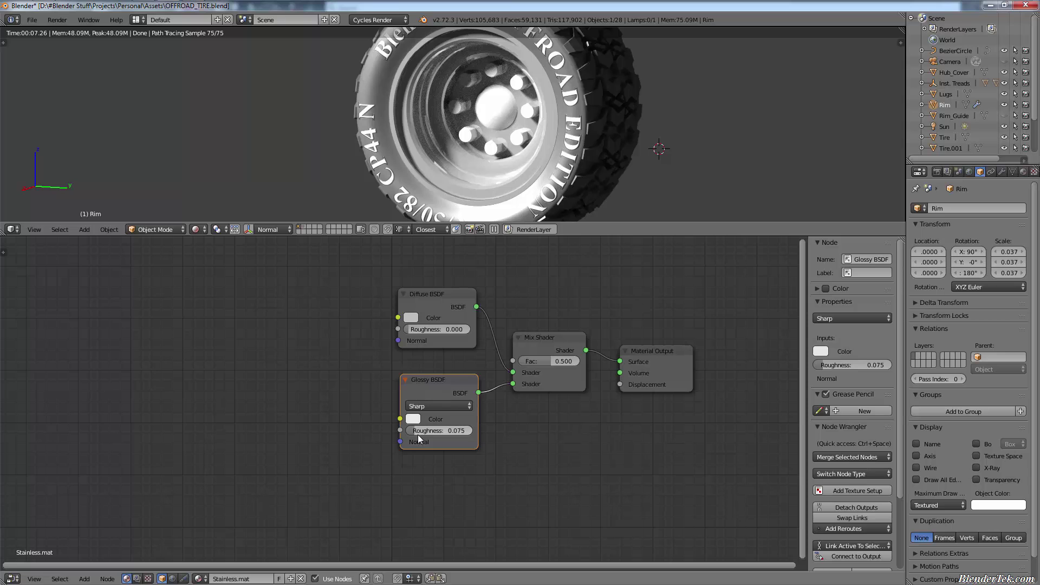
left_click_drag(545, 363, 532, 366)
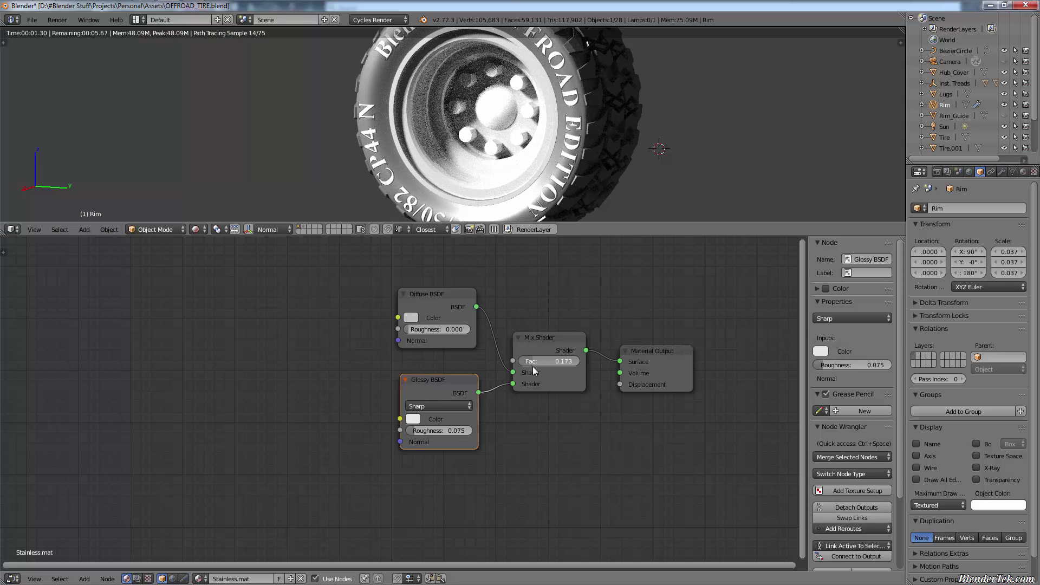
key("ctrl+a")
type("0.2")
key("Return")
Step: Set the Stainless.mat Glossy BSDF roughness to 0.1 and brighten its color to near white
left_click(421, 431)
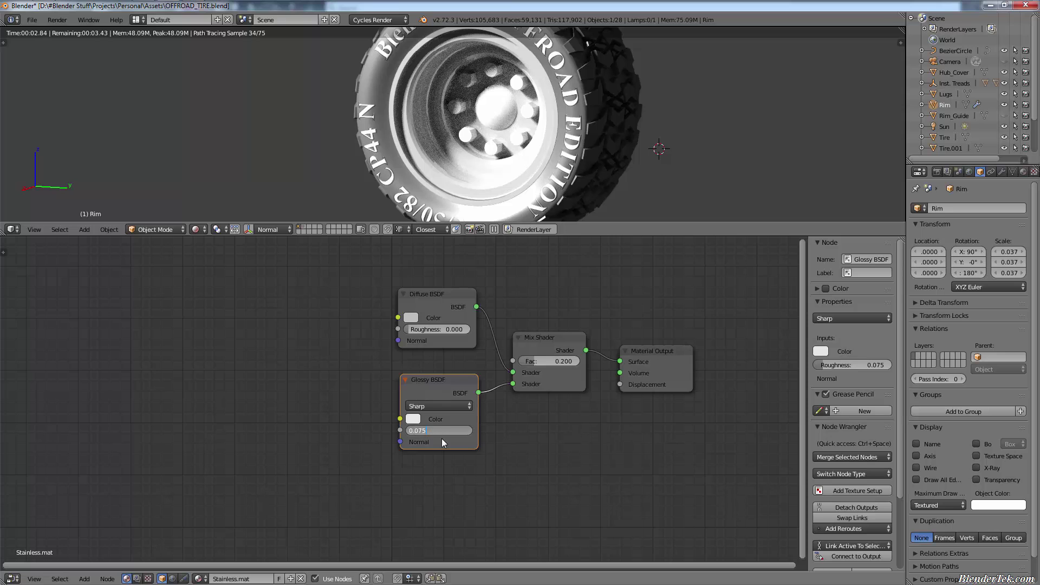
type("0.1")
key("Return")
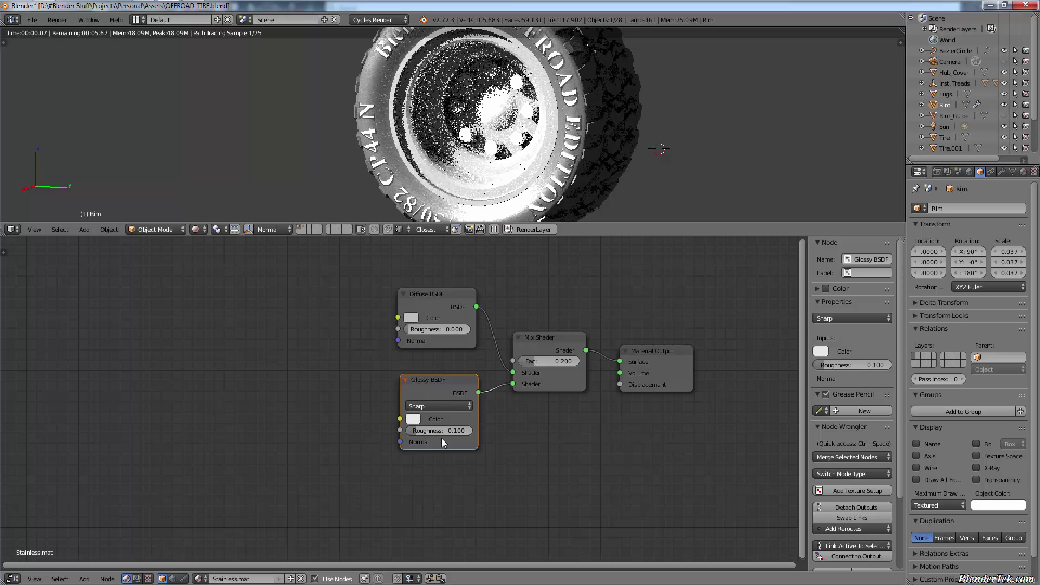
left_click(412, 419)
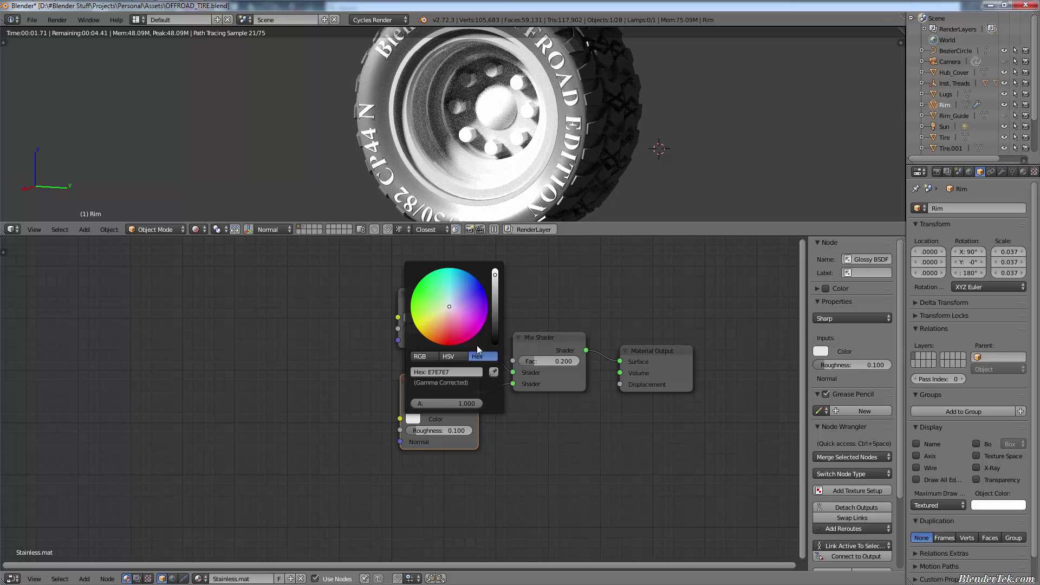
left_click(496, 284)
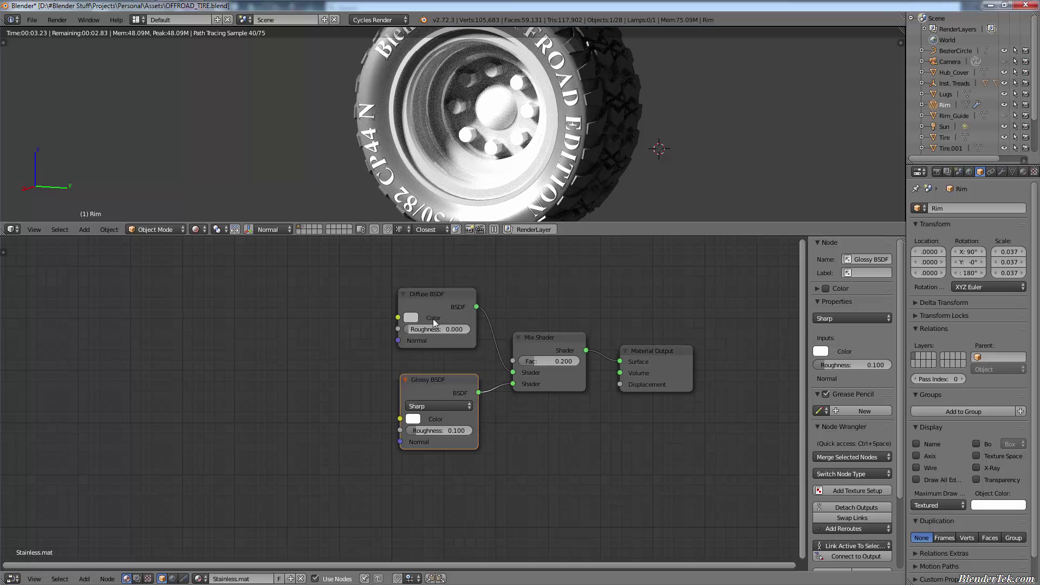
Step: Darken the Stainless.mat Diffuse BSDF color to a medium gray
left_click(411, 318)
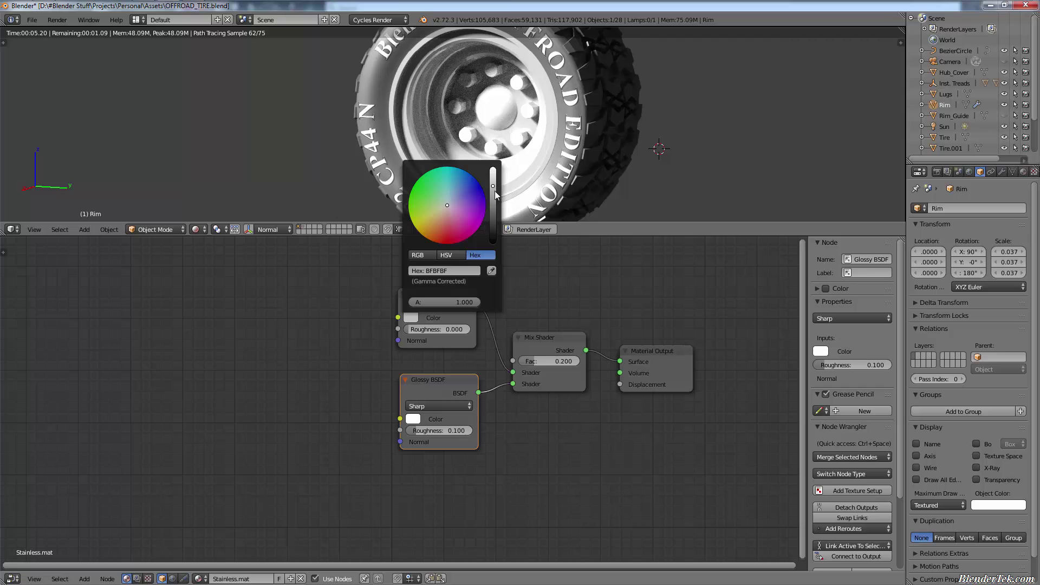
left_click_drag(495, 190, 492, 207)
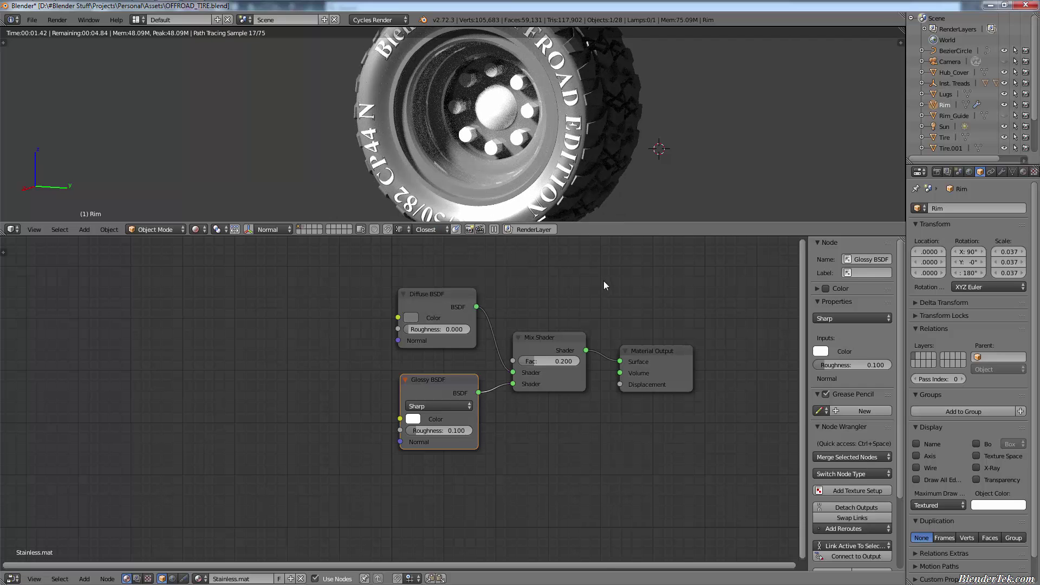
left_click(413, 317)
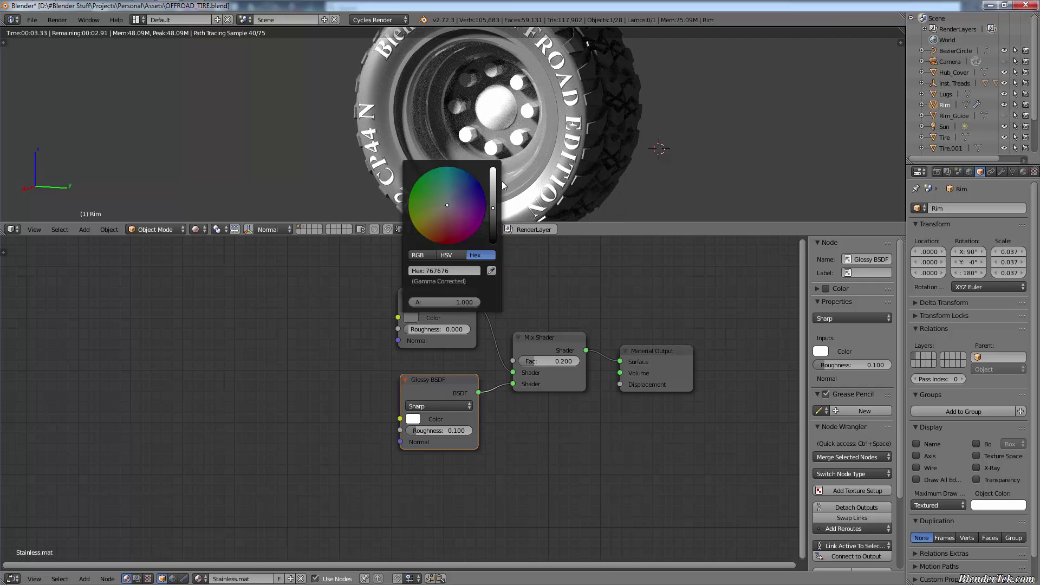
left_click_drag(492, 204, 495, 197)
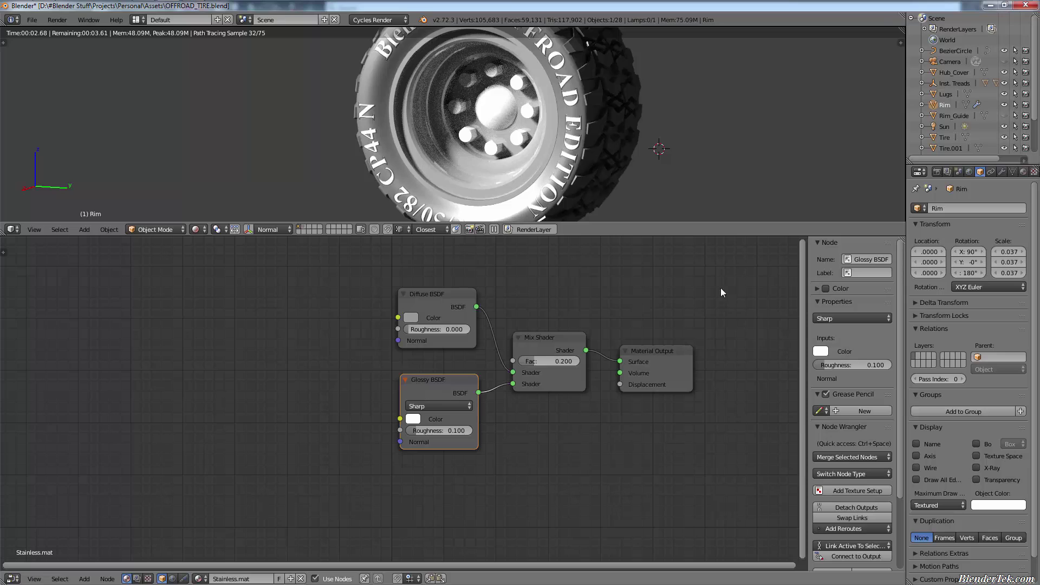
Step: Try the Beckmann distribution on the rim's Glossy BSDF, then set the distribution to GGX
left_click(433, 405)
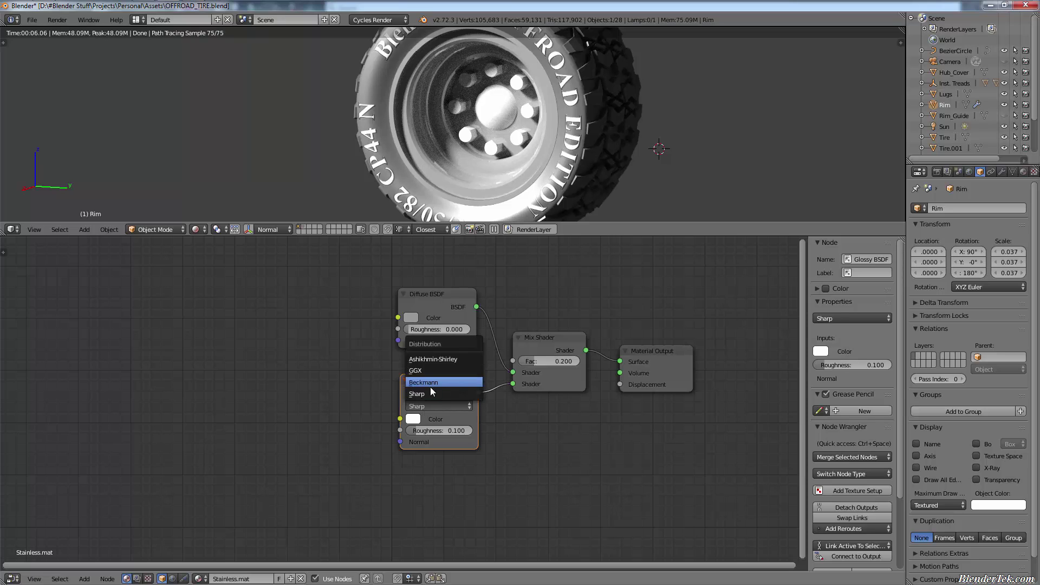
left_click(434, 384)
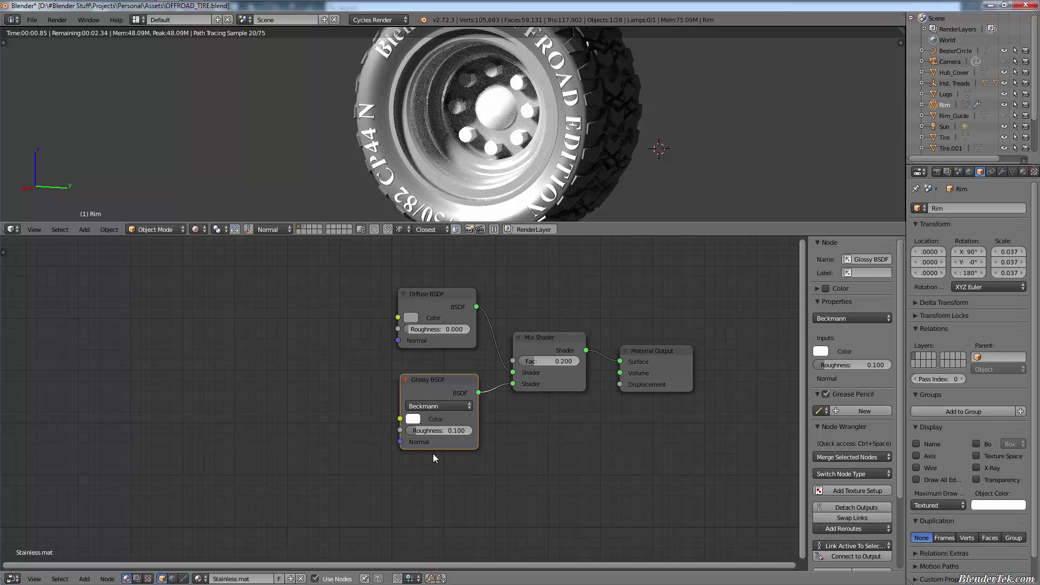
left_click(444, 406)
left_click(425, 369)
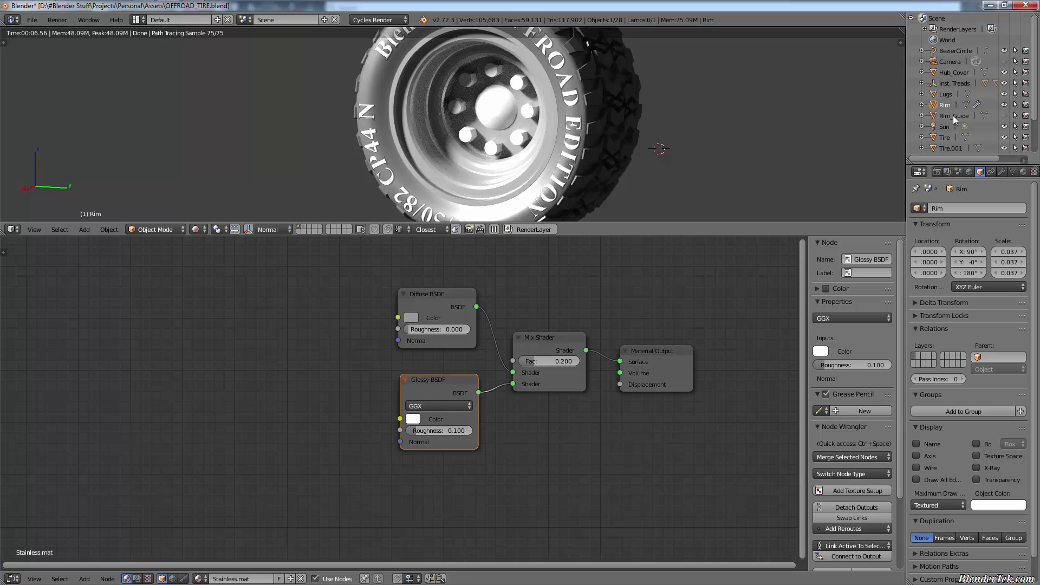
Step: Create a new material on the Hub_Cover object and name it Chrome.mat
left_click(954, 72)
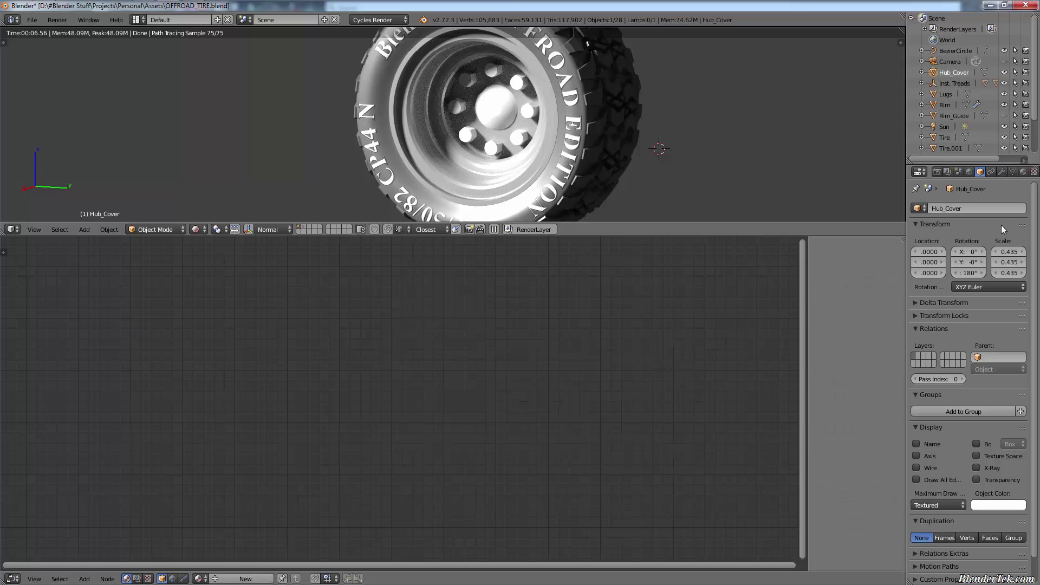
left_click(1022, 172)
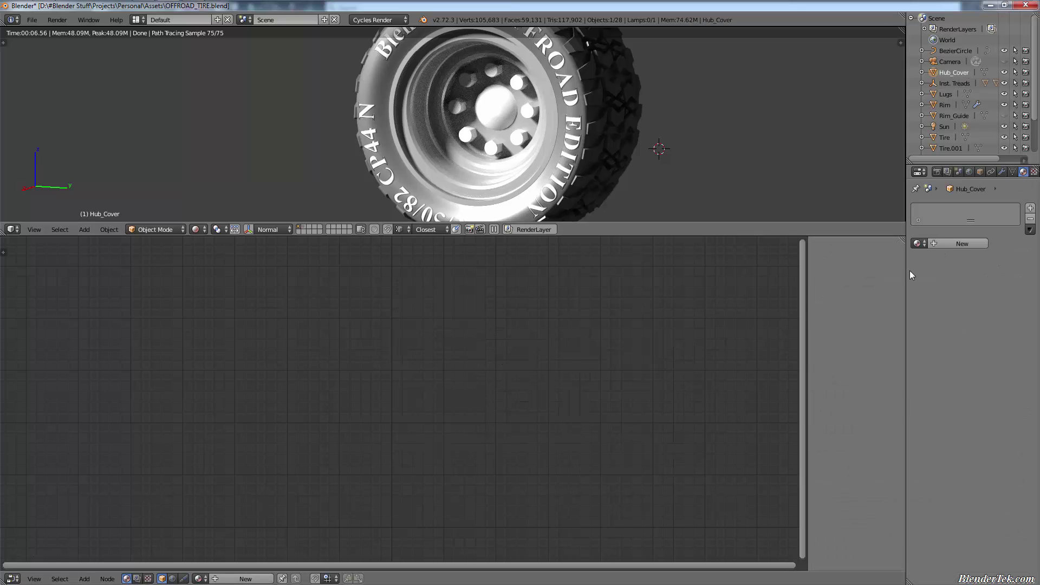
left_click(942, 240)
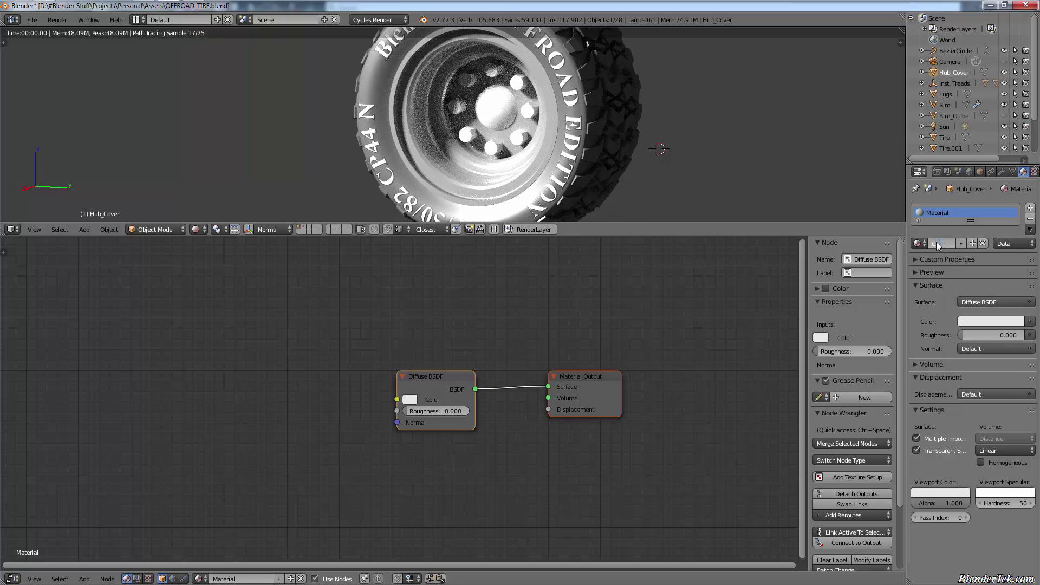
left_click(936, 242)
type("Chrome.mat")
key("Return")
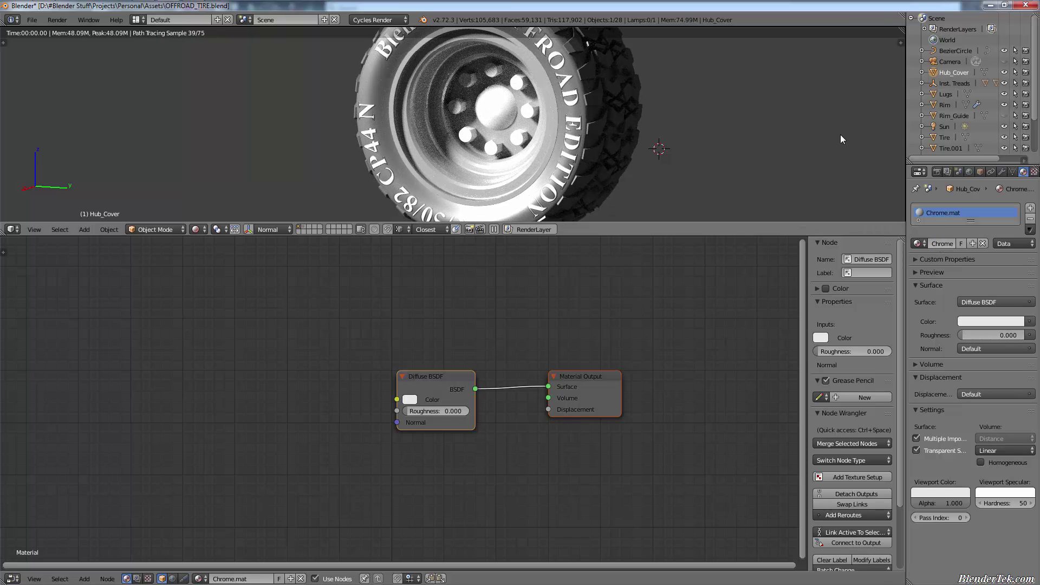
Step: Move the Chrome.mat Diffuse BSDF node up and place a duplicate of it below
left_click_drag(429, 392, 424, 333)
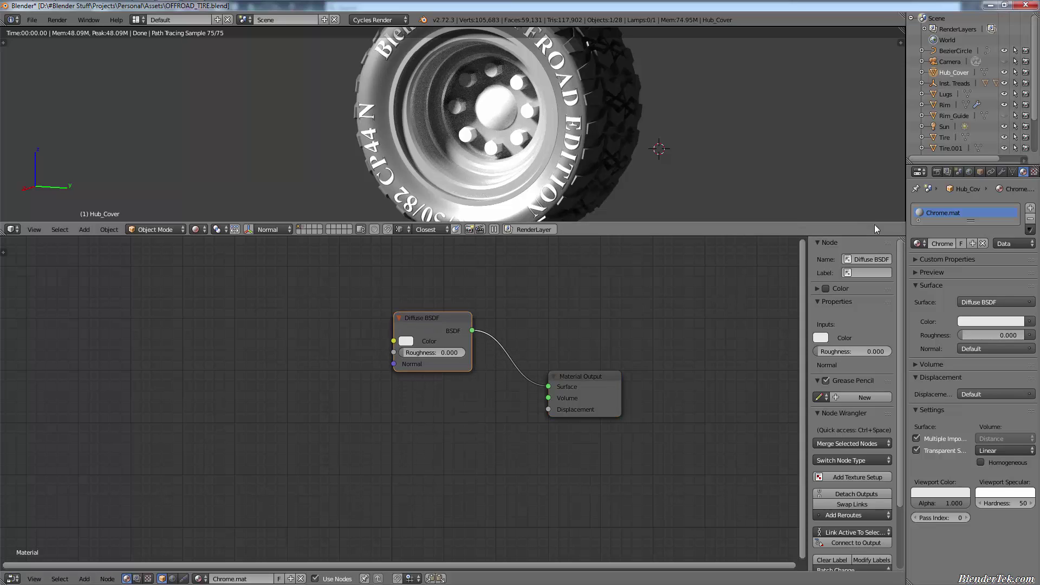
left_click(919, 243)
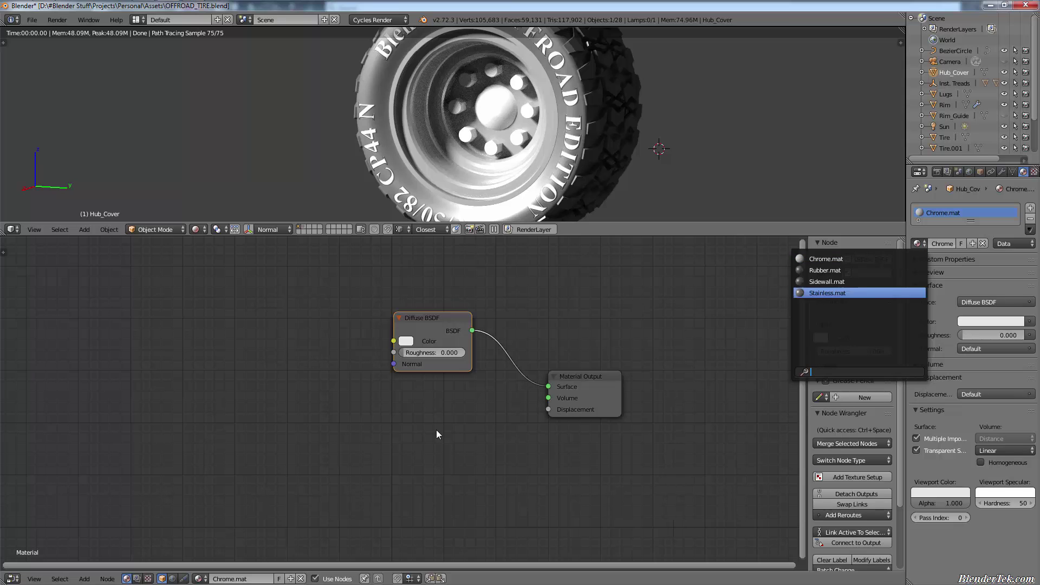
key("g")
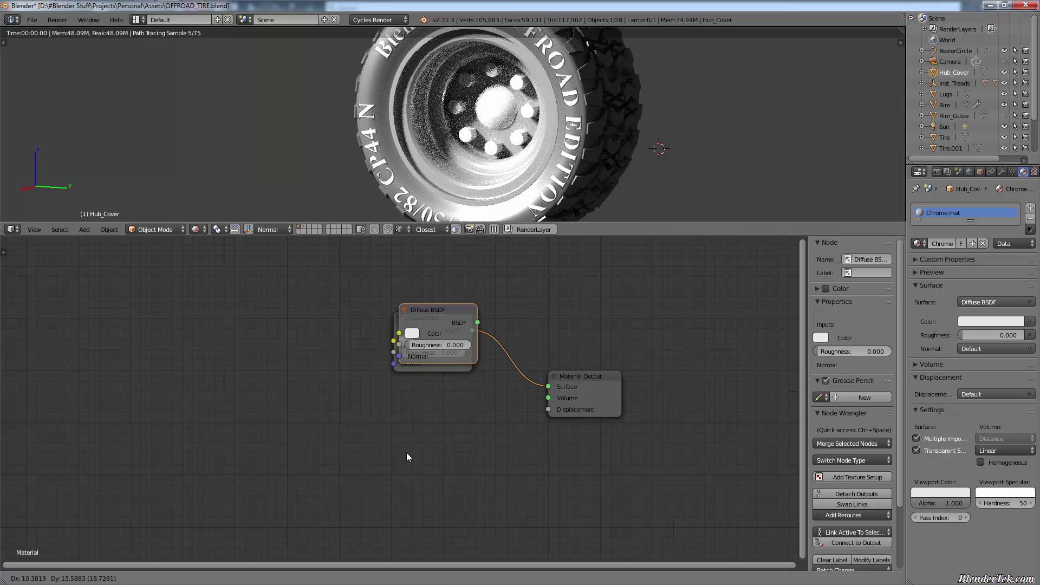
left_click(406, 530)
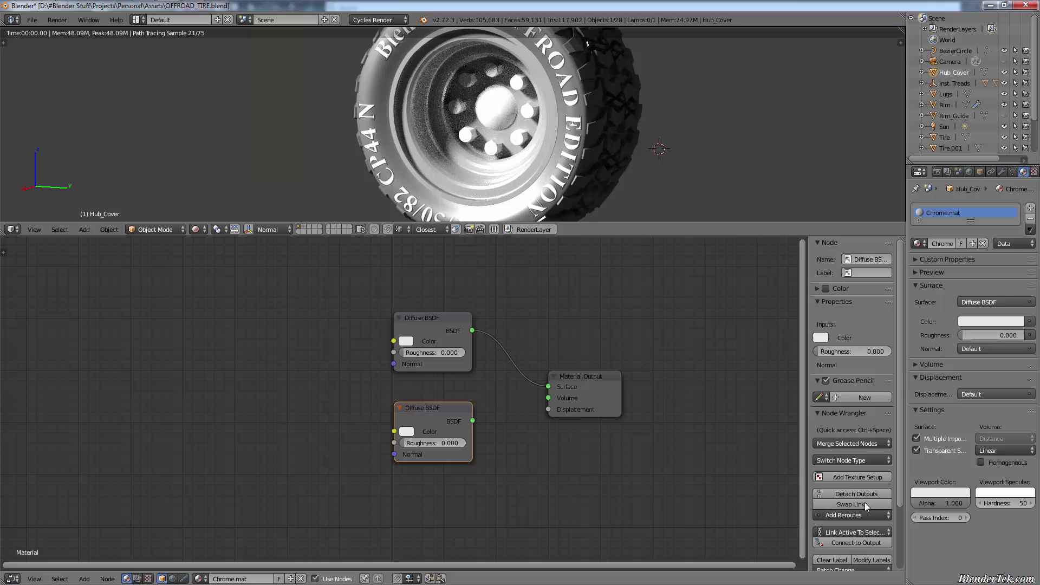
Step: Switch the duplicated node to a Glossy BSDF shader and select it together with the Diffuse BSDF node
left_click(861, 461)
mouse_move(843, 495)
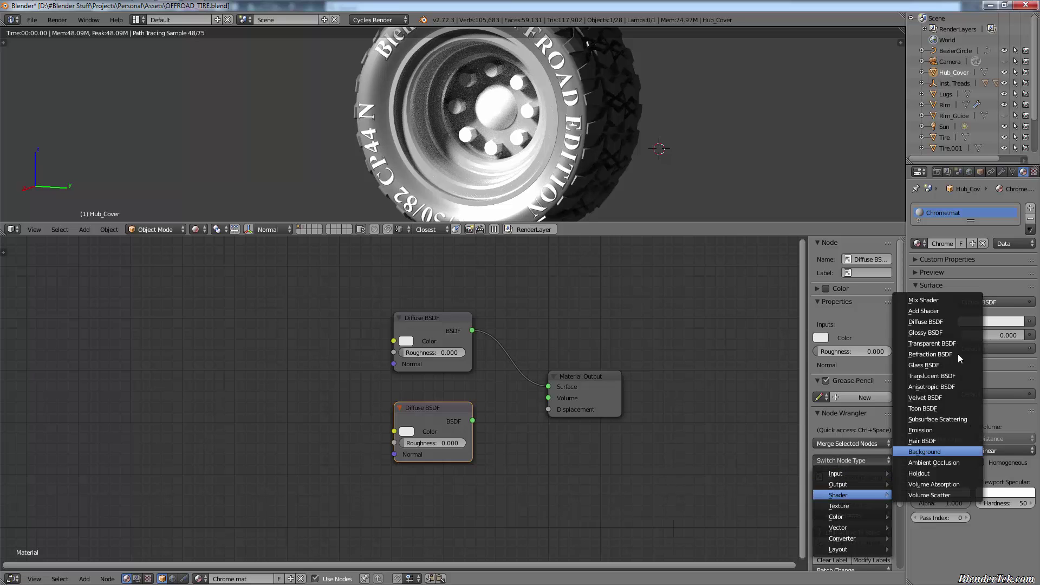
left_click(928, 332)
left_click(431, 332, "shift")
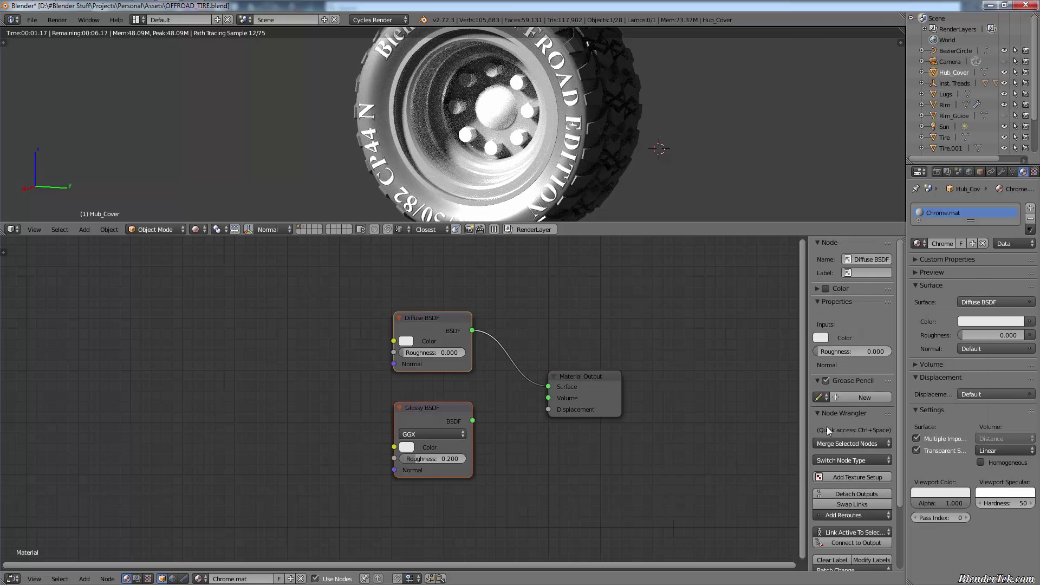
Step: Merge the selected Diffuse and Glossy BSDF nodes with a Mix Shader and move the Material Output node clear of it
left_click(857, 444)
left_click(851, 443)
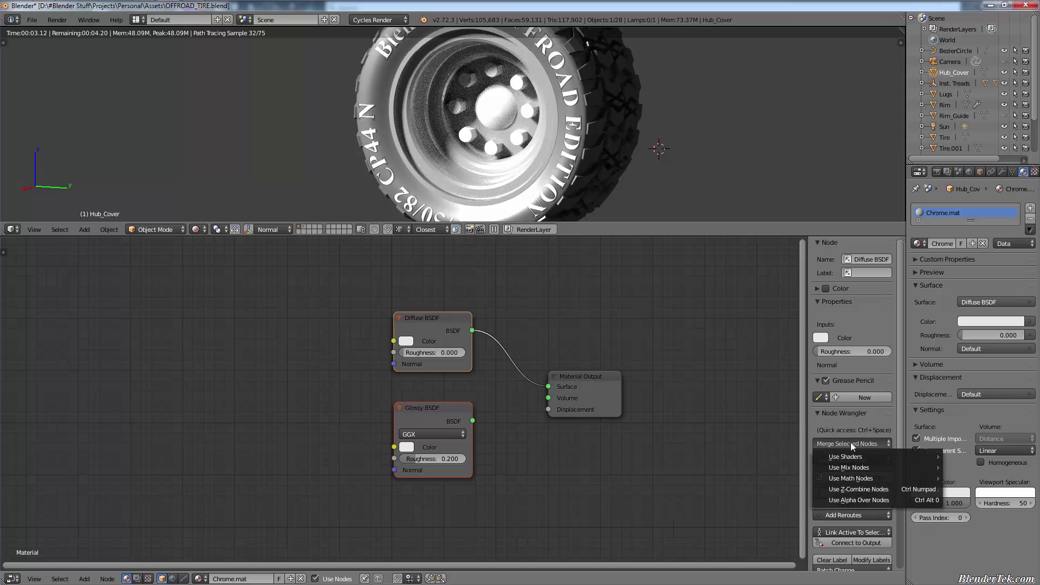
mouse_move(848, 457)
left_click(759, 457)
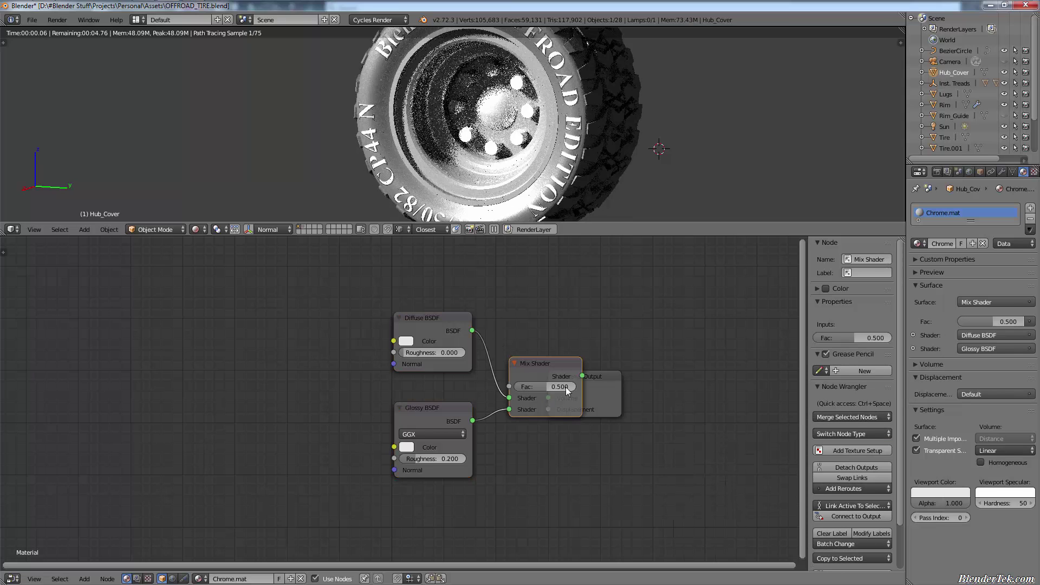
left_click_drag(611, 395, 677, 390)
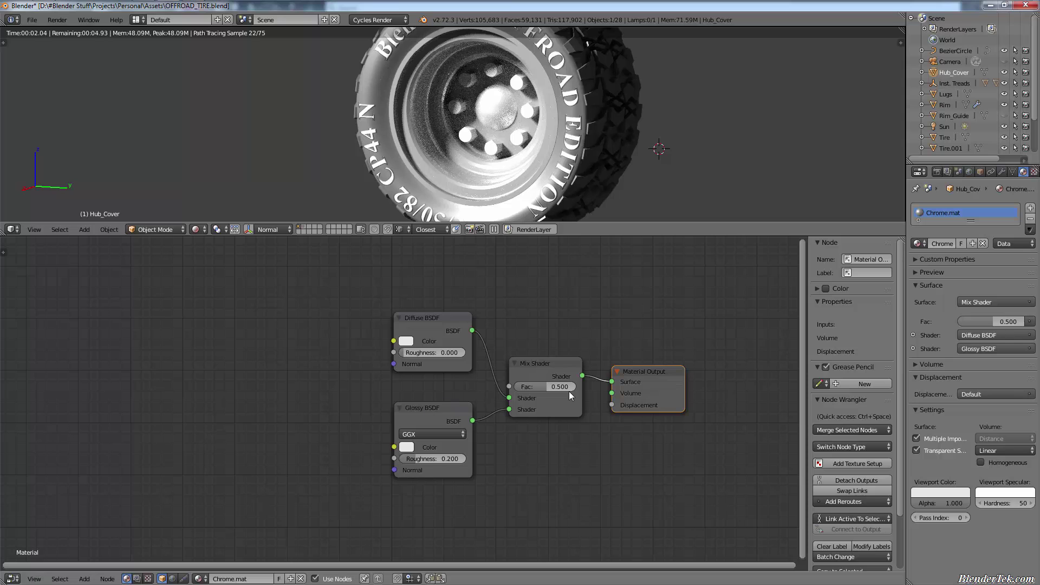
Step: Set the Chrome.mat Glossy BSDF to the Sharp distribution with roughness 0.062 and a pure white color (FFFFFF)
left_click(433, 434)
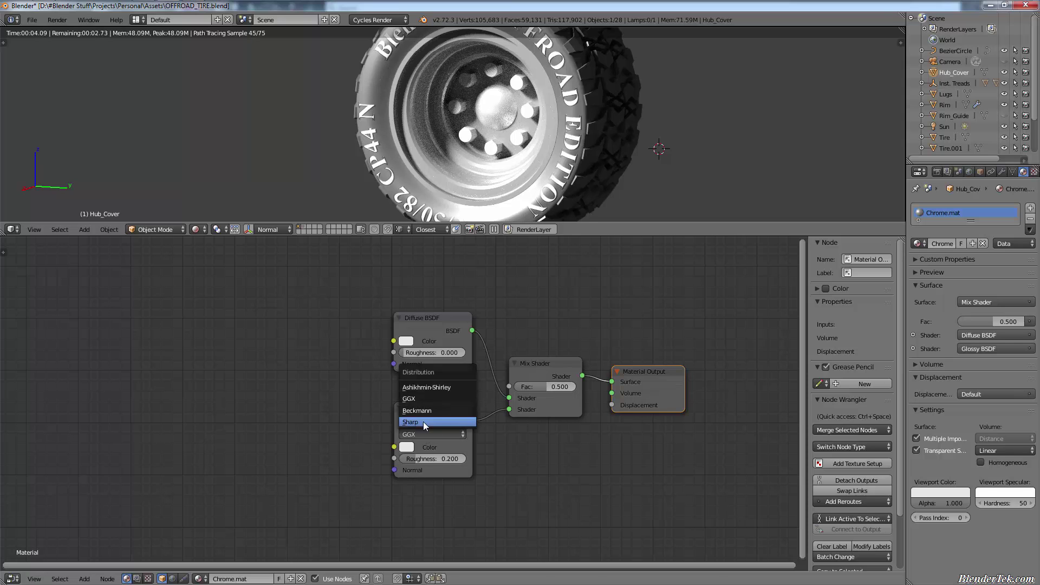
left_click(424, 422)
left_click_drag(418, 459, 419, 459)
left_click(413, 458)
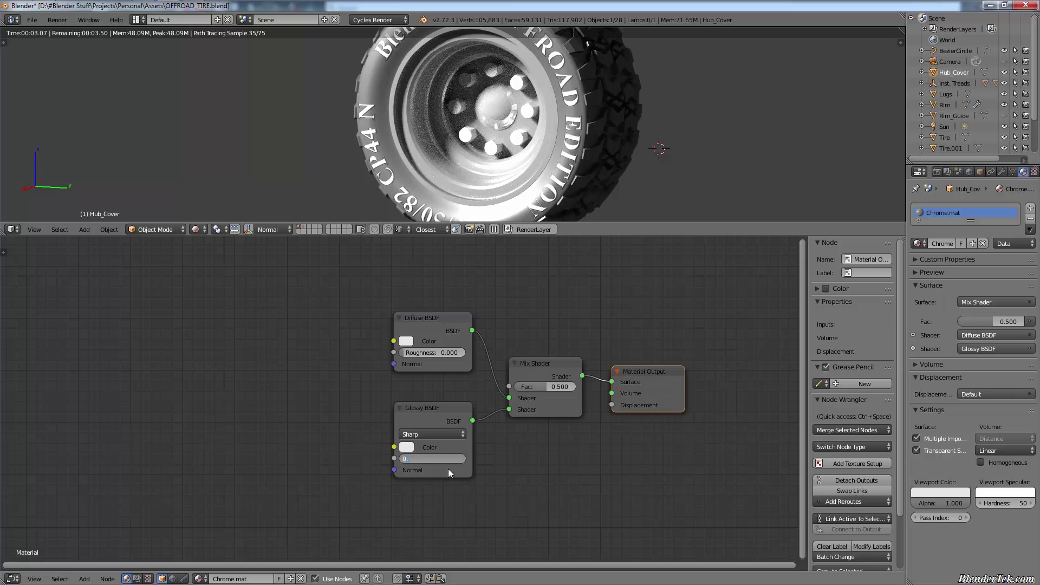
type("0.062")
key("Return")
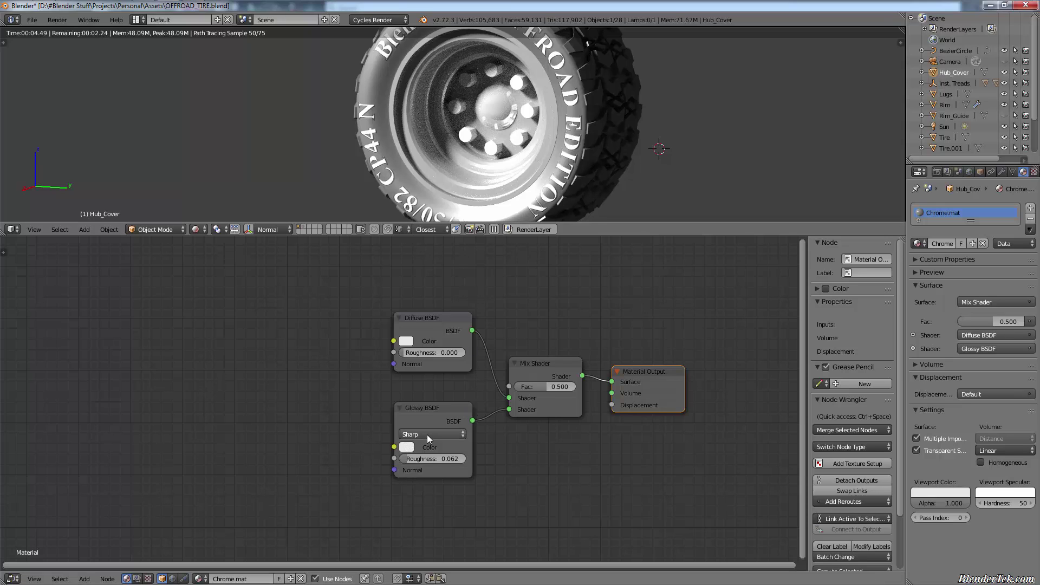
left_click(406, 447)
left_click(492, 306)
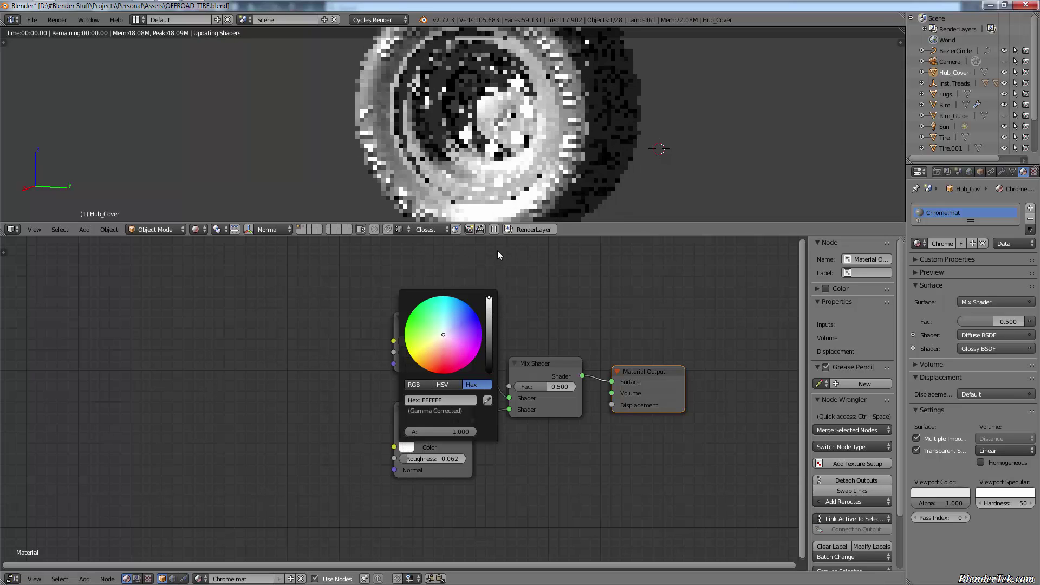
Step: Select the Lugs object on the wheel and assign the existing Chrome.mat material to it
middle_click_drag(551, 118, 581, 113)
scroll(581, 113, "up", 10)
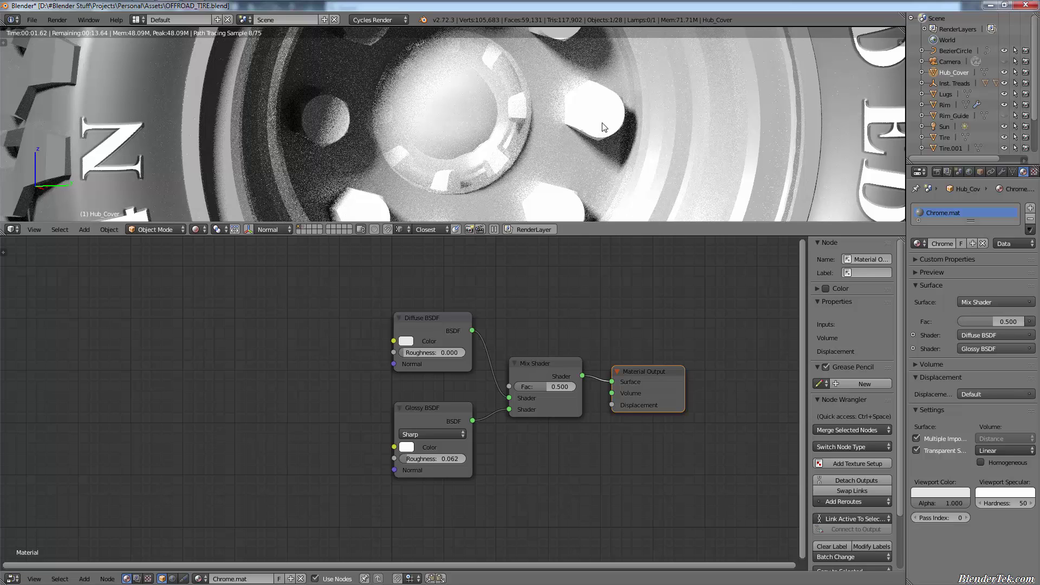
right_click(607, 132)
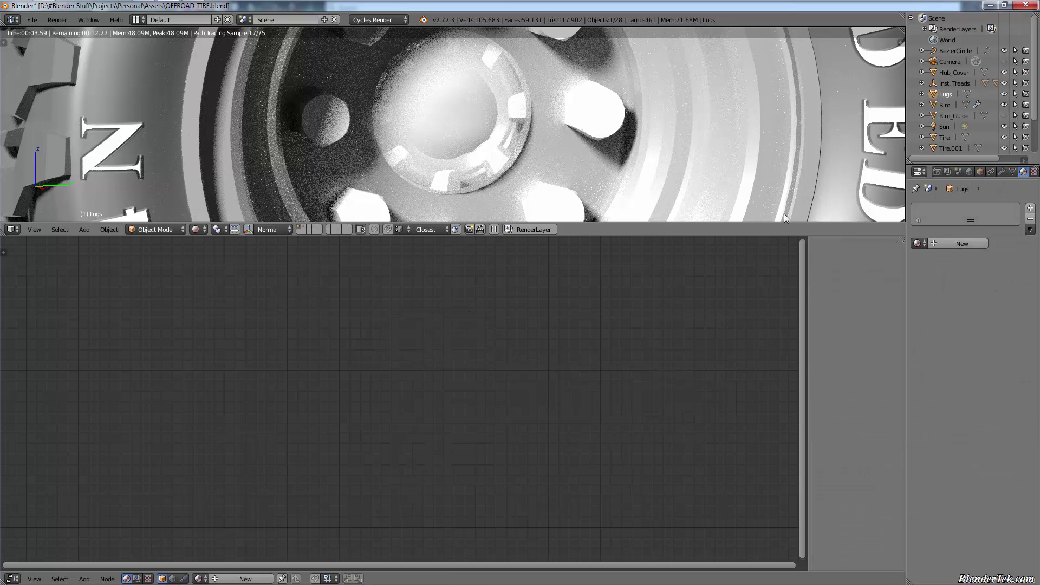
left_click(922, 245)
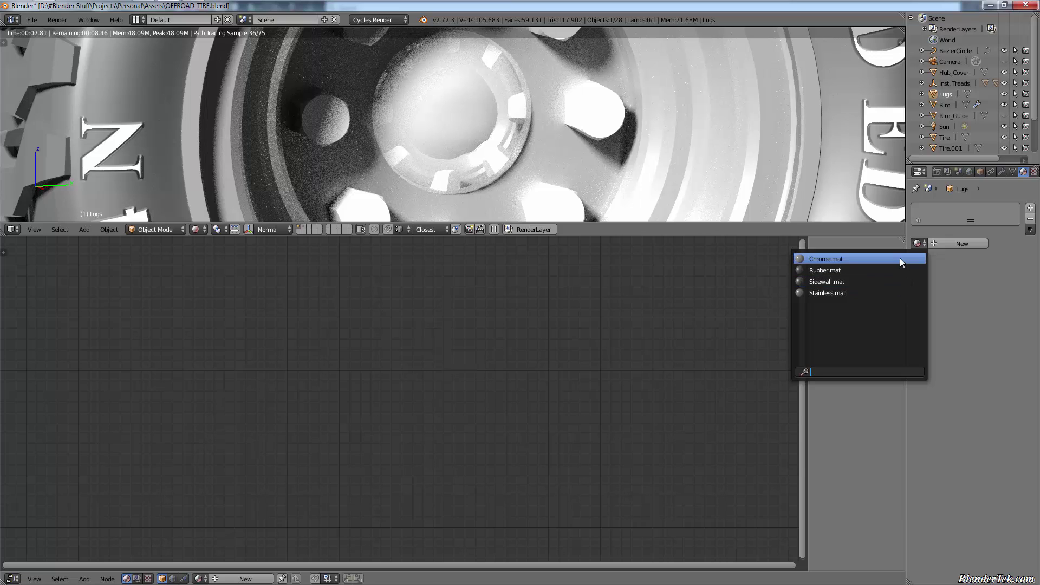
left_click(899, 258)
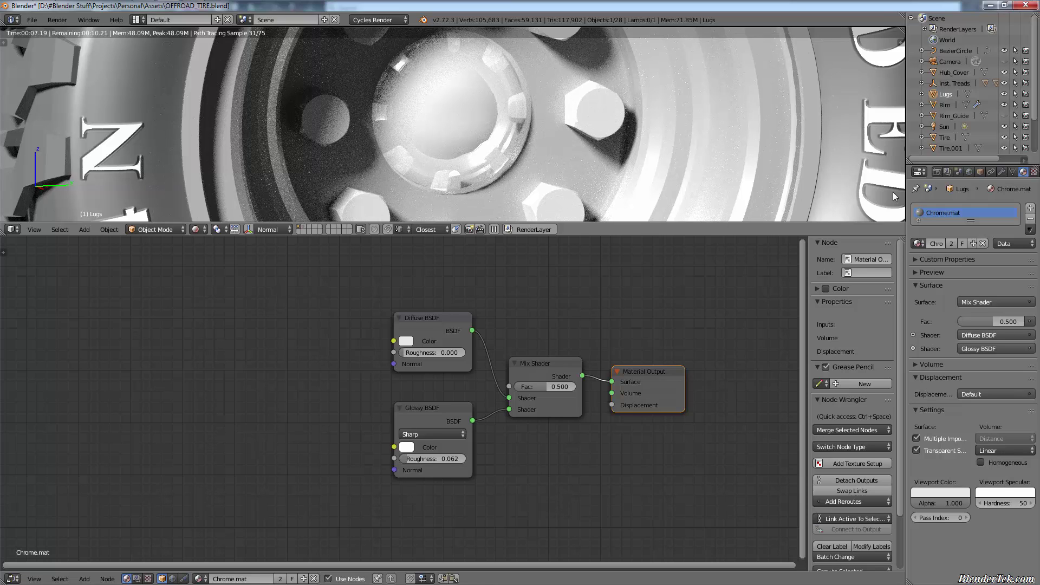
Step: Try Stainless.mat on the Lugs object, then reassign Chrome.mat to it
left_click(916, 244)
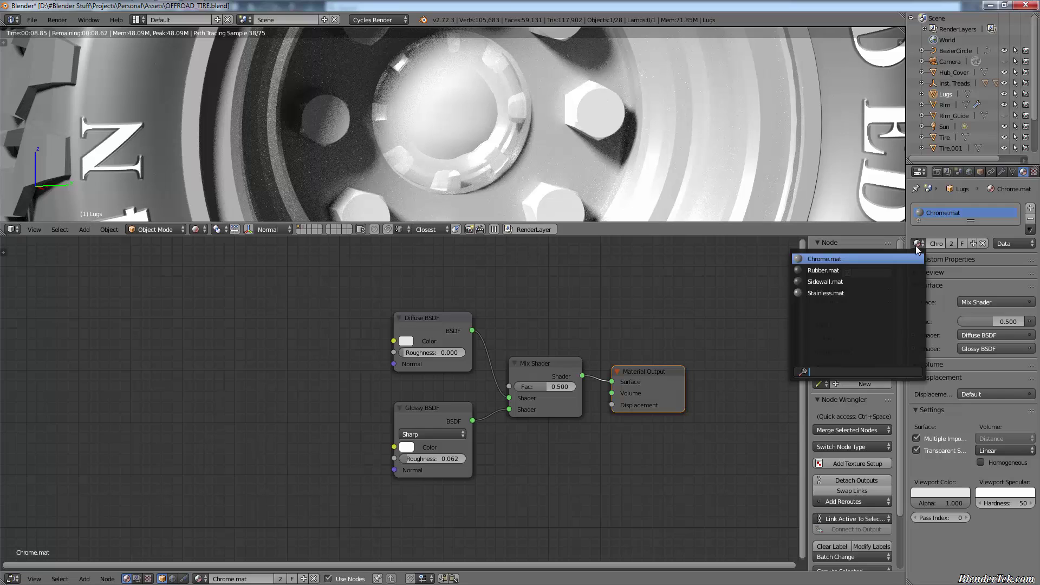
left_click(901, 295)
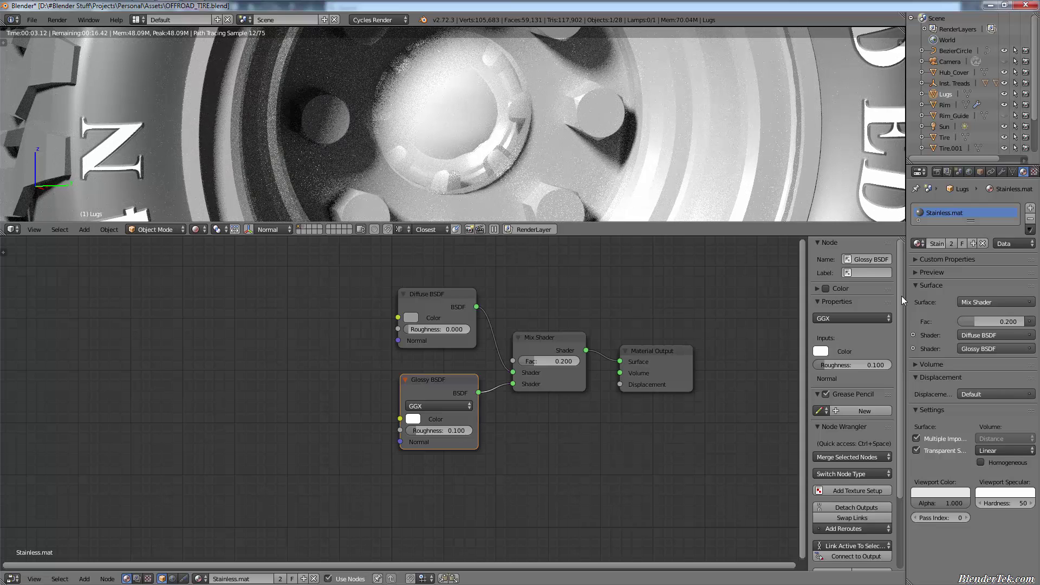
left_click(917, 243)
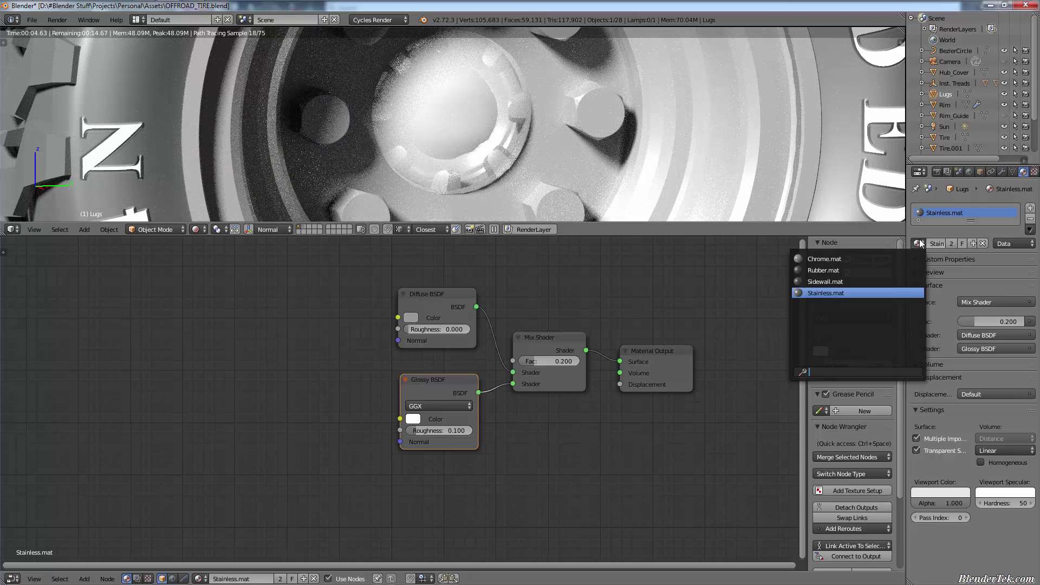
left_click(901, 265)
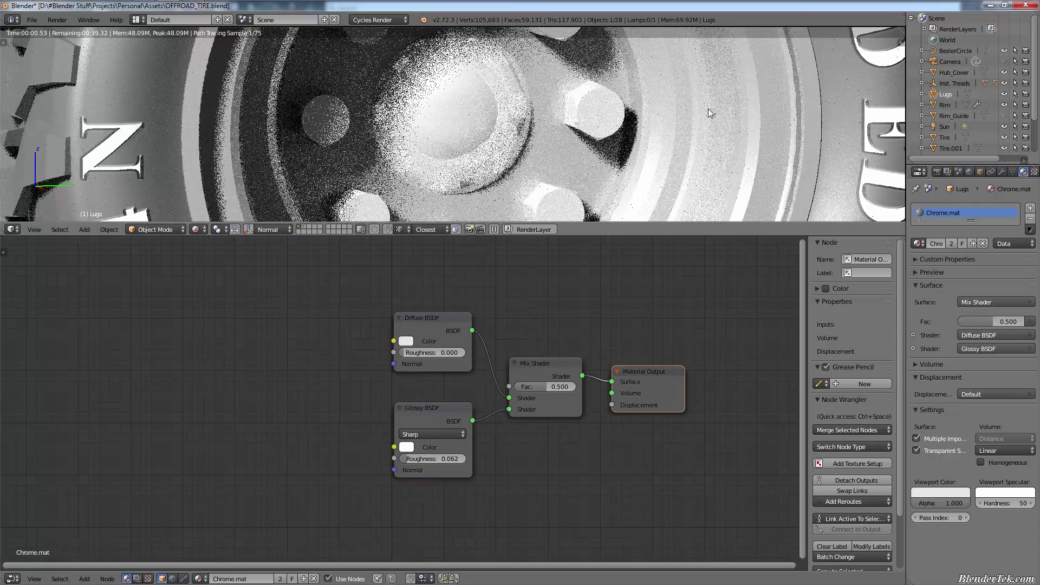
Step: Expand the 3D view over the node editor and save the scene over OFFROAD_TIRE.blend
scroll(707, 109, "down", 5)
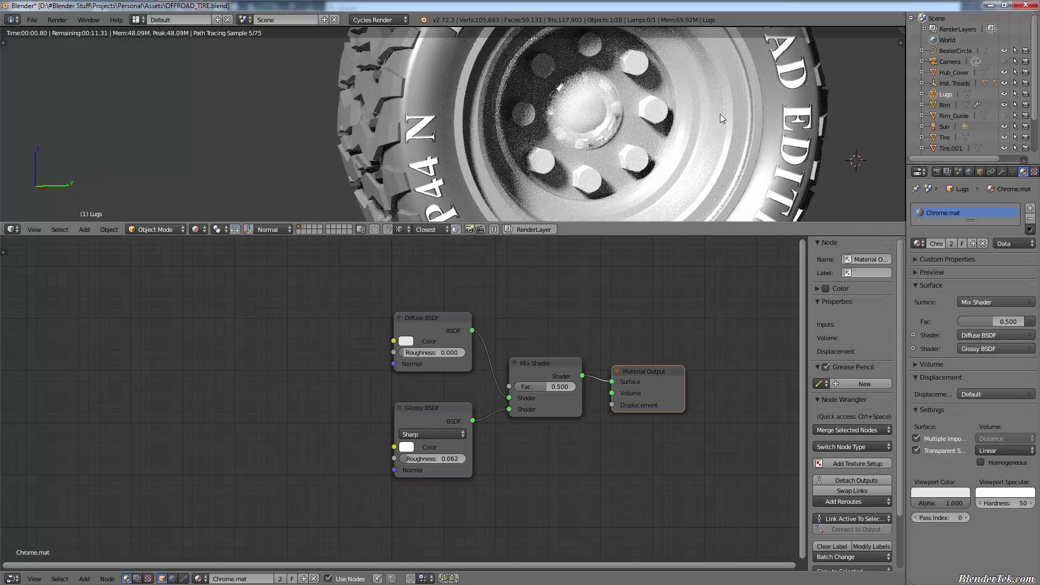
middle_click_drag(749, 157, 718, 135)
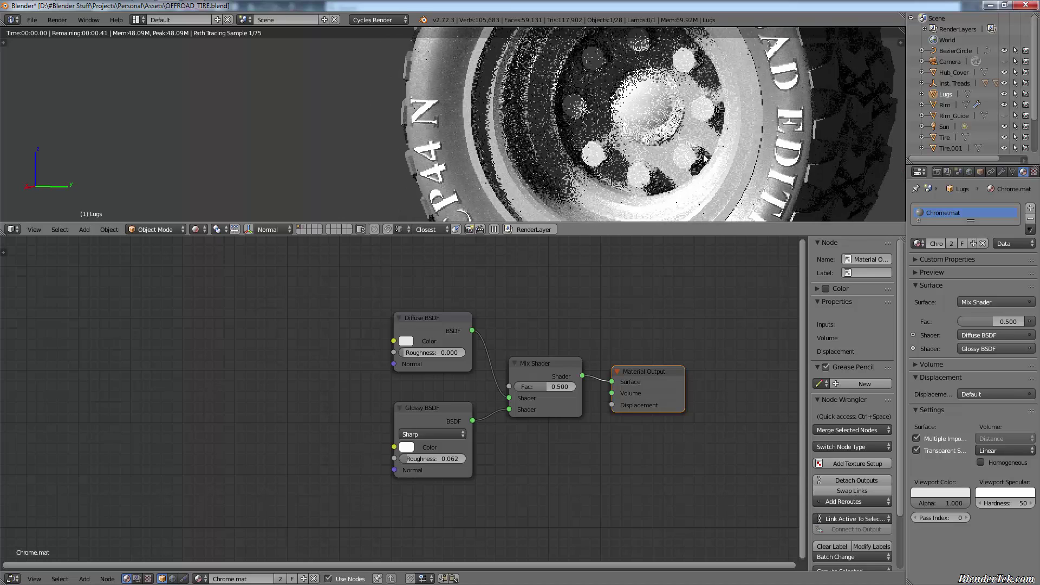
scroll(725, 127, "down", 5)
middle_click_drag(794, 125, 625, 127, "shift")
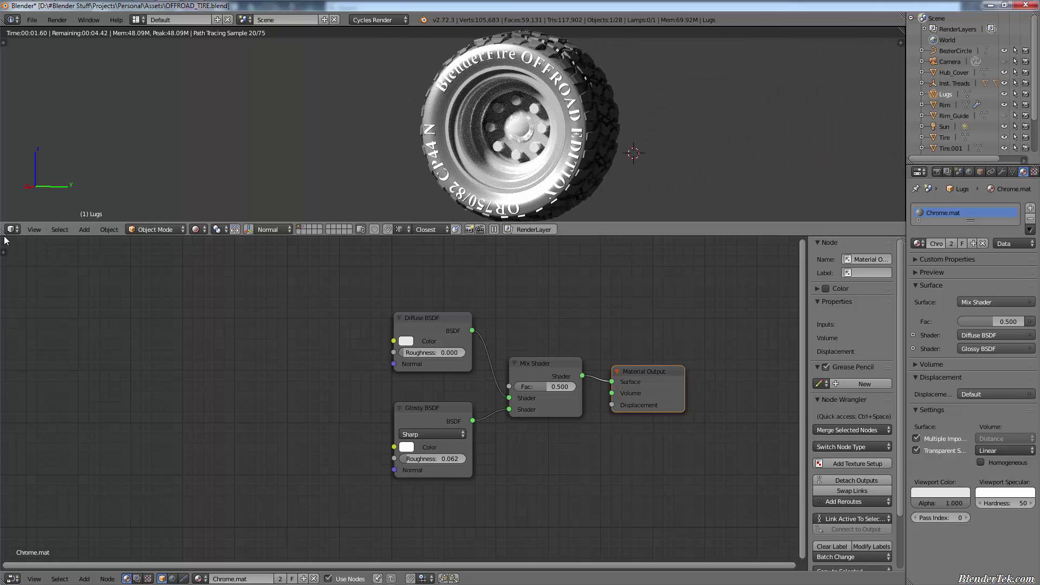
left_click_drag(6, 240, 6, 293)
key("ctrl+s")
left_click(455, 210)
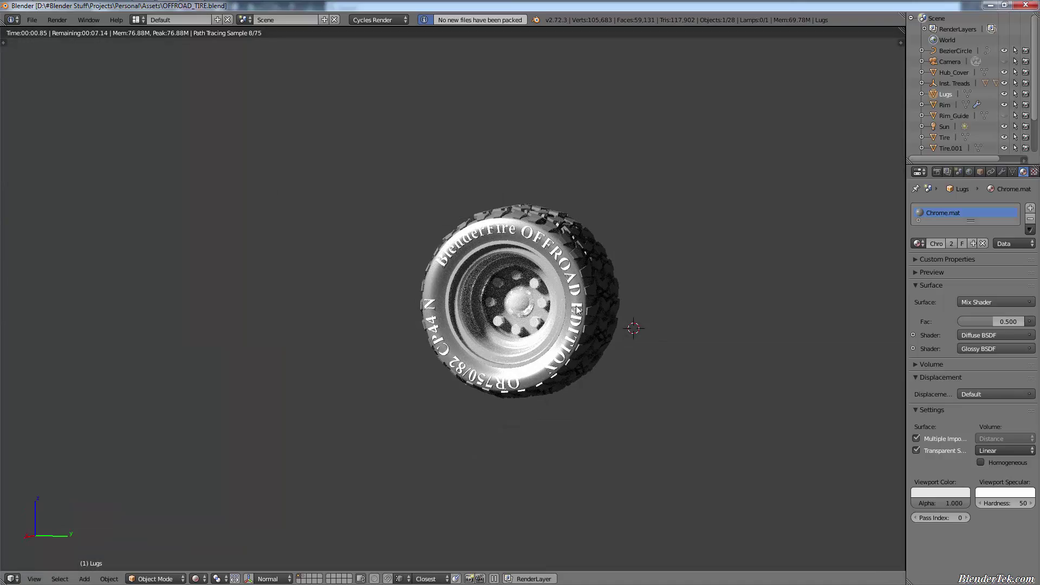
Step: Examine the rendered wheel from the front, back and tread side to check the rim, hub cover and lug materials
scroll(574, 306, "up", 4)
scroll(566, 284, "up", 3)
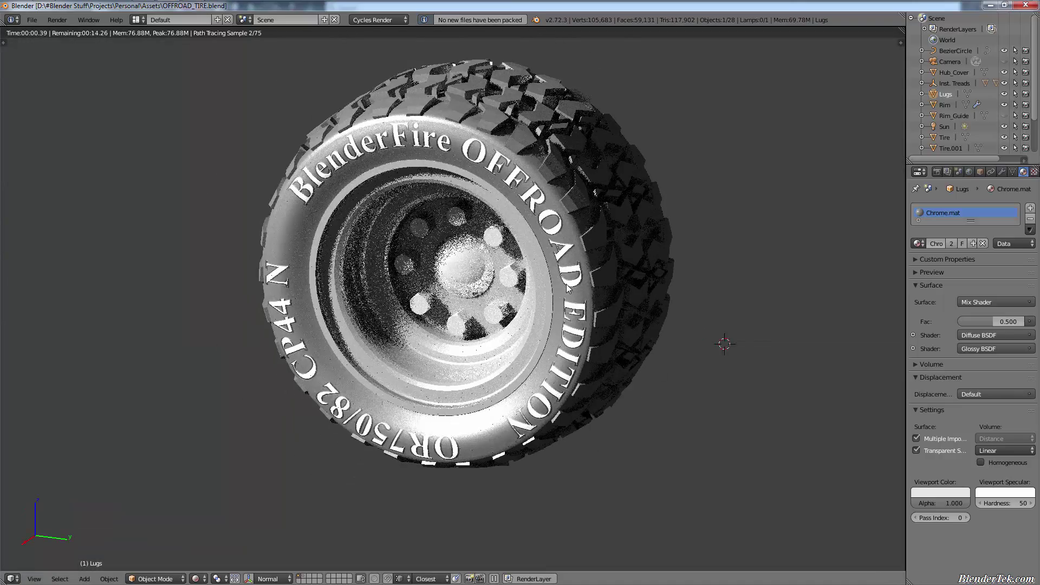
scroll(568, 272, "down", 2)
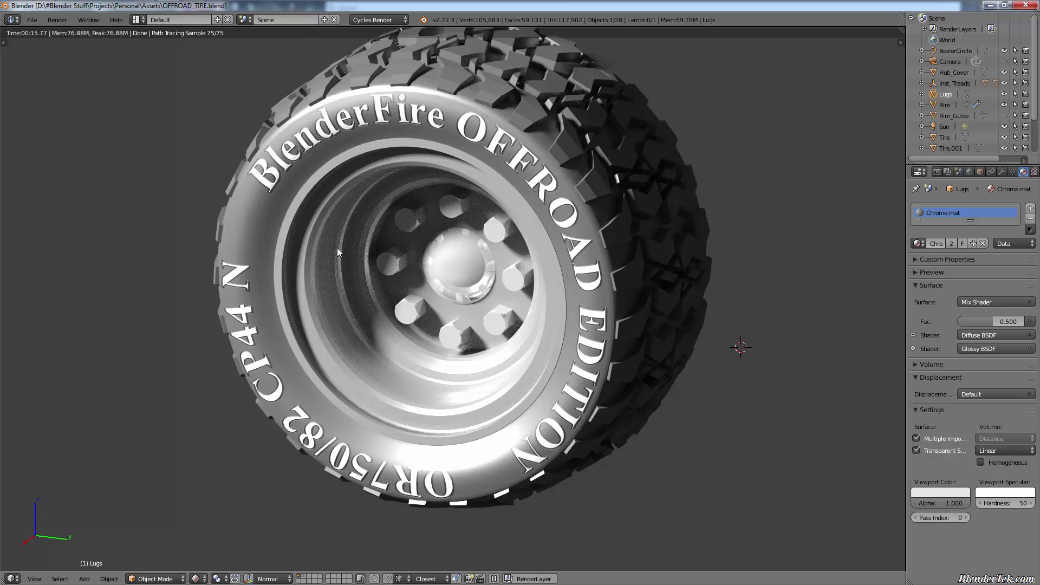
middle_click_drag(298, 236, 620, 221)
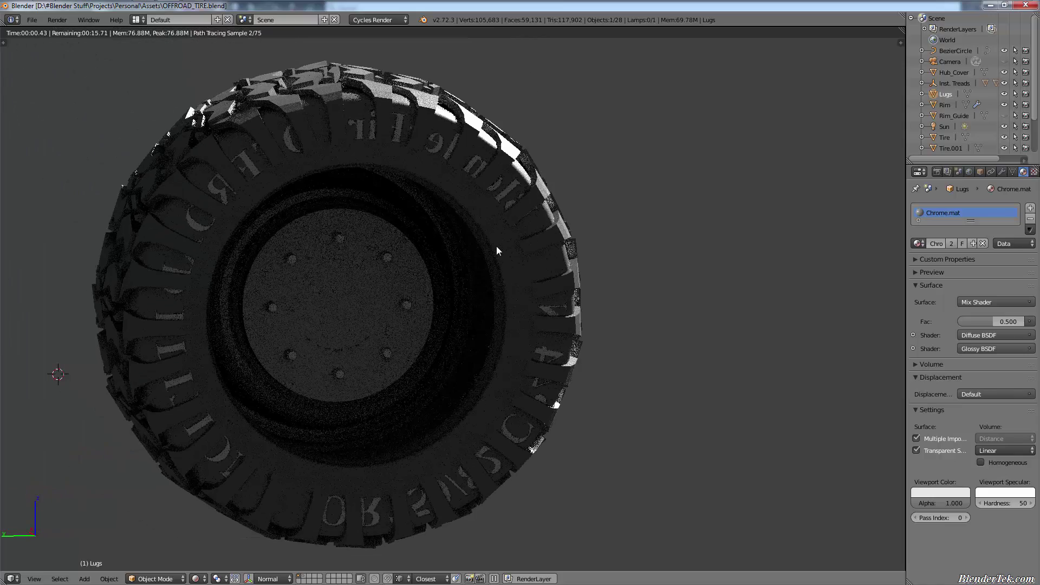
middle_click_drag(496, 247, 693, 245)
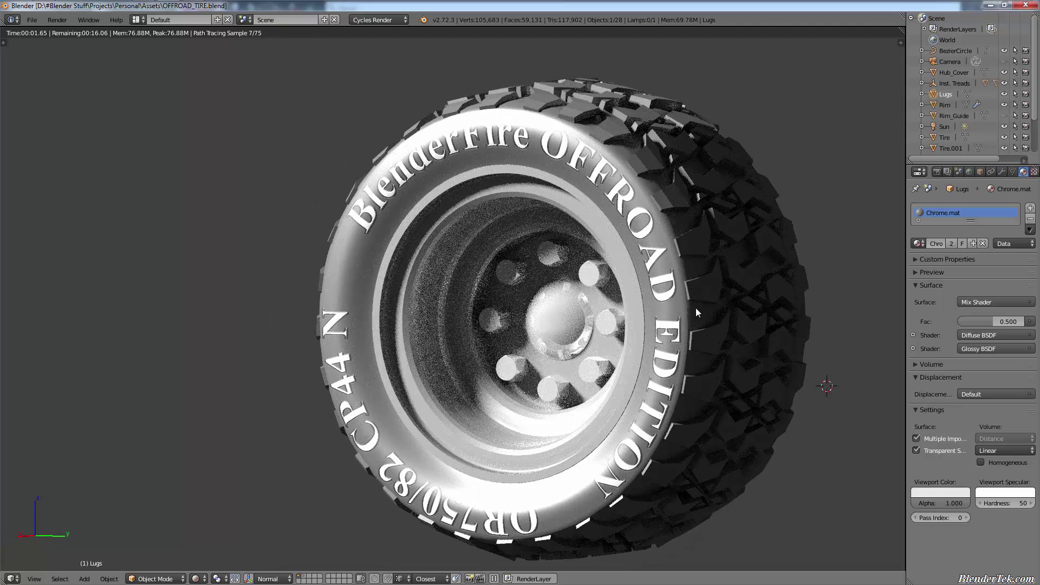
middle_click_drag(695, 309, 735, 279, "shift")
scroll(642, 271, "down", 4)
mouse_move(547, 258)
middle_mouse_down()
mouse_move(566, 262)
mouse_move(547, 265)
middle_mouse_up()
scroll(530, 277, "up", 2)
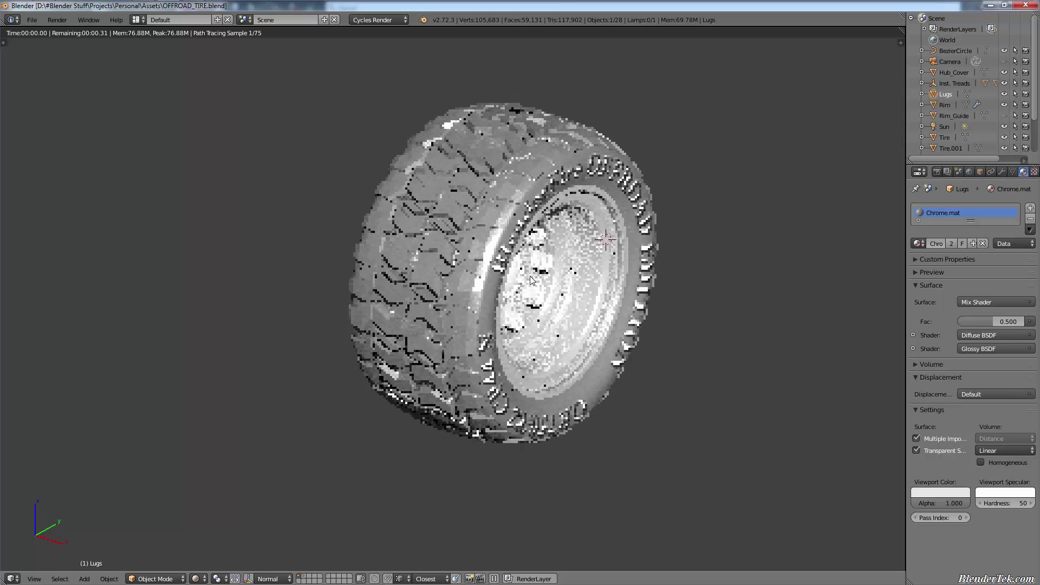
scroll(532, 280, "up", 3)
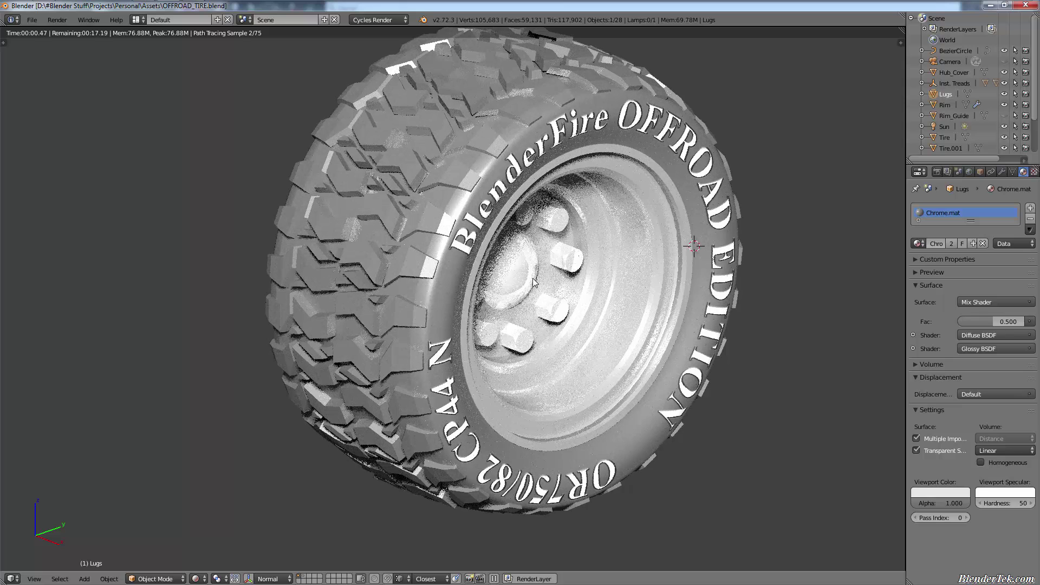
Step: Save the scene over OFFROAD_TIRE.blend again
key("ctrl+s")
left_click(532, 278)
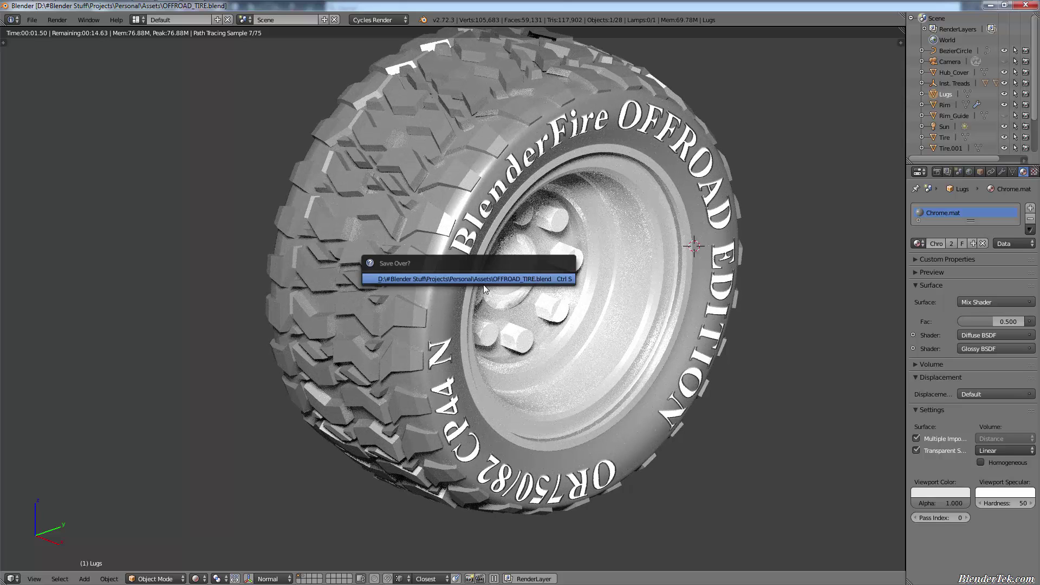
left_click(32, 21)
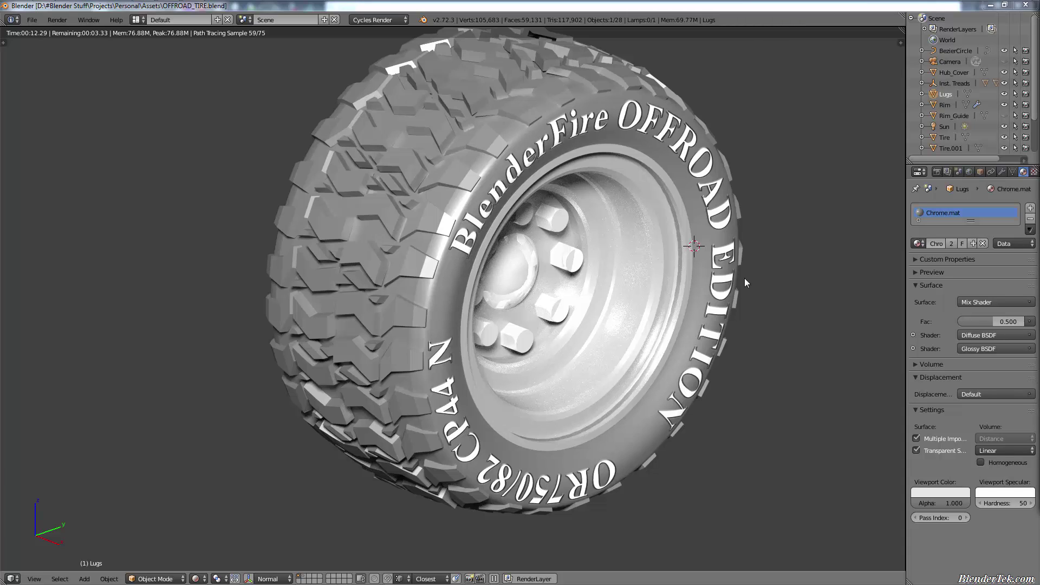
left_click(685, 136)
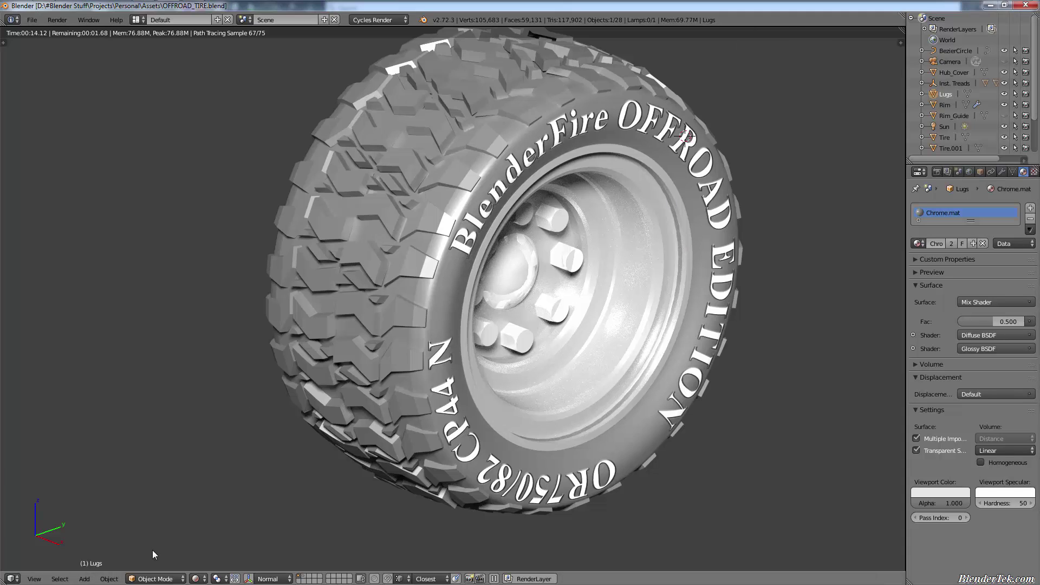
Step: Show the wheel with Solid shading in the right orthographic view and snap the 3D cursor to the scene center
left_click(197, 578)
left_click(209, 542)
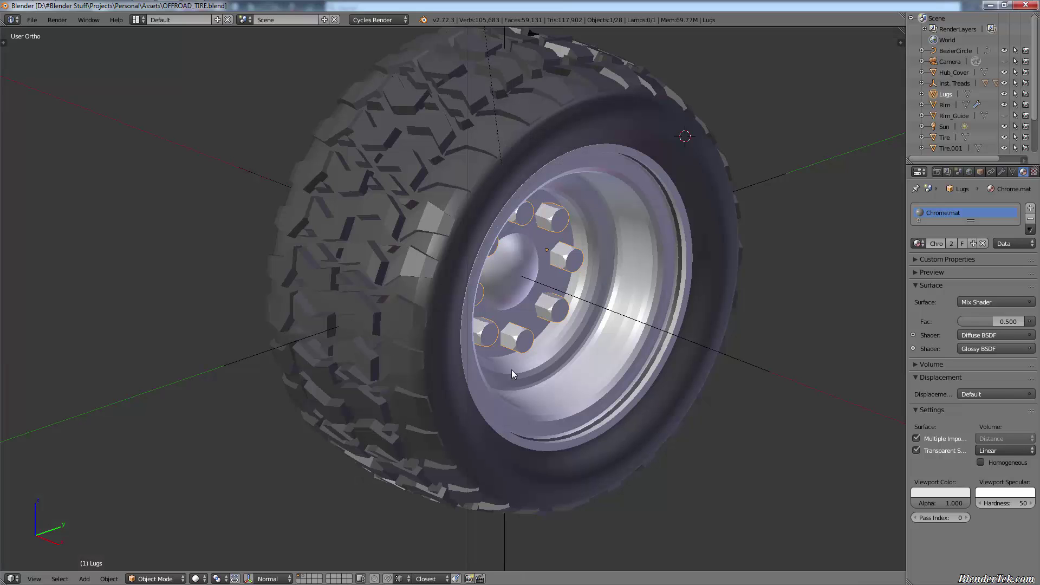
key("KP_3")
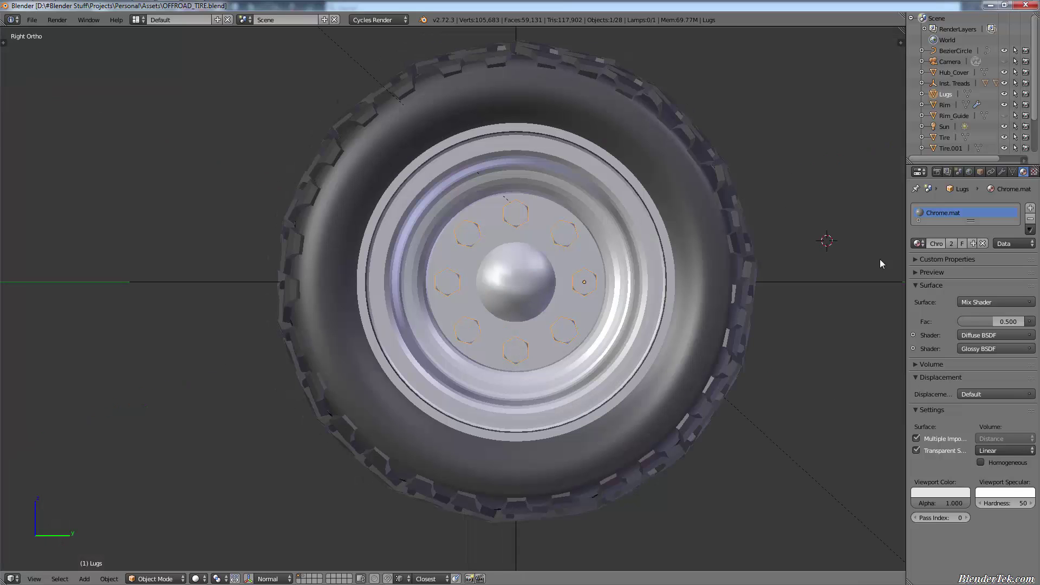
key("shift+s")
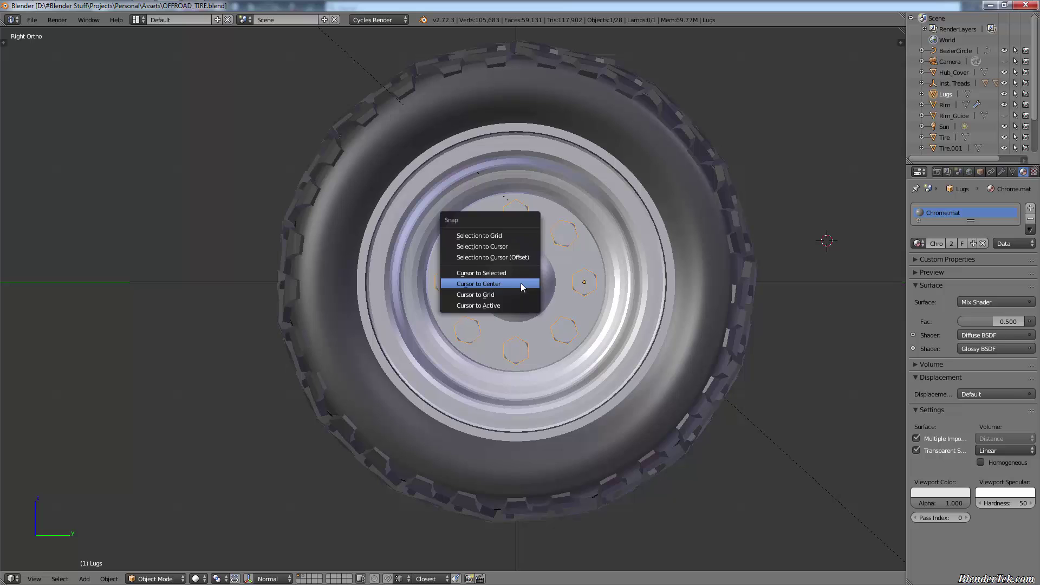
left_click(521, 283)
Step: Add a lattice at the center of the wheel and scale it up uniformly to about 3.09
key("shift+a")
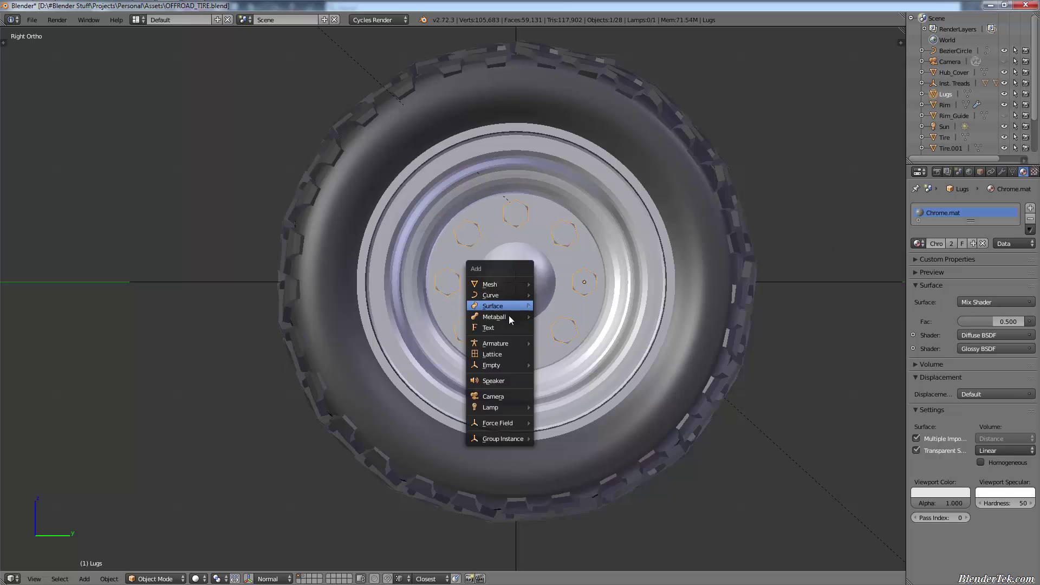
left_click(509, 354)
scroll(701, 212, "down", 4)
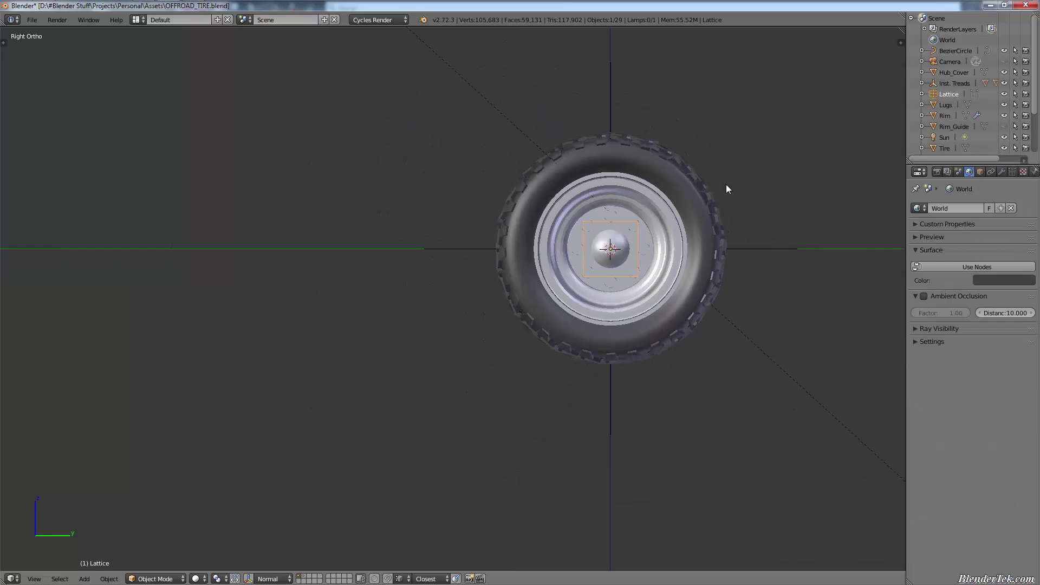
middle_click_drag(726, 185, 649, 215)
key("s")
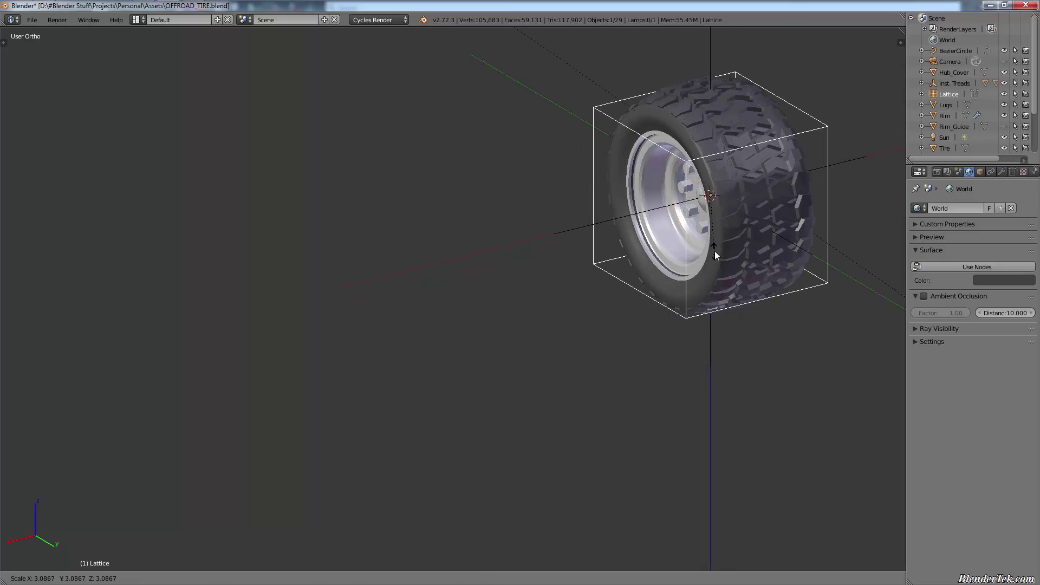
left_click(715, 251)
middle_click_drag(715, 251, 638, 210)
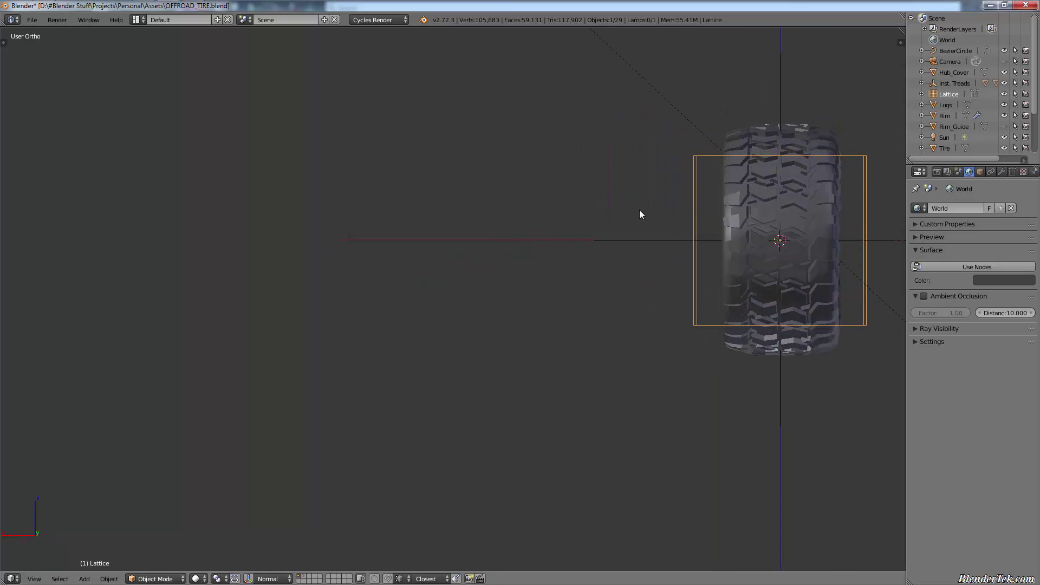
Step: In the front orthographic view, scale the lattice by about 1.4 along the Z axis so it spans the wheel's height
key("KP_1")
middle_click_drag(529, 256, 902, 316, "shift")
key("s")
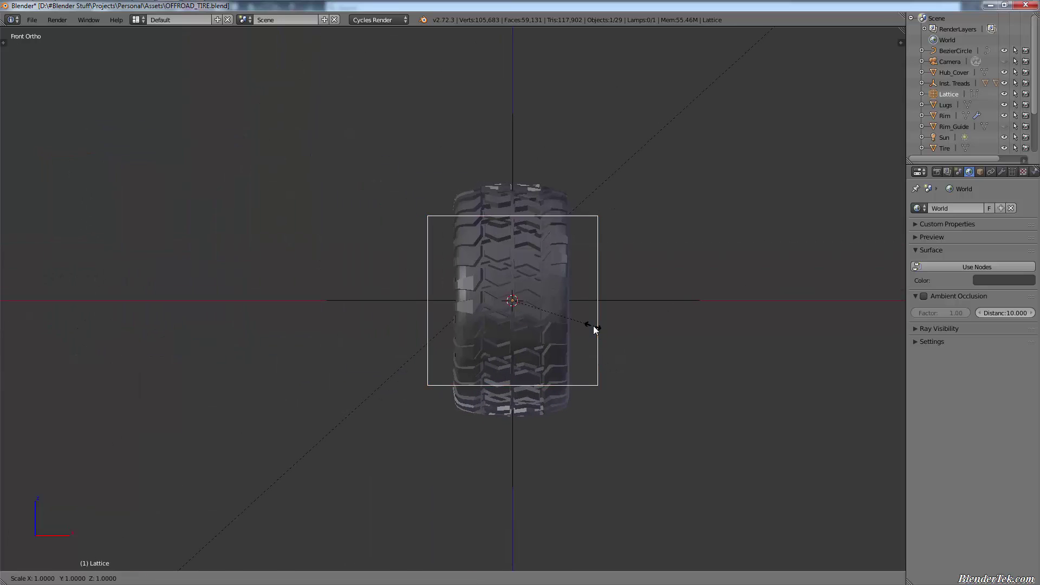
key("z")
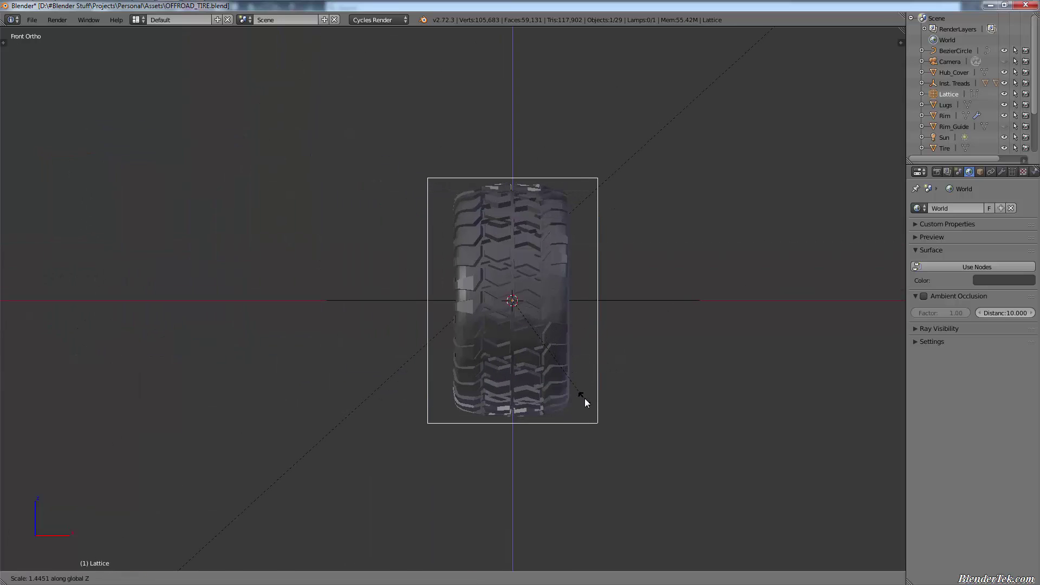
left_click(588, 396)
Step: Narrow the lattice along the X axis to just enclose the tread width, and nudge it slightly into alignment with the wheel
key("s")
key("x")
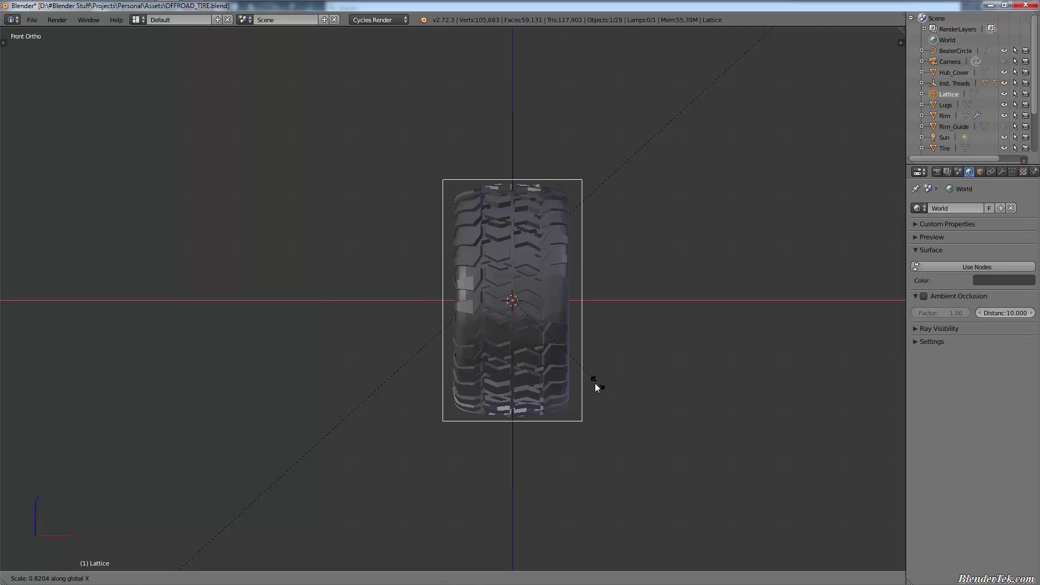
left_click(565, 385)
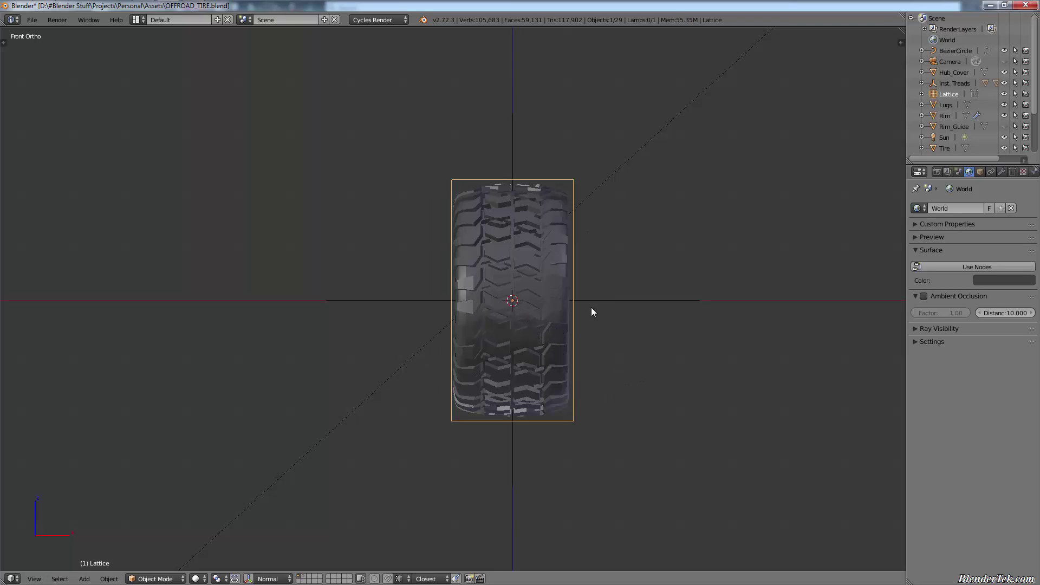
key("g")
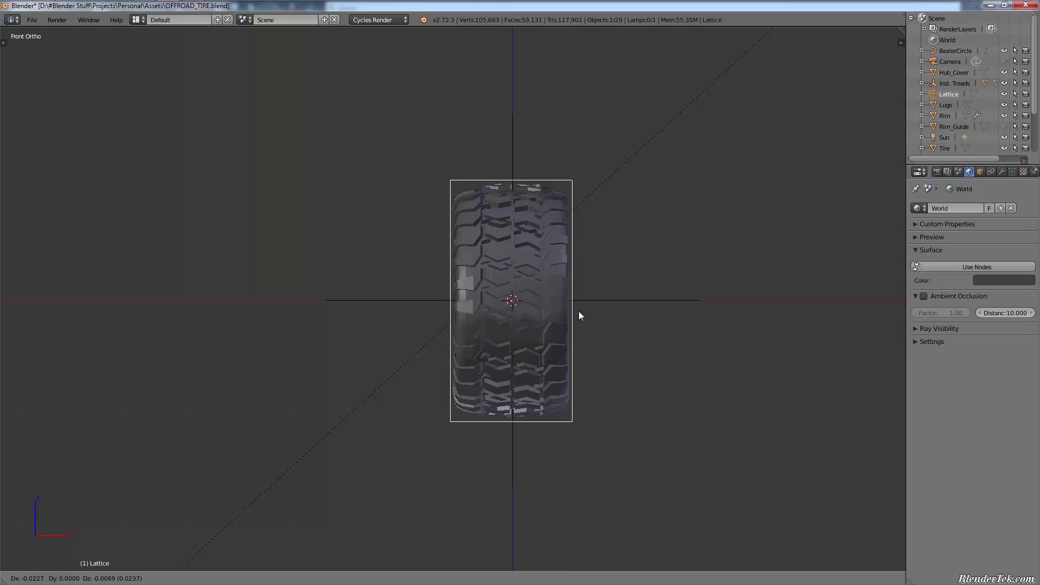
left_click(579, 313)
Step: In the right orthographic view, scale the lattice by about 1.4 along the Y axis to enclose the full tire diameter
middle_click_drag(466, 219, 499, 265)
key("KP_1")
key("KP_3")
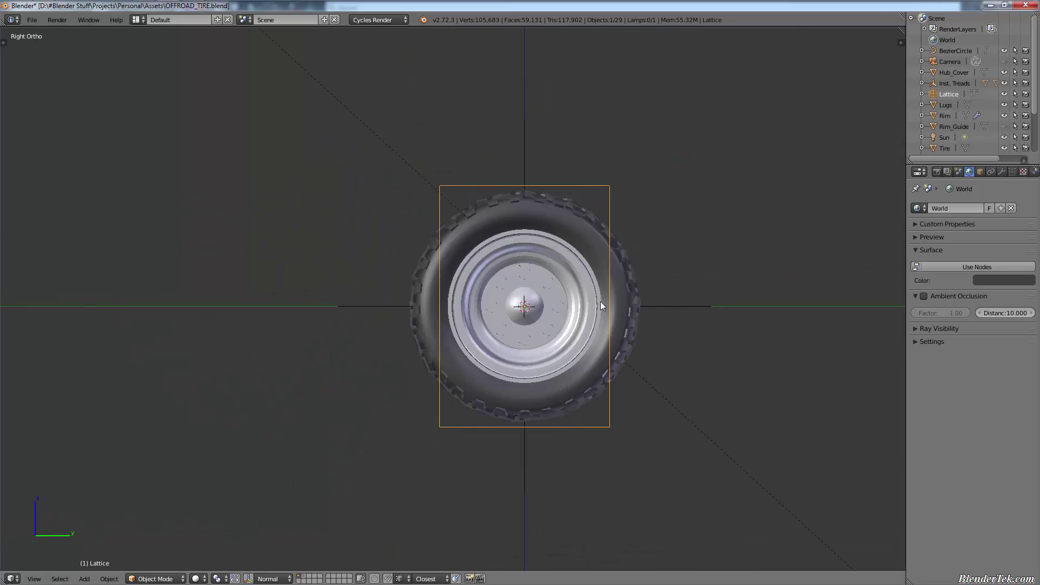
key("s")
key("y")
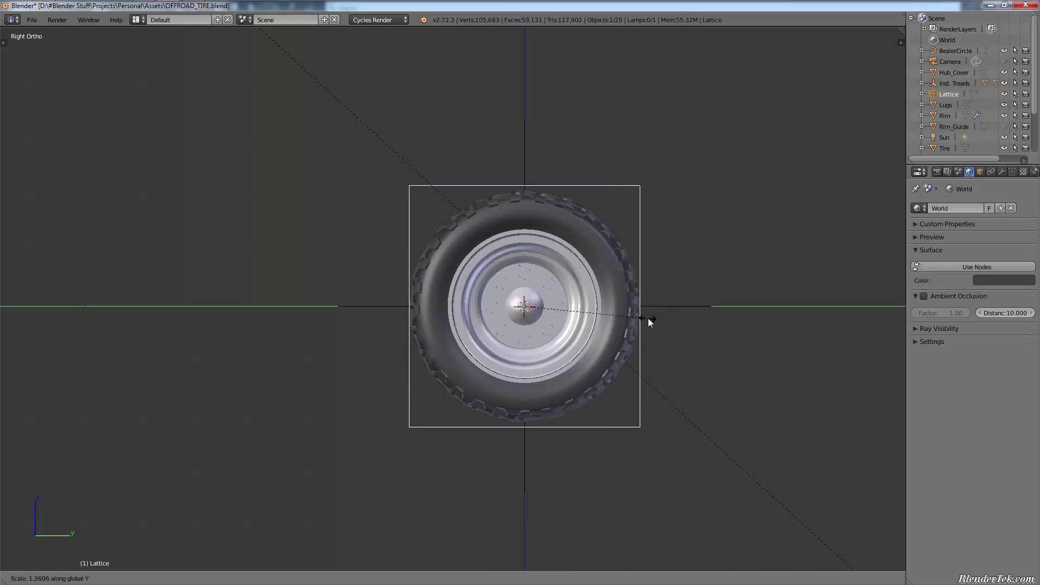
left_click(653, 320)
key("Tab")
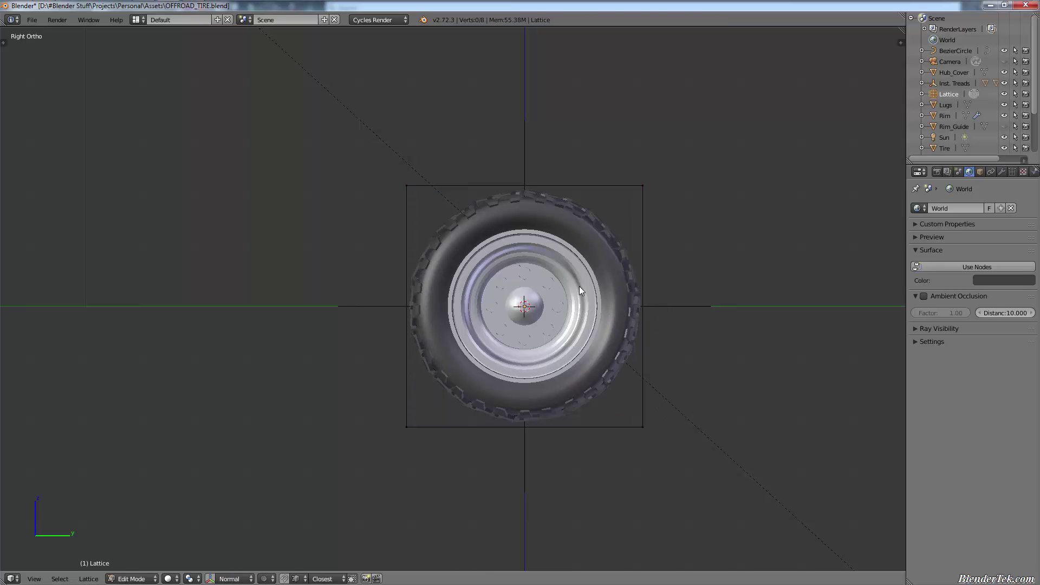
key("a")
middle_click_drag(700, 255, 675, 278)
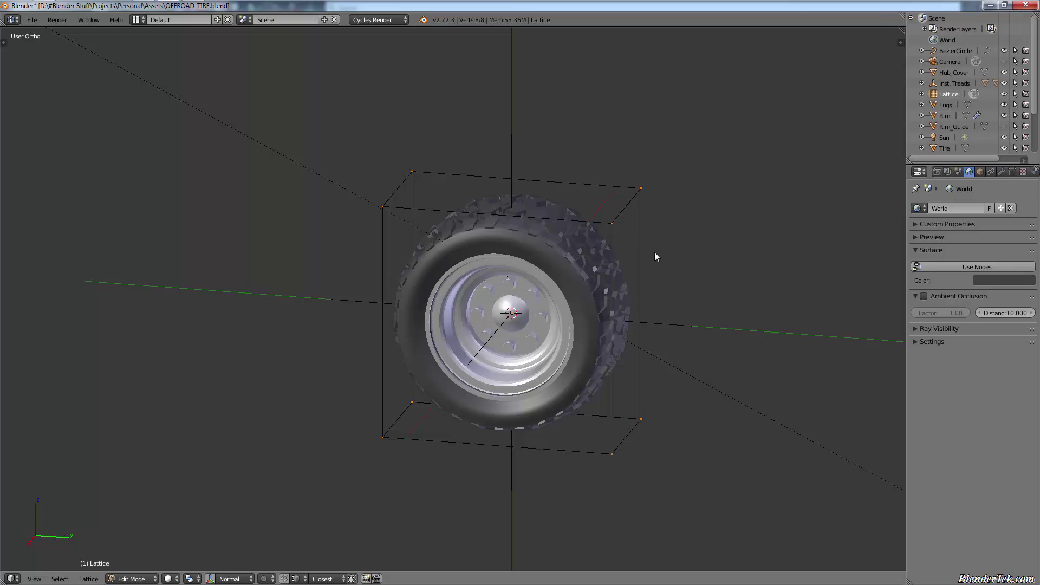
left_click(146, 578)
left_click(133, 555)
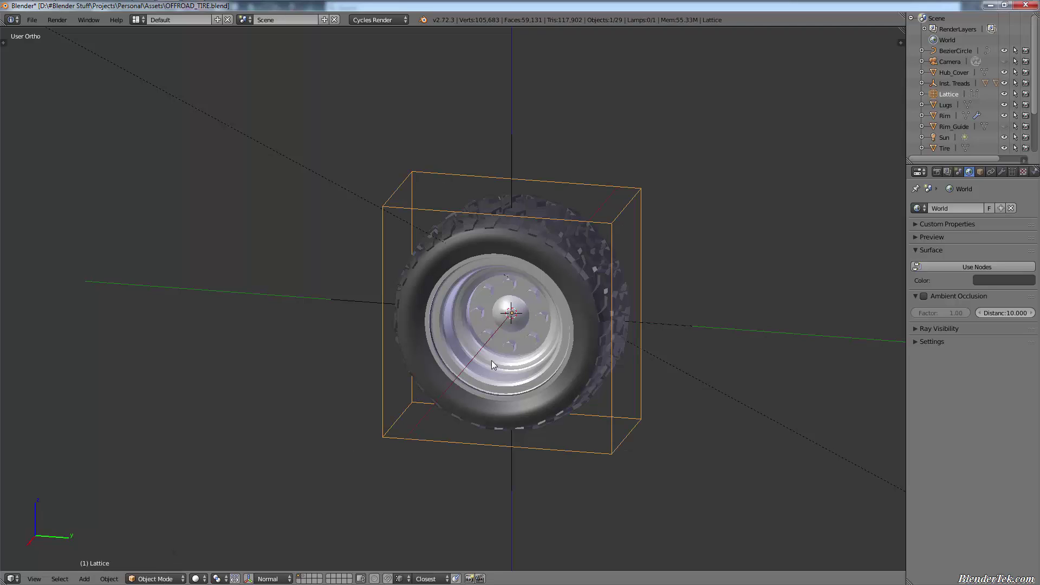
key("w")
Step: Raise the lattice resolution to 6 in U and 9 in V
left_click(1013, 173)
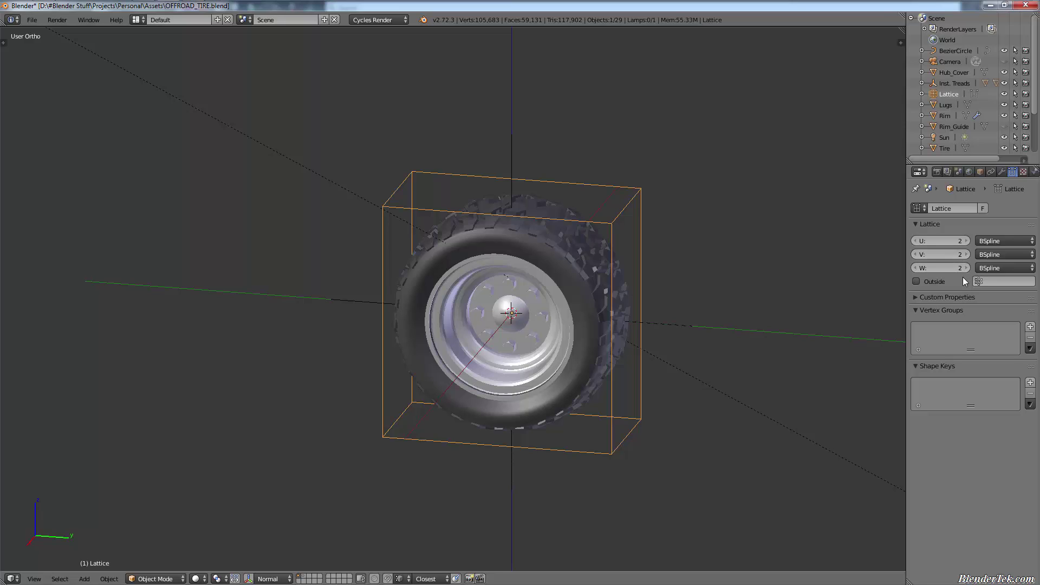
left_click(966, 241)
left_click(966, 241)
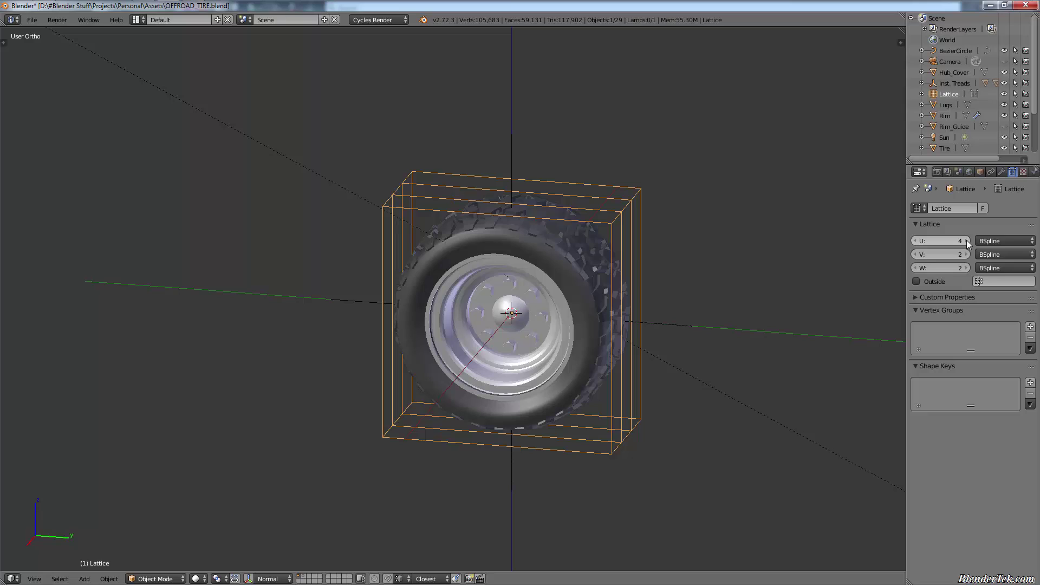
left_click(966, 241)
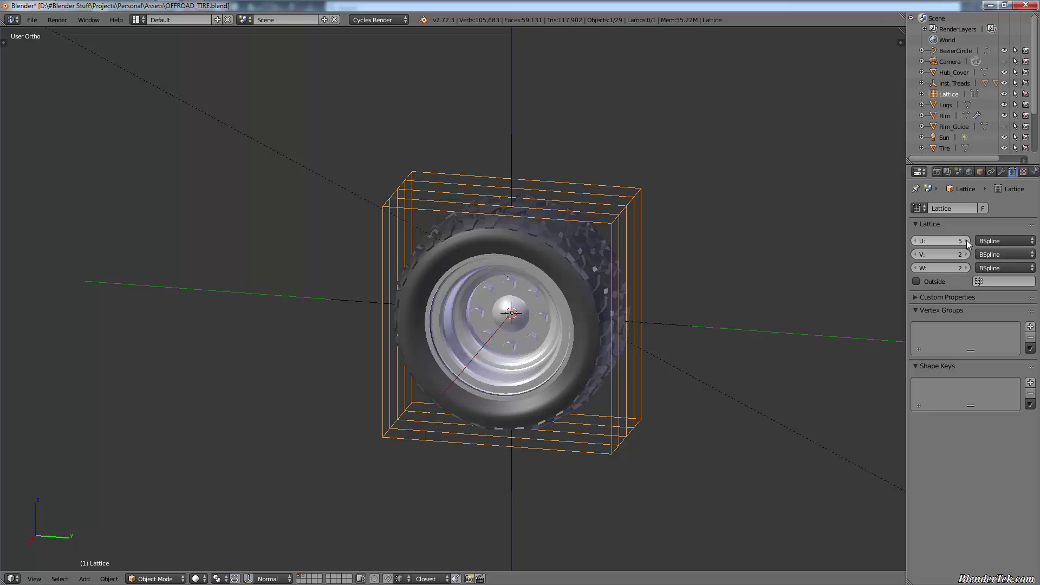
left_click(966, 241)
left_click(968, 253)
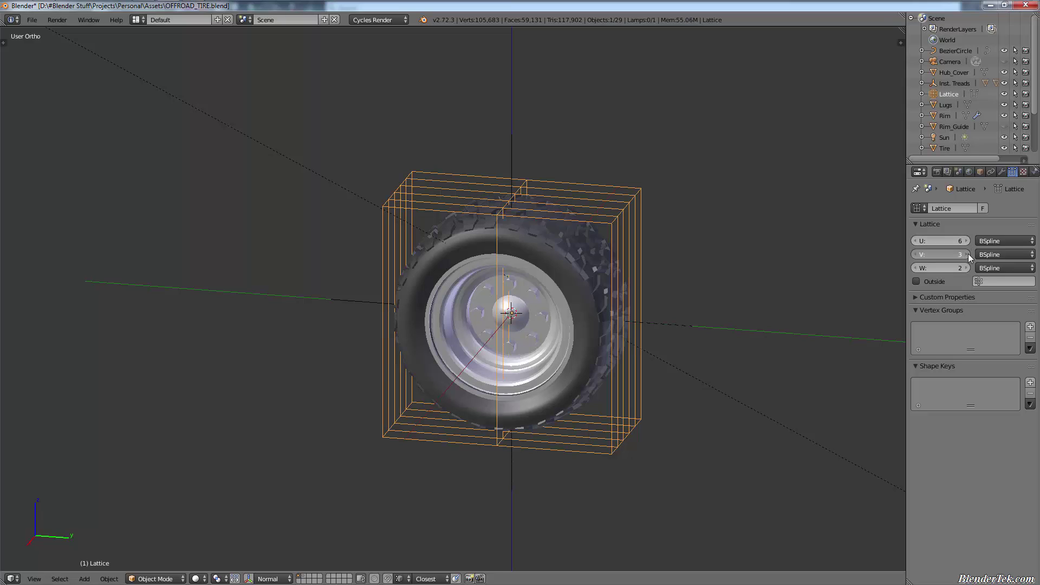
left_click(967, 254)
left_click(967, 253)
left_click(967, 254)
left_click(967, 254)
left_click(968, 253)
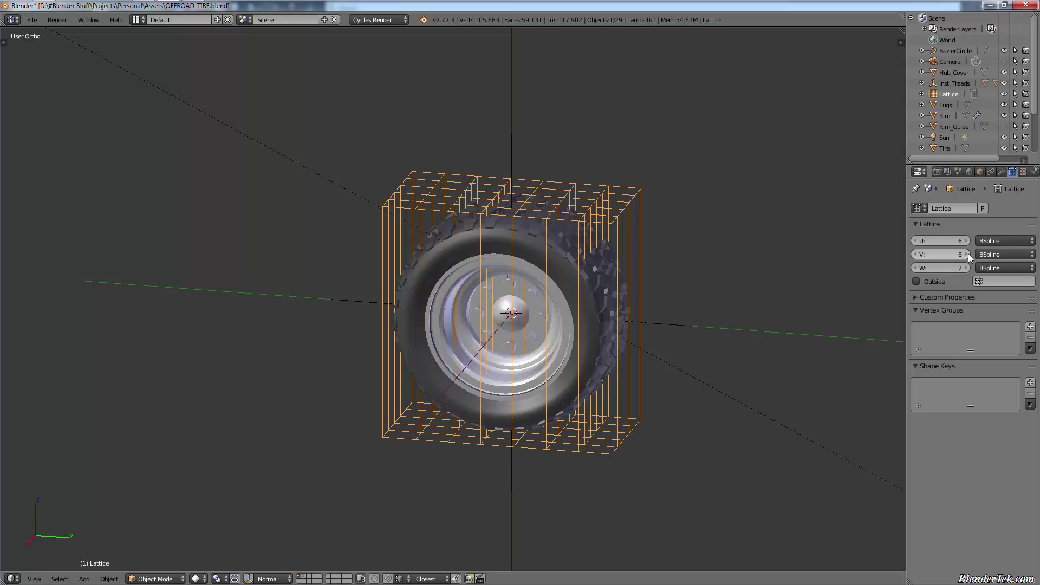
left_click(967, 254)
Step: Raise the lattice's W resolution to 10
left_click(967, 267)
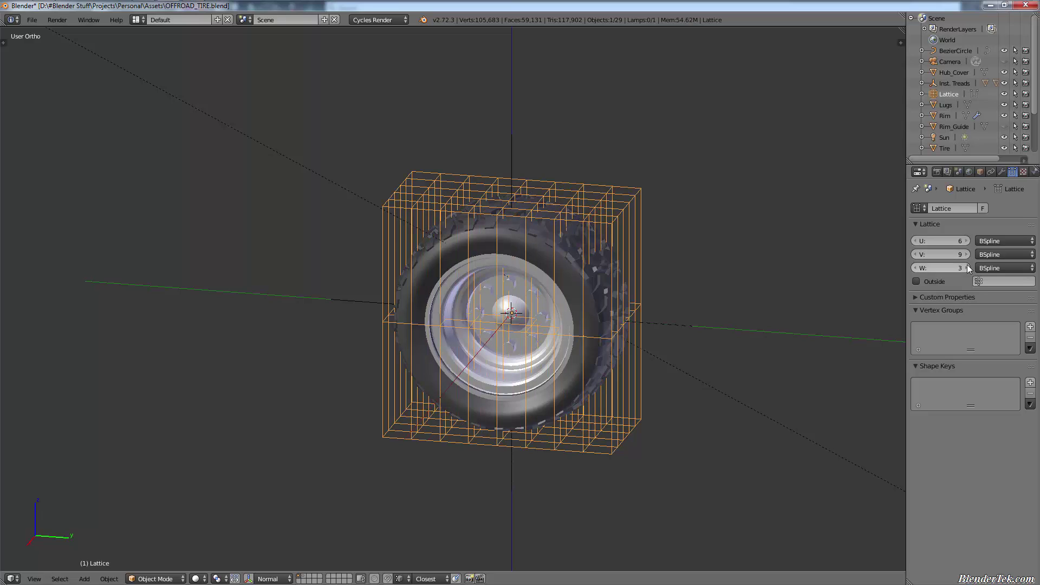
left_click(967, 267)
left_click(967, 267)
left_click(967, 267)
left_click(967, 267)
left_click(967, 267)
left_click(967, 267)
left_click(967, 267)
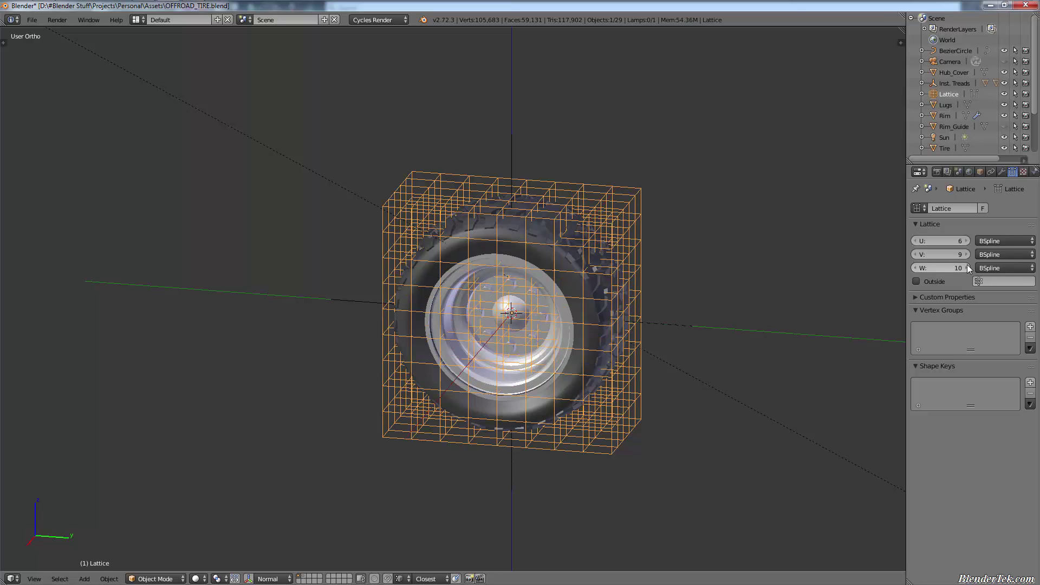
Step: Set the lattice resolution to 4 in U, 7 in V and 7 in W
left_click(915, 268)
left_click(915, 270)
left_click(915, 269)
left_click(915, 255)
left_click(914, 256)
left_click(915, 255)
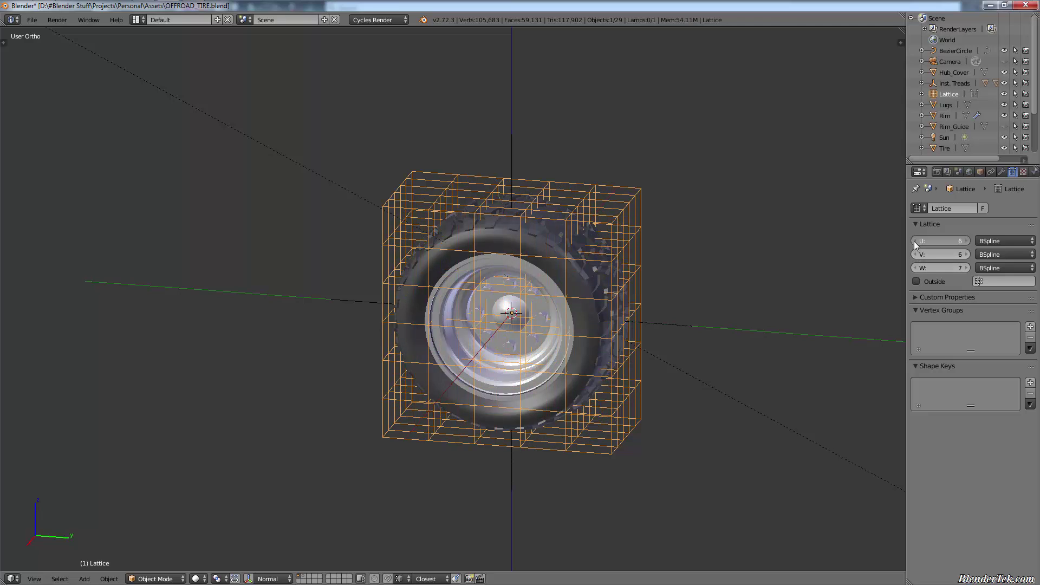
left_click(914, 242)
left_click(914, 241)
left_click(914, 241)
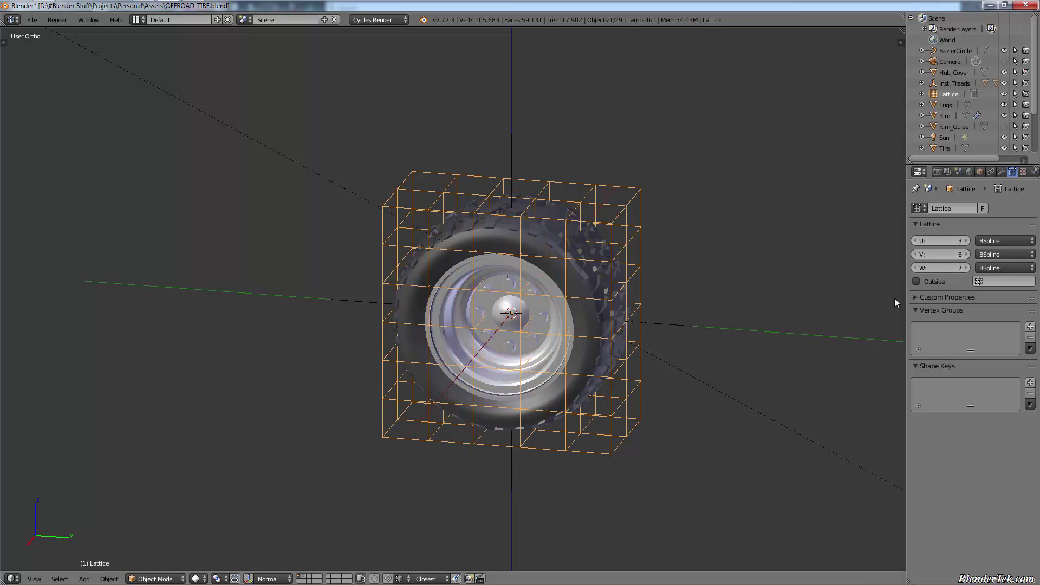
left_click(965, 241)
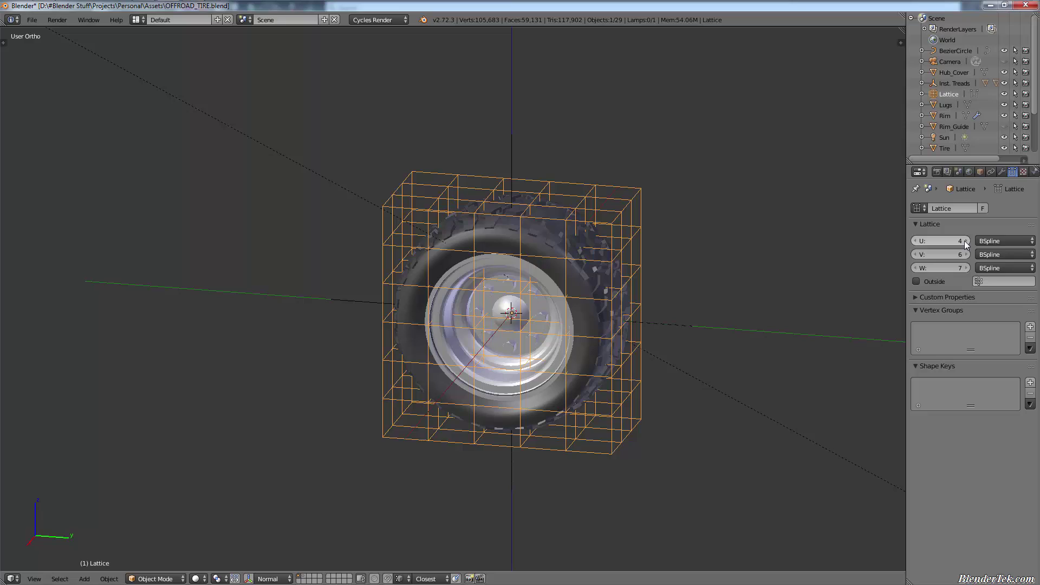
left_click(965, 254)
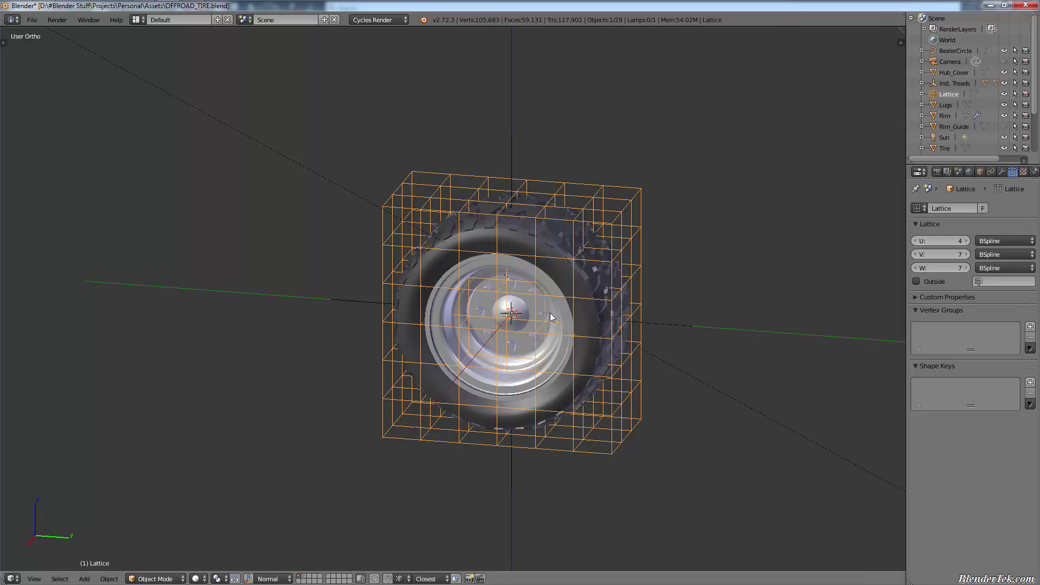
Step: Add a Lattice modifier to the Tire object and assign the Lattice object as its deformer
right_click(544, 252)
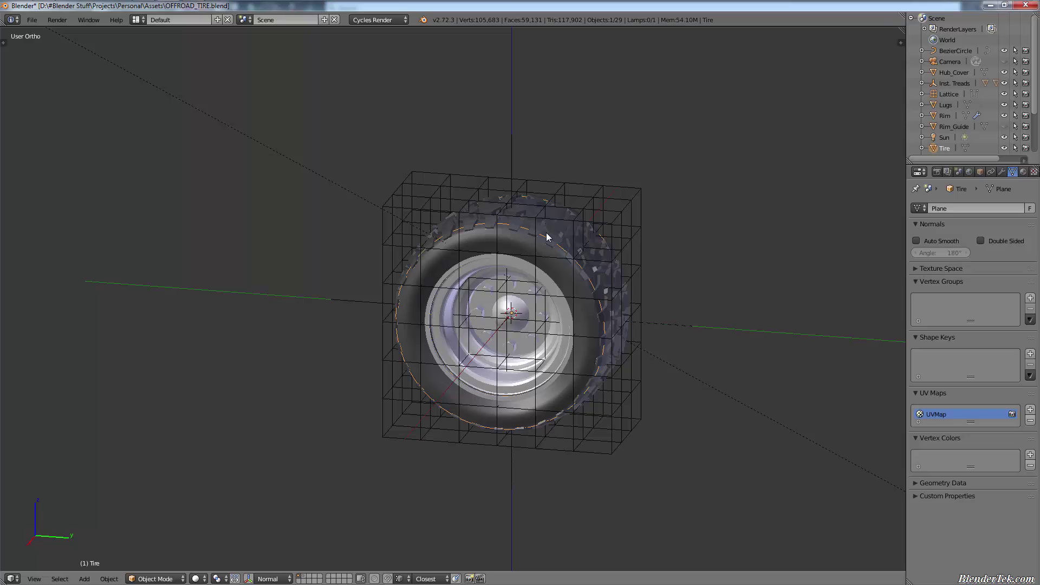
left_click(1002, 172)
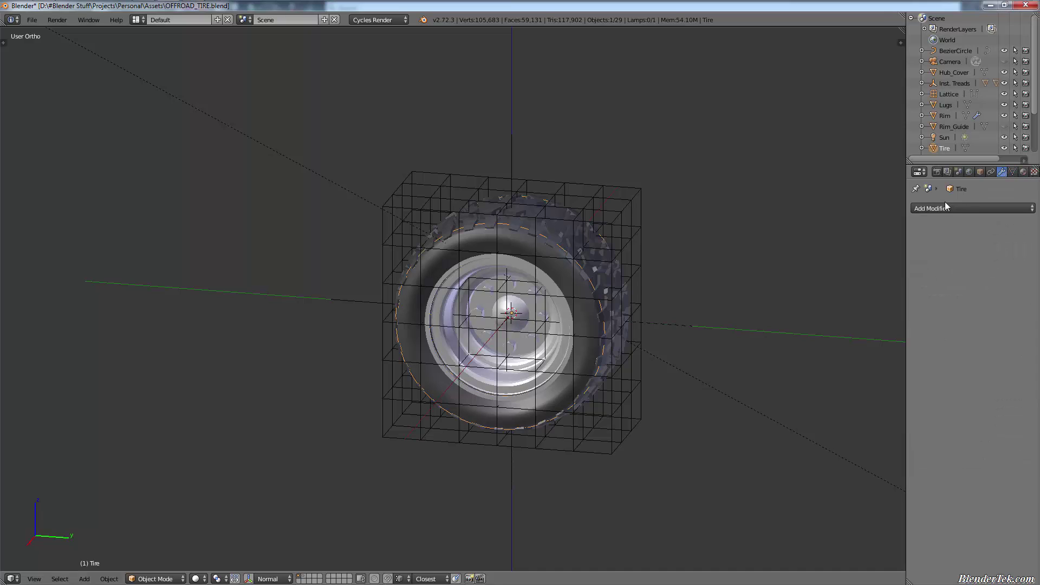
left_click(945, 207)
left_click(921, 317)
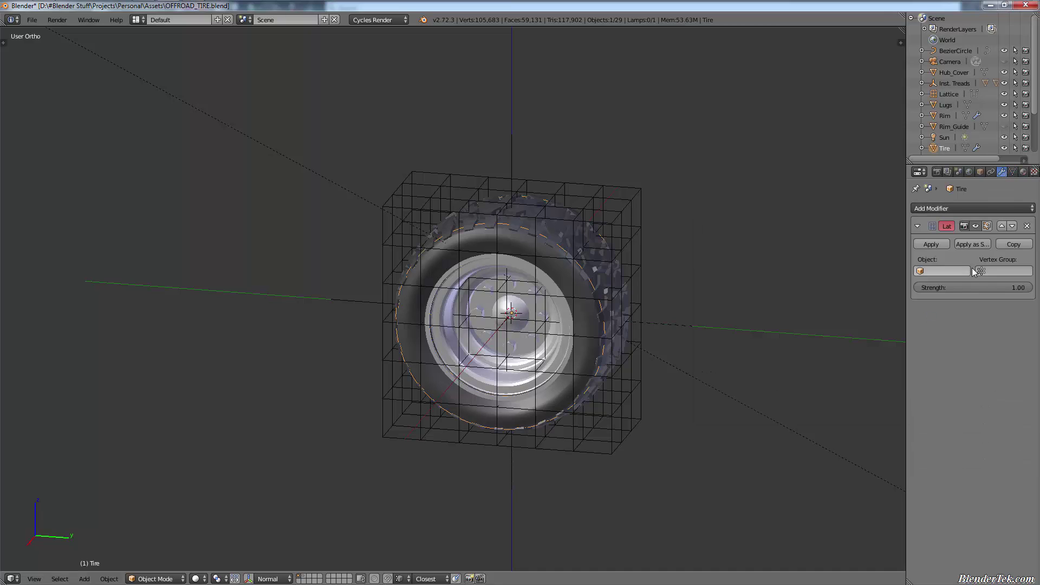
left_click(937, 272)
left_click(932, 290)
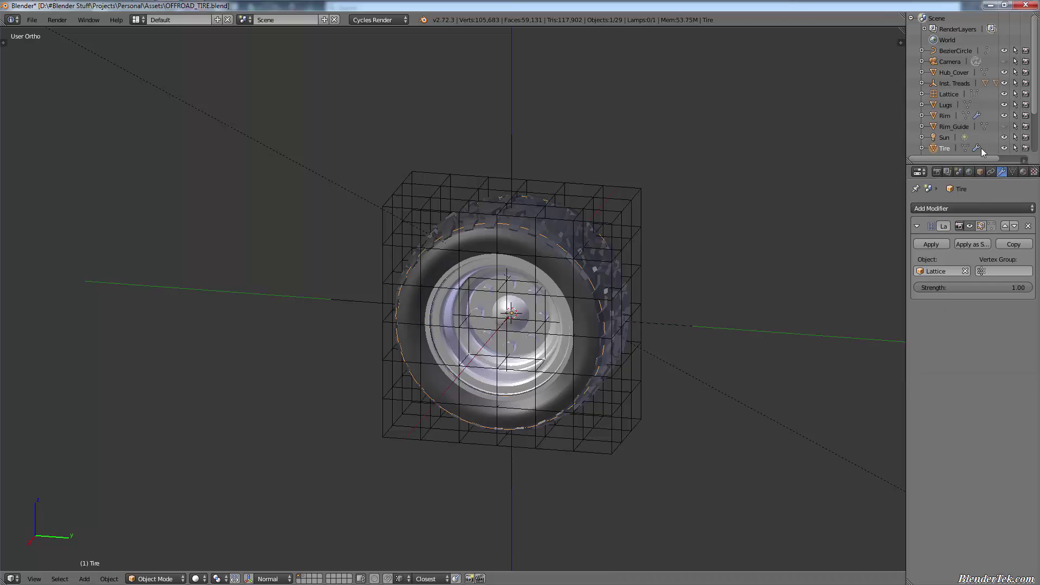
Step: Add a Lattice modifier to the Tire.001 object and assign the Lattice object as its deformer
scroll(947, 146, "down", 3)
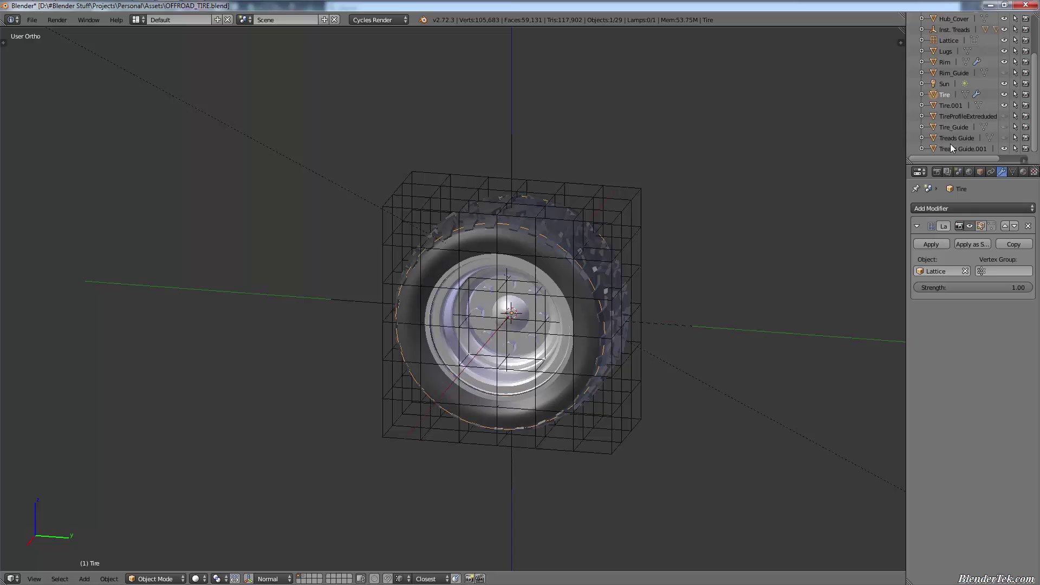
left_click(956, 106)
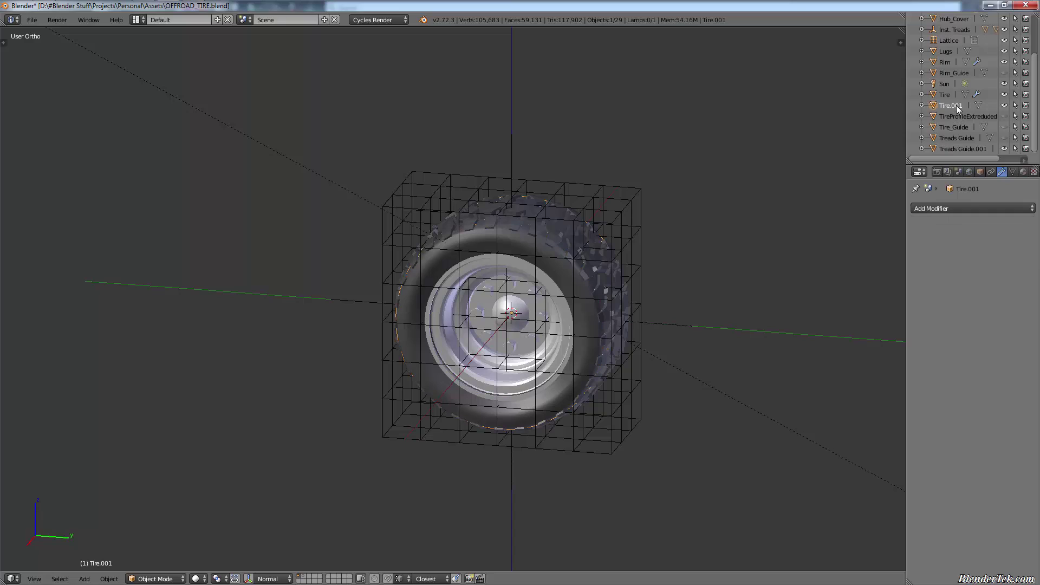
left_click(956, 211)
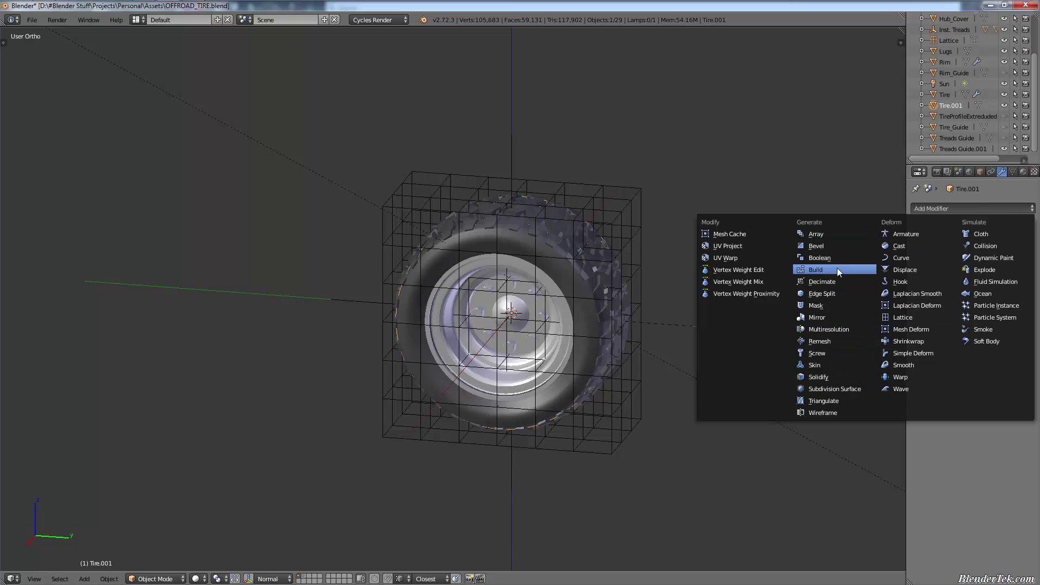
left_click(908, 318)
left_click(927, 271)
left_click(937, 307)
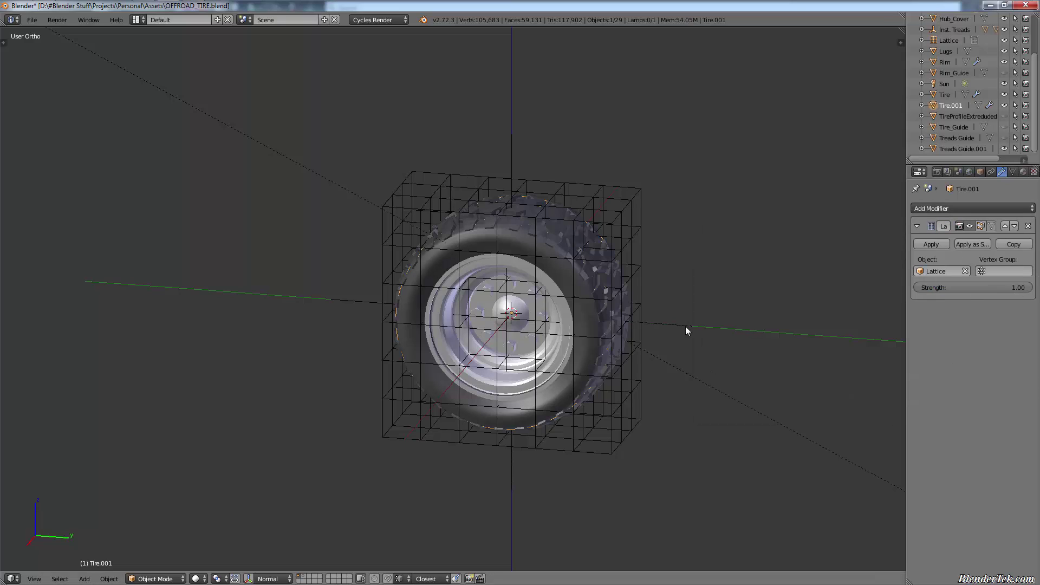
Step: Select the lattice around the wheel, frame it and enter Edit Mode to work on its control points
right_click(606, 226)
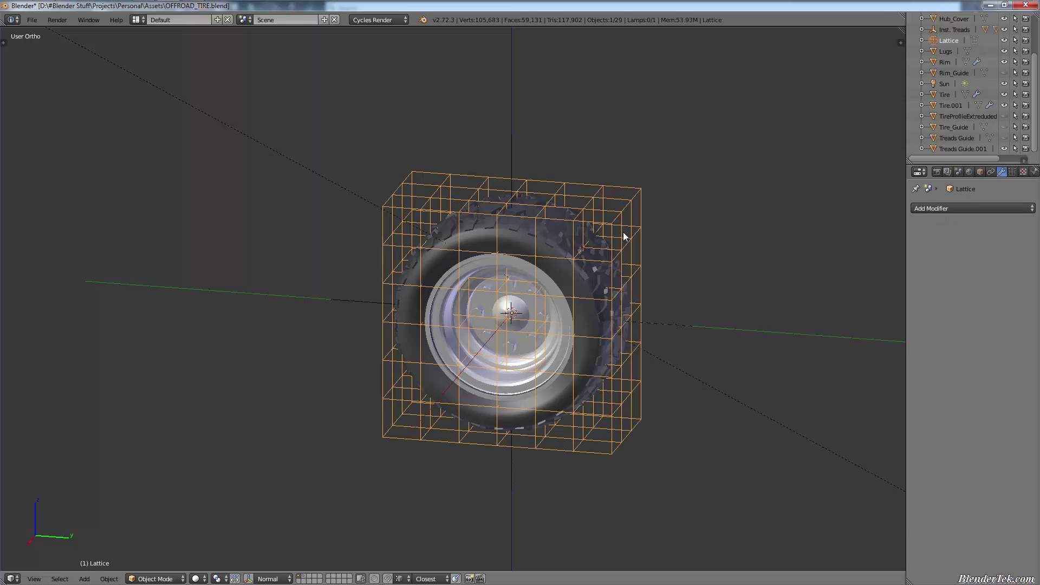
key("KP_Decimal")
key("Tab")
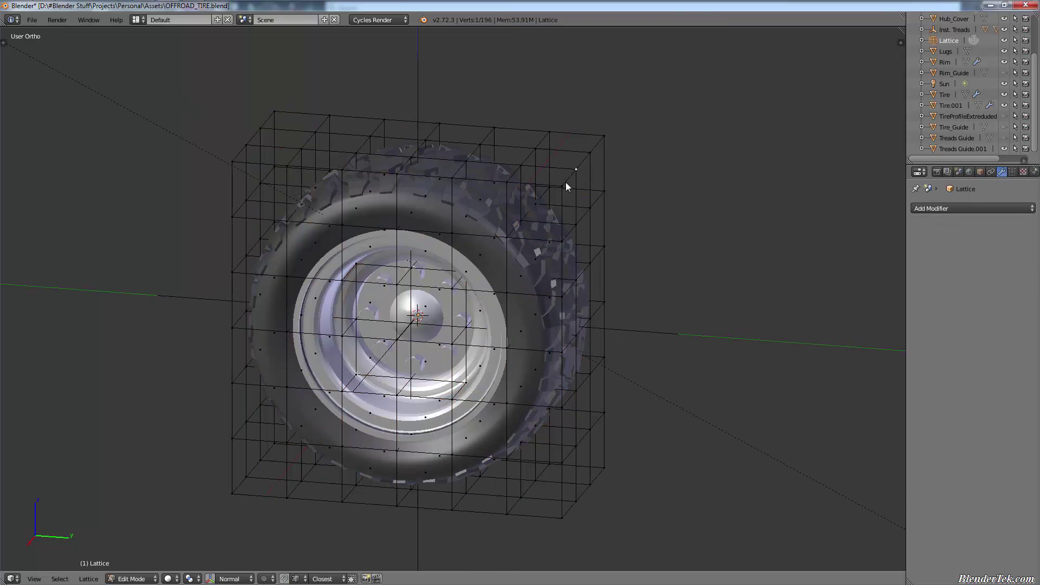
key("g")
key("KP_1")
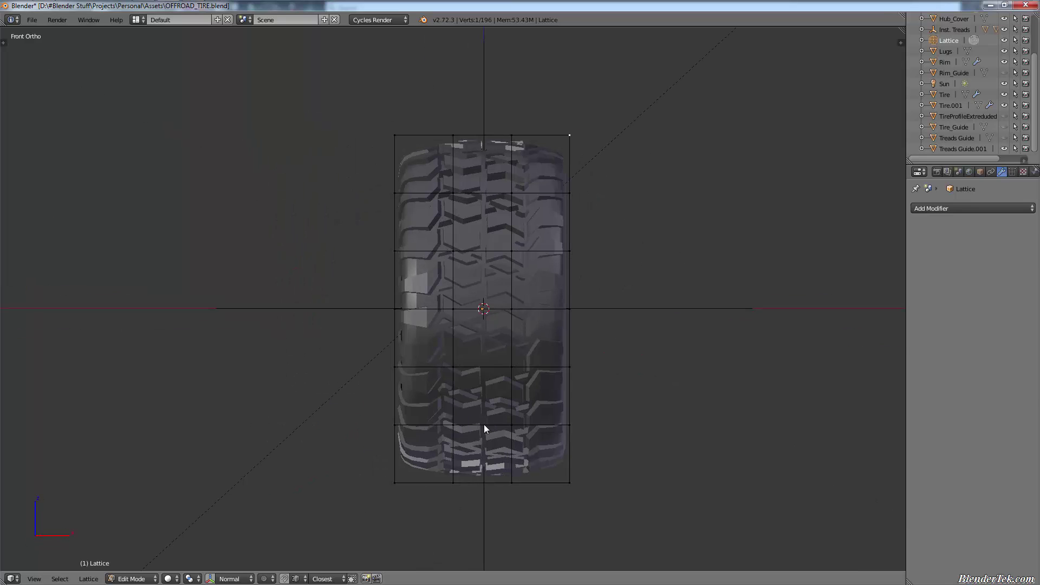
key("KP_3")
middle_click_drag(631, 302, 609, 324)
Step: Try to deform the tire by circle-selecting the control points along one upper edge of the lattice and moving them inward
key("c")
left_click_drag(557, 160, 630, 126)
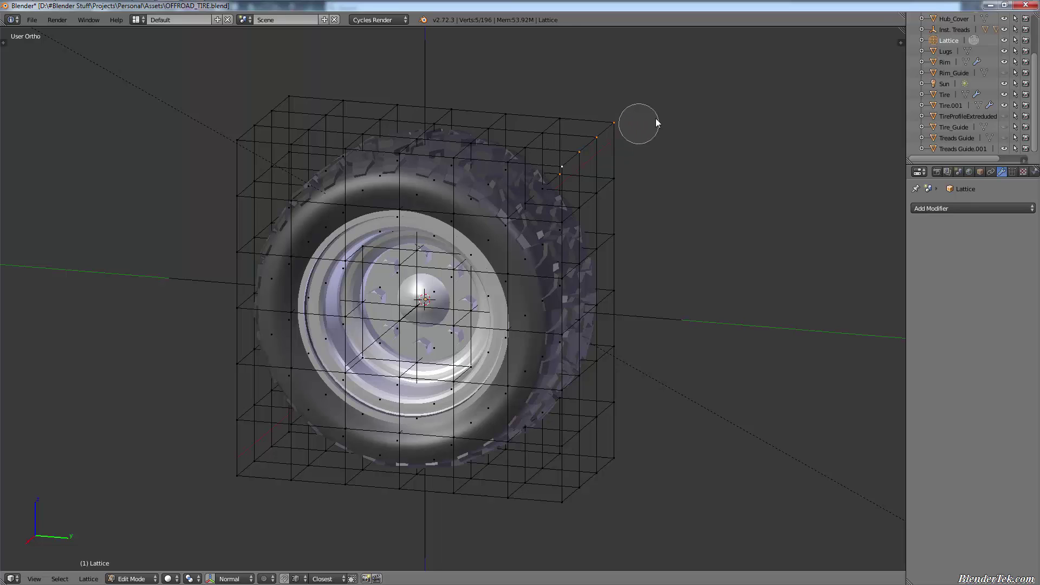
right_click(656, 123)
key("g")
left_click(619, 170)
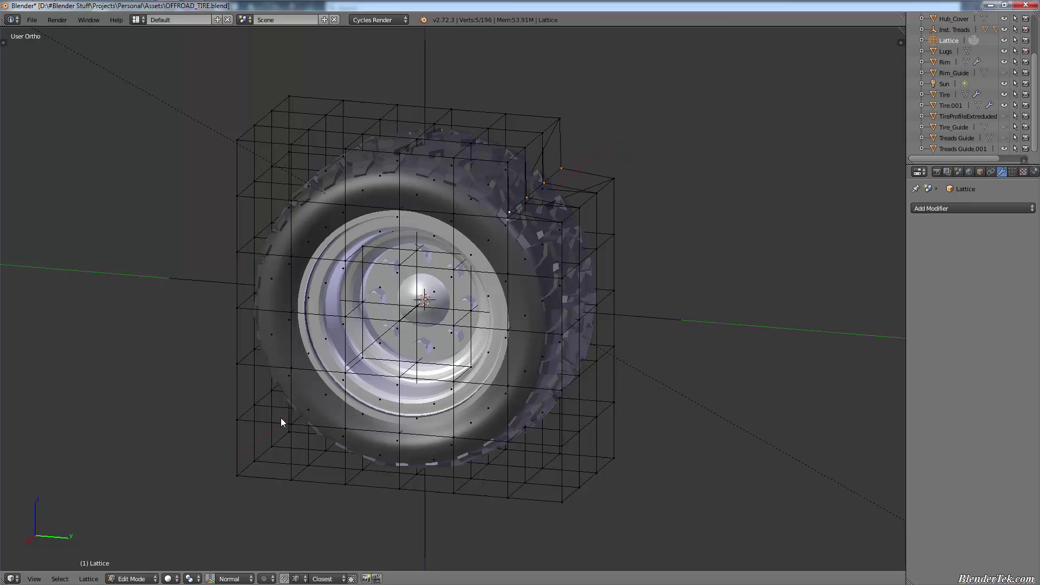
Step: Toggle out of and back into Edit Mode, and undo the move of the lattice's upper-edge control points
key("Tab")
key("Tab")
key("ctrl+z")
key("ctrl+z")
key("ctrl+z")
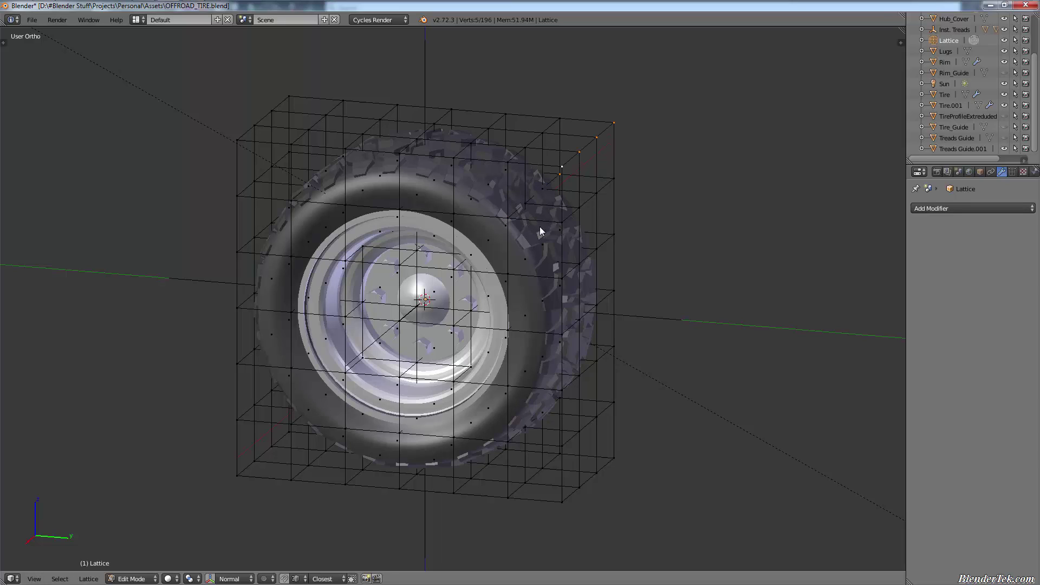
Step: Try to deform the tire by circle-selecting the lattice control points around one lower corner and moving them inward
key("a")
mouse_move(503, 504)
left_mouse_down()
mouse_move(608, 434)
mouse_move(610, 343)
mouse_move(567, 549)
mouse_move(594, 447)
left_mouse_up()
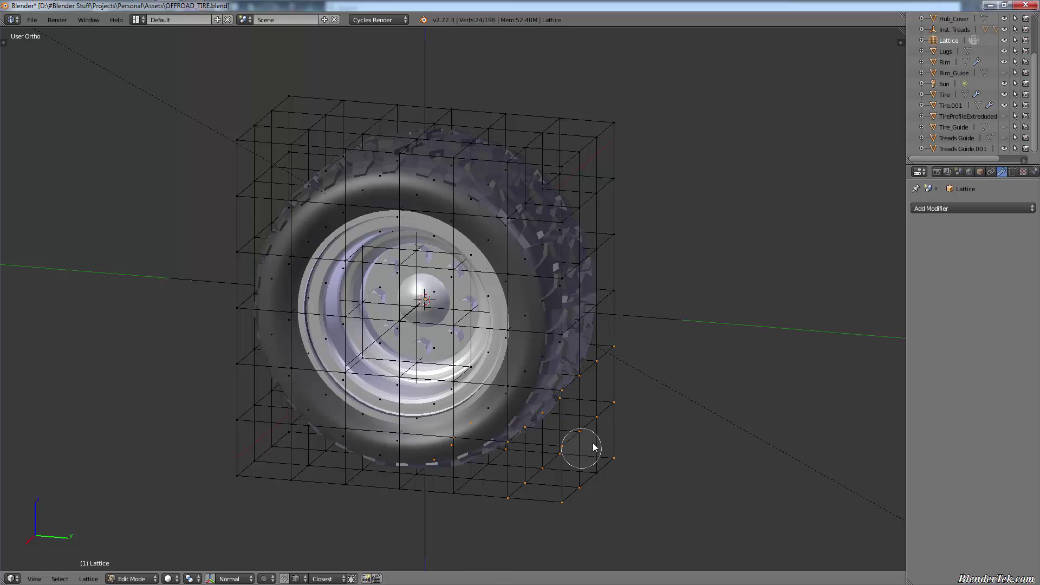
key("Escape")
key("g")
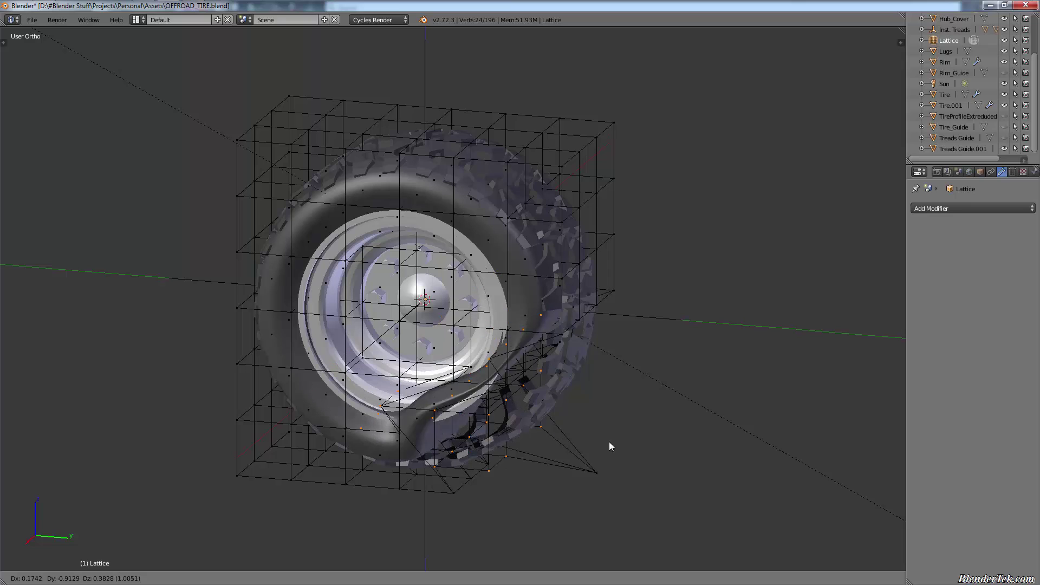
right_click(653, 472)
Step: Circle-select the bottom row of lattice control points in the right-side view and try moving it upward
key("KP_1")
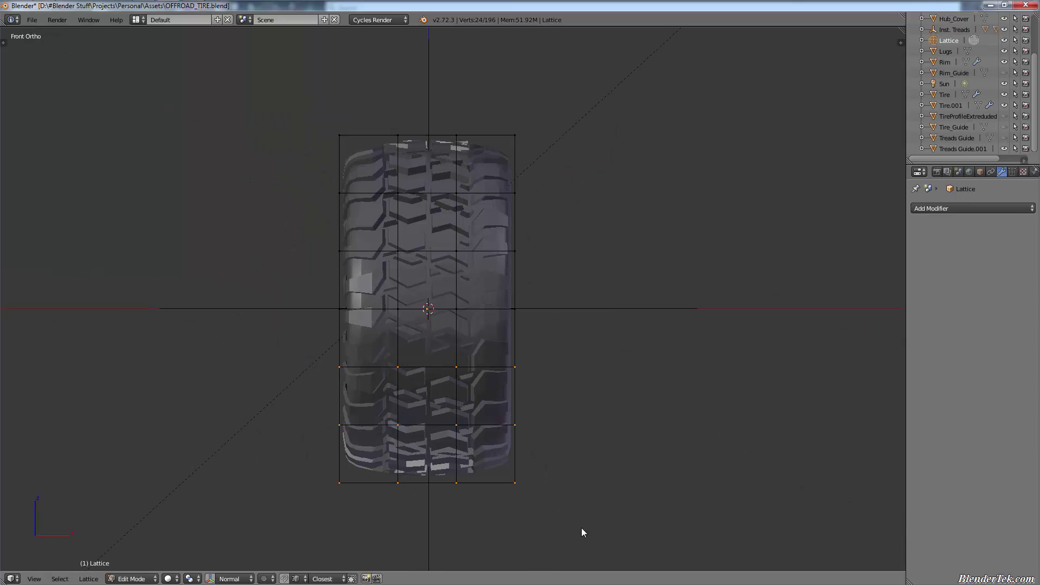
key("KP_3")
key("a")
key("c")
left_click_drag(585, 485, 205, 479)
right_click(204, 479)
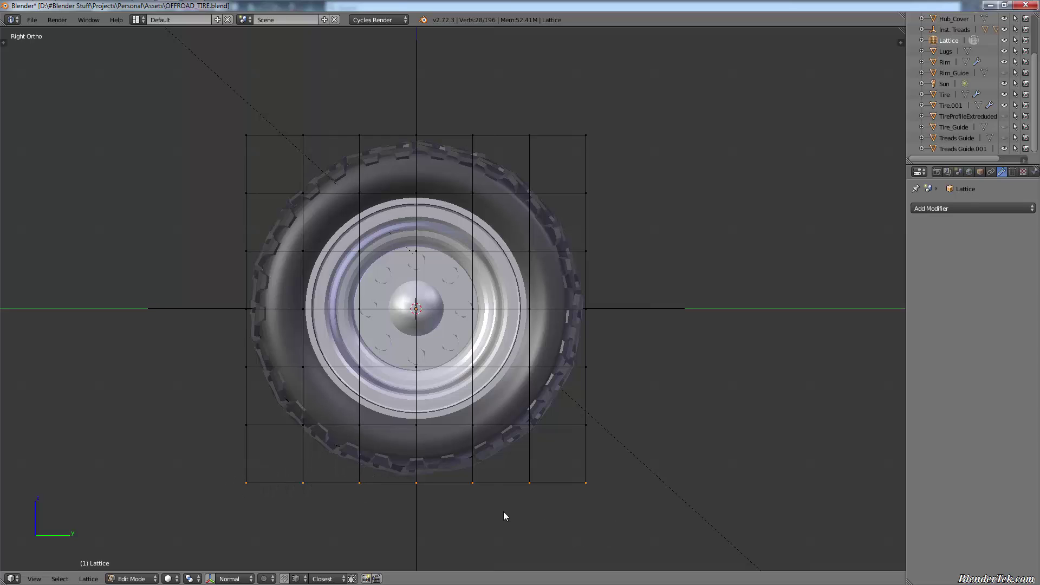
key("g")
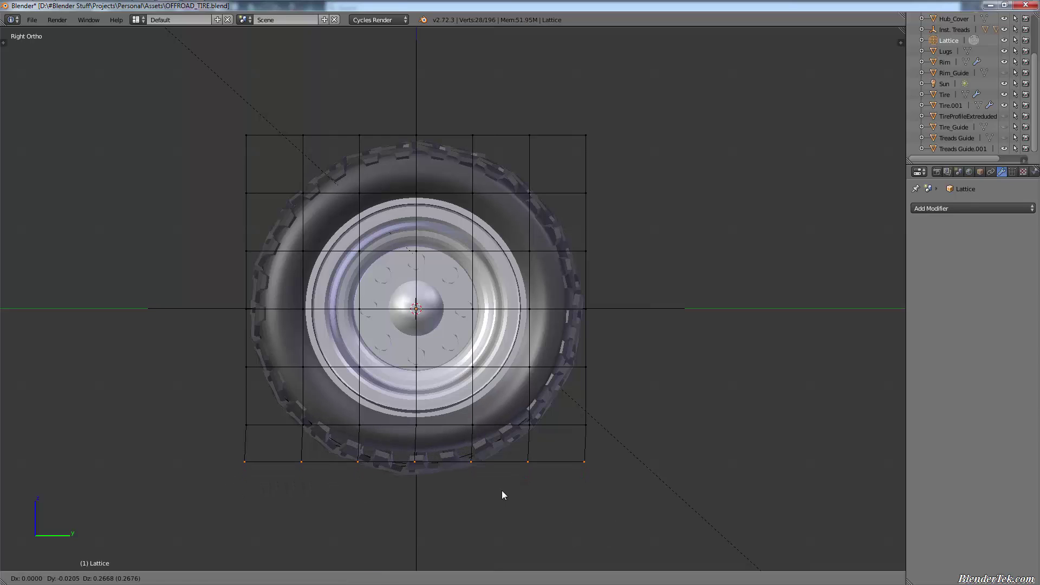
right_click(501, 490)
Step: Leave Edit Mode and select individual tread pieces along the bottom of the tire to check their modifiers
key("Tab")
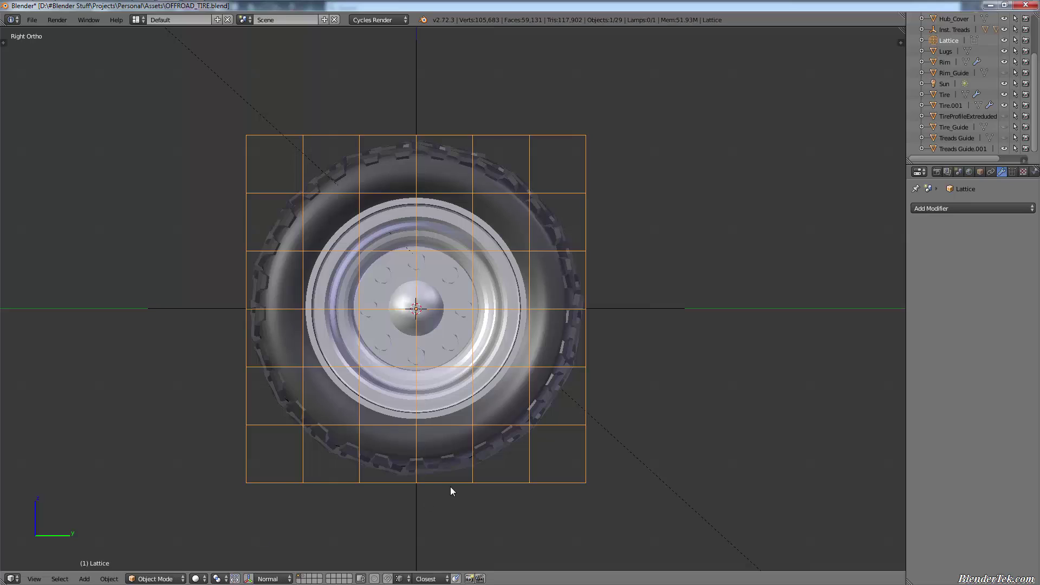
right_click(450, 464)
right_click(429, 470)
right_click(456, 458)
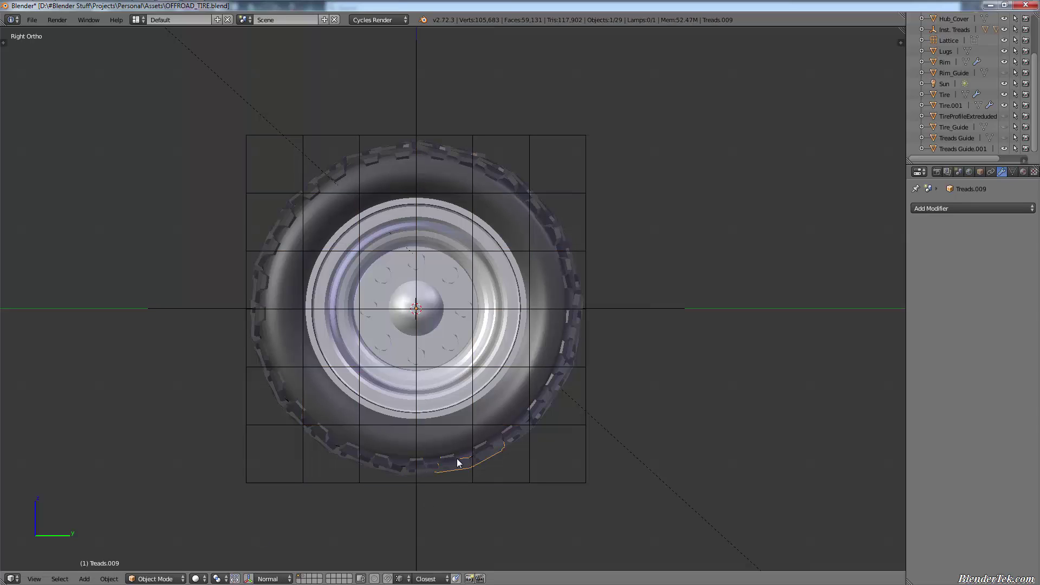
right_click(401, 470)
right_click(345, 457)
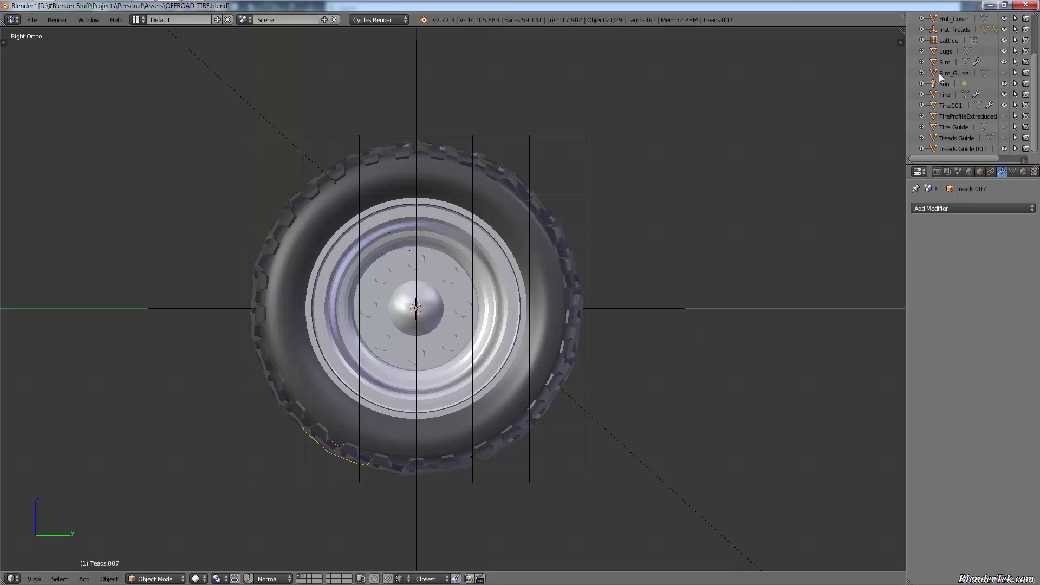
Step: Expand the Inst. Treads hierarchy in the outliner and select its first child, Treads
scroll(989, 64, "up", 3)
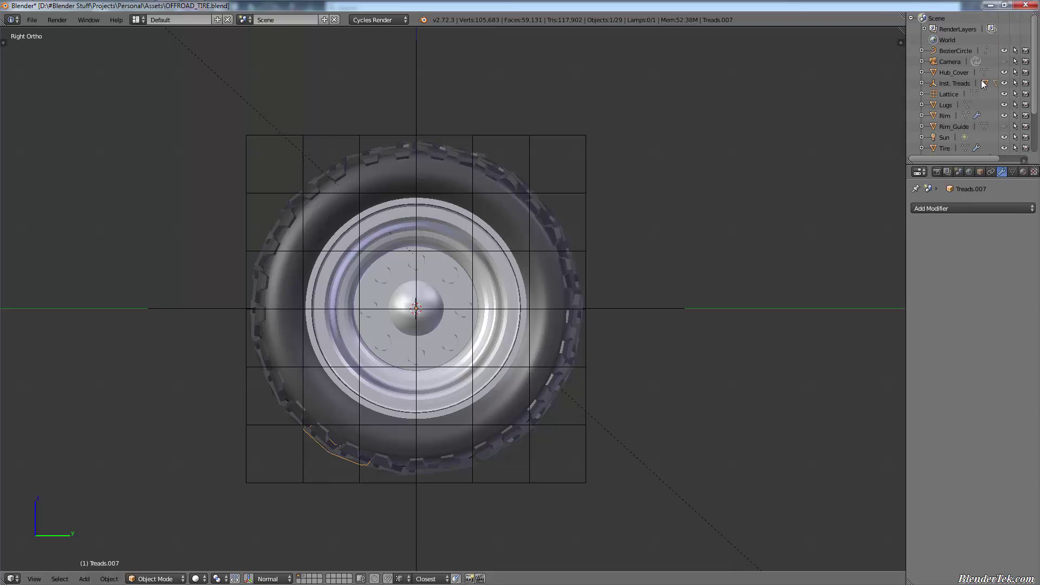
left_click(922, 82)
left_click(956, 95)
scroll(959, 99, "down", 2)
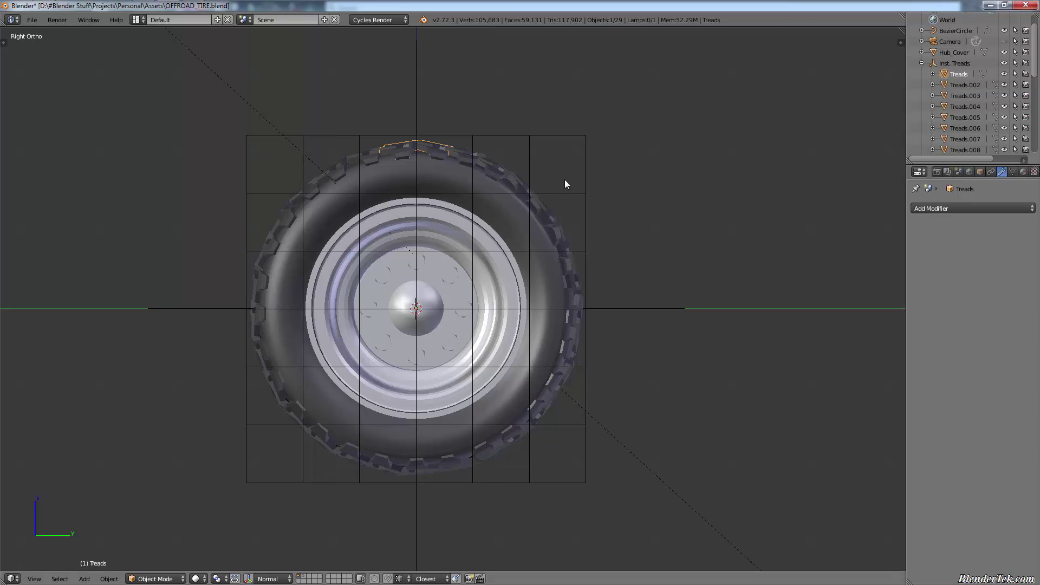
Step: Save the current file and save it again under the new name OFFROAD_TIRE2_lattice.blend
key("ctrl+s")
left_click(524, 189)
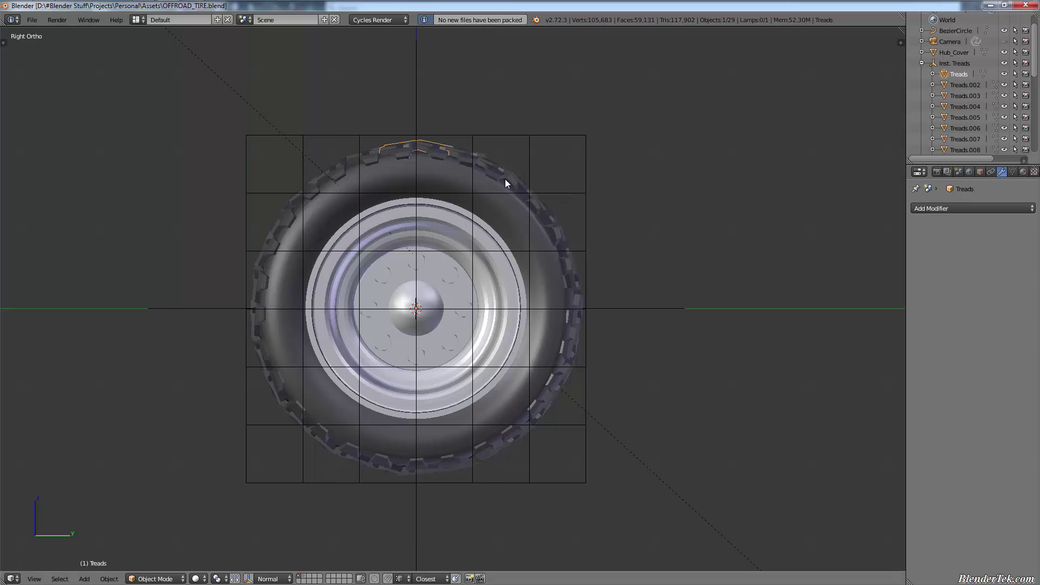
left_click(32, 20)
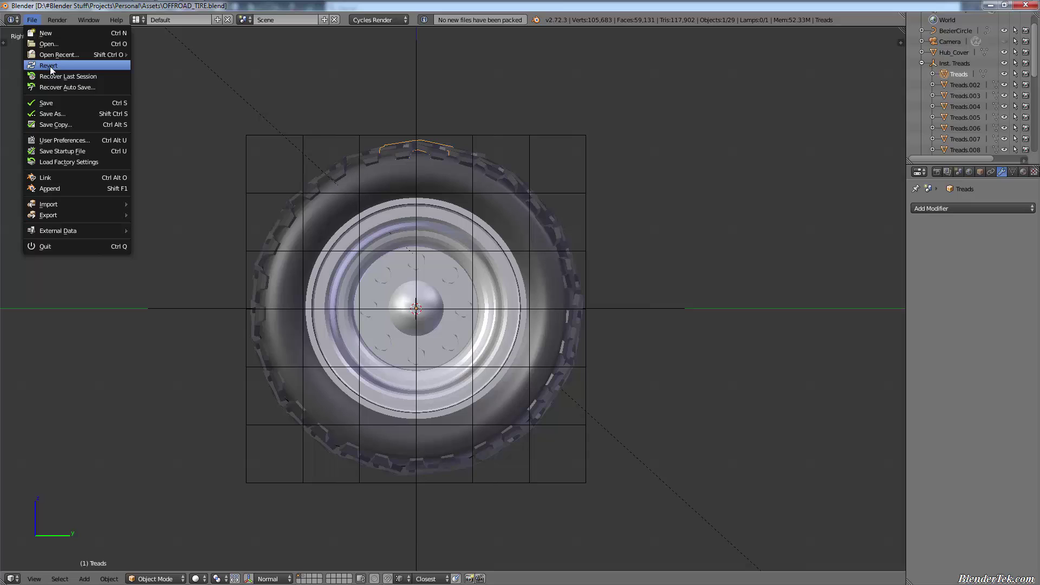
left_click(72, 116)
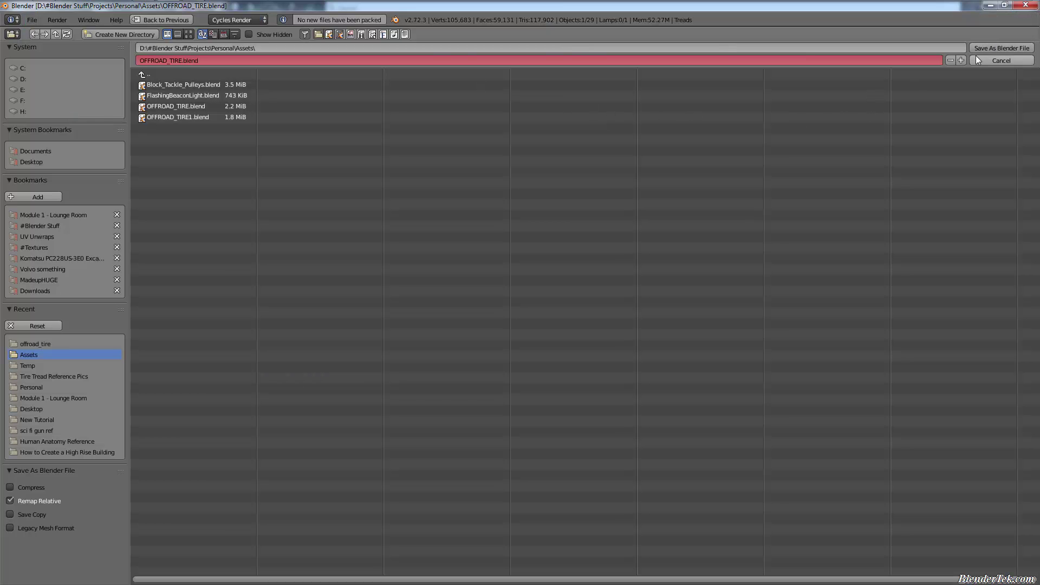
left_click(962, 60)
left_click(962, 61)
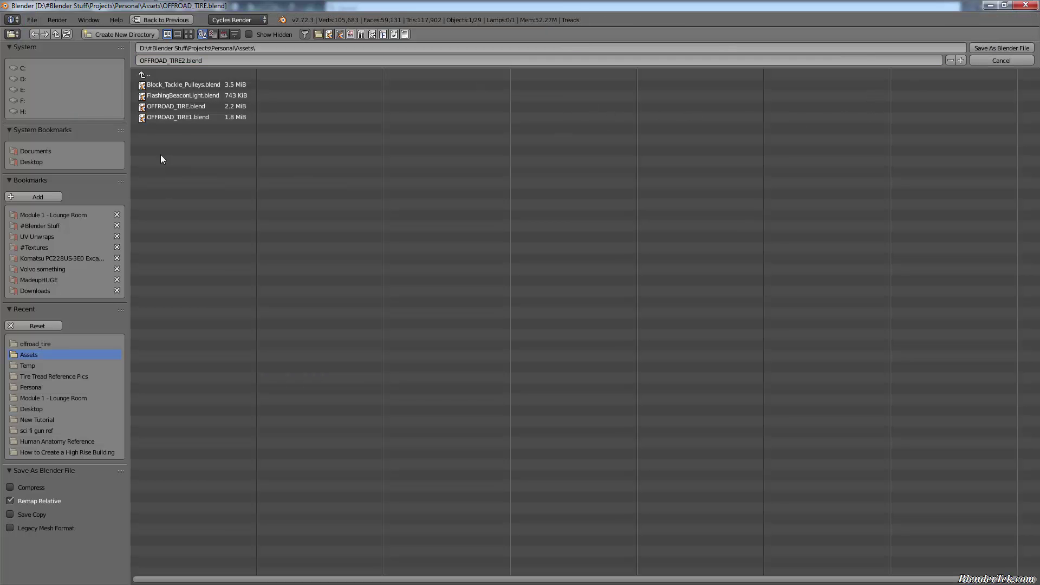
left_click(178, 60)
left_click(188, 59)
type("_lattice")
key("Return")
key("Return")
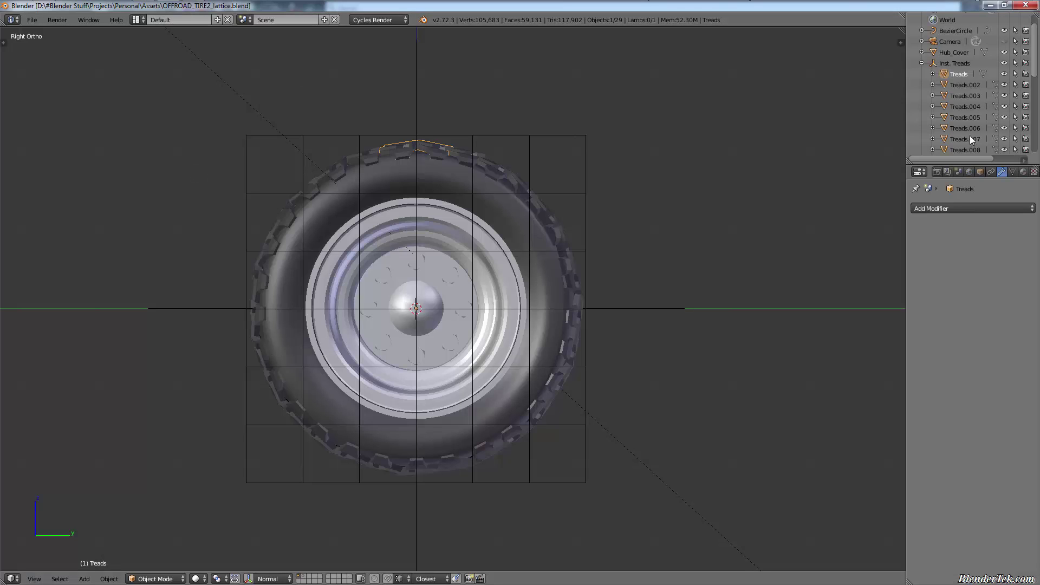
Step: Add Treads.002 through Treads.015 to the selection and join all the tread pieces into a single object
left_click(975, 85, "ctrl")
left_click(972, 96, "ctrl")
left_click(971, 106, "ctrl")
left_click(969, 118, "ctrl")
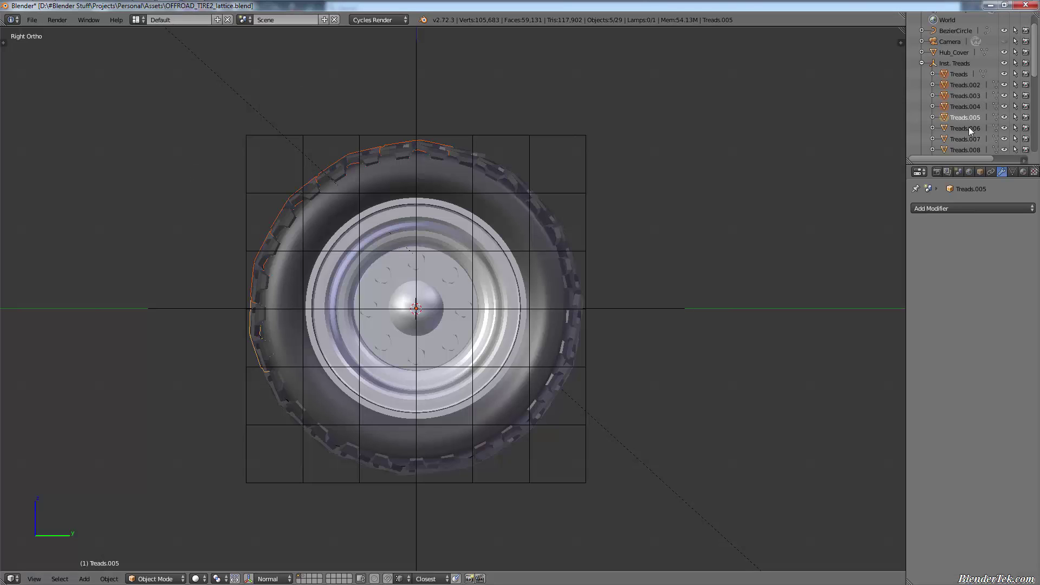
left_click(968, 128, "ctrl")
left_click(967, 139, "ctrl")
left_click(966, 150, "ctrl")
scroll(977, 111, "down", 3)
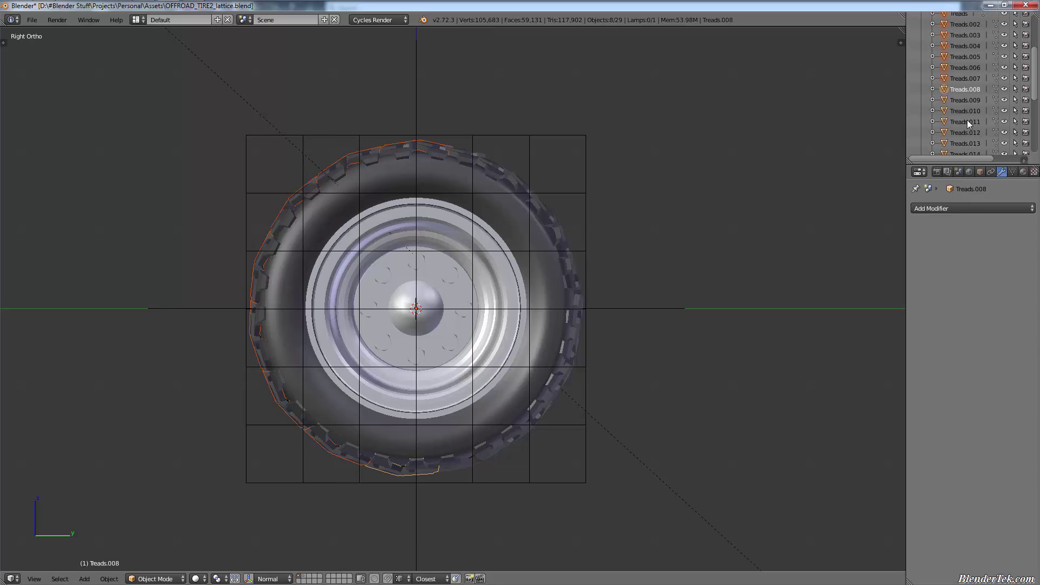
left_click(972, 101, "ctrl")
left_click(973, 112, "ctrl")
left_click(972, 123, "ctrl")
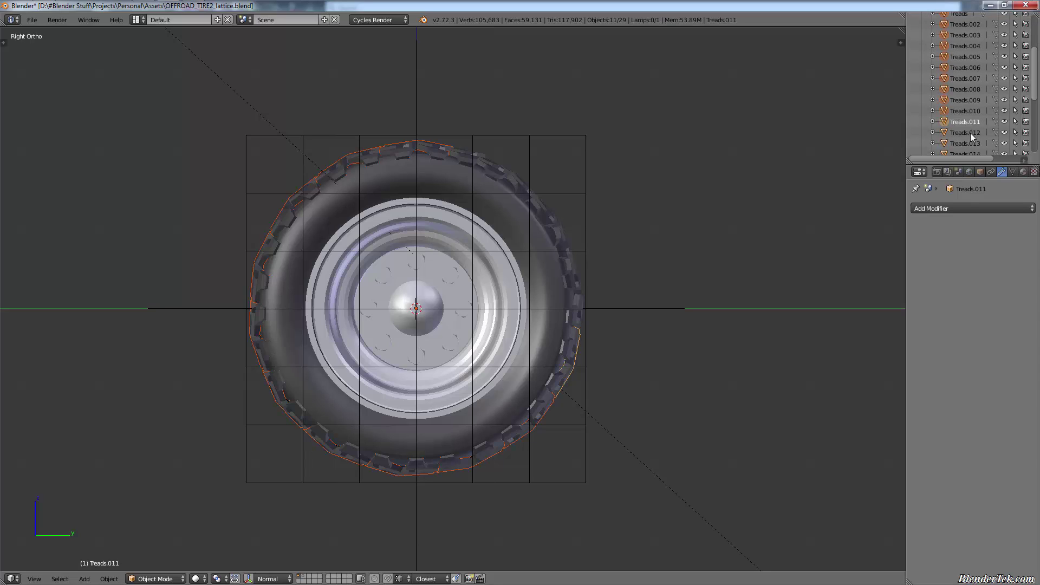
left_click(970, 133, "ctrl")
left_click(969, 144, "ctrl")
scroll(993, 109, "down", 3)
left_click(974, 111, "ctrl")
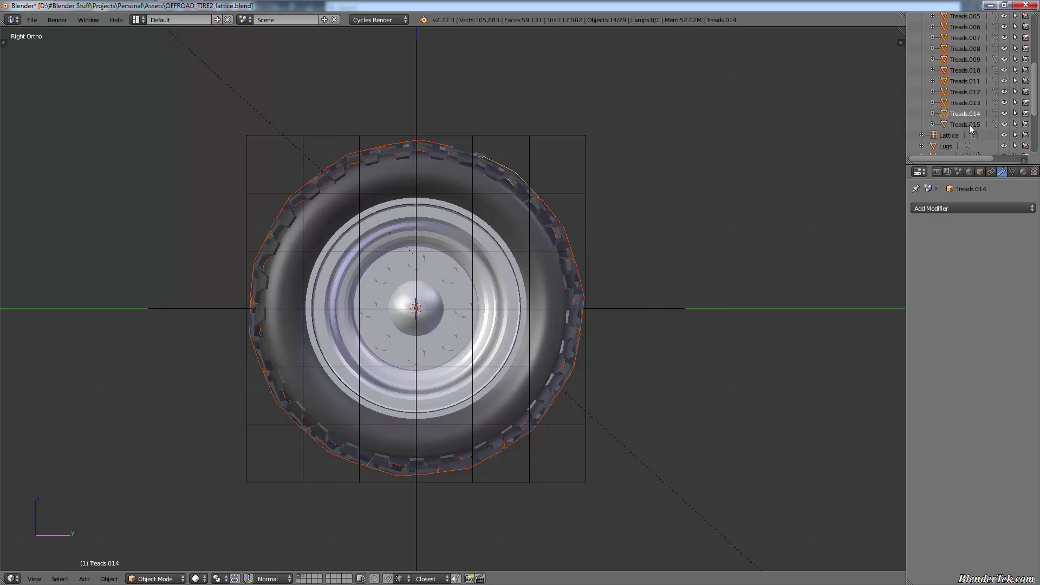
left_click(969, 124, "ctrl")
key("ctrl+j")
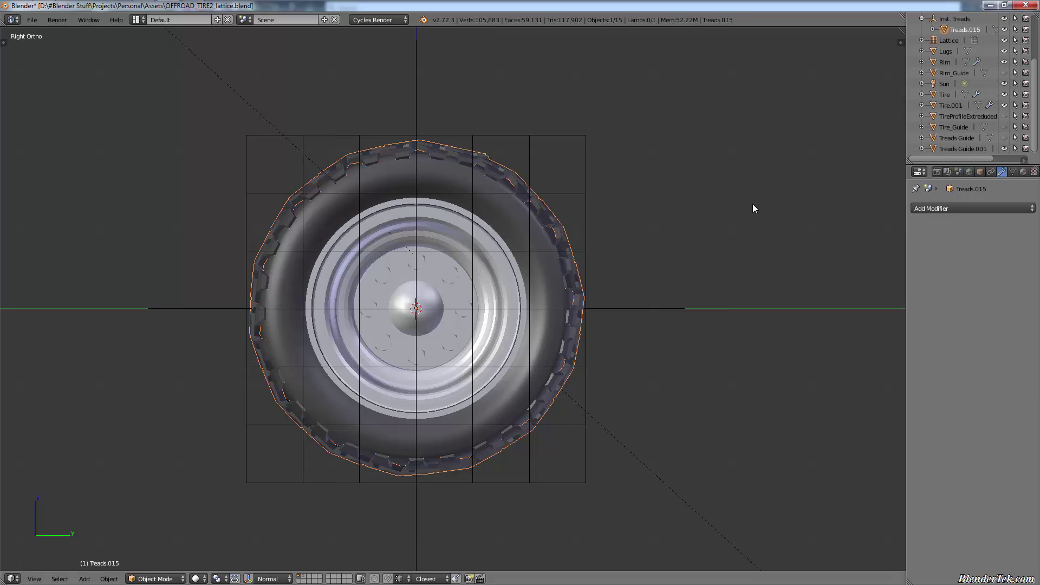
Step: Add a Lattice modifier to the joined treads object and assign the Lattice object as its deformer
mouse_move(654, 182)
middle_mouse_down()
mouse_move(627, 197)
mouse_move(621, 217)
mouse_move(660, 184)
mouse_move(648, 169)
middle_mouse_up()
key("KP_3")
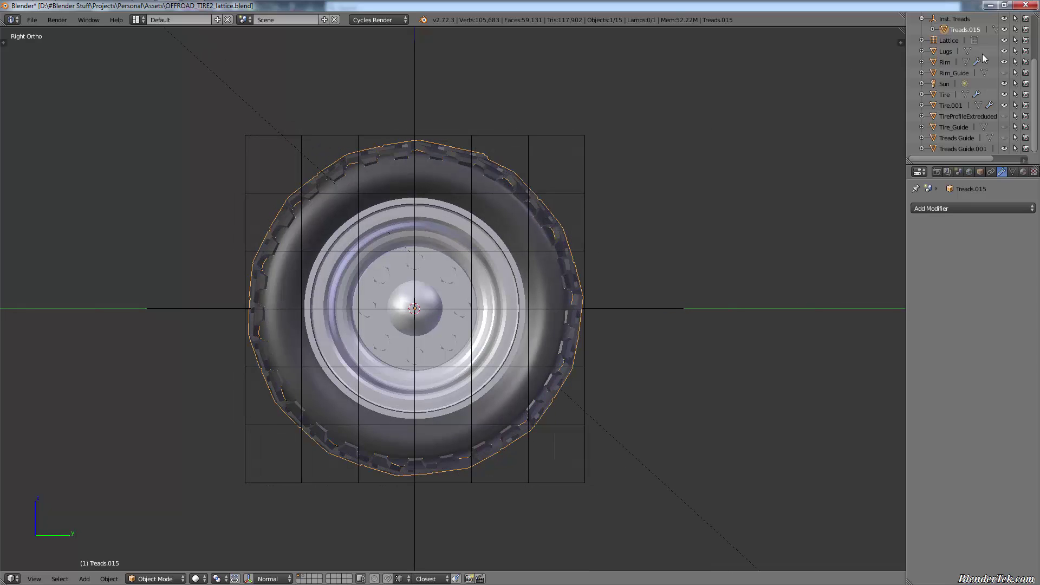
scroll(495, 145, "up", 4)
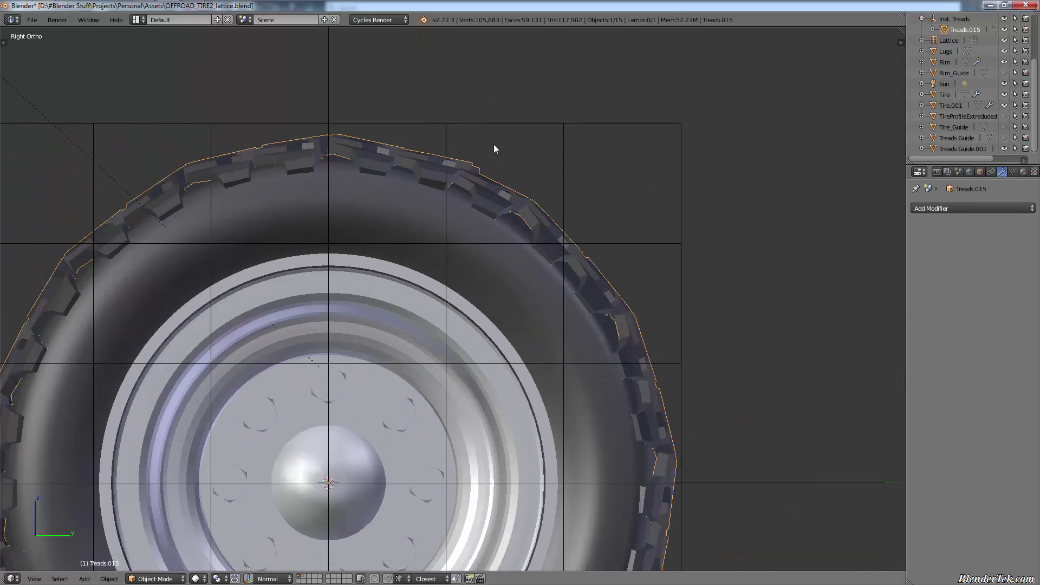
scroll(492, 144, "down", 4)
scroll(954, 97, "up", 3)
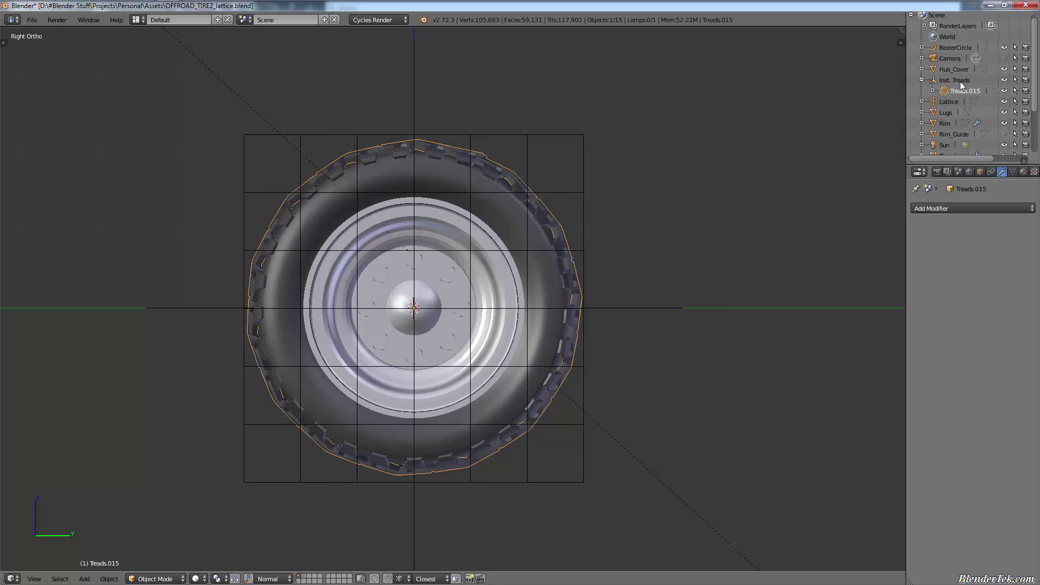
left_click(985, 210)
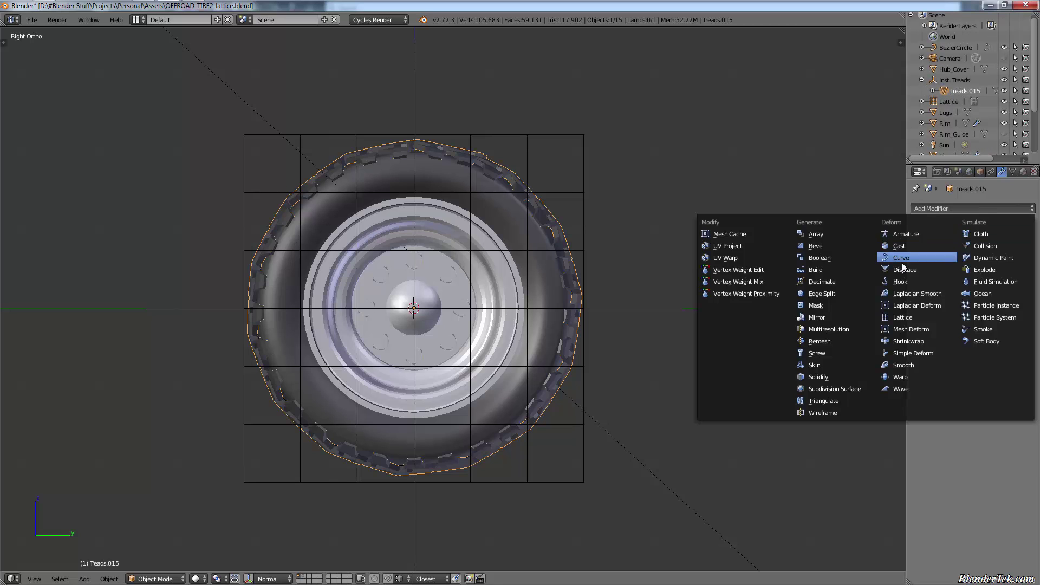
left_click(905, 317)
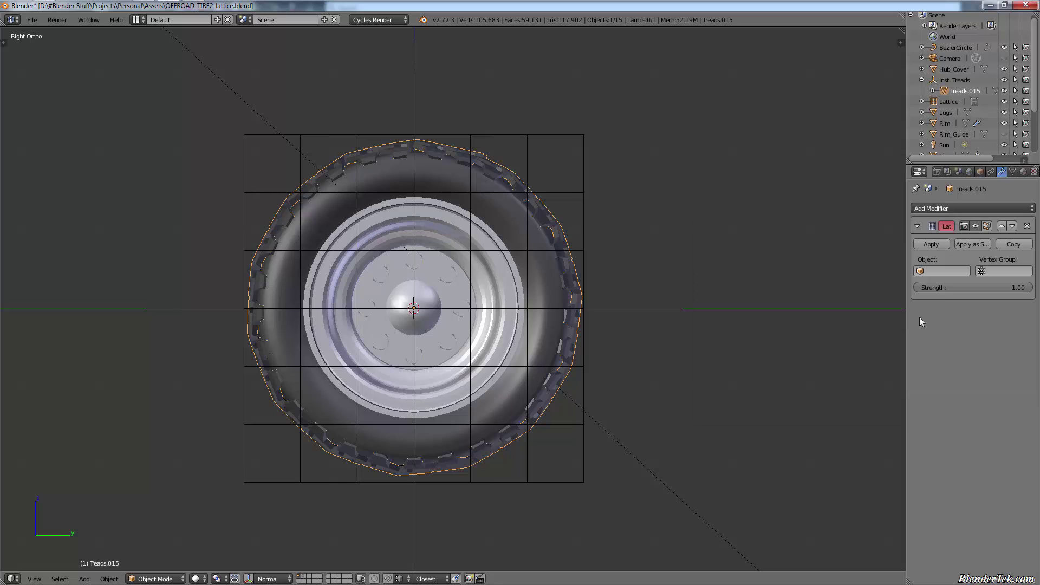
left_click(953, 265)
left_click(944, 279)
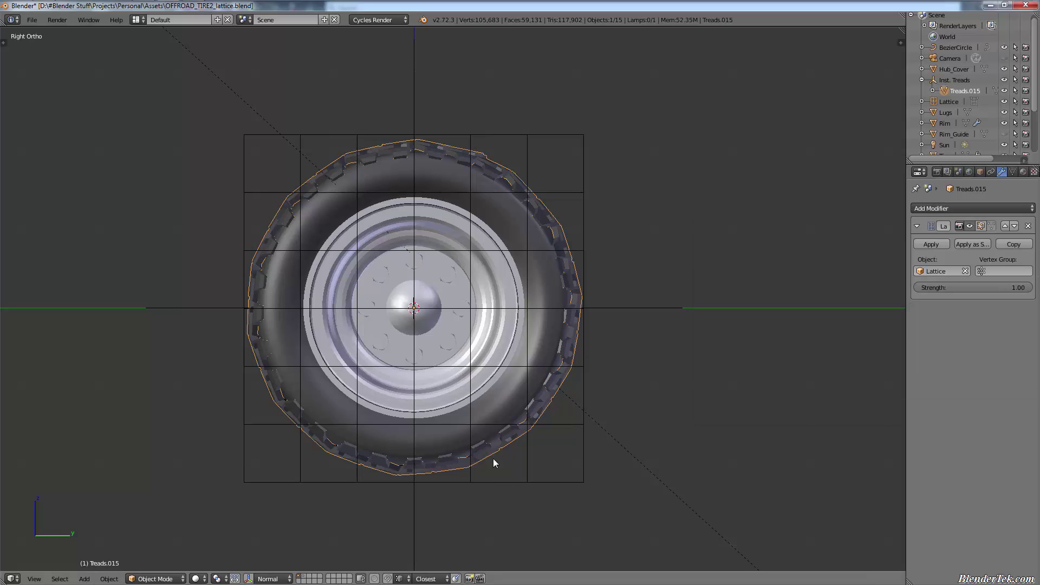
Step: Enter Edit Mode on the lattice, raise its bottom row of control points about 0.24 along Z to flatten the tire, and deselect everything
right_click(549, 478)
key("Tab")
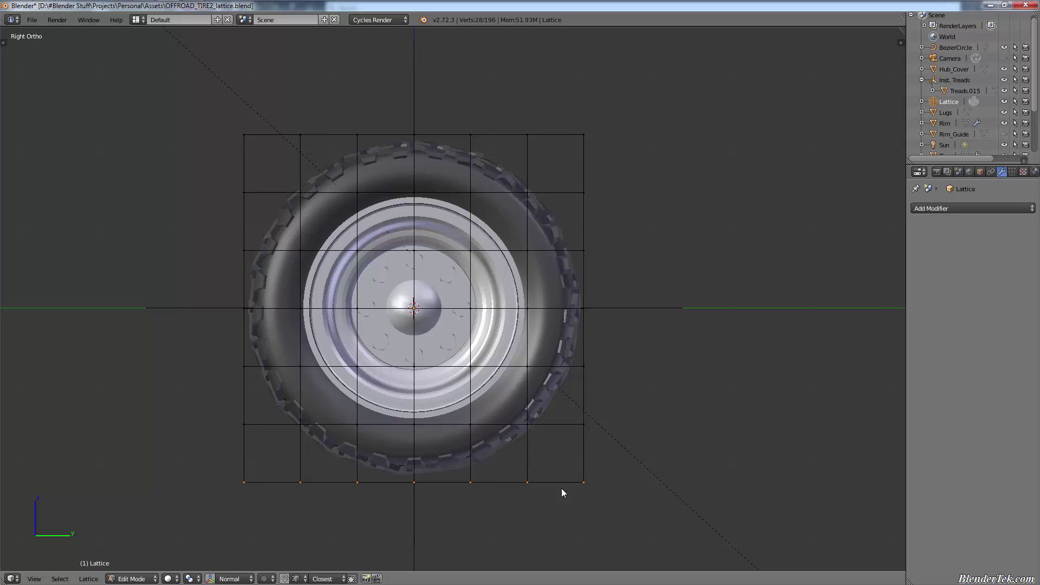
key("g")
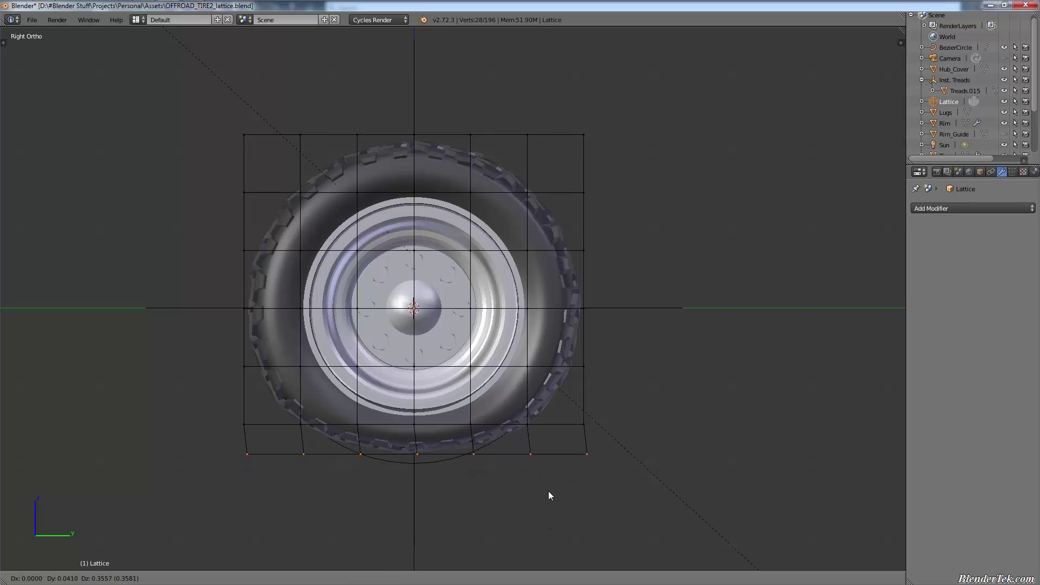
right_click(546, 517)
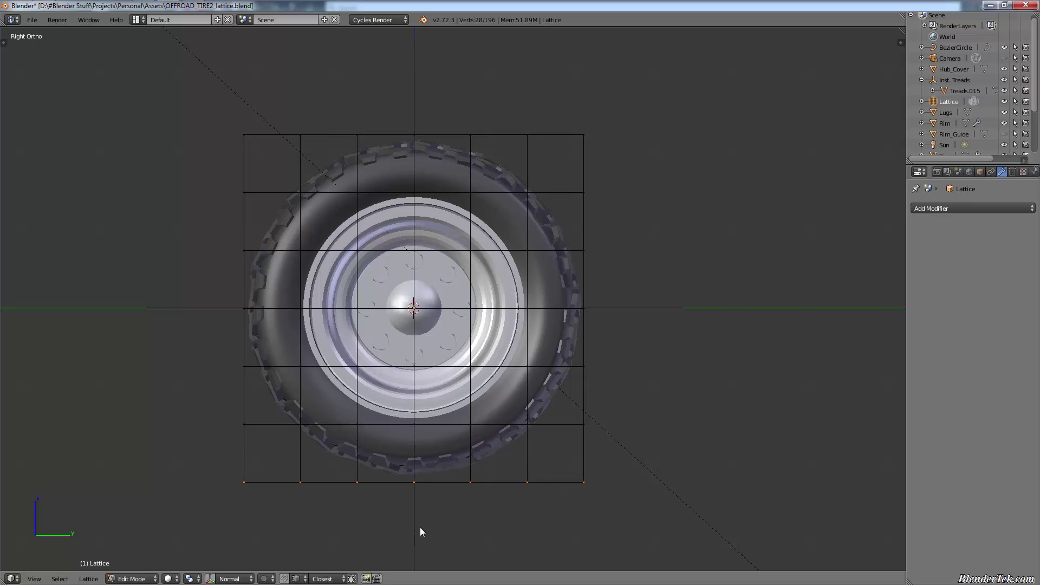
key("g")
key("z")
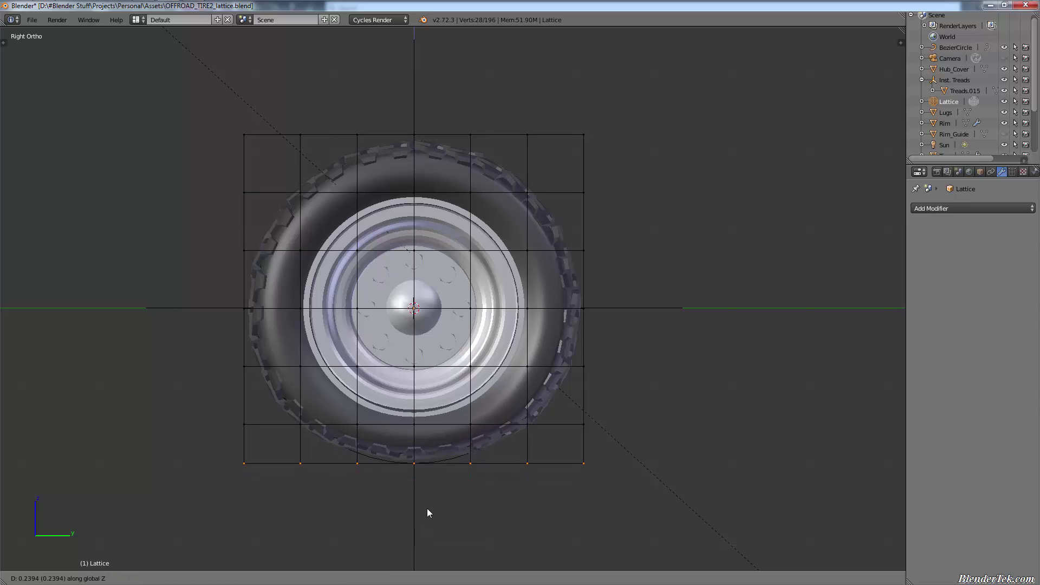
left_click(427, 508)
key("a")
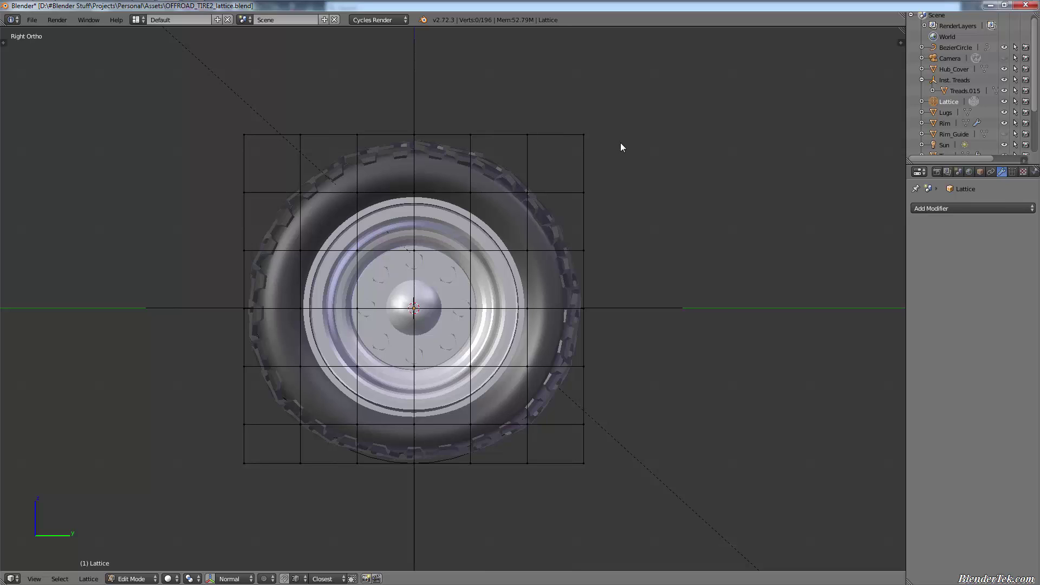
Step: Circle-select the control points around the lattice's lower-left corner and move them down and outward to bulge the tire
key("a")
key("a")
key("c")
left_click_drag(232, 487, 237, 365)
left_click_drag(294, 432, 299, 426)
key("Escape")
key("g")
left_click(238, 548)
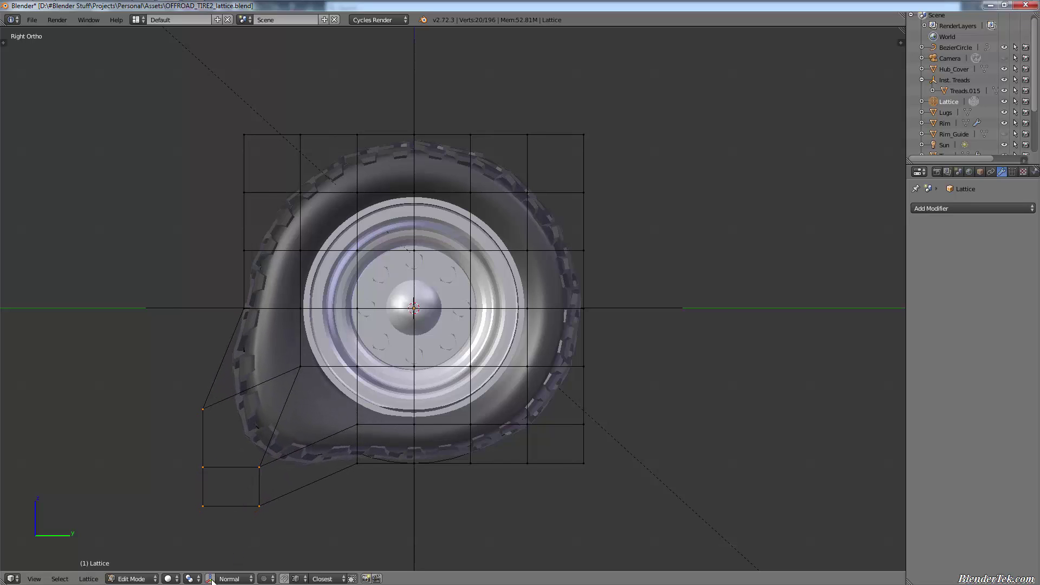
Step: Switch the viewport to Rendered shading and undo the move of the lattice's lower-left corner points
left_click(179, 580)
left_click(196, 505)
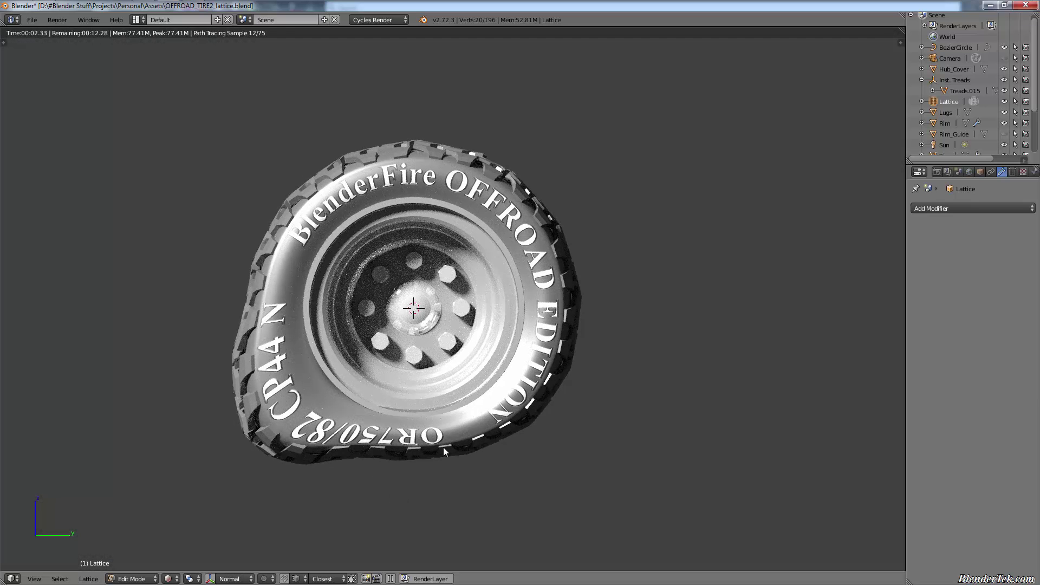
key("ctrl+z")
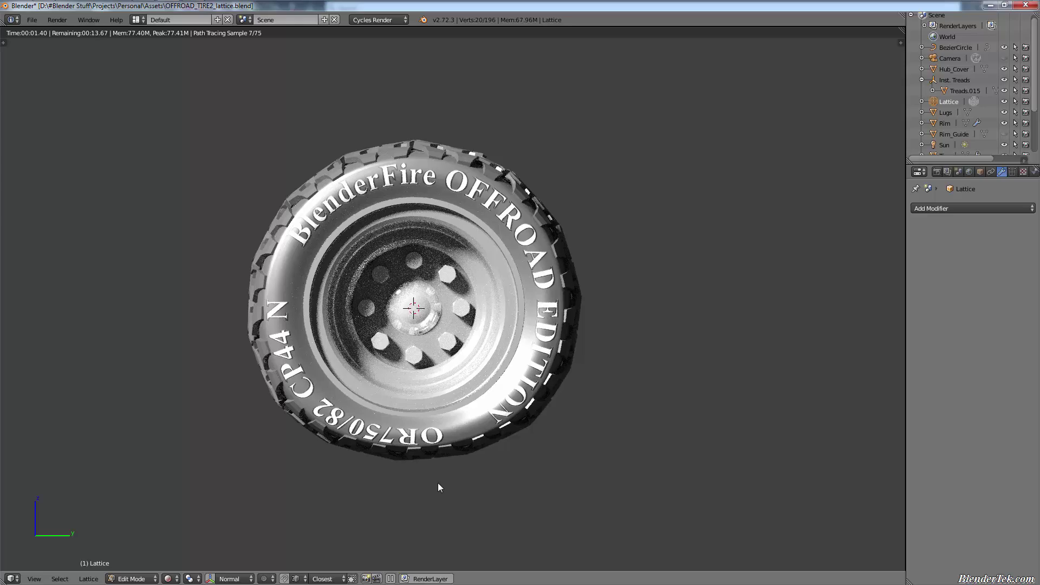
scroll(438, 483, "up", 1)
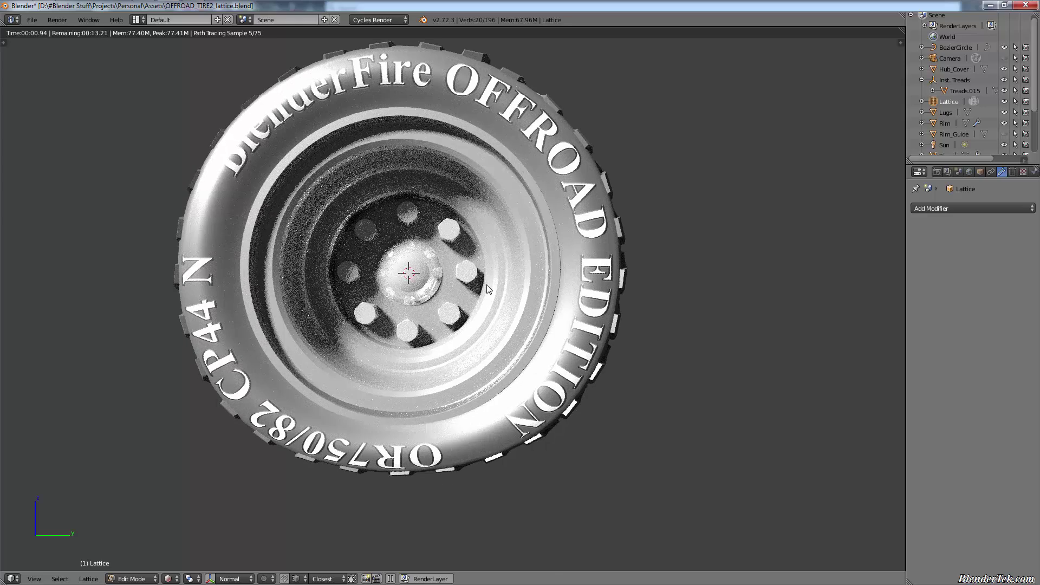
Step: Leave Edit Mode on the lattice and display the wheel in Rendered viewport shading from an angled side view
middle_click_drag(489, 287, 567, 324)
scroll(567, 323, "down", 5)
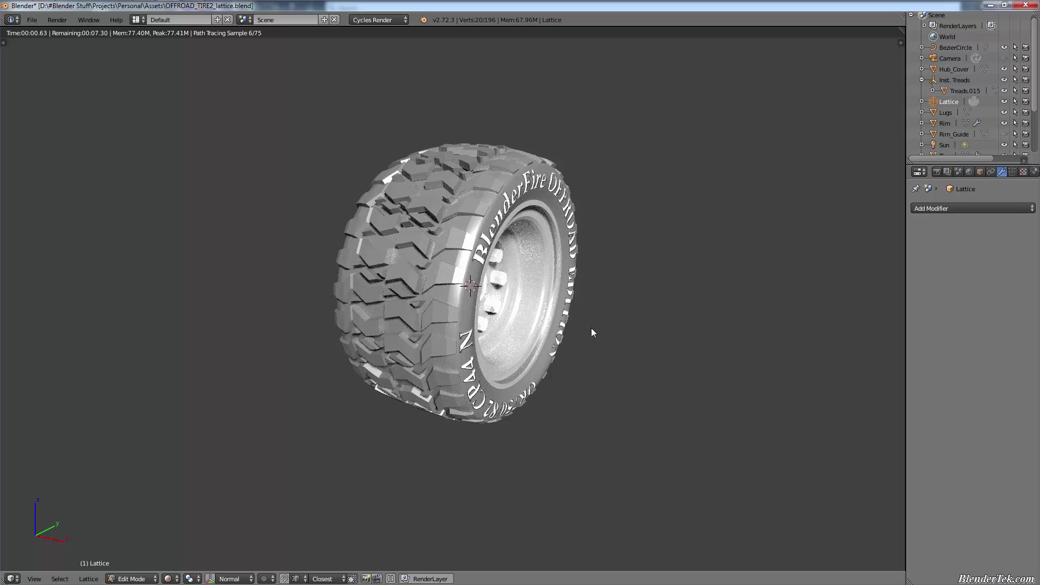
key("KP_3")
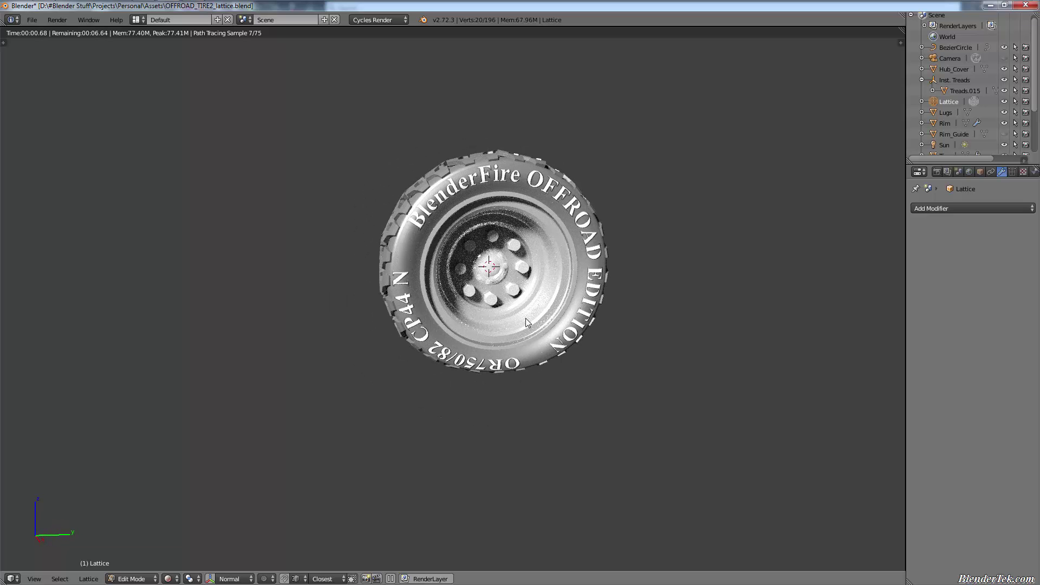
key("Tab")
key("shift+z")
left_click(196, 579)
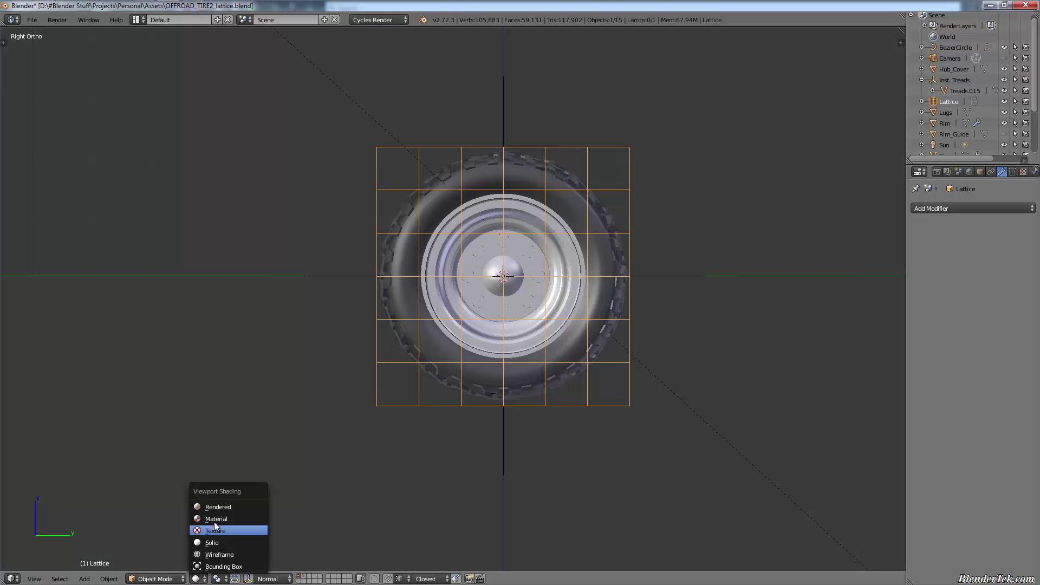
left_click(228, 509)
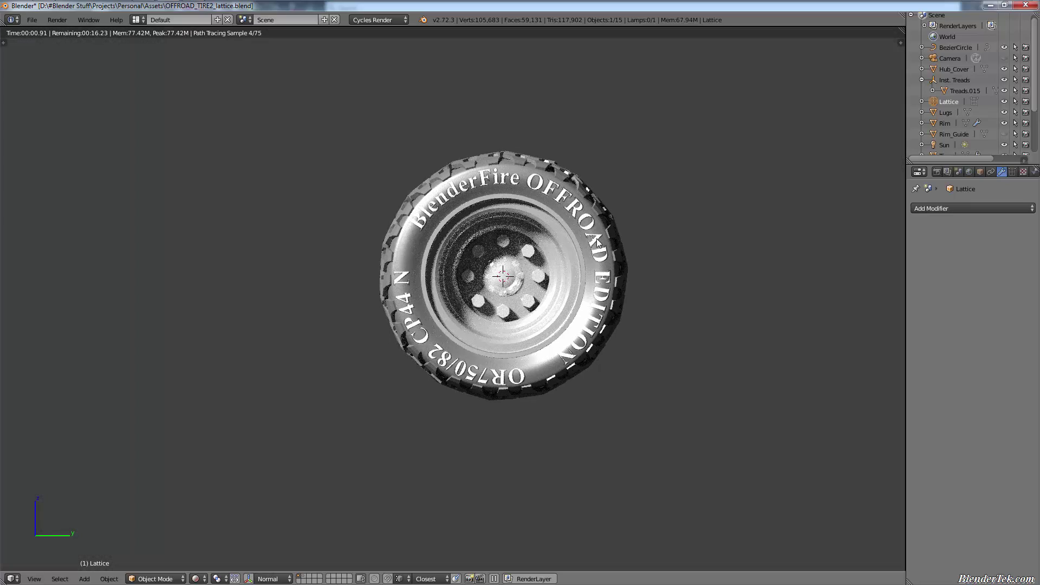
middle_click_drag(605, 232, 575, 248)
scroll(576, 248, "up", 2)
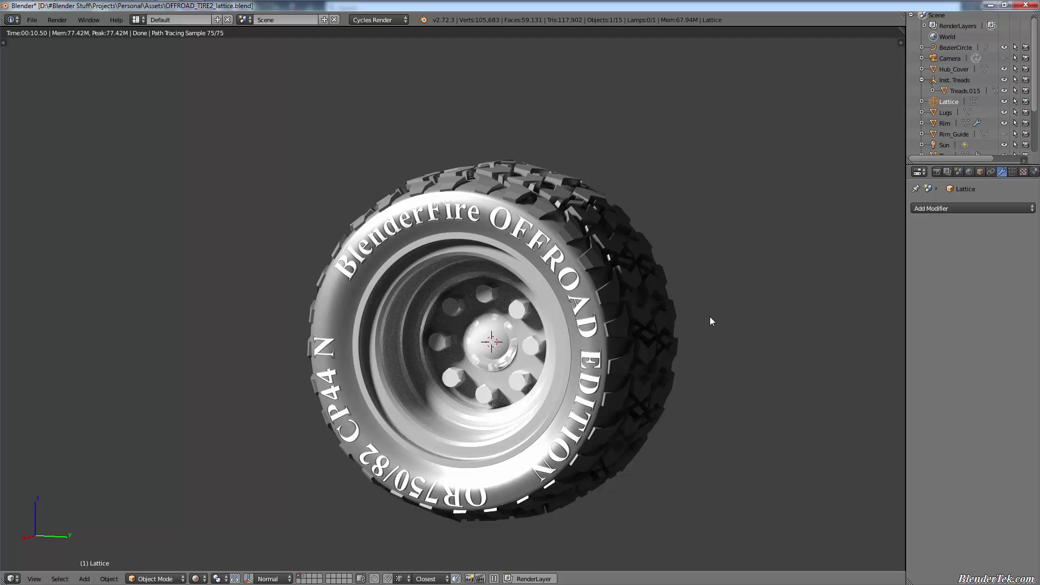
Step: Select the joined treads object and apply smooth shading to it
right_click(570, 225)
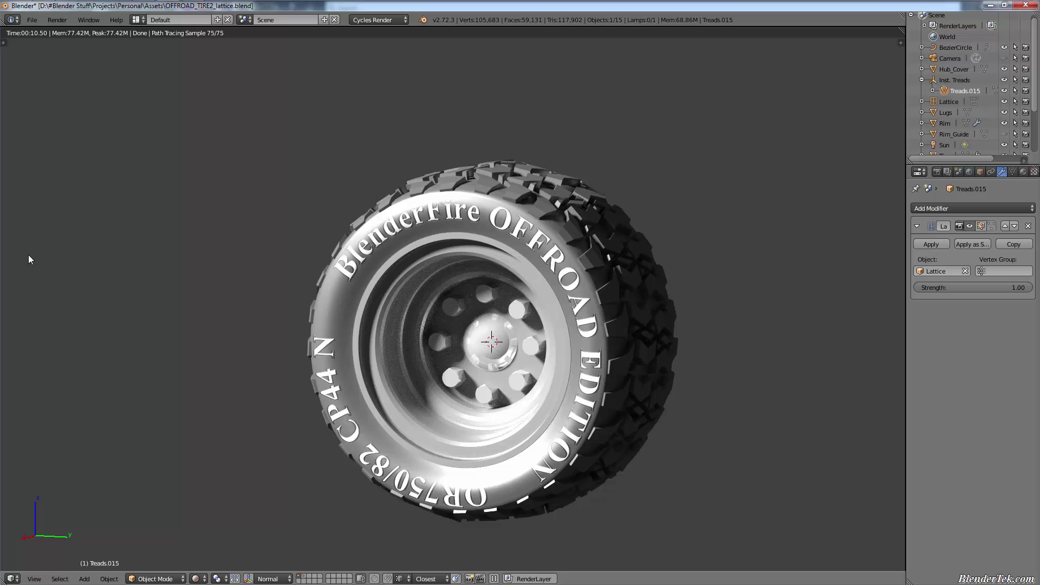
key("t")
left_click(9, 46)
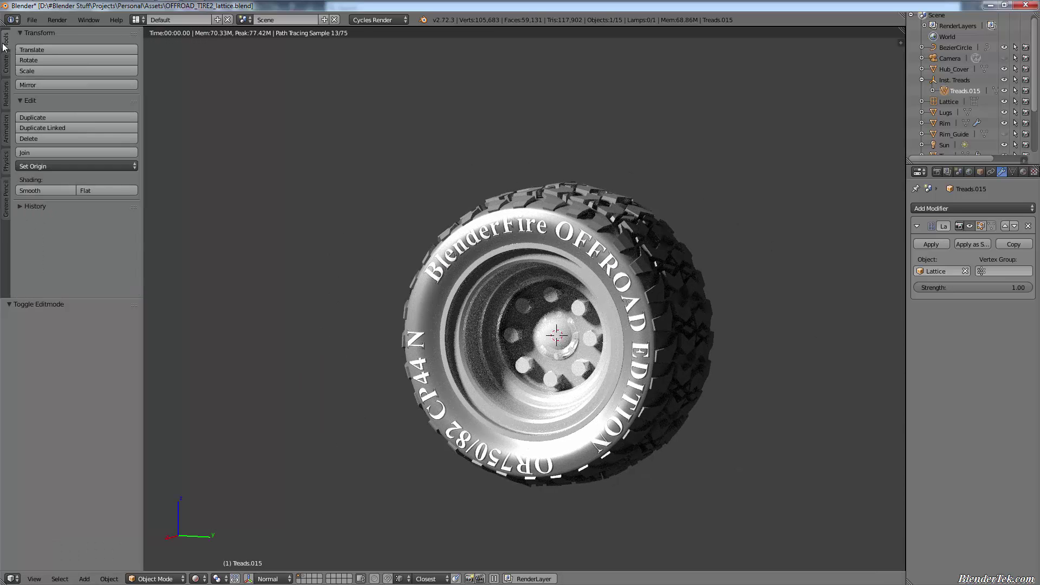
left_click(49, 189)
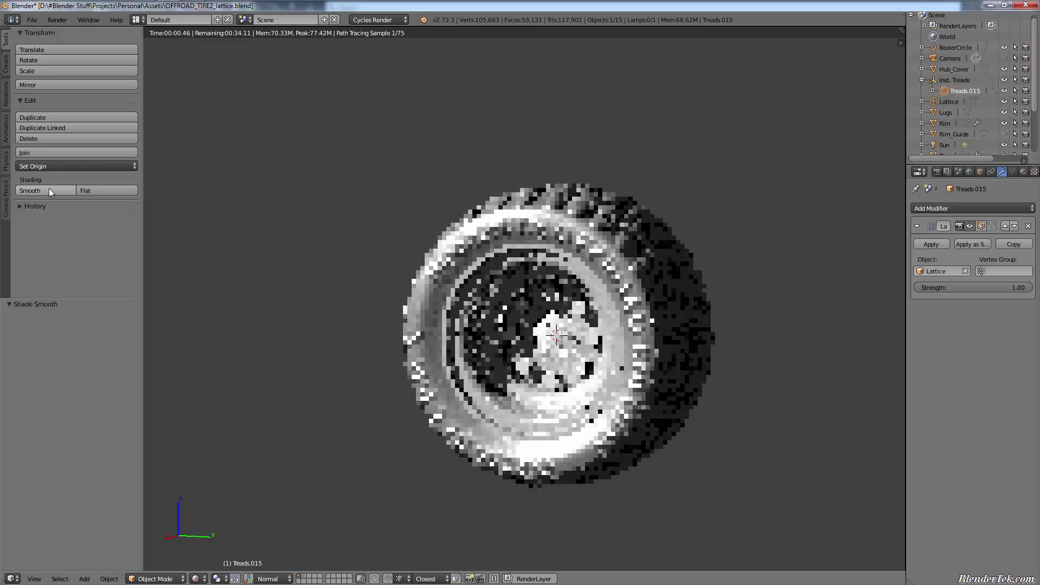
key("t")
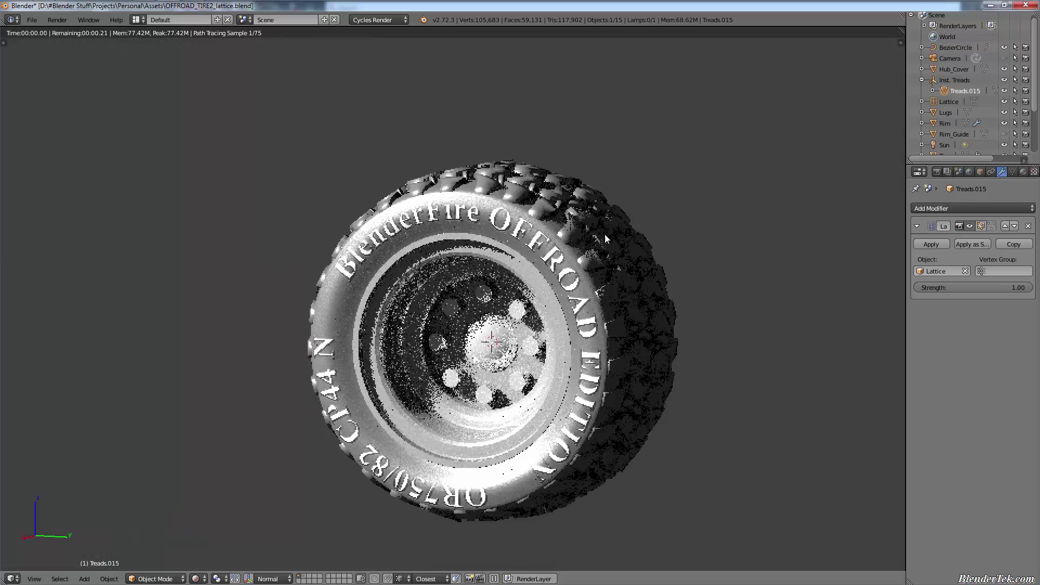
Step: Add an Edge Split modifier to the joined treads and set its split angle to 58°
scroll(625, 179, "up", 5)
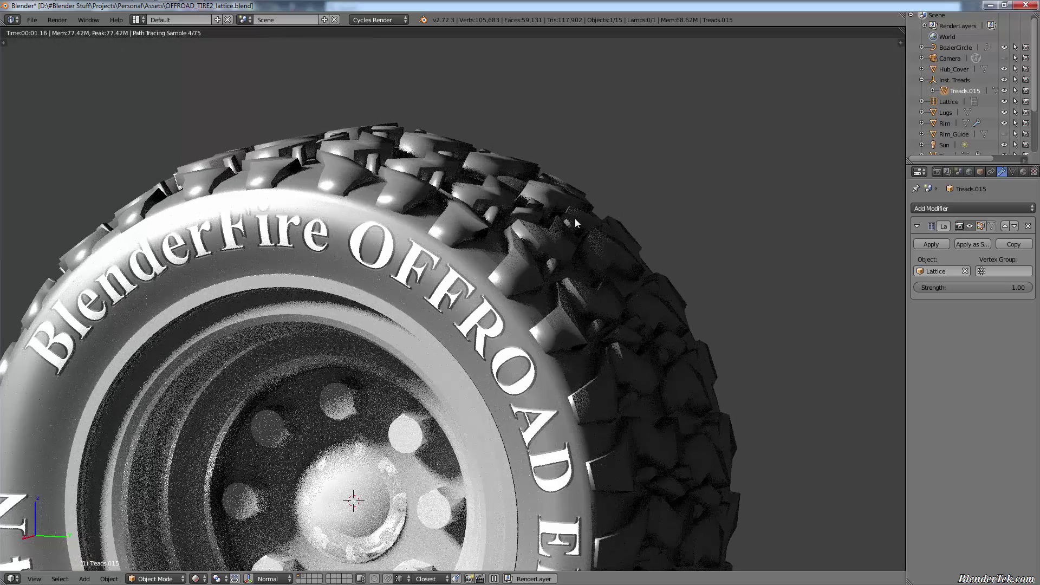
middle_click_drag(574, 218, 555, 228)
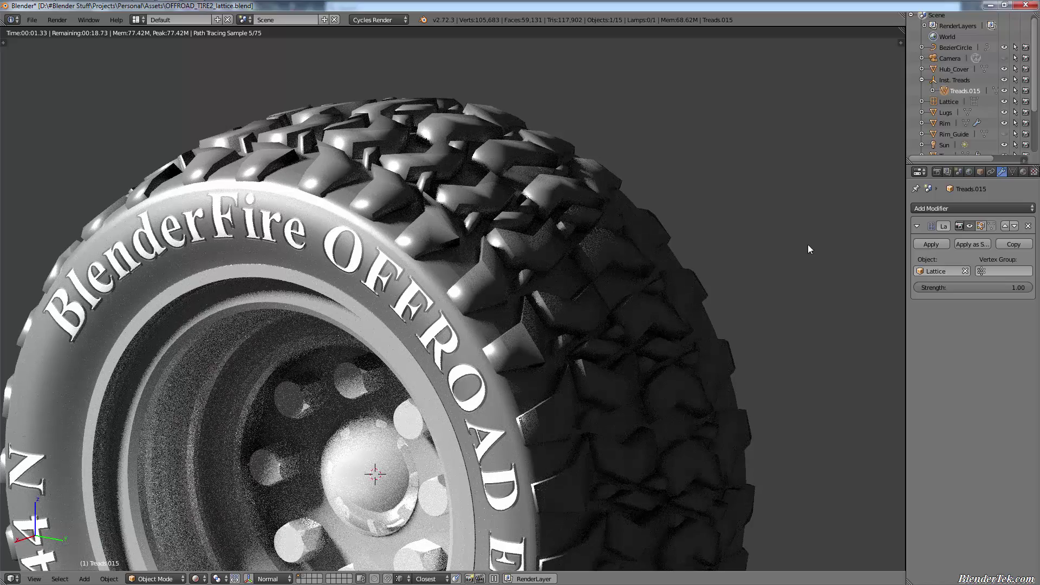
left_click(970, 209)
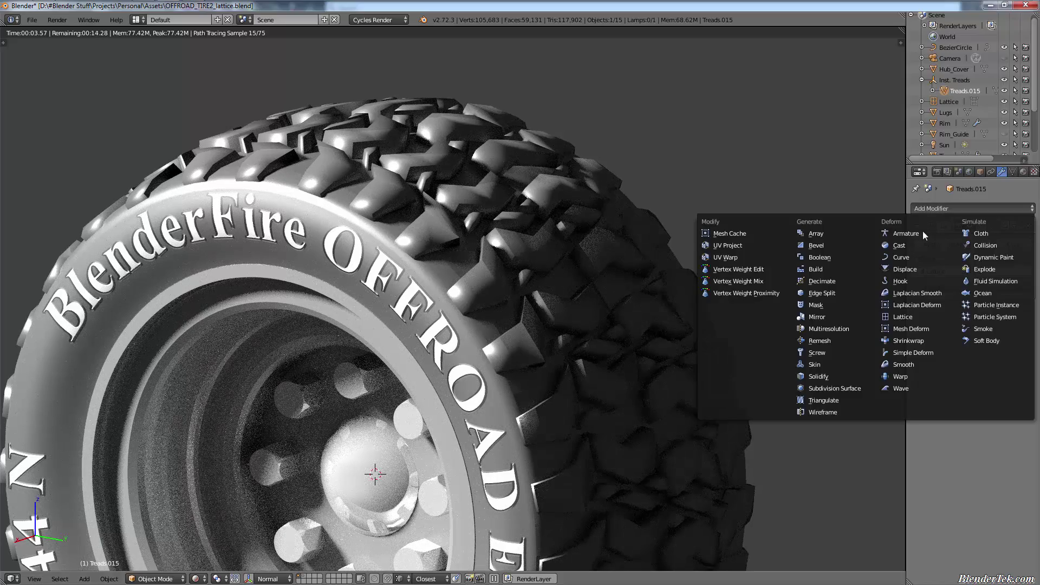
left_click(821, 293)
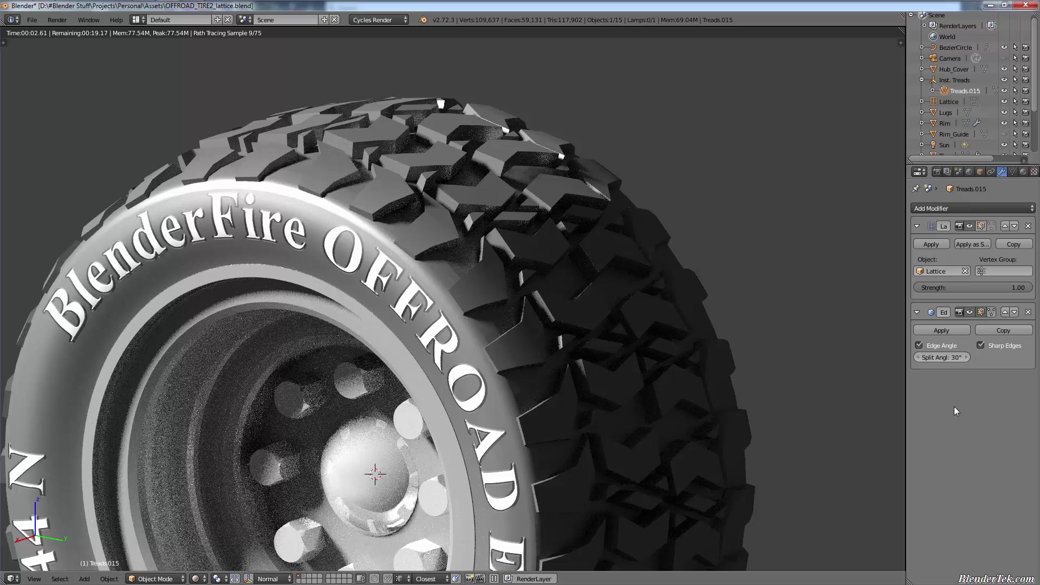
left_click_drag(950, 356, 951, 422)
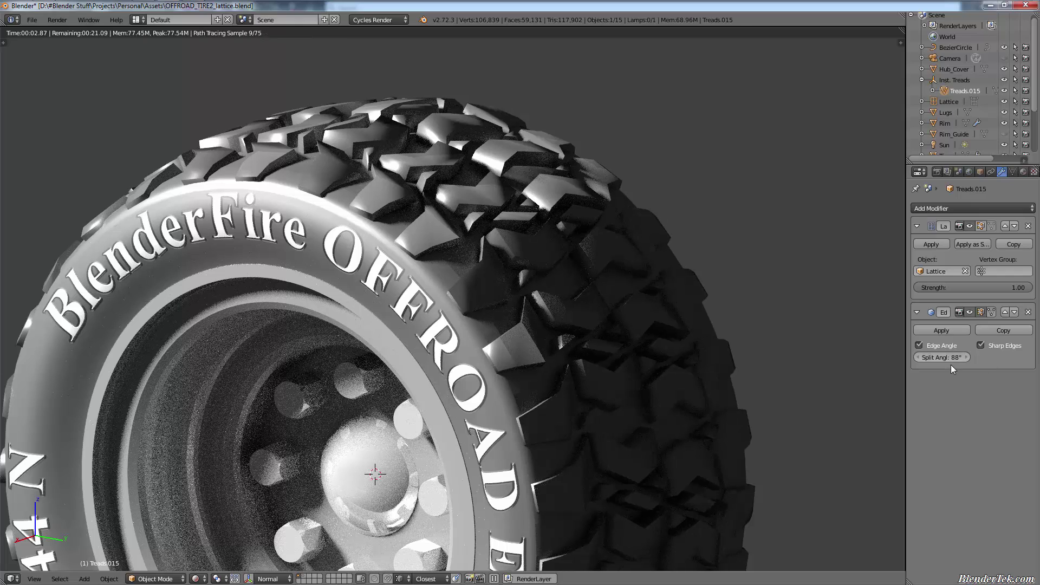
mouse_move(932, 359)
left_mouse_down()
mouse_move(915, 362)
mouse_move(976, 359)
left_mouse_up()
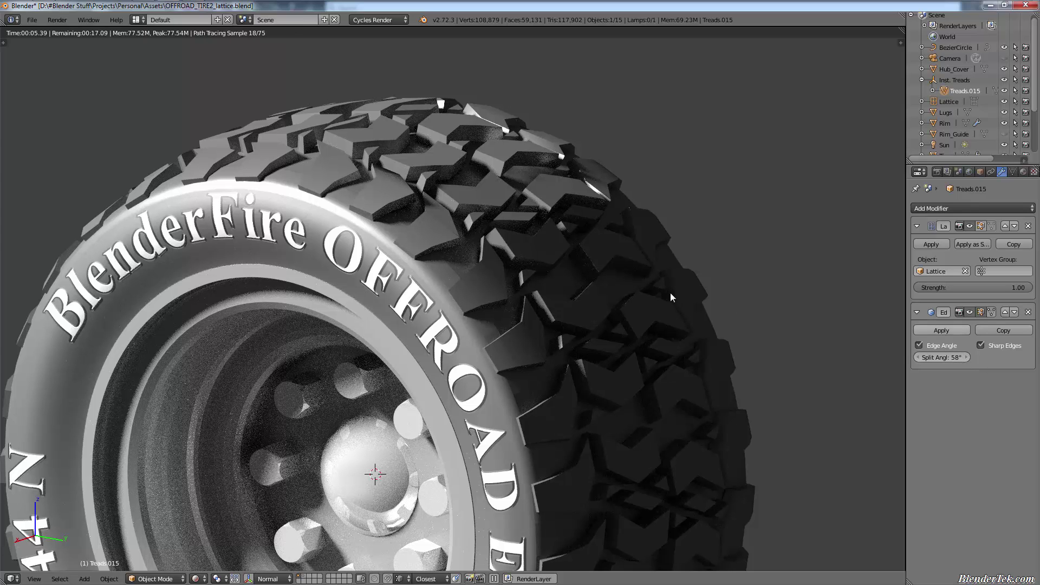
Step: Switch the viewport to the scene camera's view and select the camera
middle_click_drag(458, 278, 601, 321)
scroll(726, 270, "down", 6)
scroll(576, 326, "up", 2)
scroll(576, 326, "up", 1)
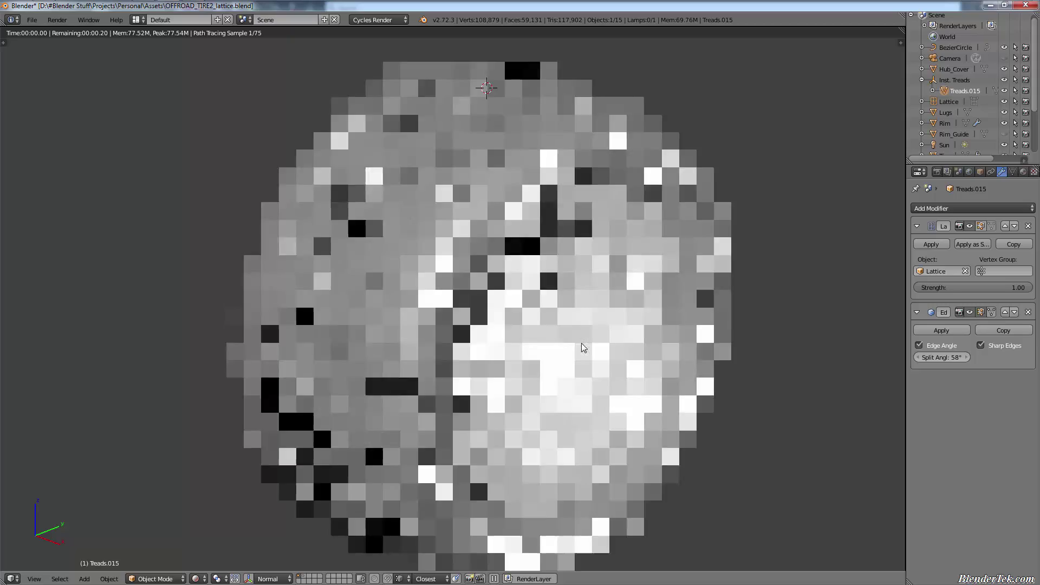
scroll(576, 322, "down", 2)
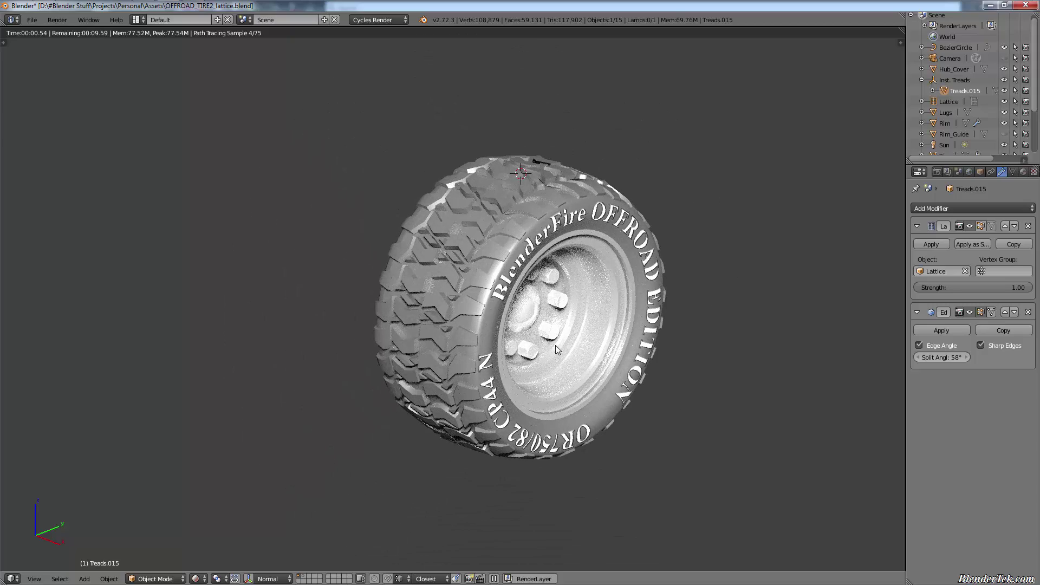
key("KP_0")
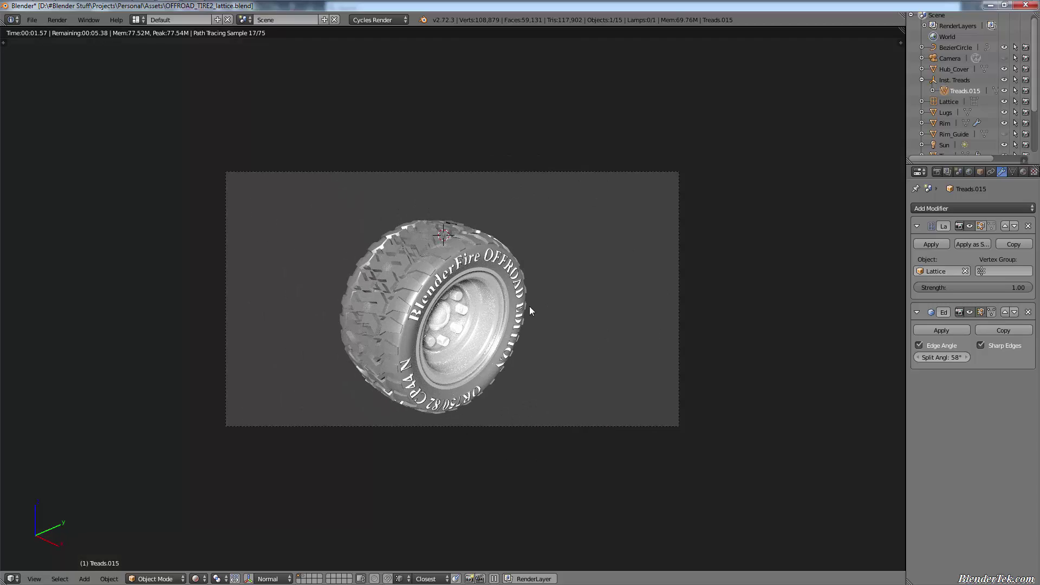
key("shift+g")
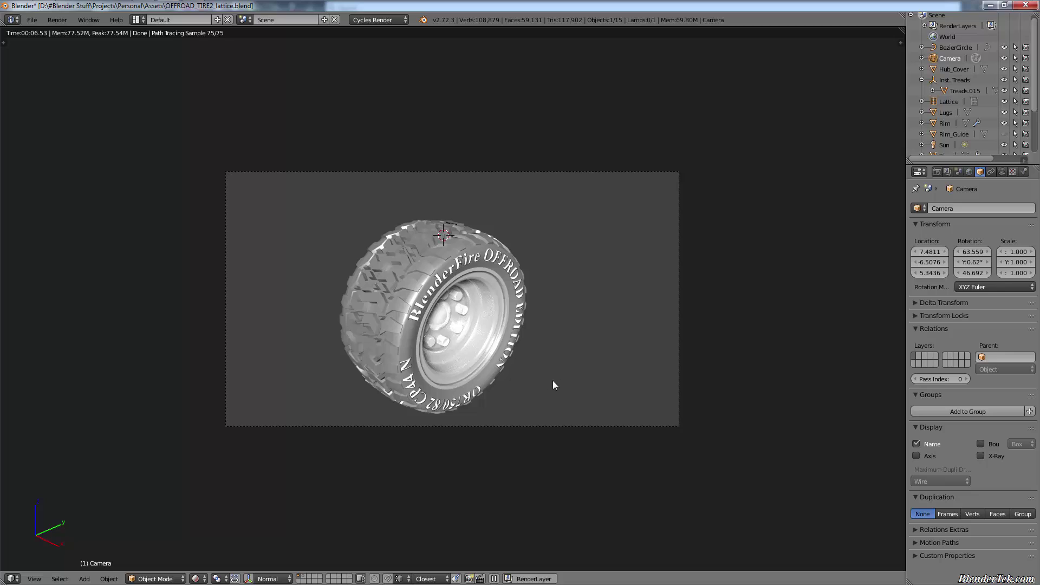
Step: Fly the camera to about X 8.17, Y -3.62, Z 1.53 so the wheel's lettered side fills the frame
key("shift+f")
key("w")
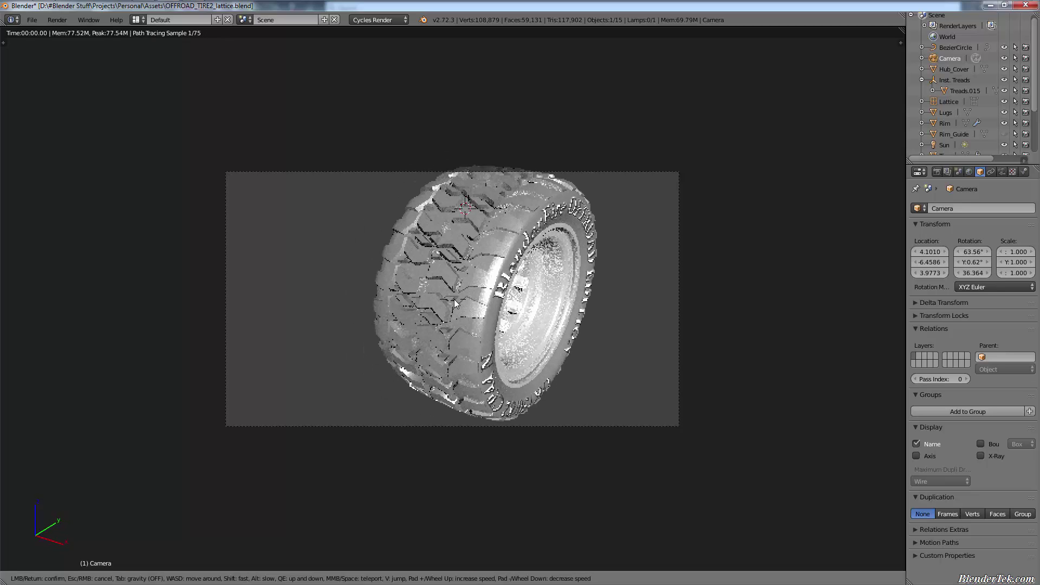
key("d")
key("w")
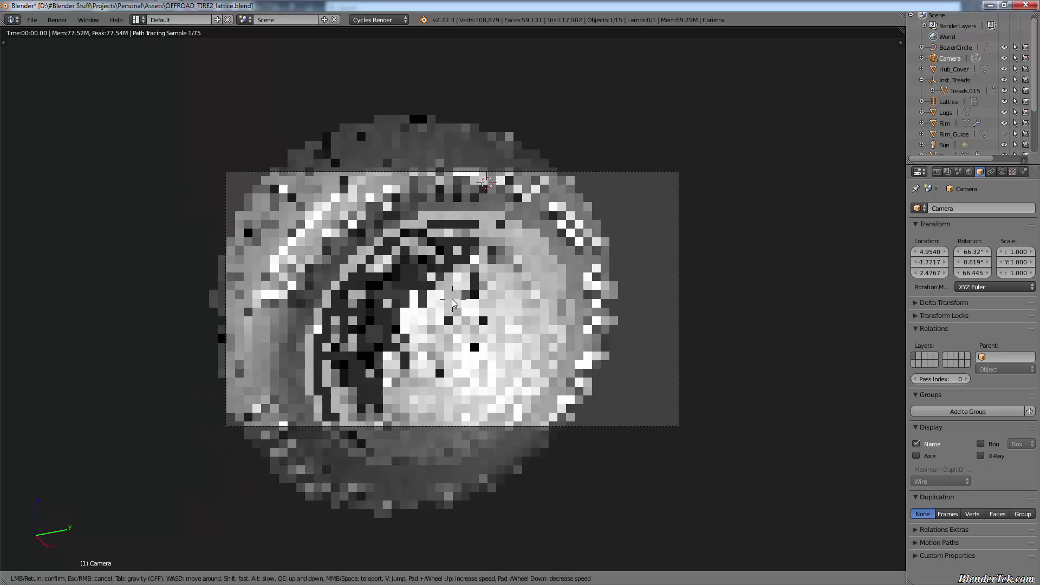
key("s")
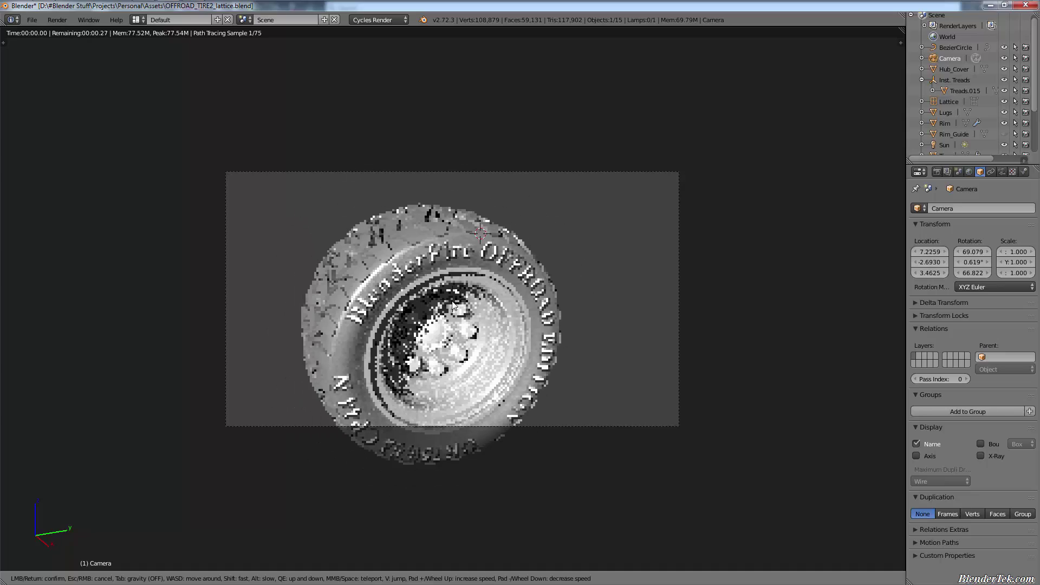
key("a")
key("w")
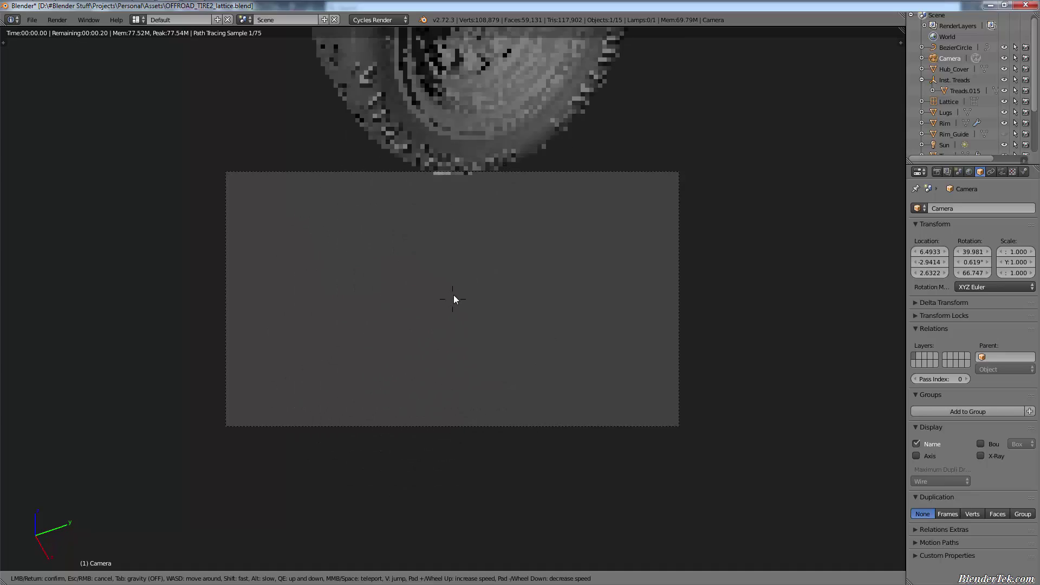
key("s")
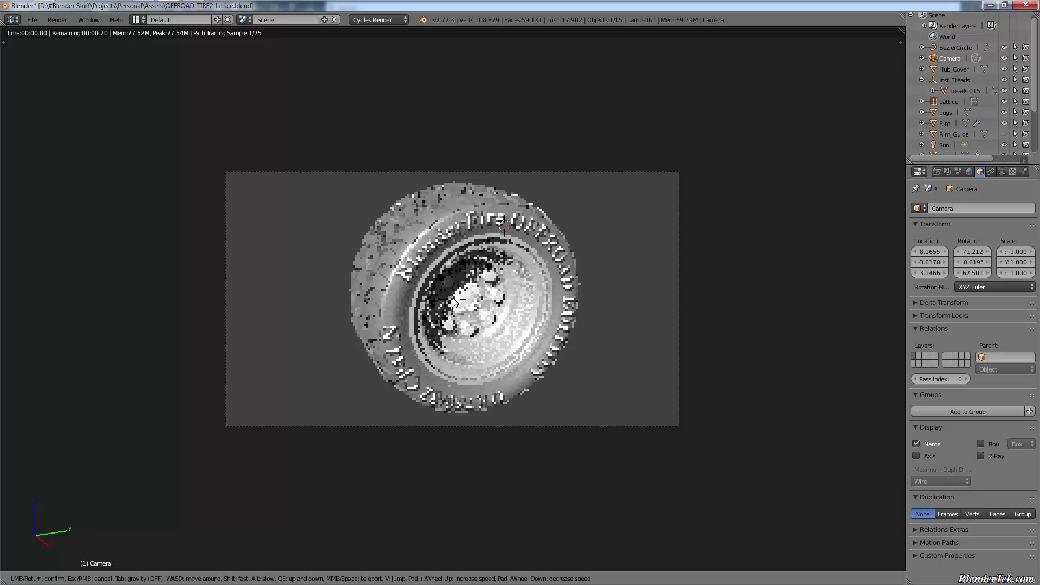
key("q")
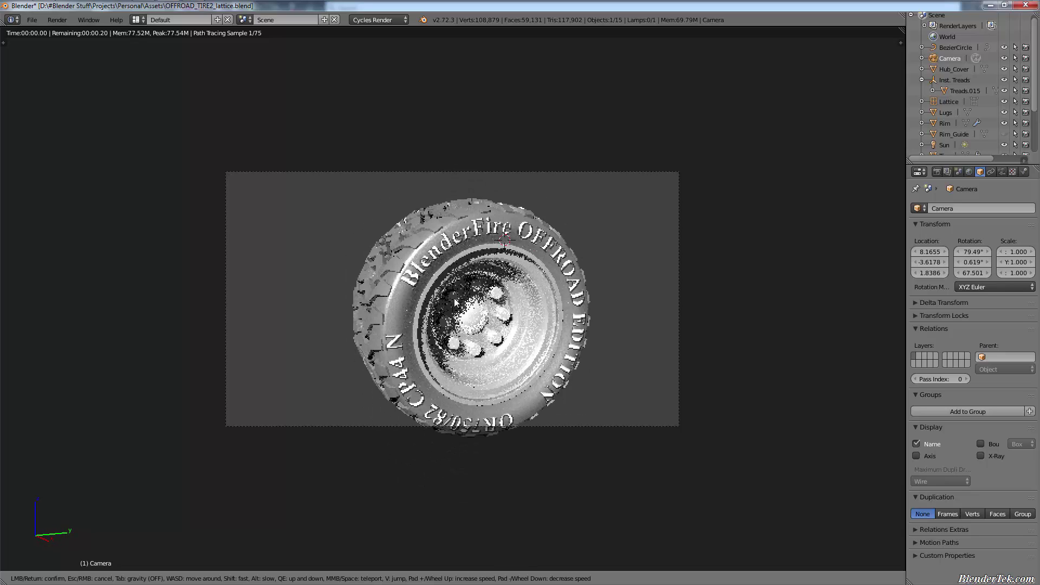
key("q")
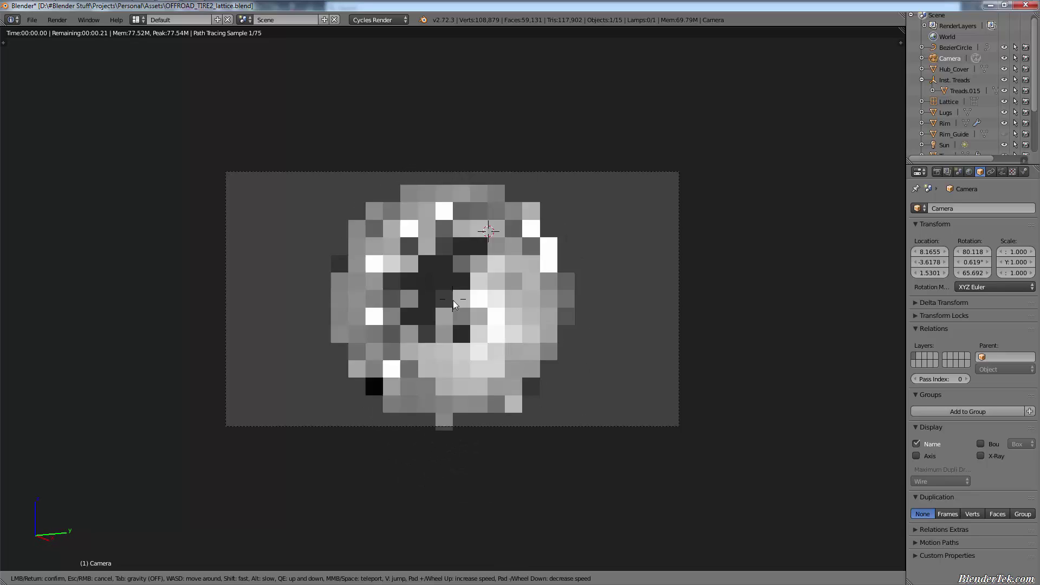
left_click(453, 298)
Step: Apply the Full Frame 35mm Camera preset to the camera's sensor settings
left_click(1002, 172)
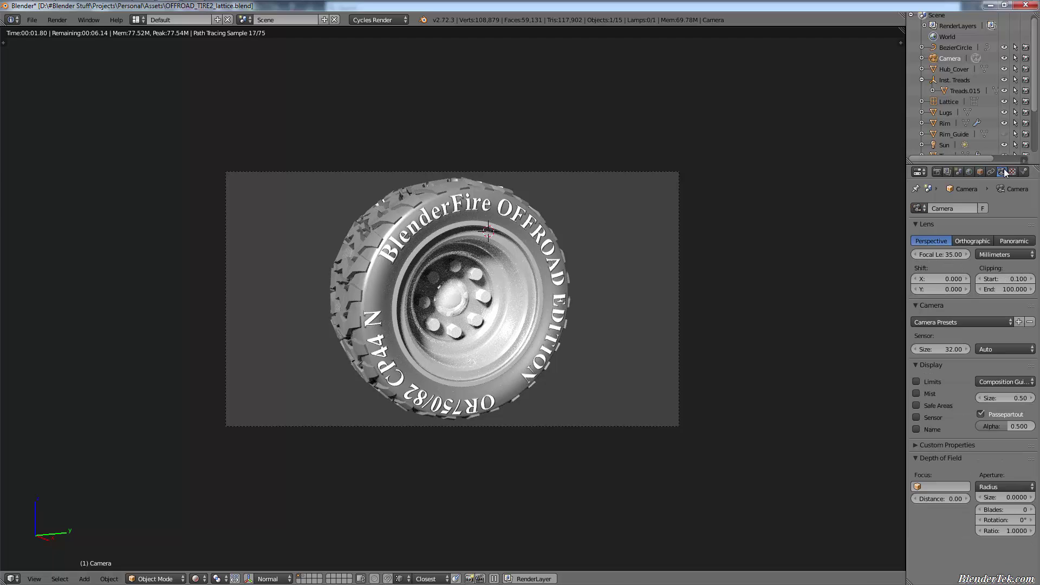
left_click(957, 322)
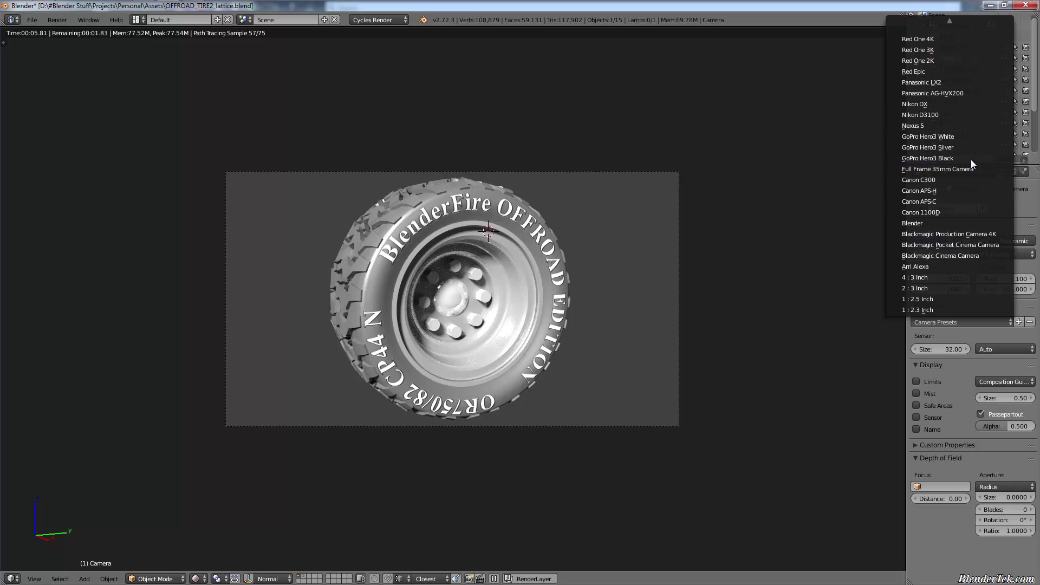
left_click(961, 169)
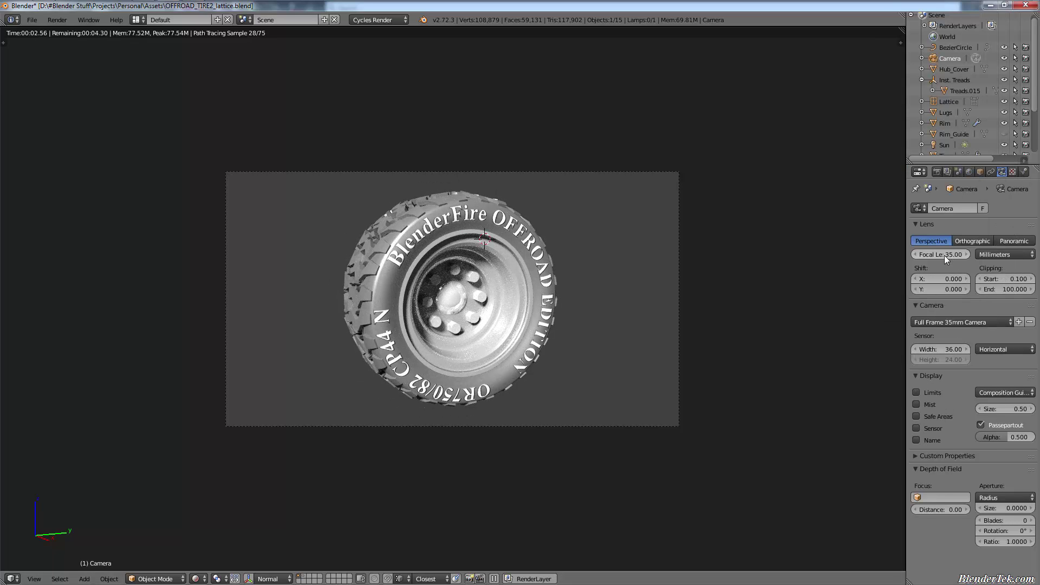
Step: Try other focal length and sensor width values for the camera
left_click_drag(944, 255, 932, 281)
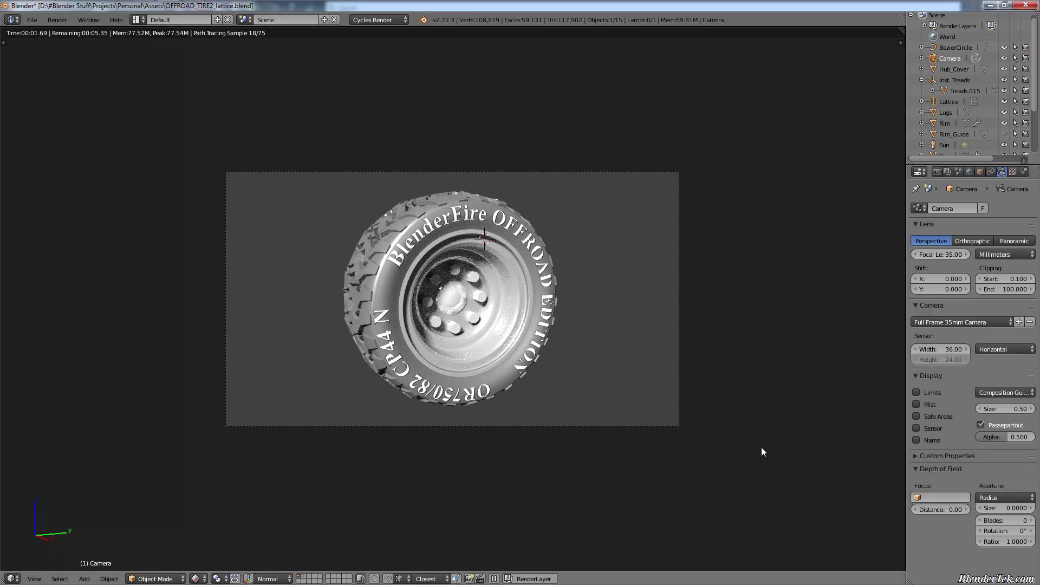
mouse_move(948, 353)
left_mouse_down()
mouse_move(996, 357)
mouse_move(933, 350)
left_mouse_up()
right_click(933, 350)
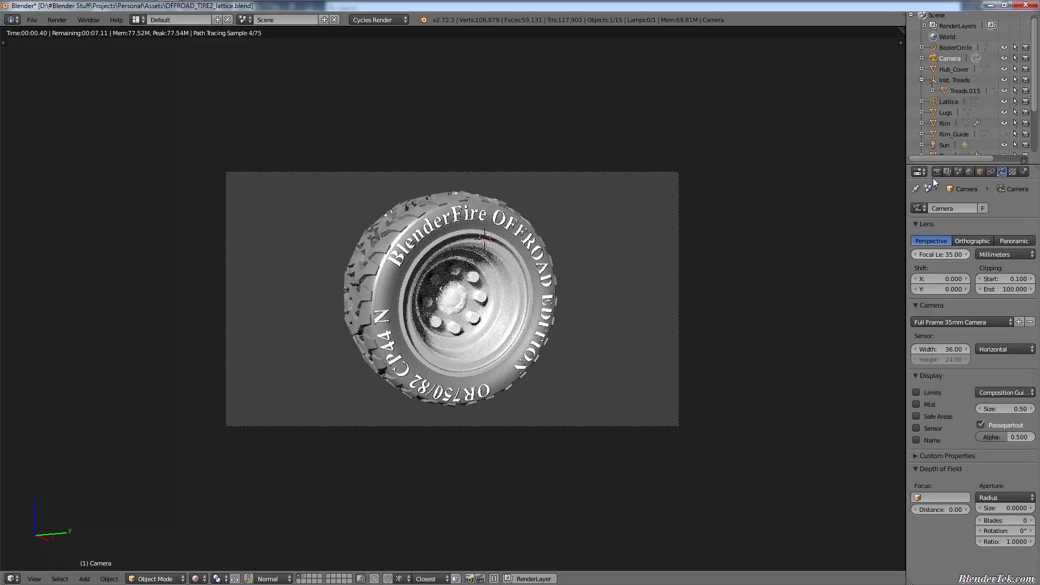
Step: Show the render settings, fly the camera slightly closer to the wheel, and render the image
left_click(936, 172)
scroll(975, 277, "up", 7)
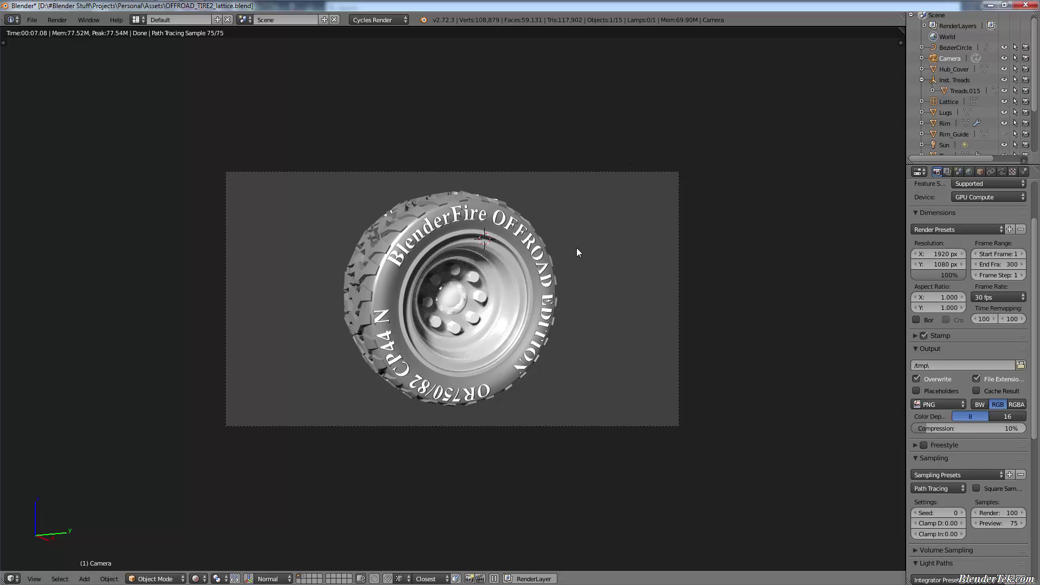
key("shift+f")
key("w")
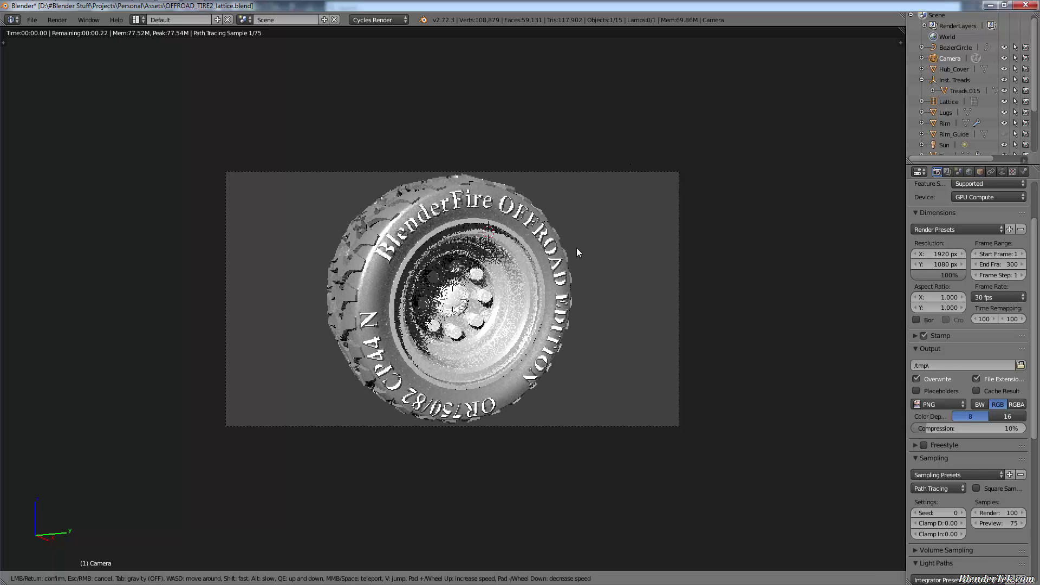
left_click(469, 336)
key("F12")
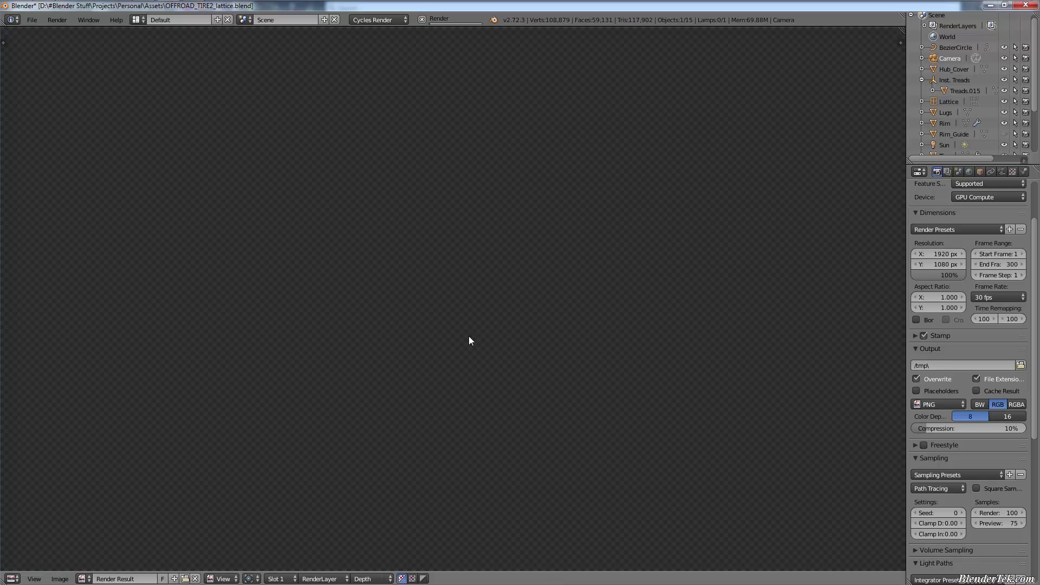